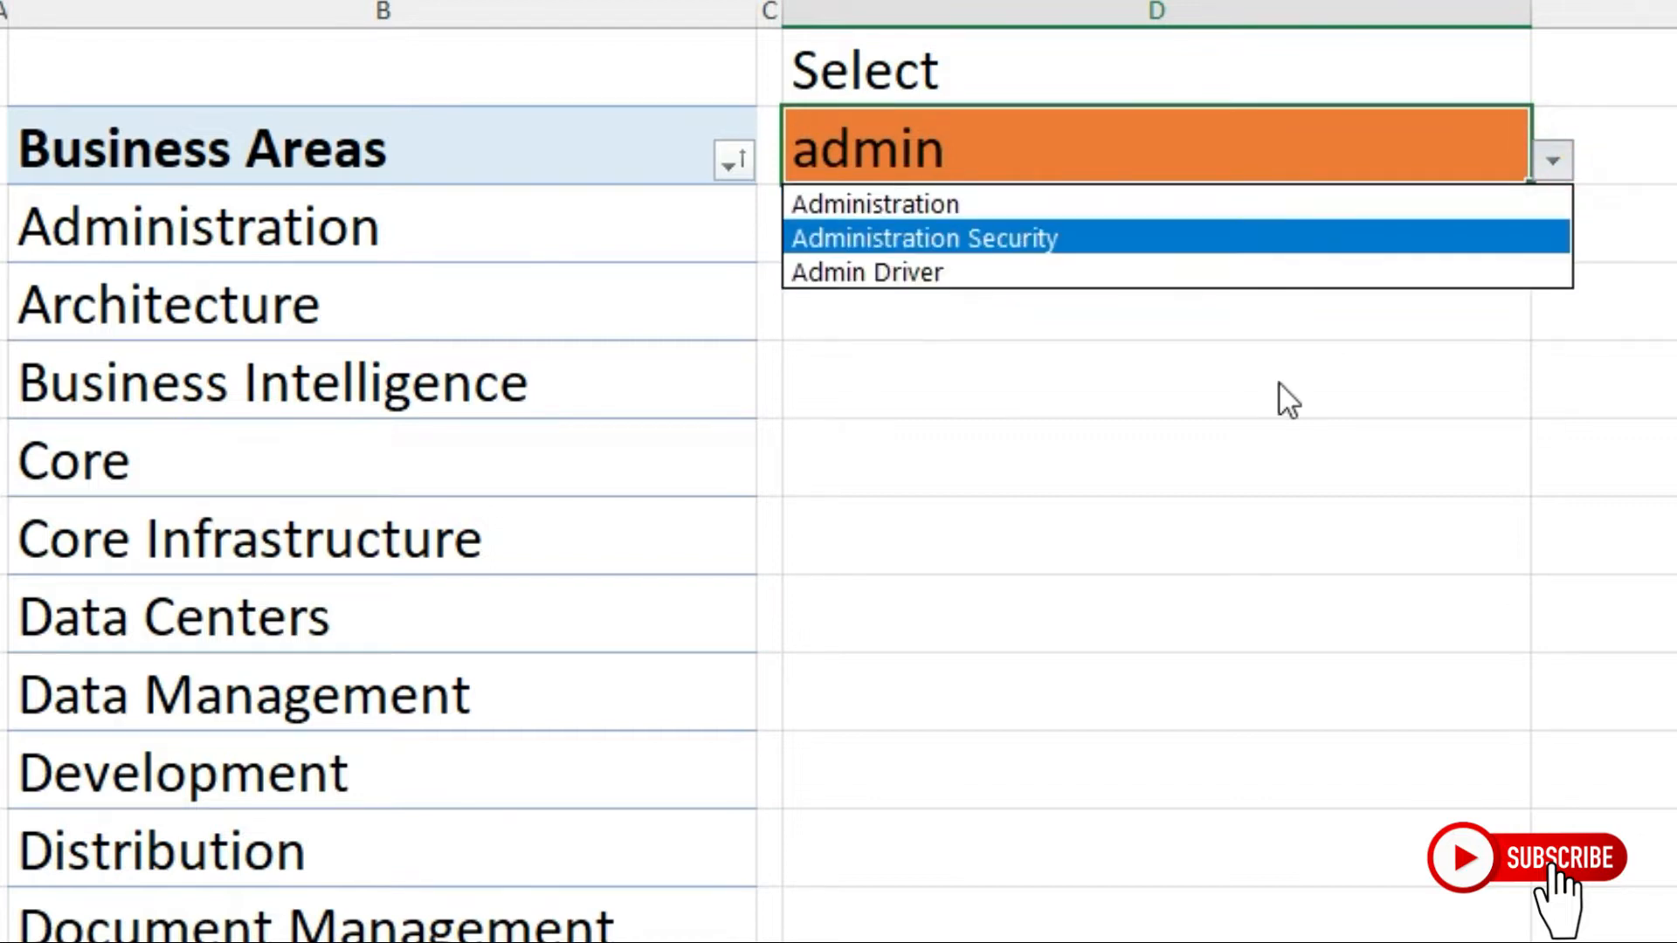
click(1272, 414)
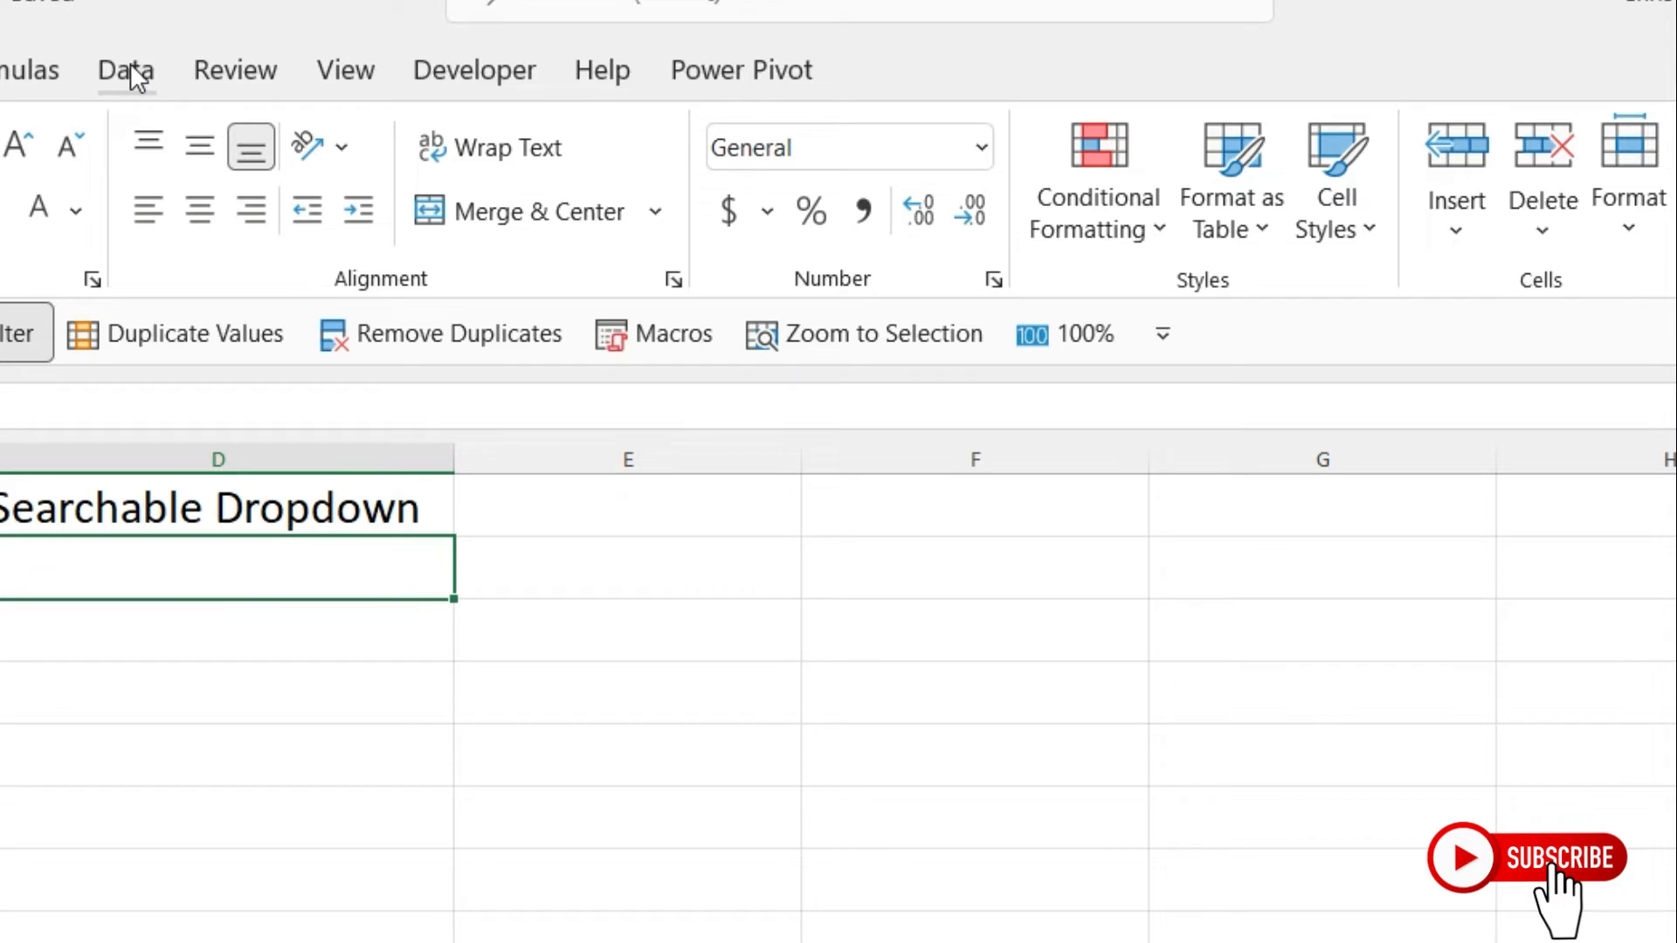
Open the data validation settings for cell D2 and allow only values from a List.
click(129, 62)
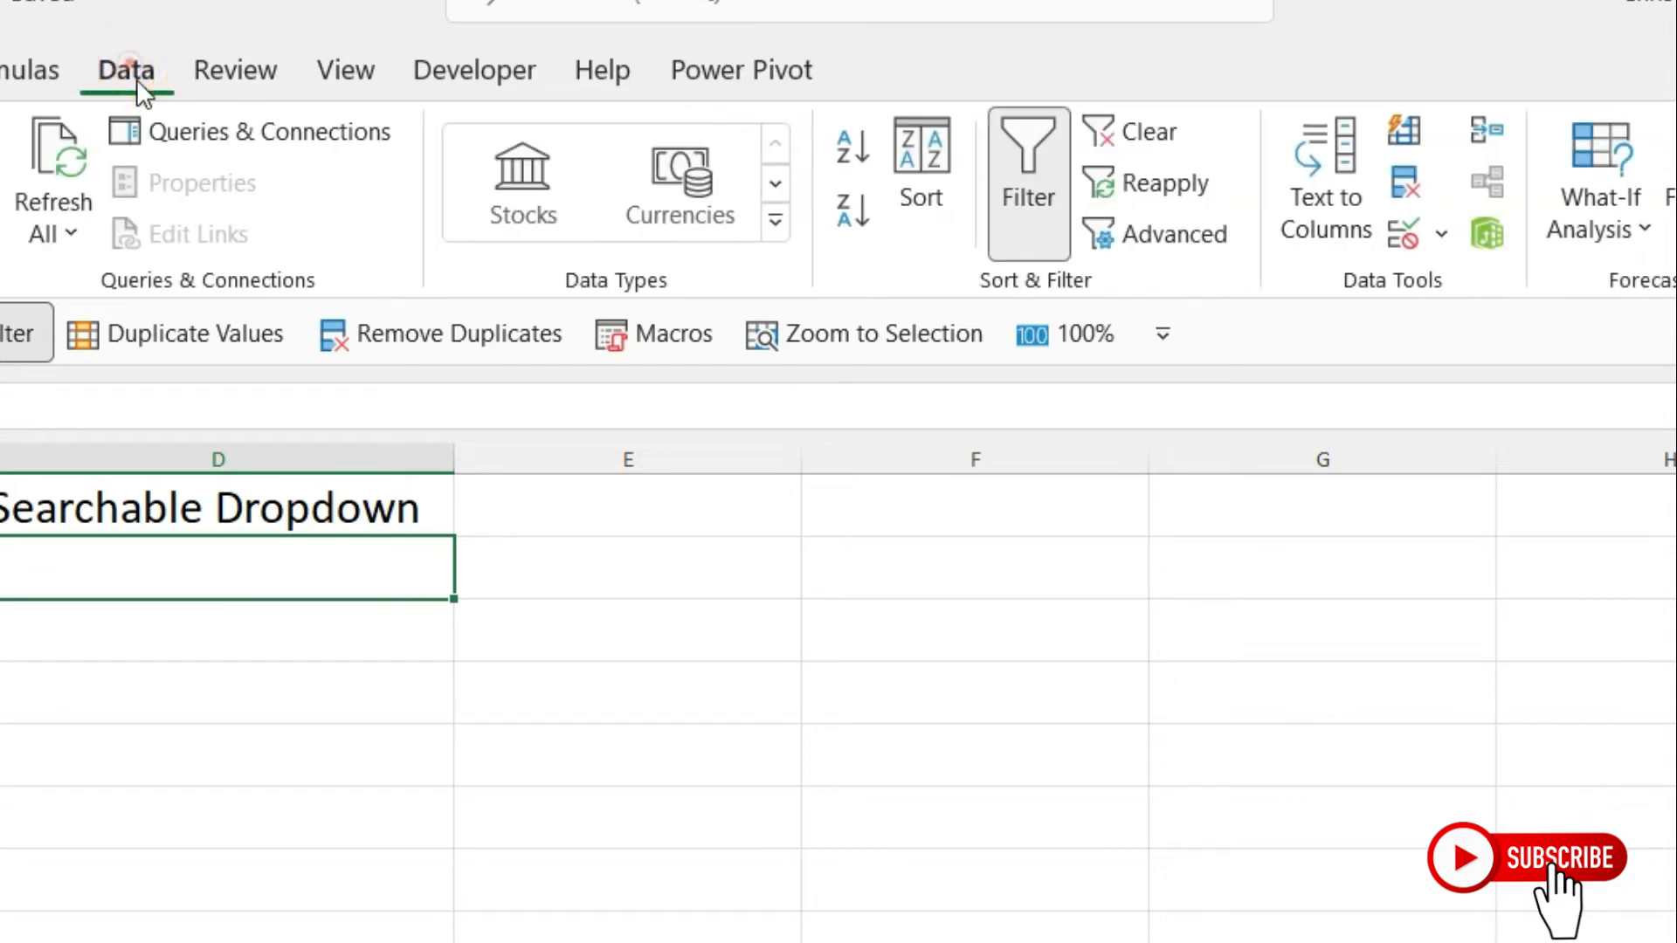
click(1416, 236)
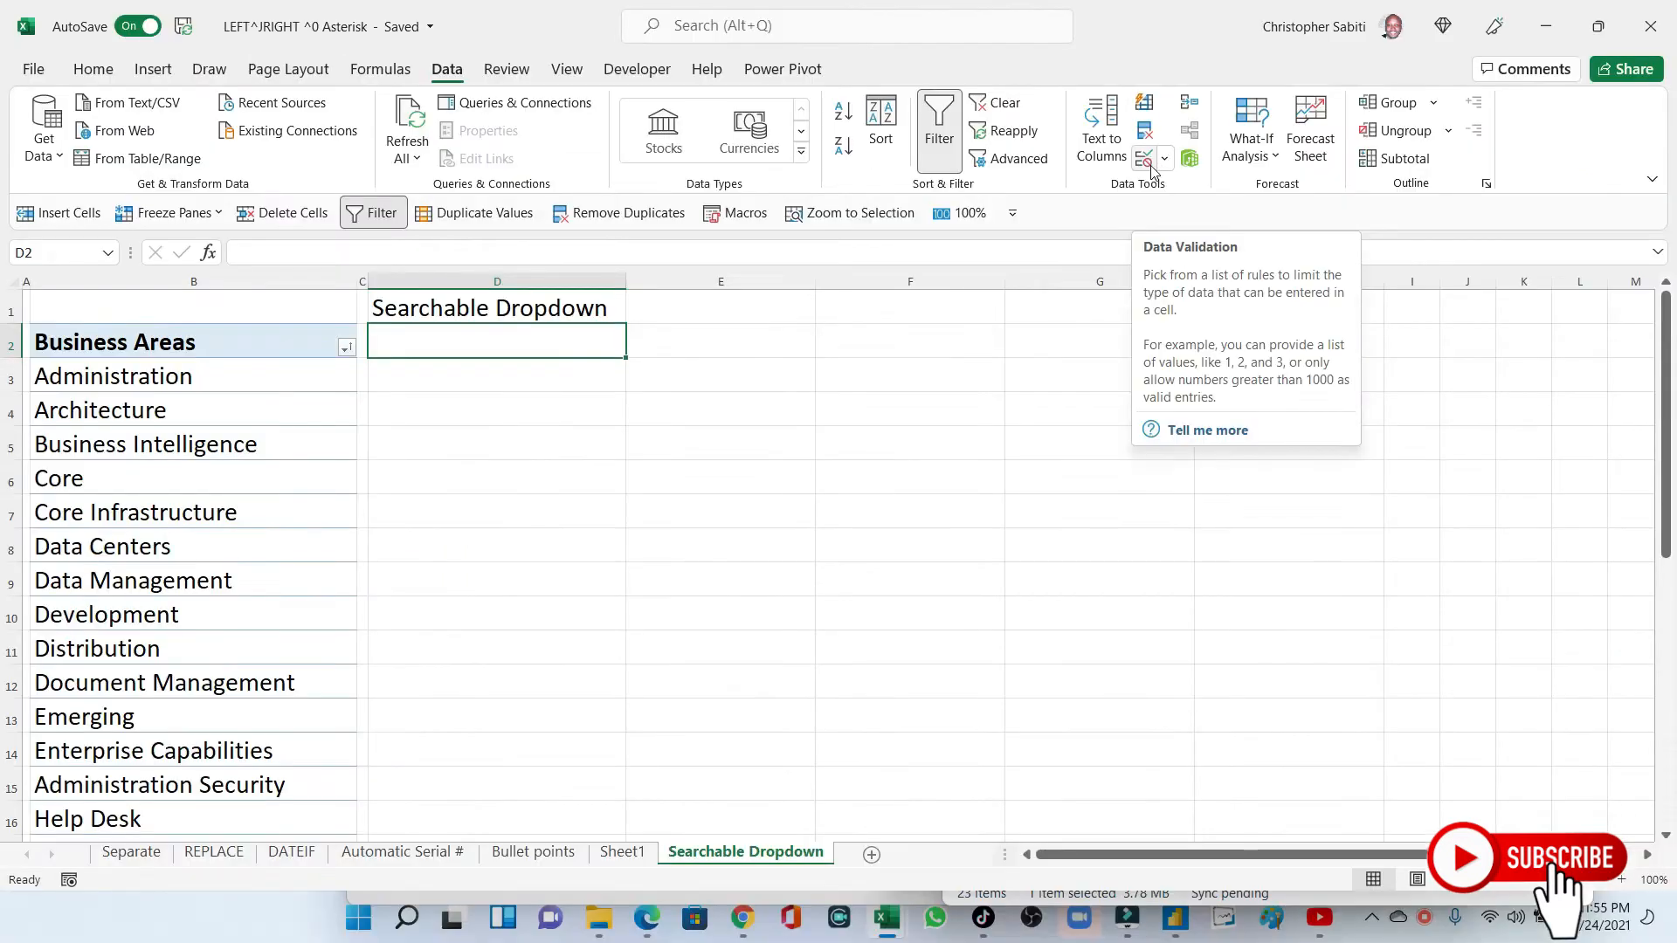
click(1145, 162)
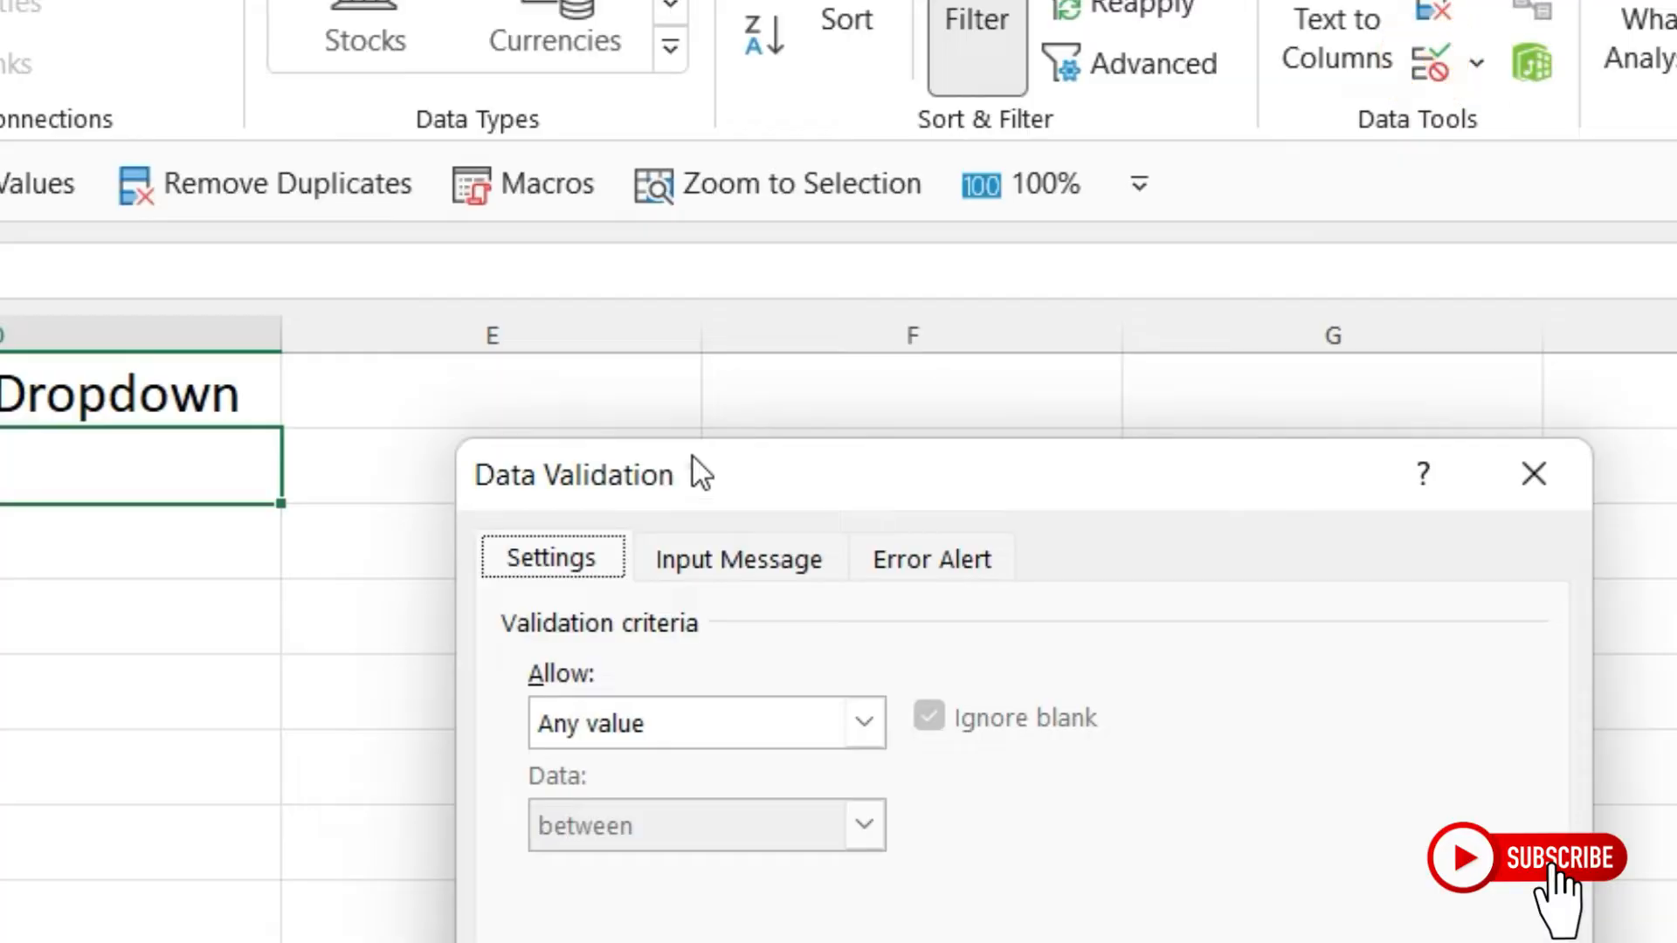
drag(694, 458, 609, 62)
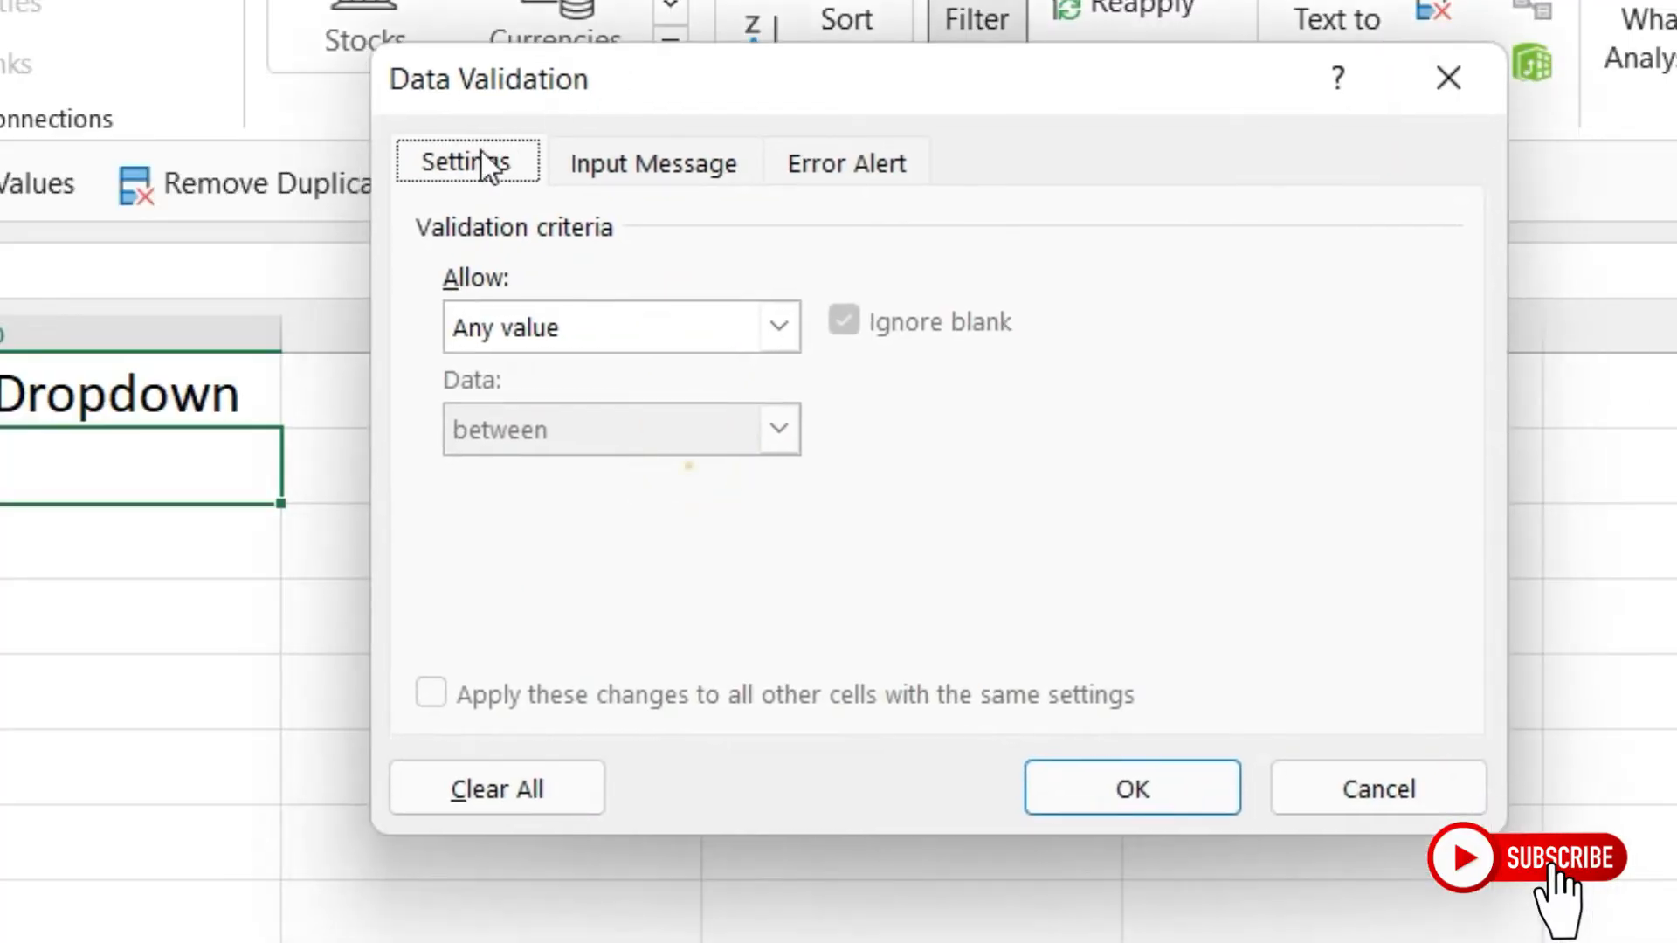
click(563, 327)
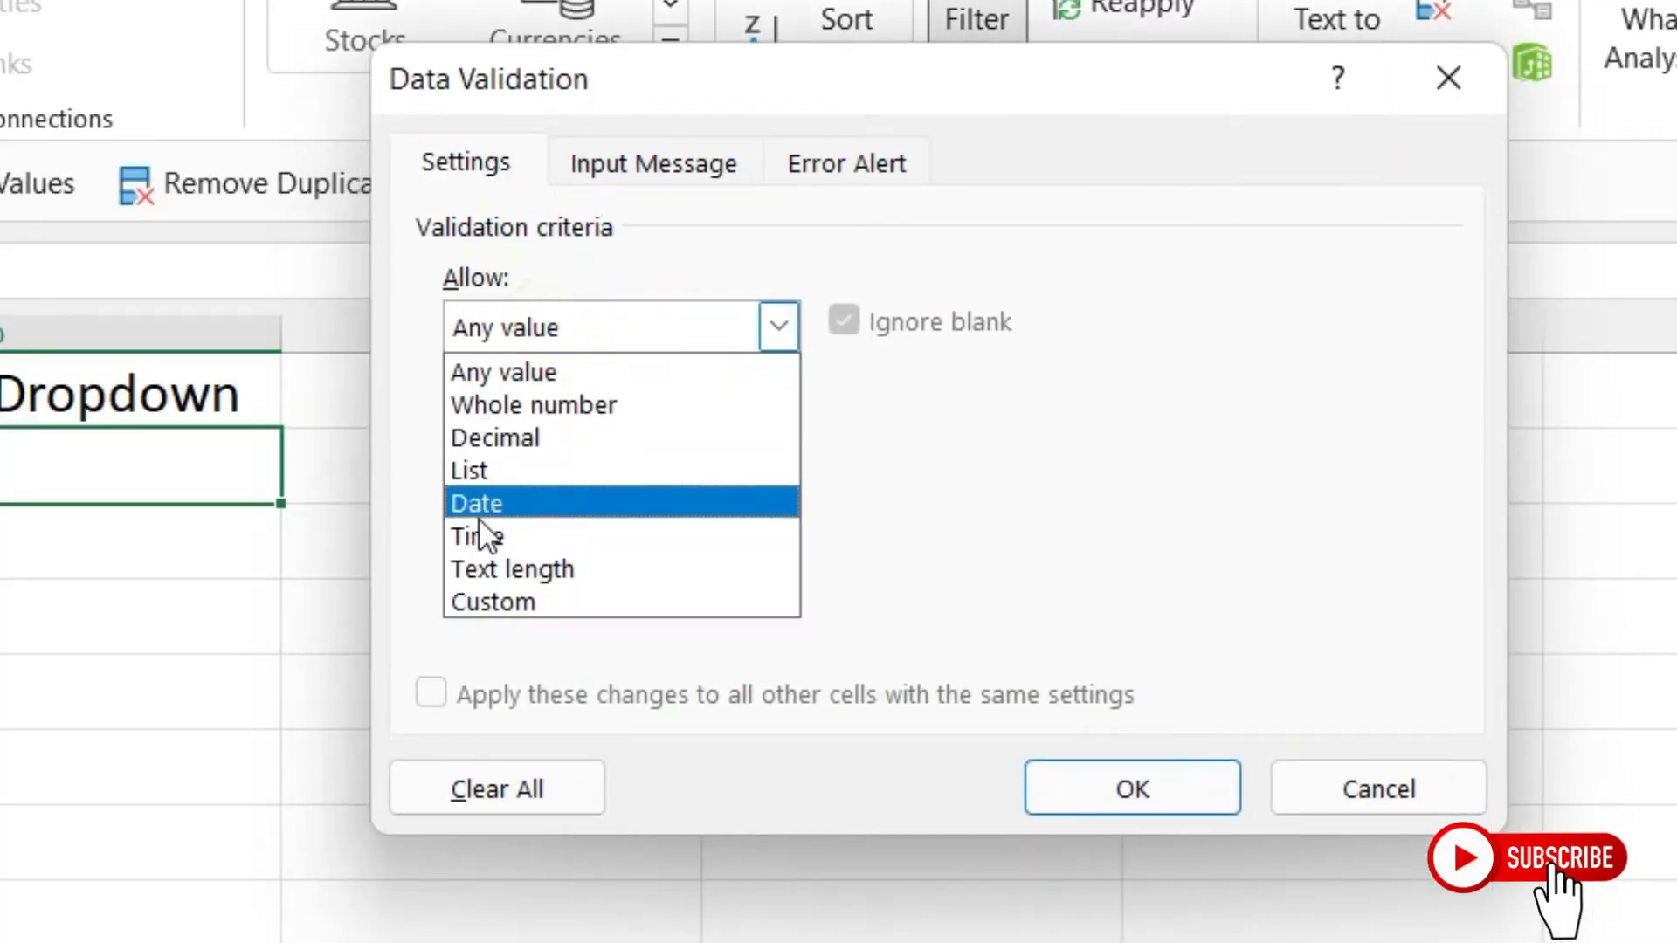
click(476, 475)
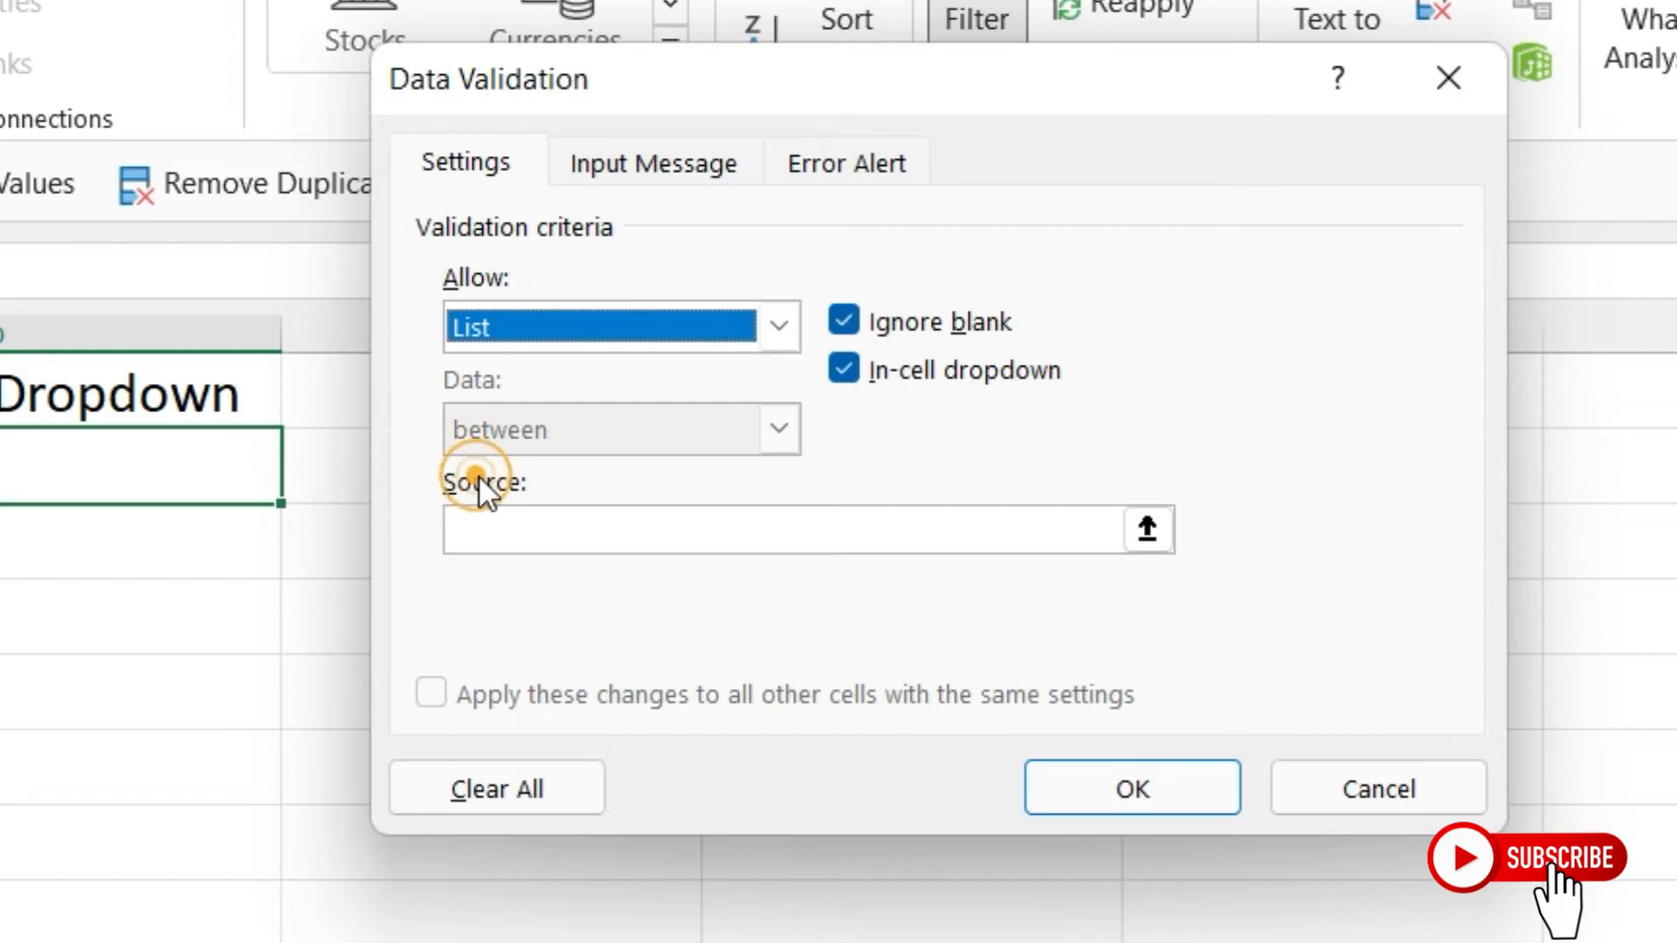
Use all entries below the Business Areas header as the list source, =Data, and apply the validation.
click(497, 527)
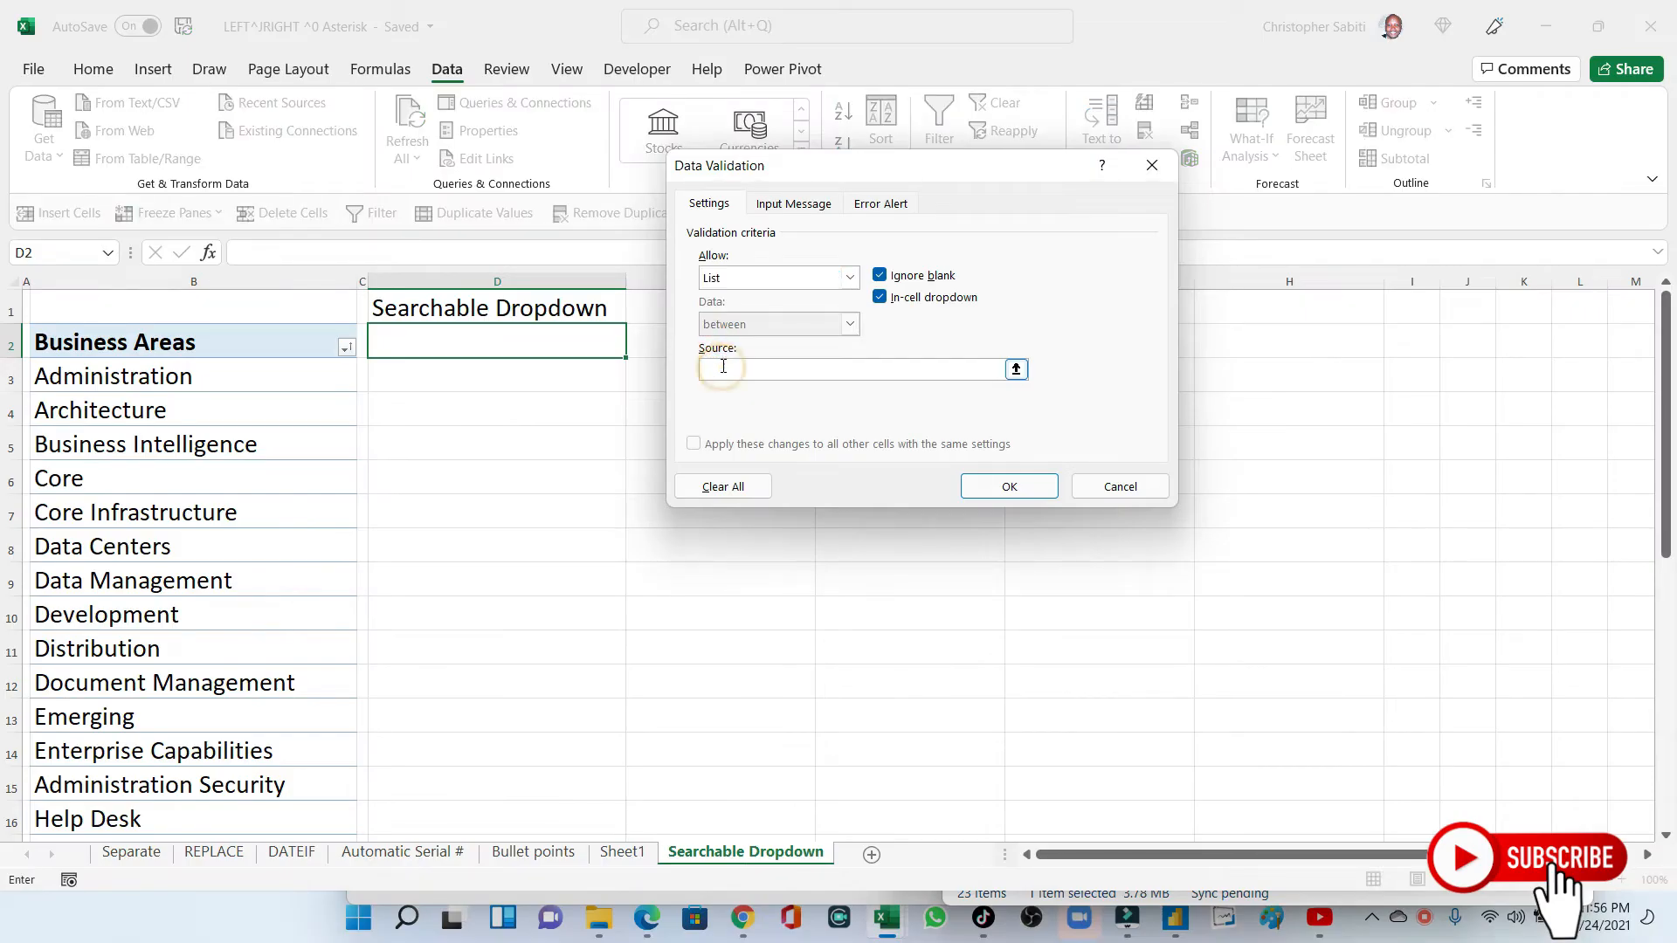
click(103, 376)
drag(102, 375, 104, 513)
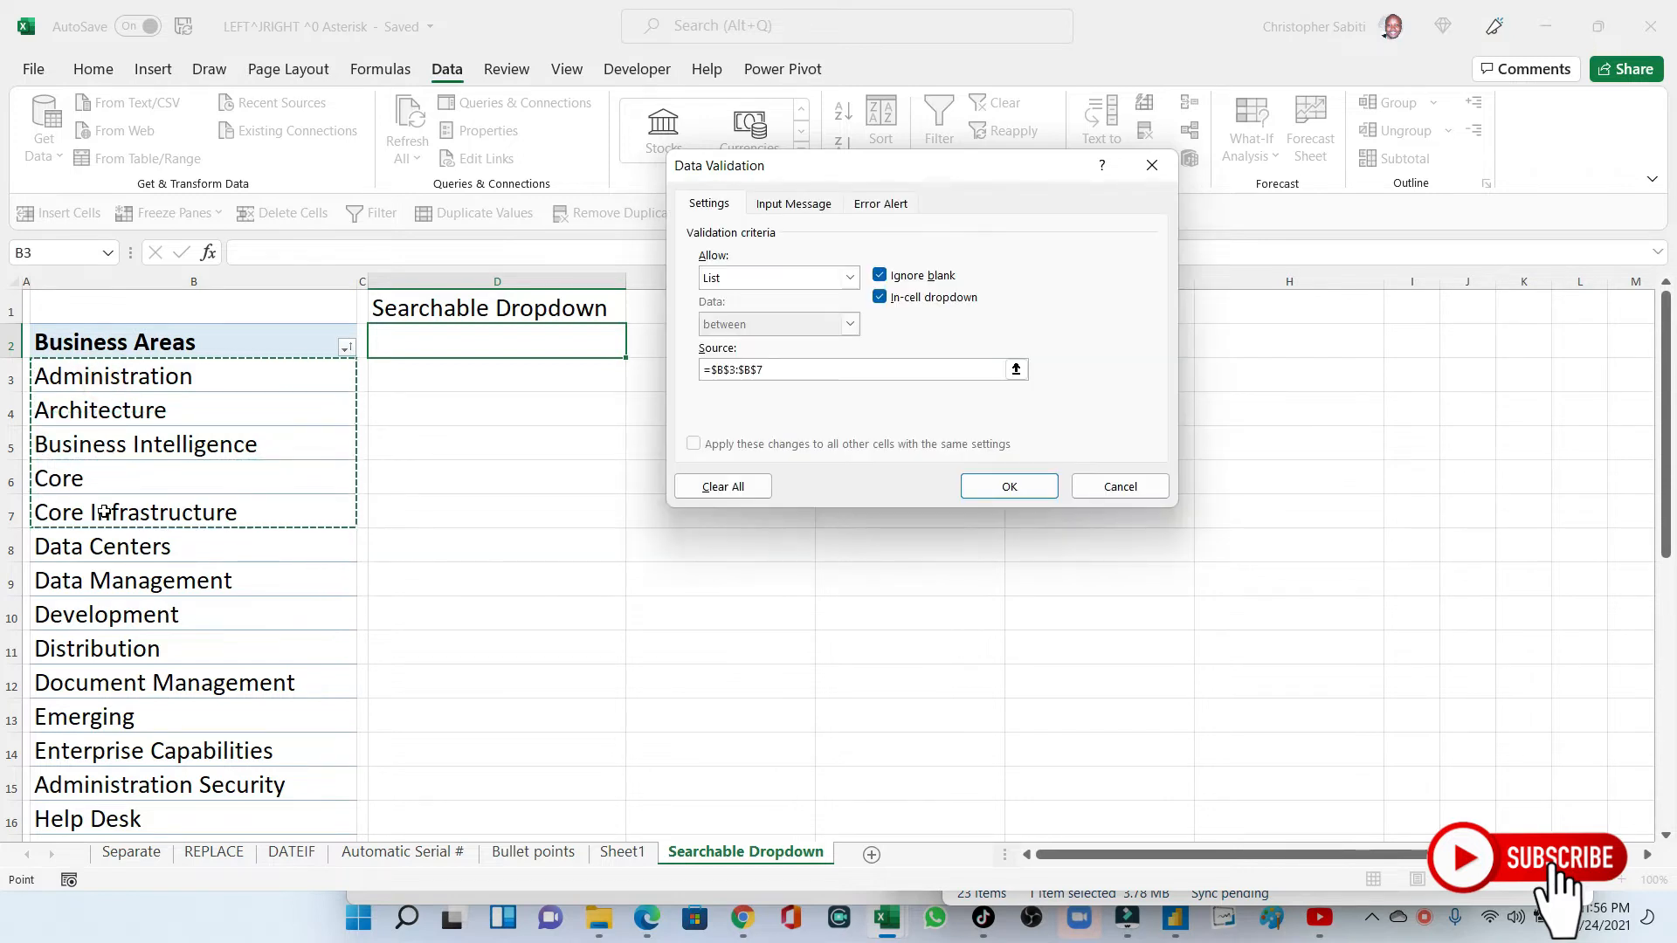
key(ctrl+shift+Down)
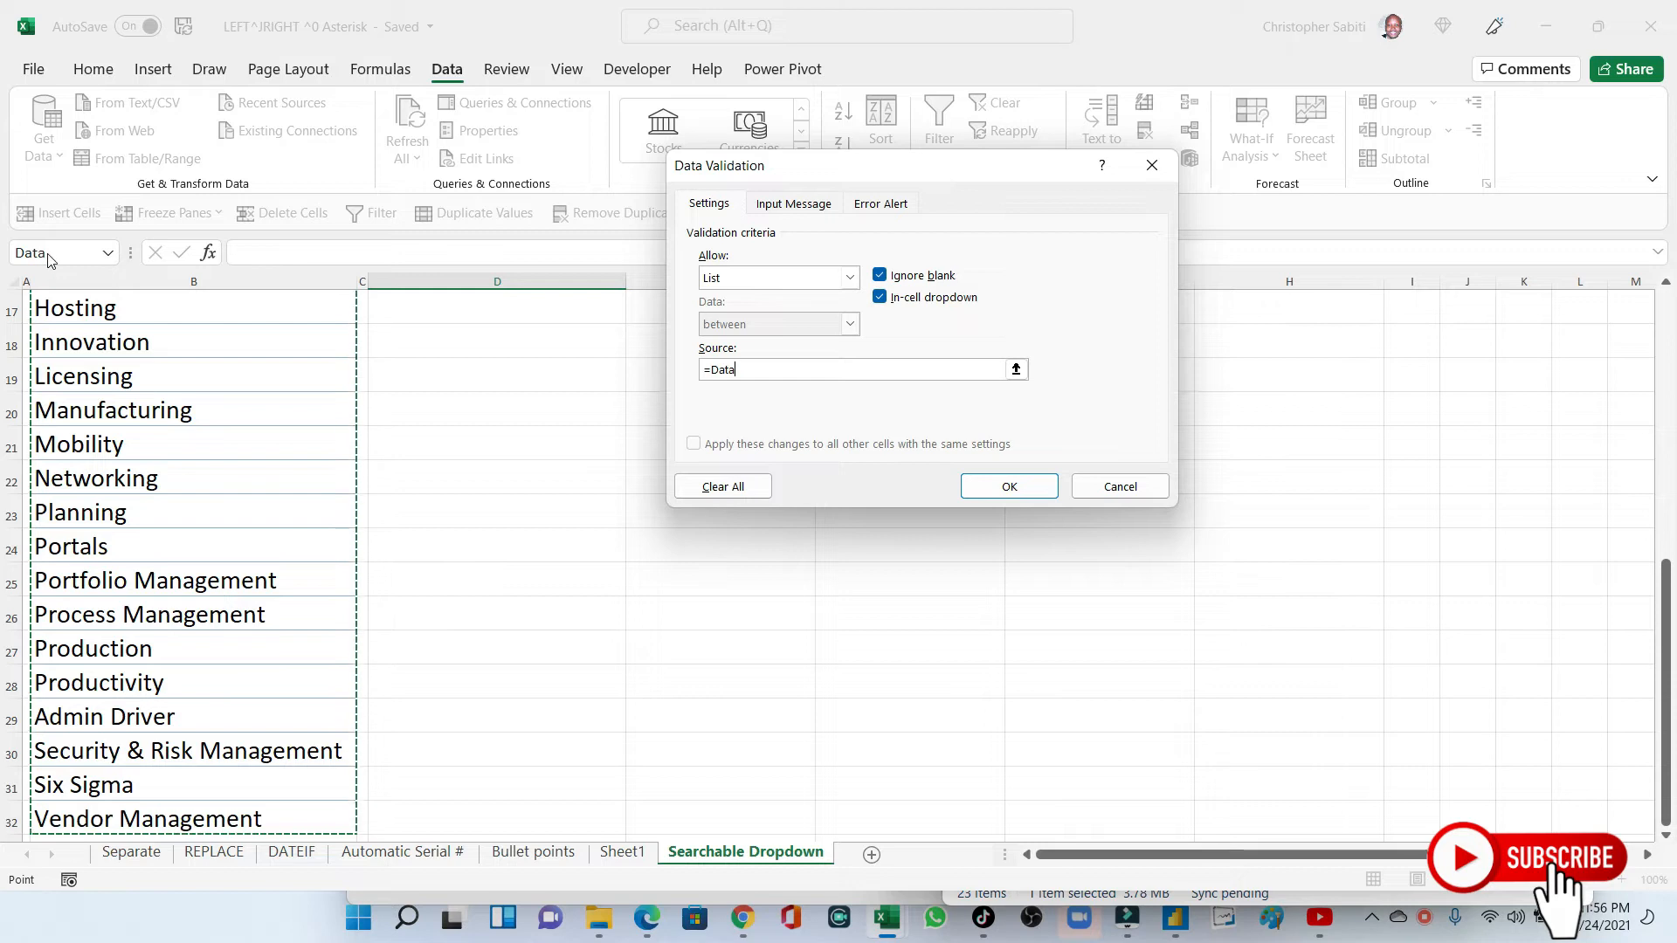
drag(712, 369, 738, 376)
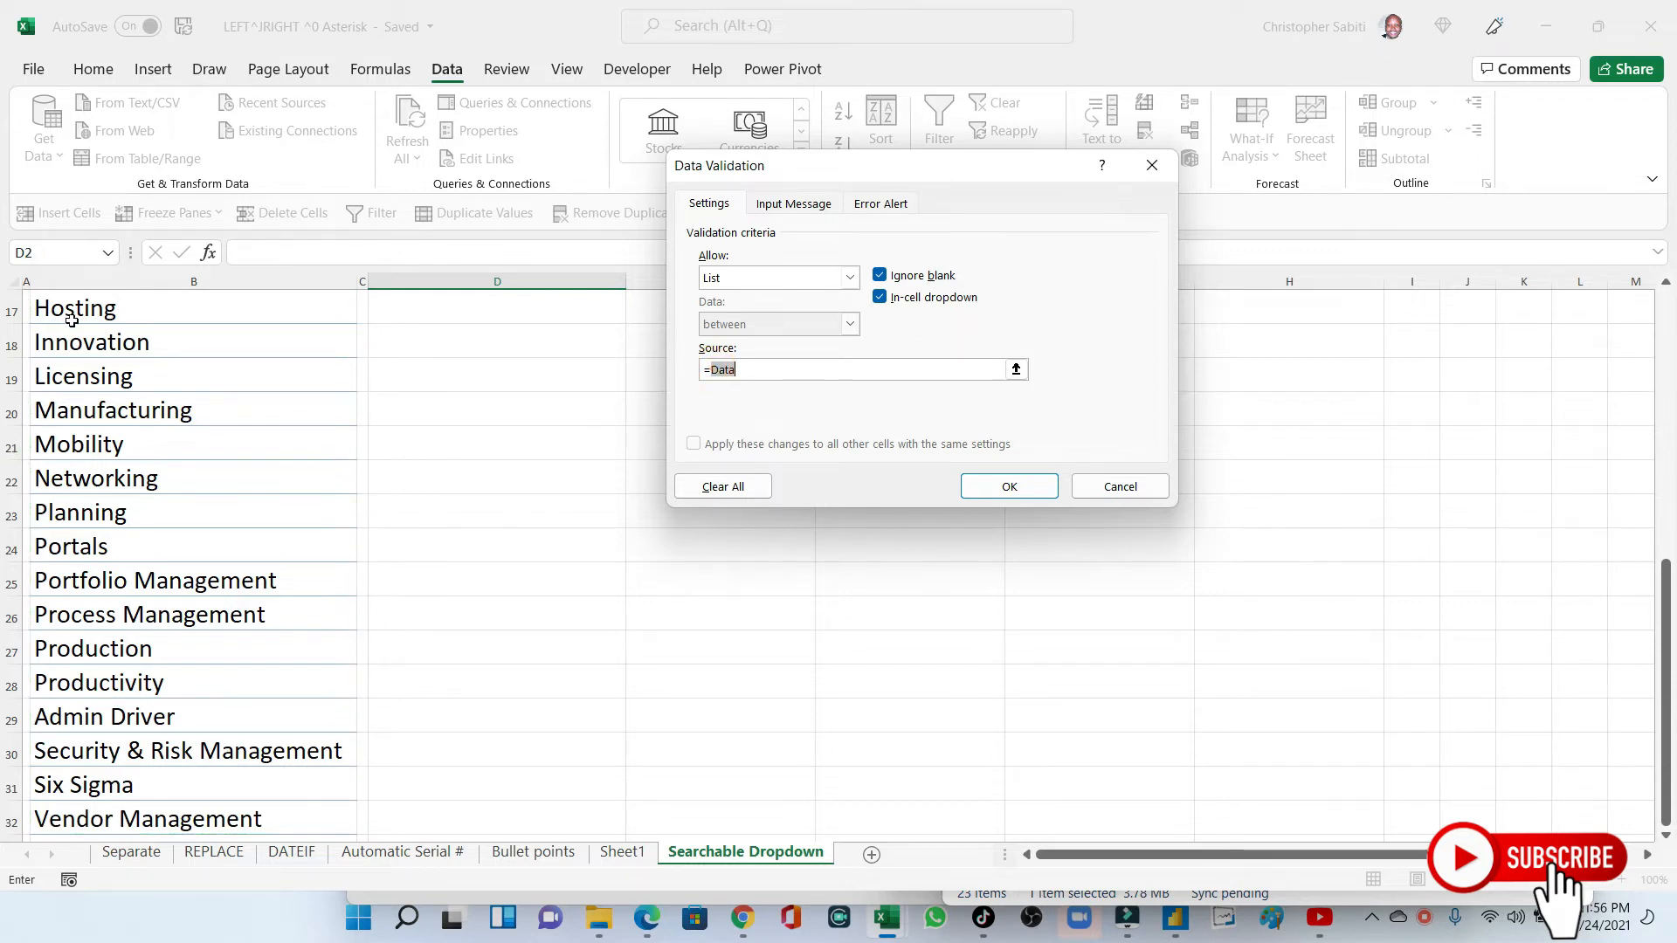
click(752, 368)
click(1008, 486)
Open the dropdown of cell D2 and examine the entries it offers.
scroll(723, 434, up, 5)
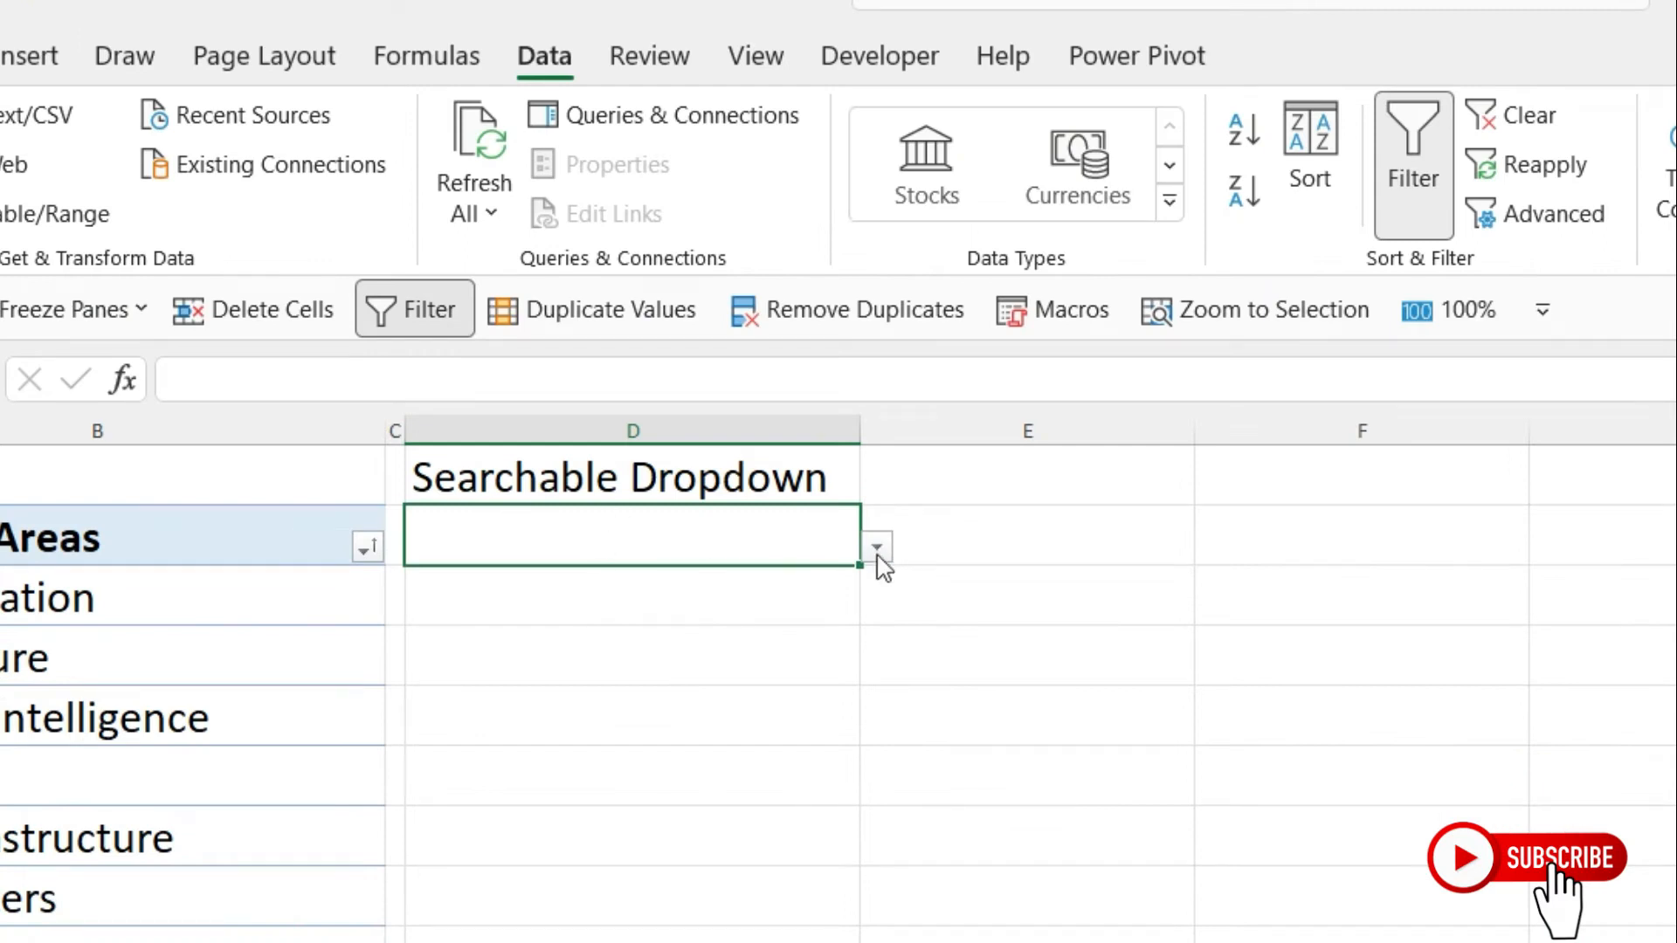
click(876, 548)
mouse_move(874, 642)
mouse_down()
mouse_move(872, 776)
mouse_move(868, 625)
mouse_up()
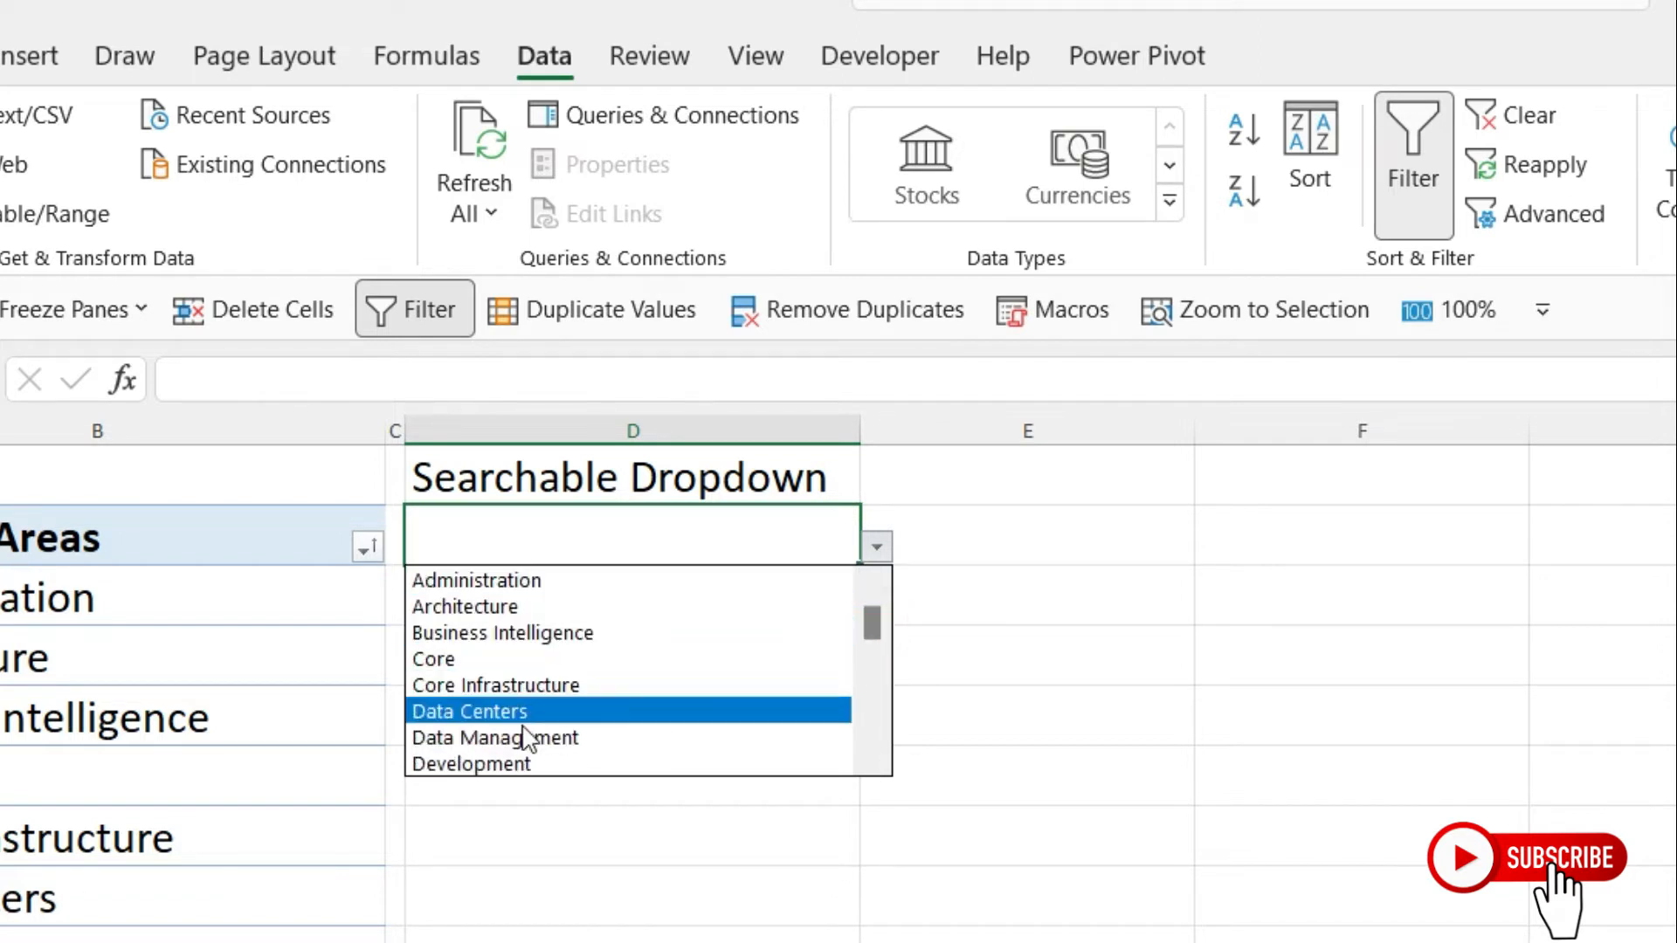
click(460, 548)
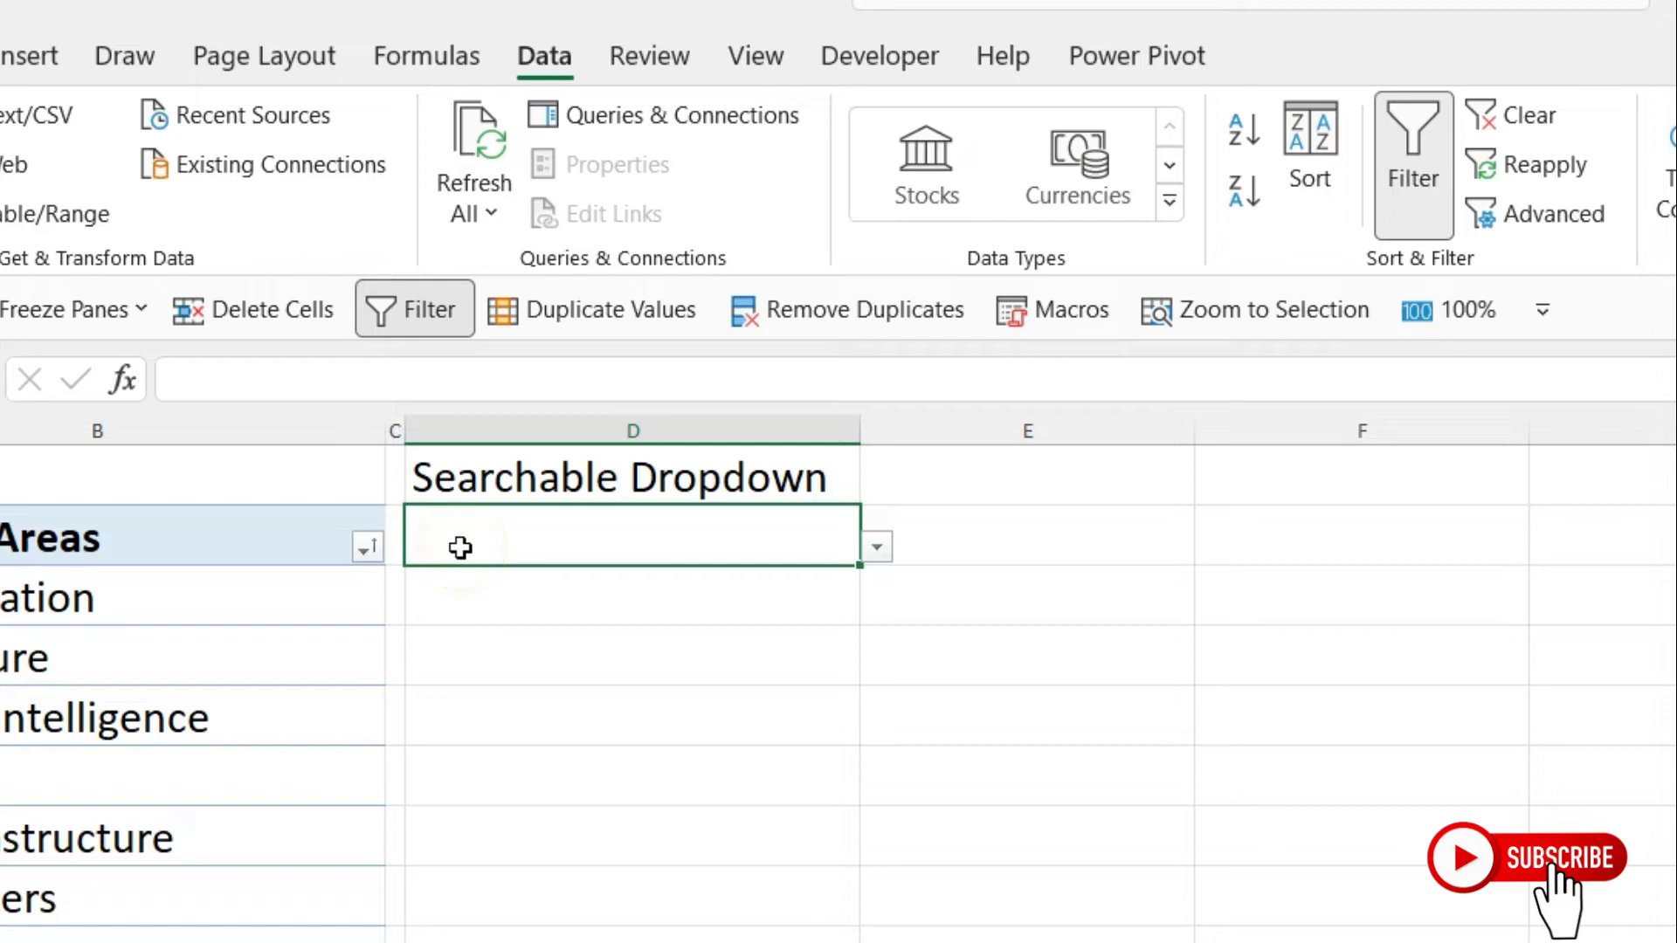
Try to enter admin in cell D2 and dismiss the resulting message.
text(admi)
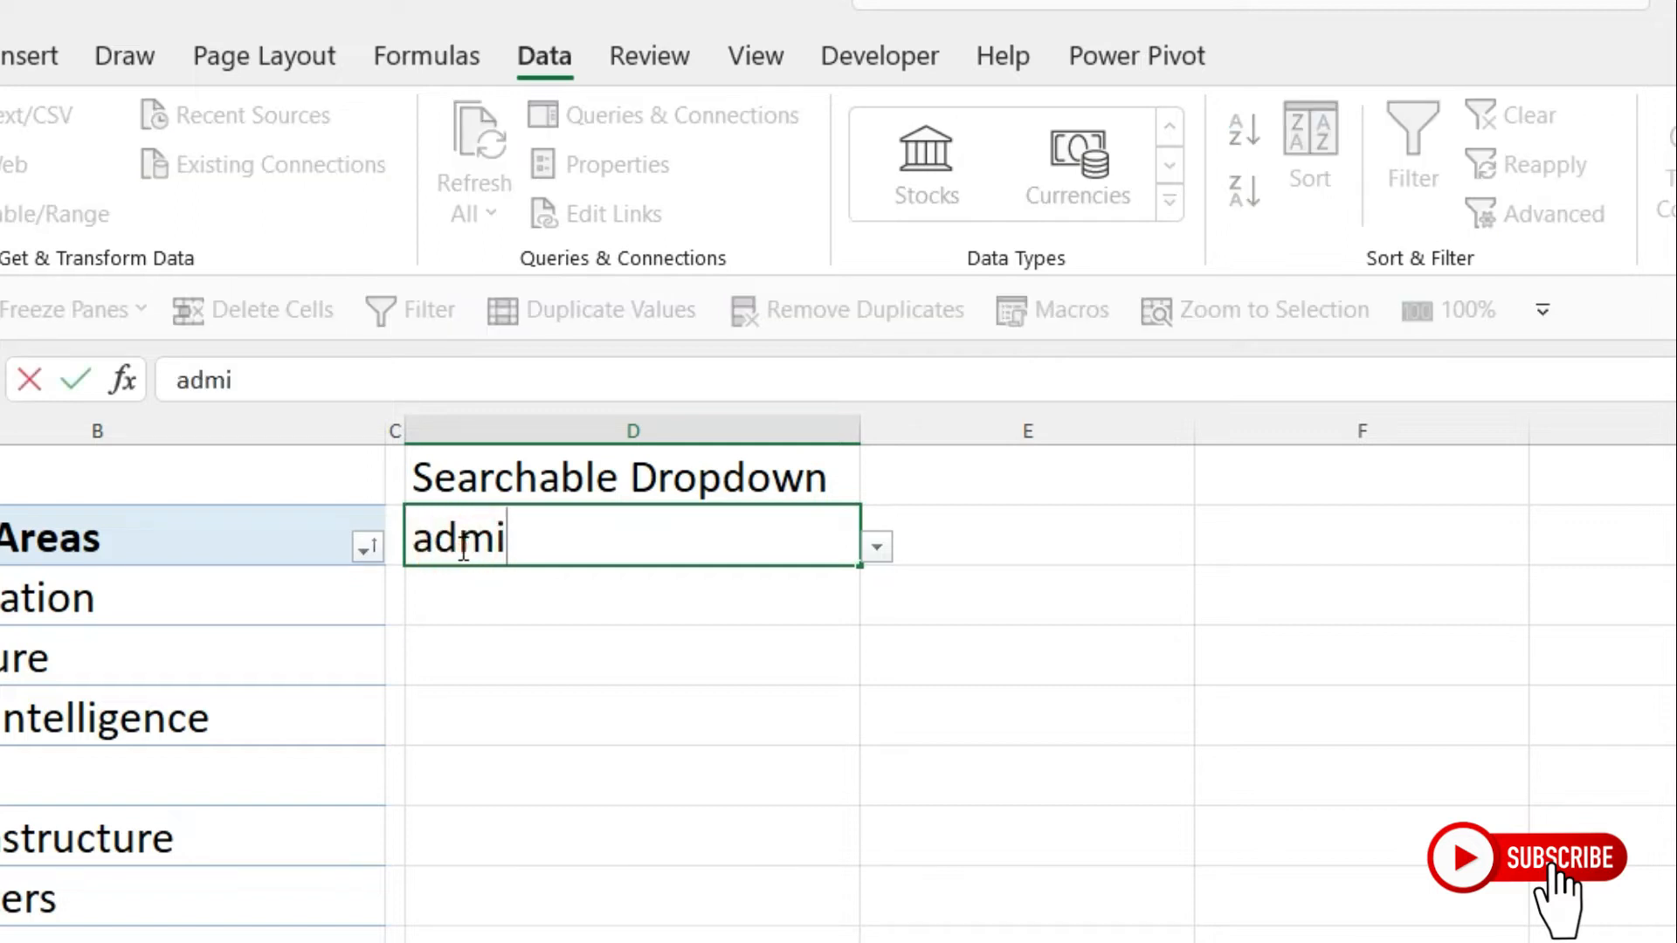
text(n)
click(883, 544)
drag(1124, 695, 728, 618)
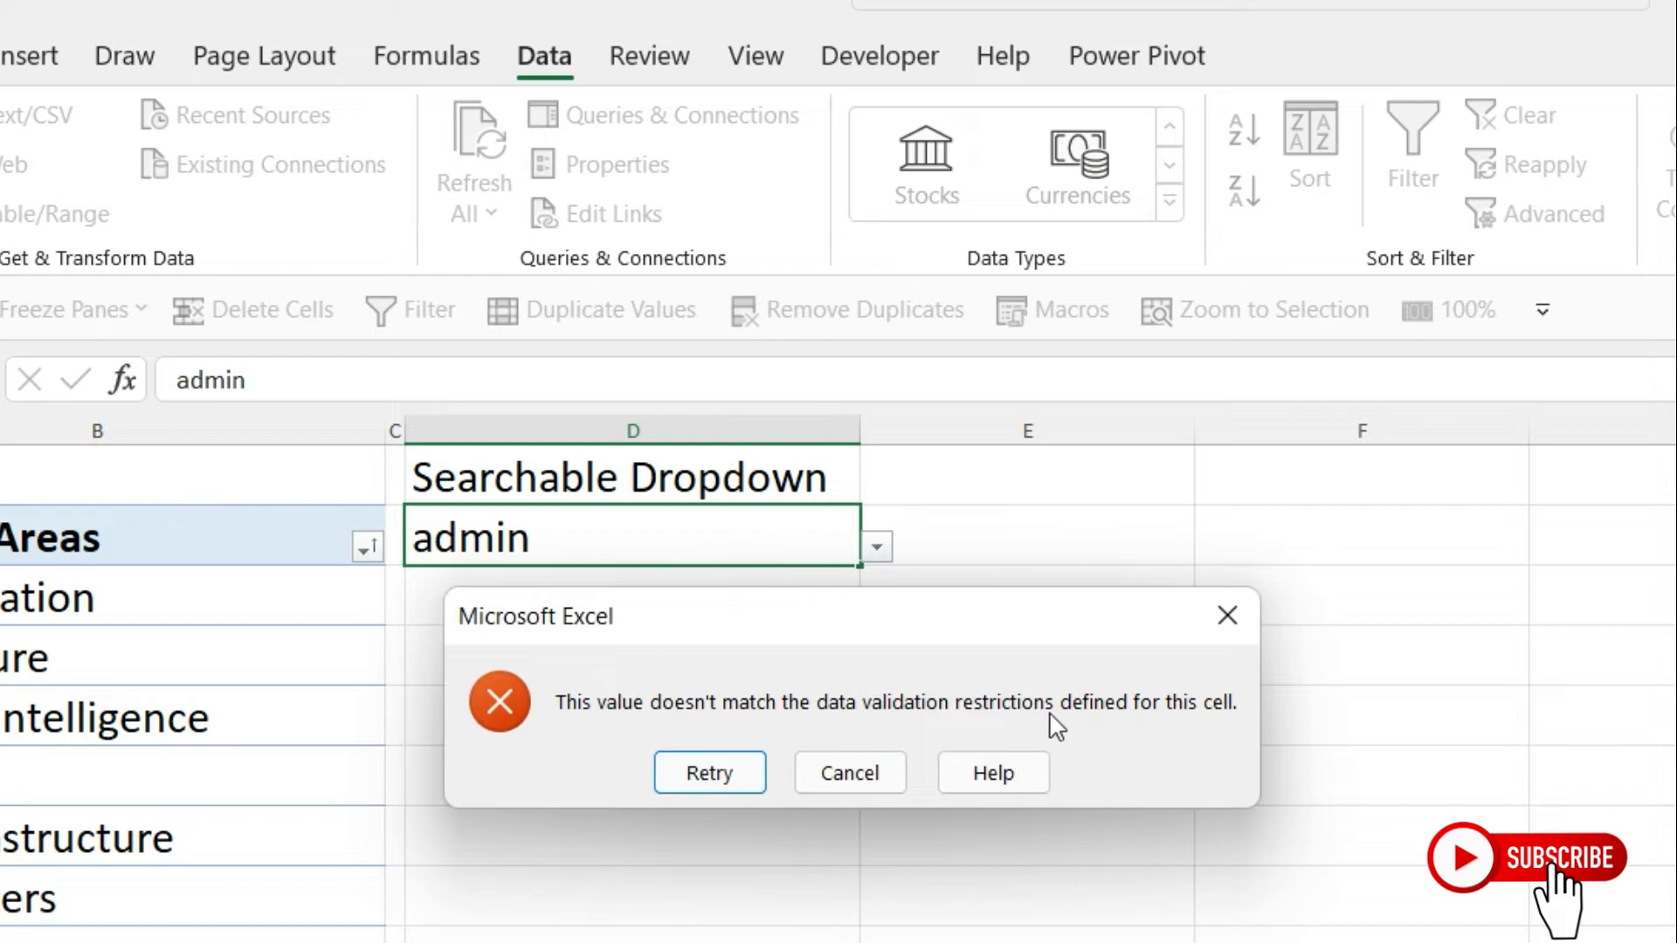
click(1236, 628)
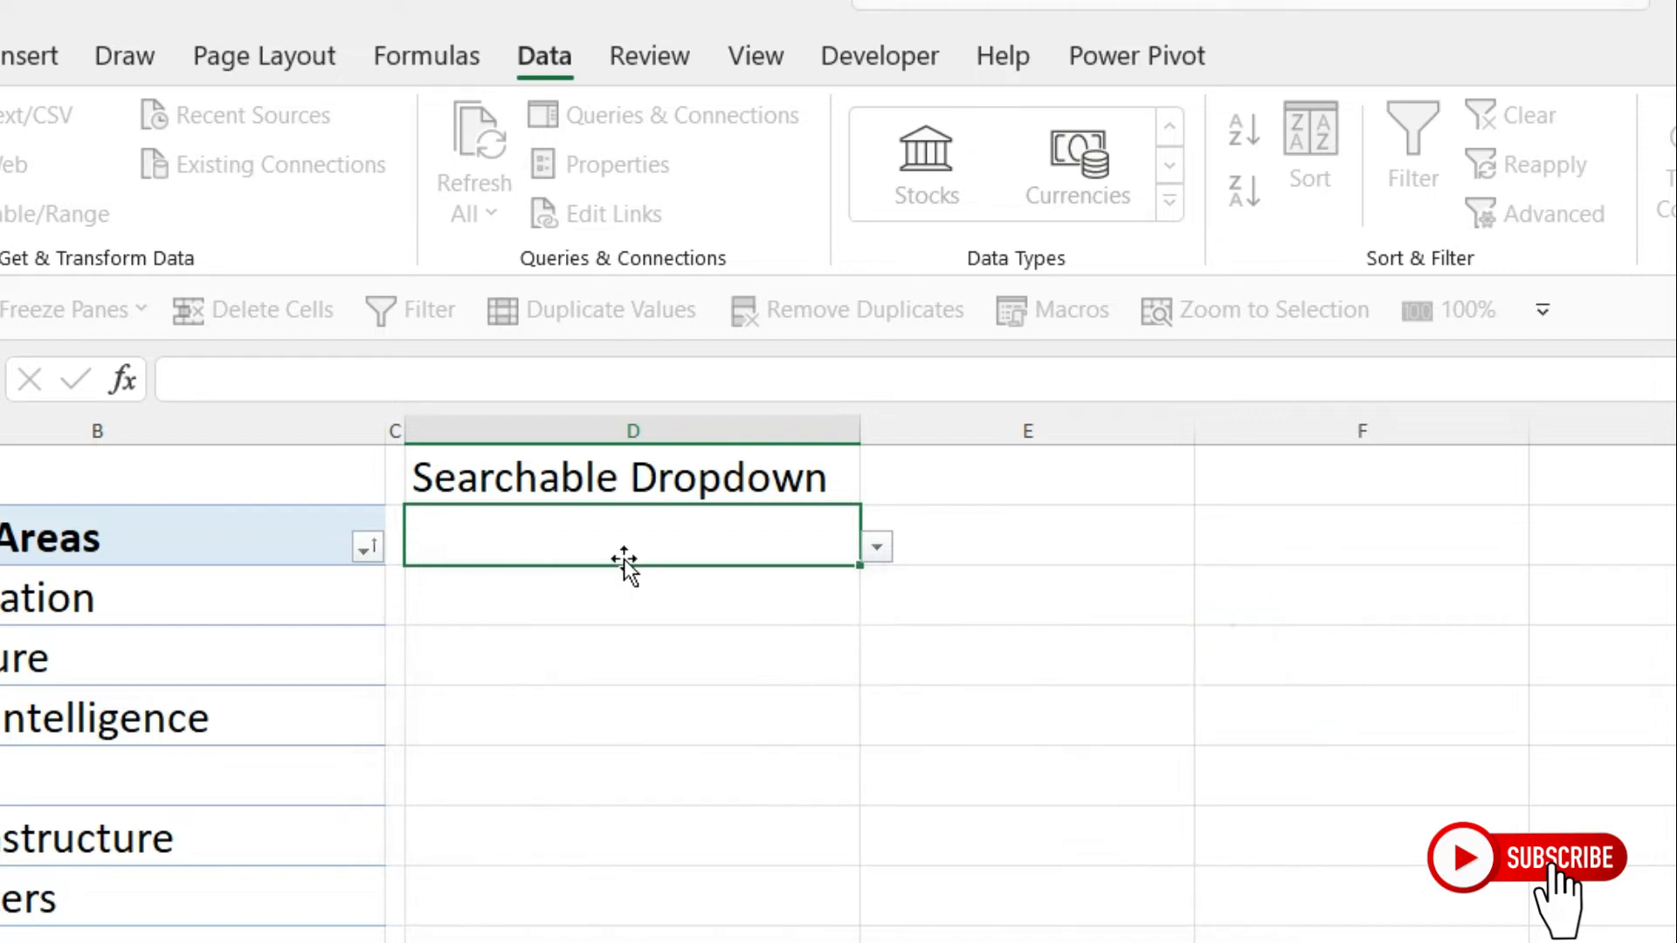
click(708, 674)
Turn off the error alert for invalid data in the data validation of cell D2.
click(641, 536)
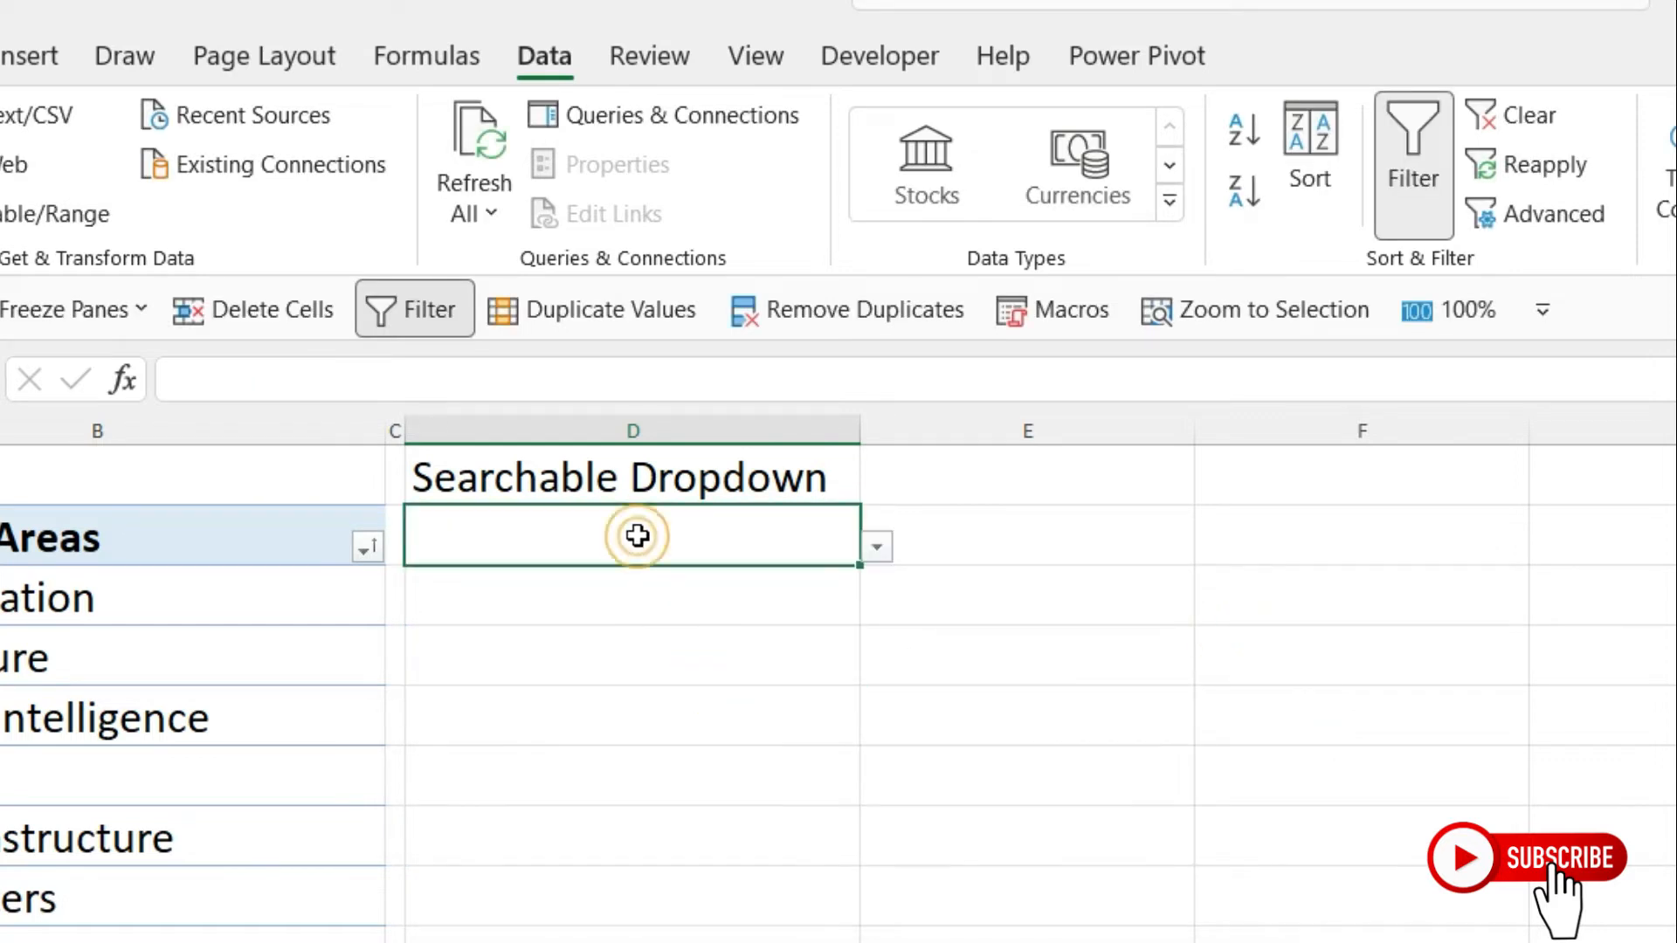
click(636, 536)
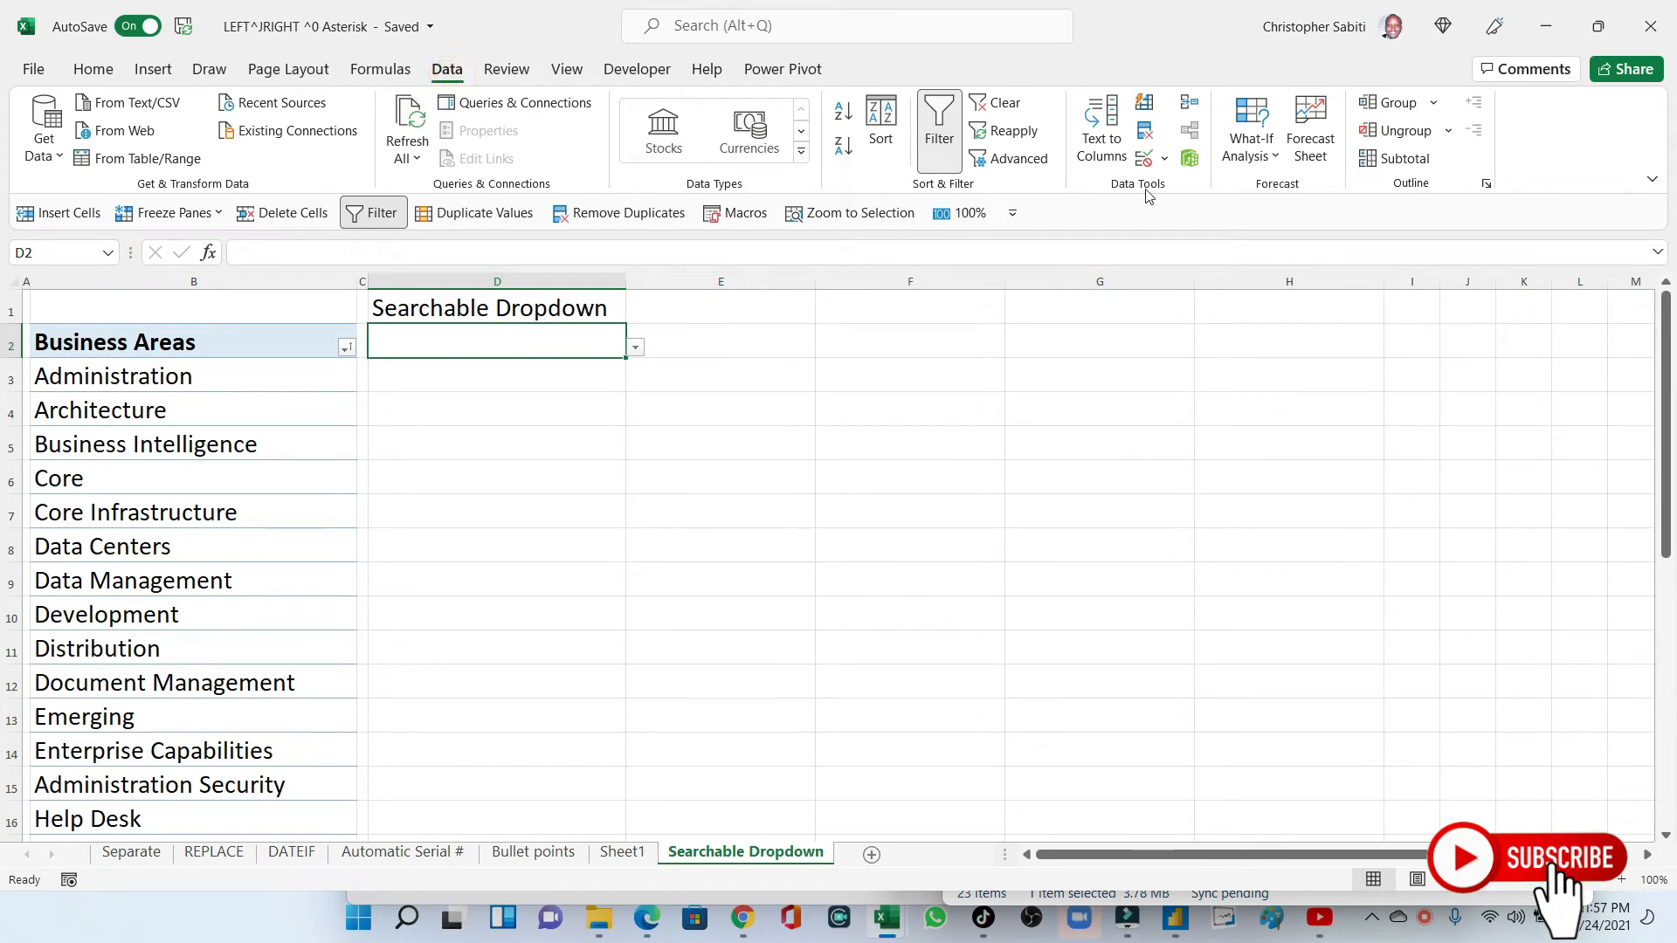
click(1145, 158)
drag(778, 166, 763, 327)
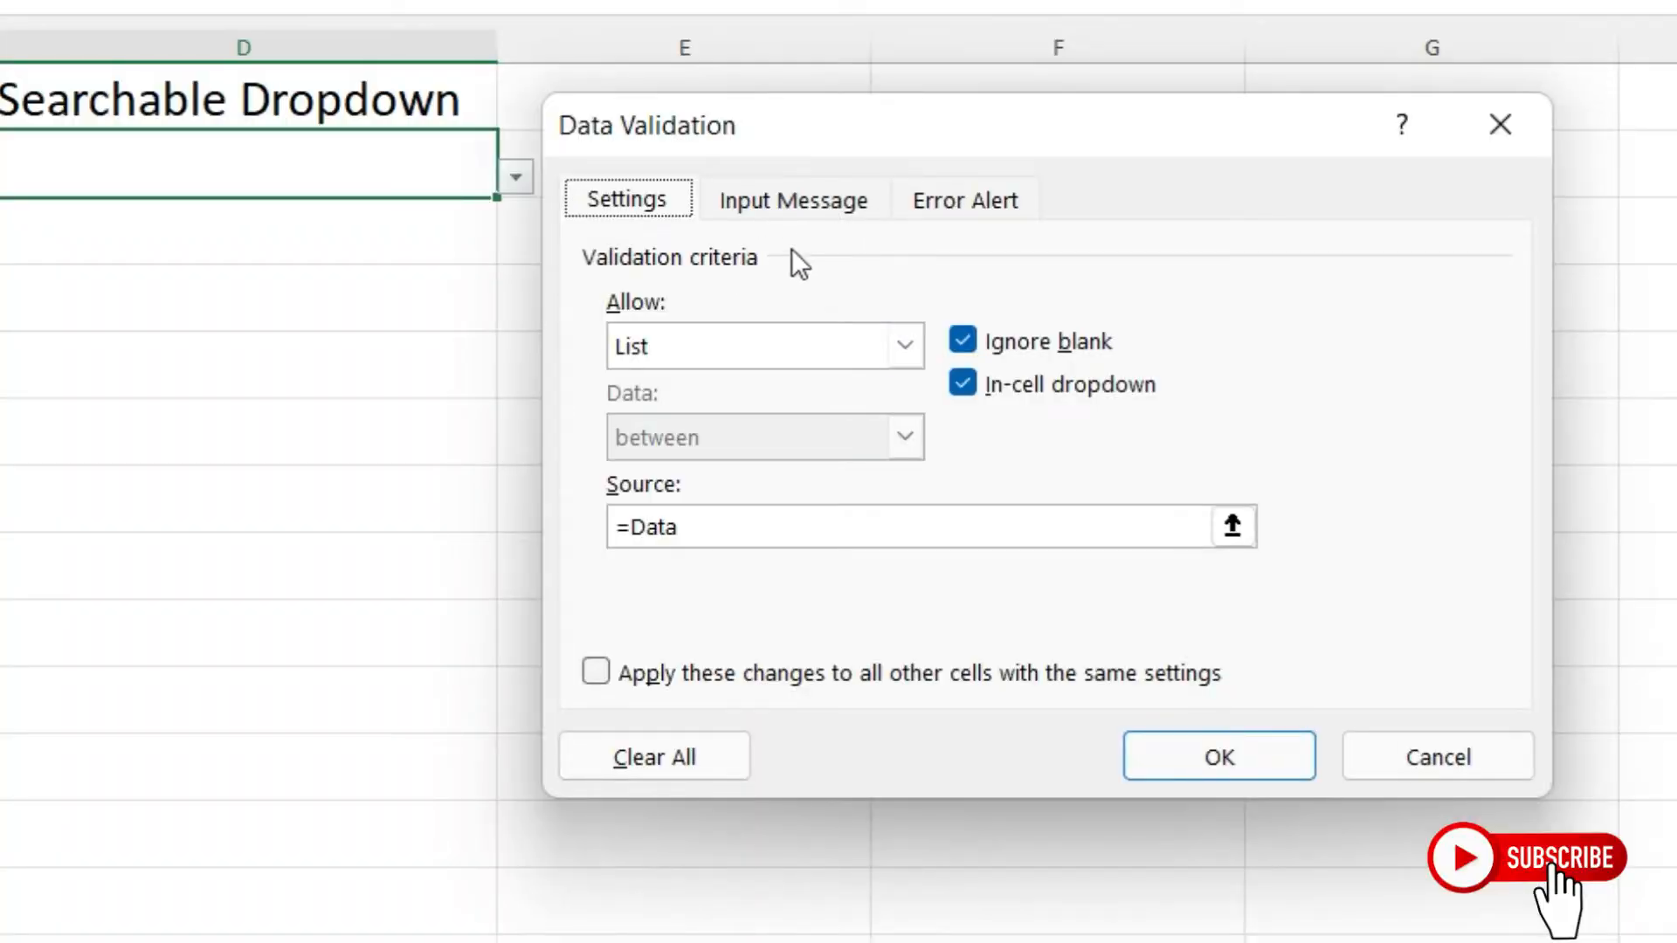
click(996, 202)
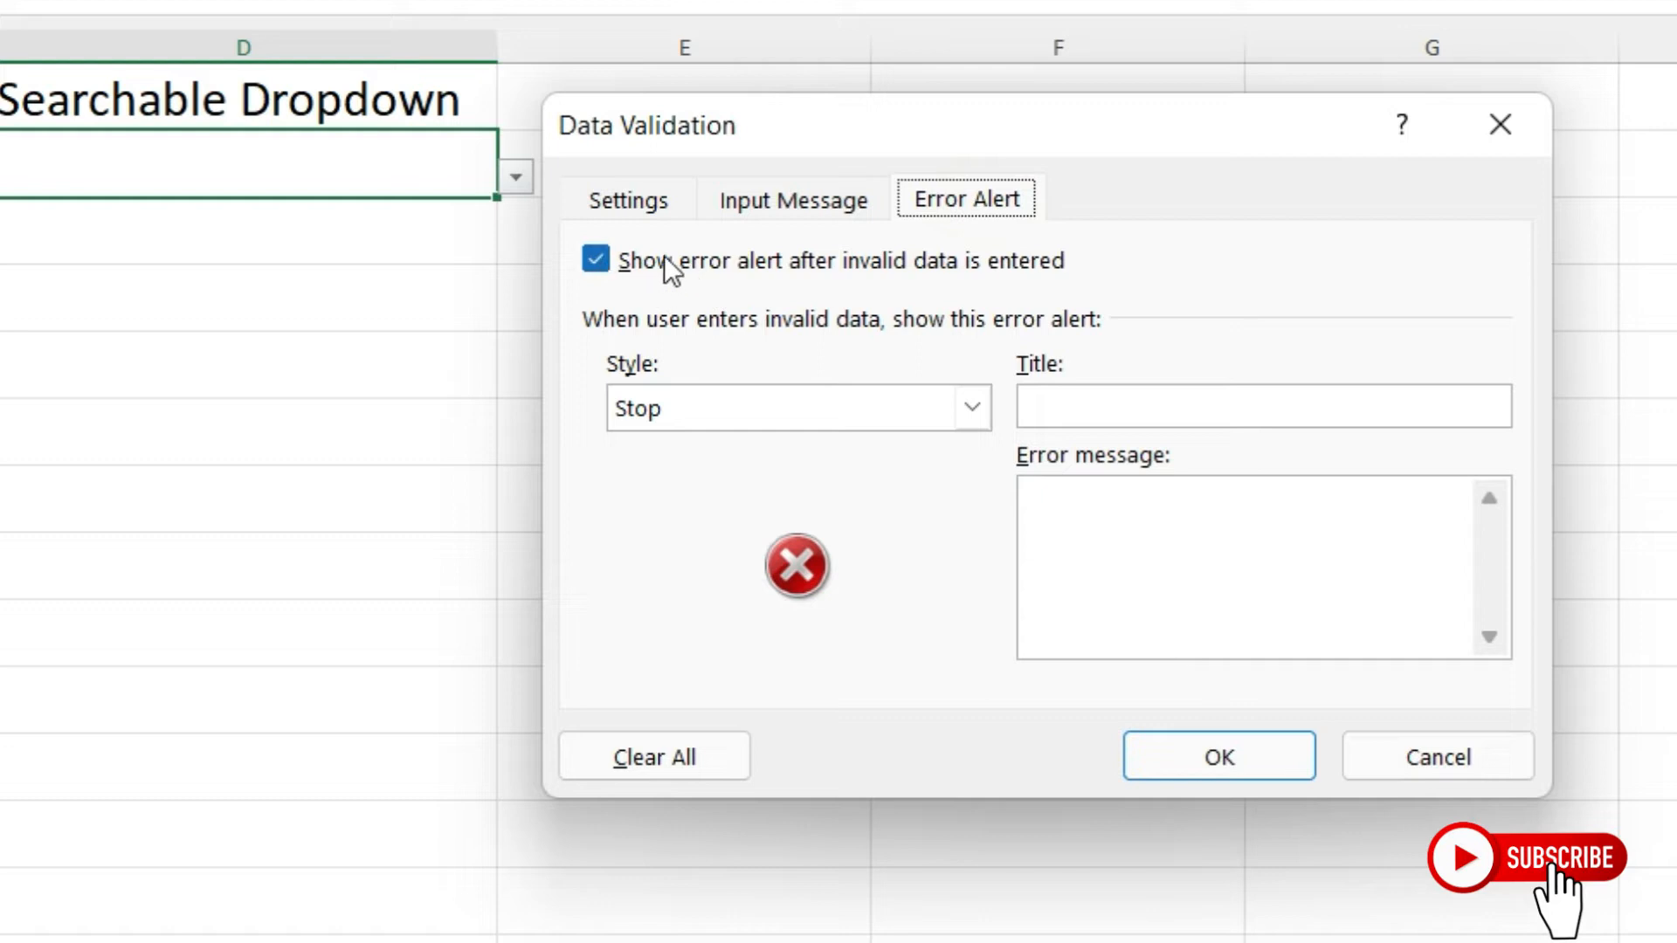
click(617, 268)
click(1193, 766)
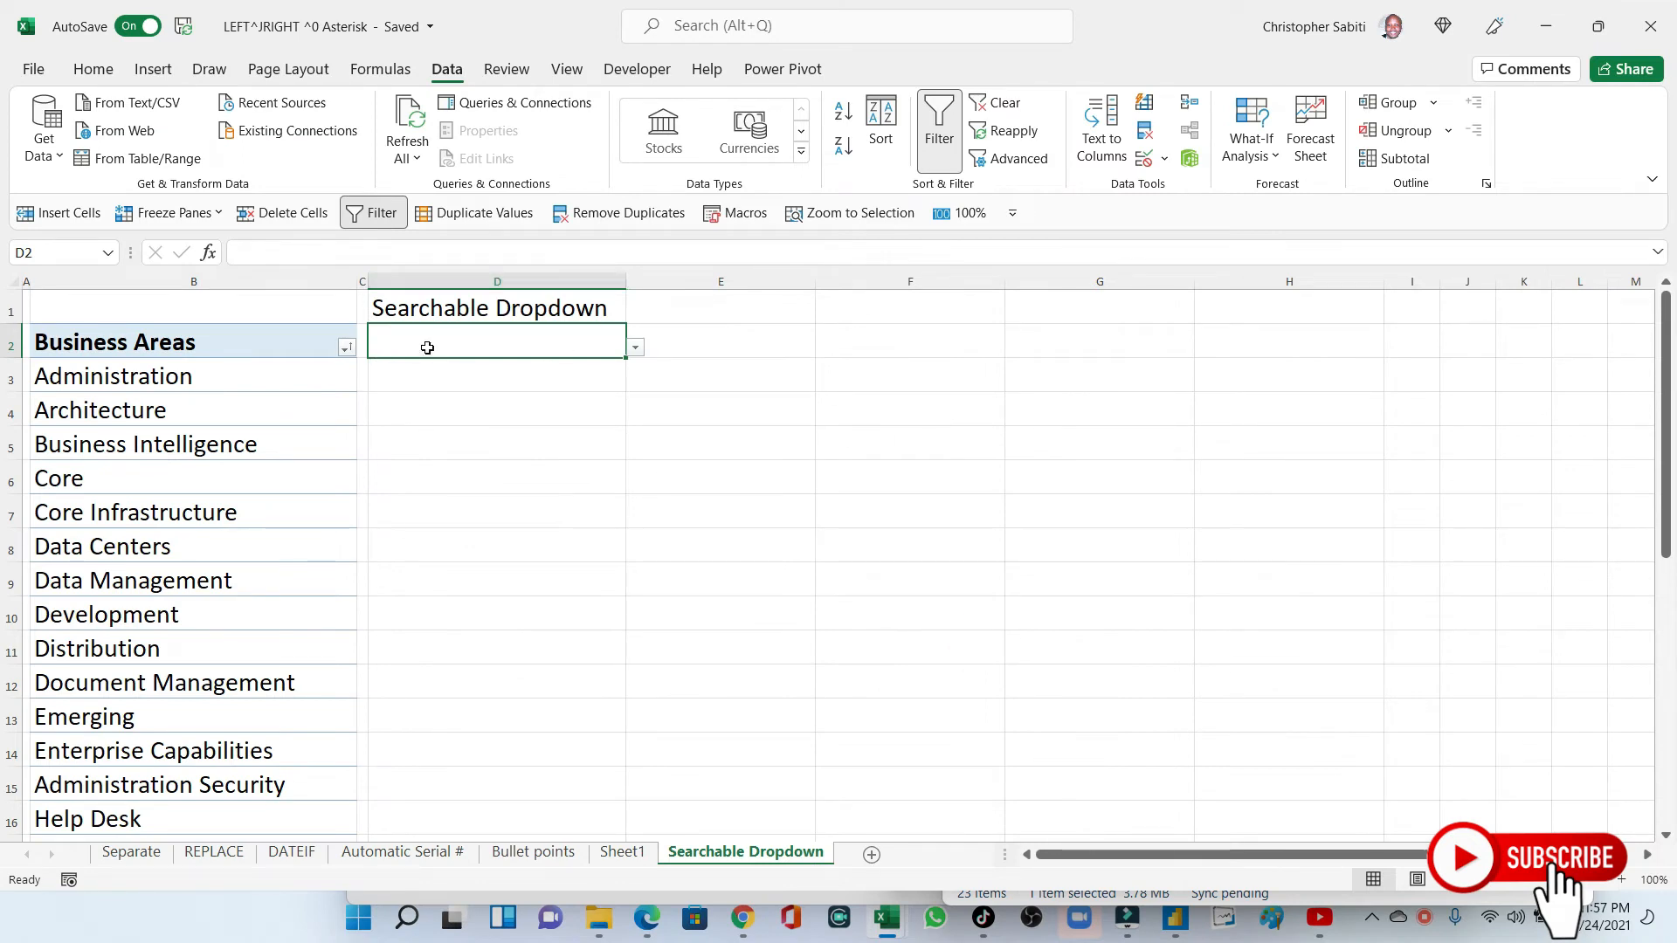
Test cell D2 with the entry admin, look through its dropdown list, and clear the cell.
text(admin)
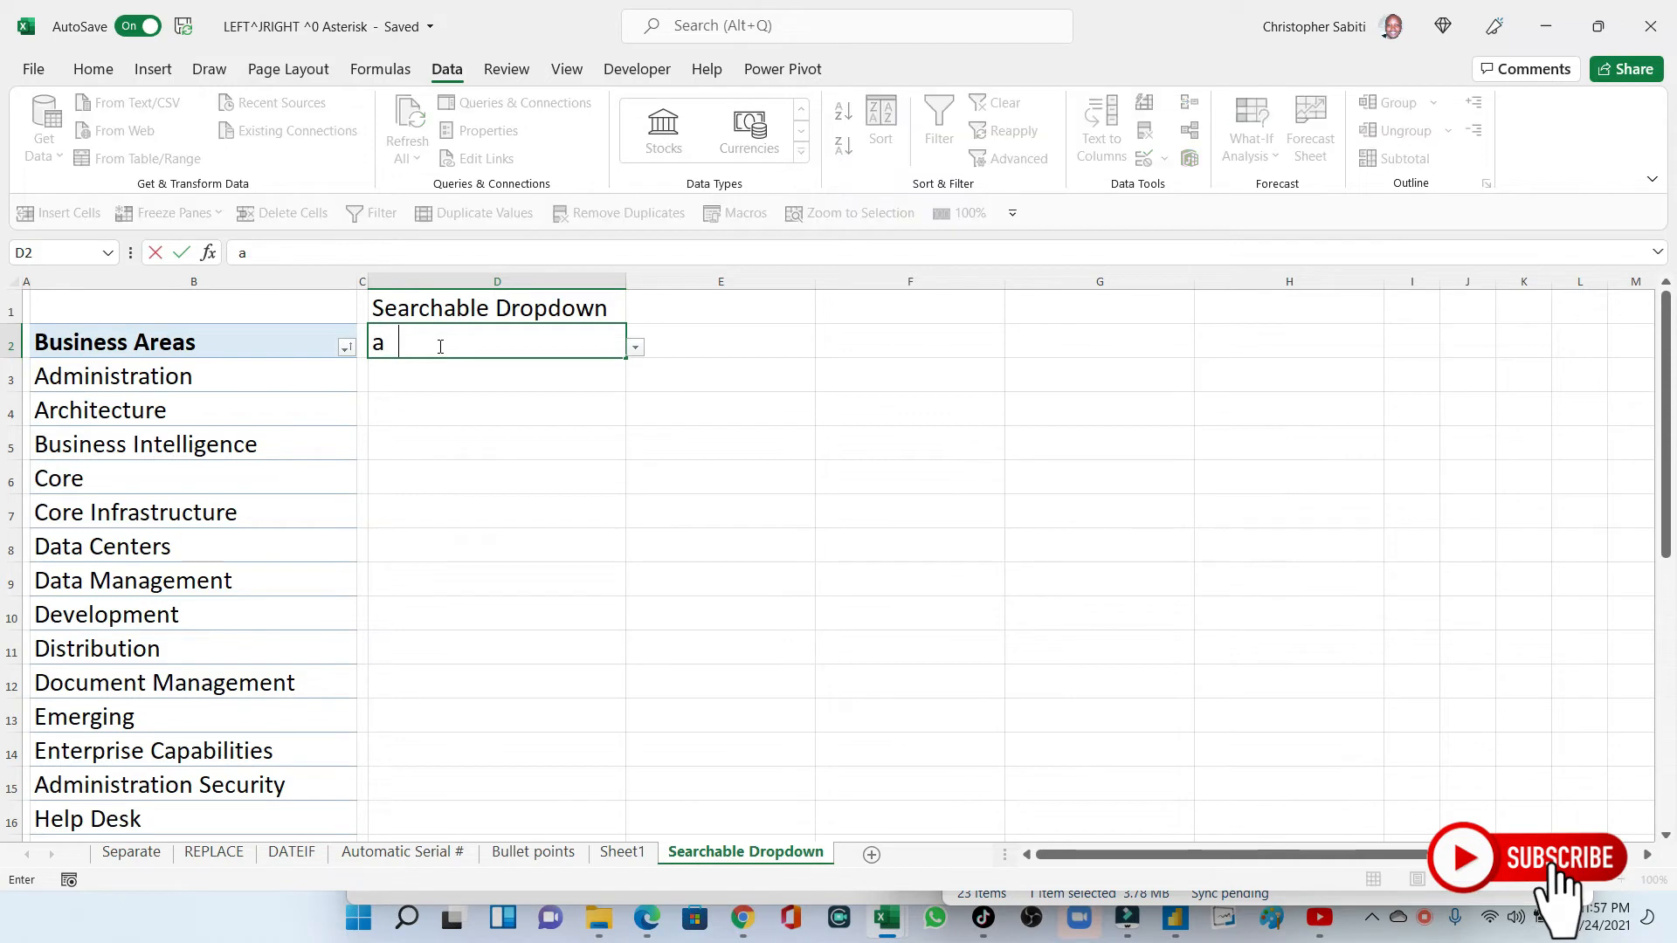
click(635, 348)
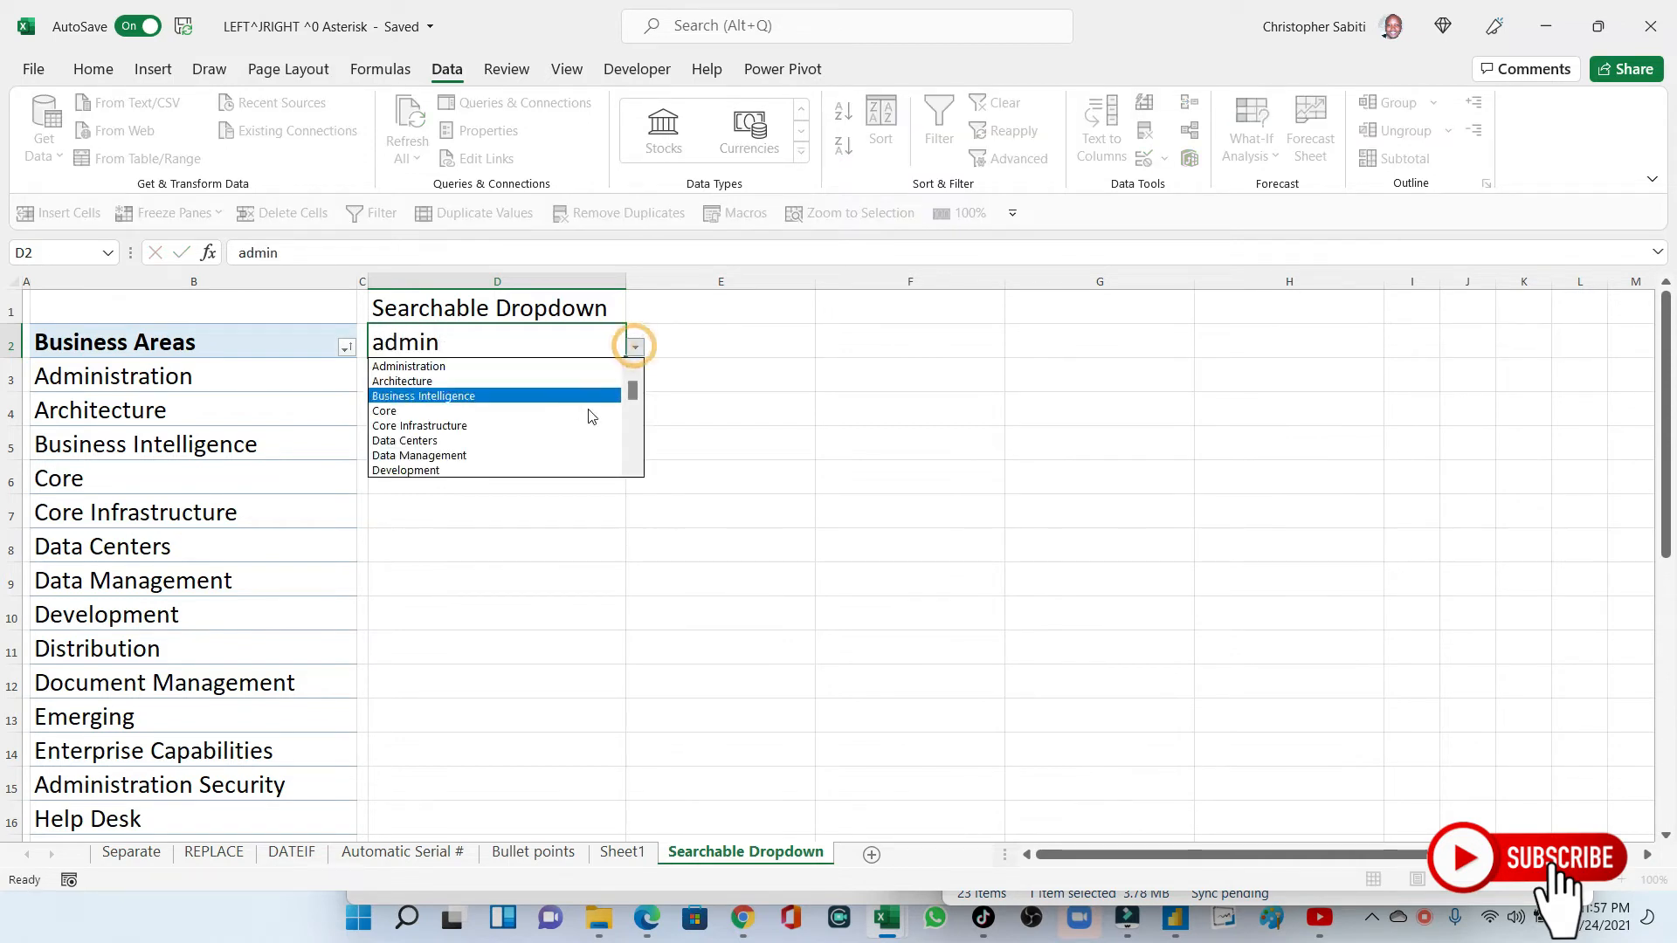
drag(633, 396, 633, 445)
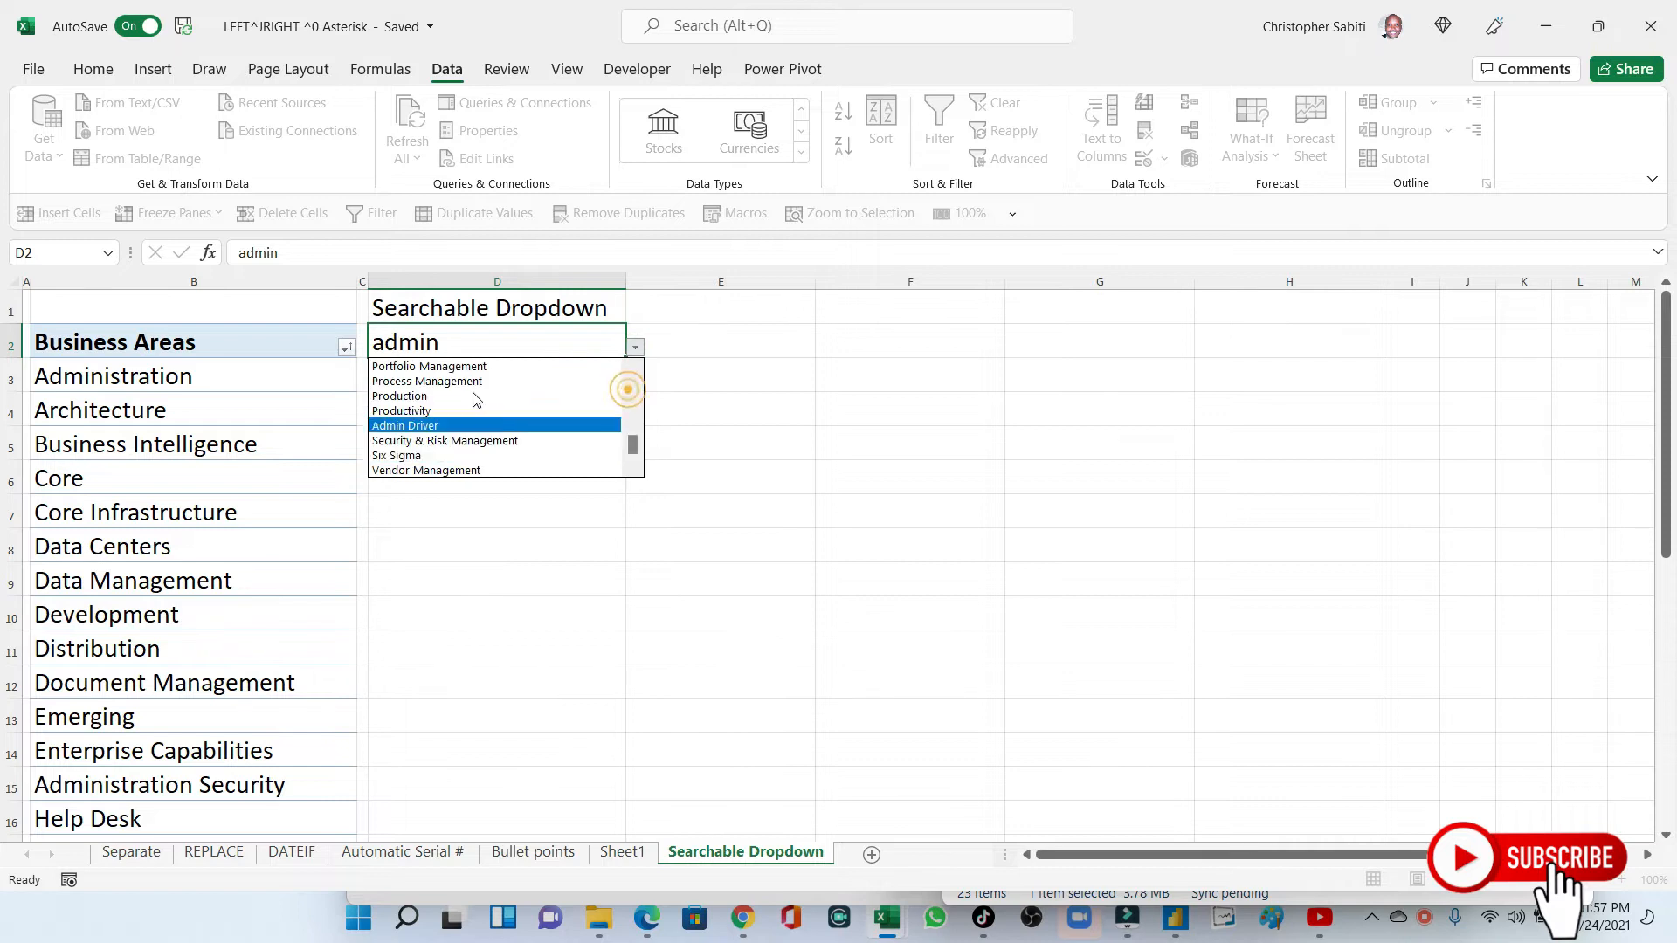
click(756, 425)
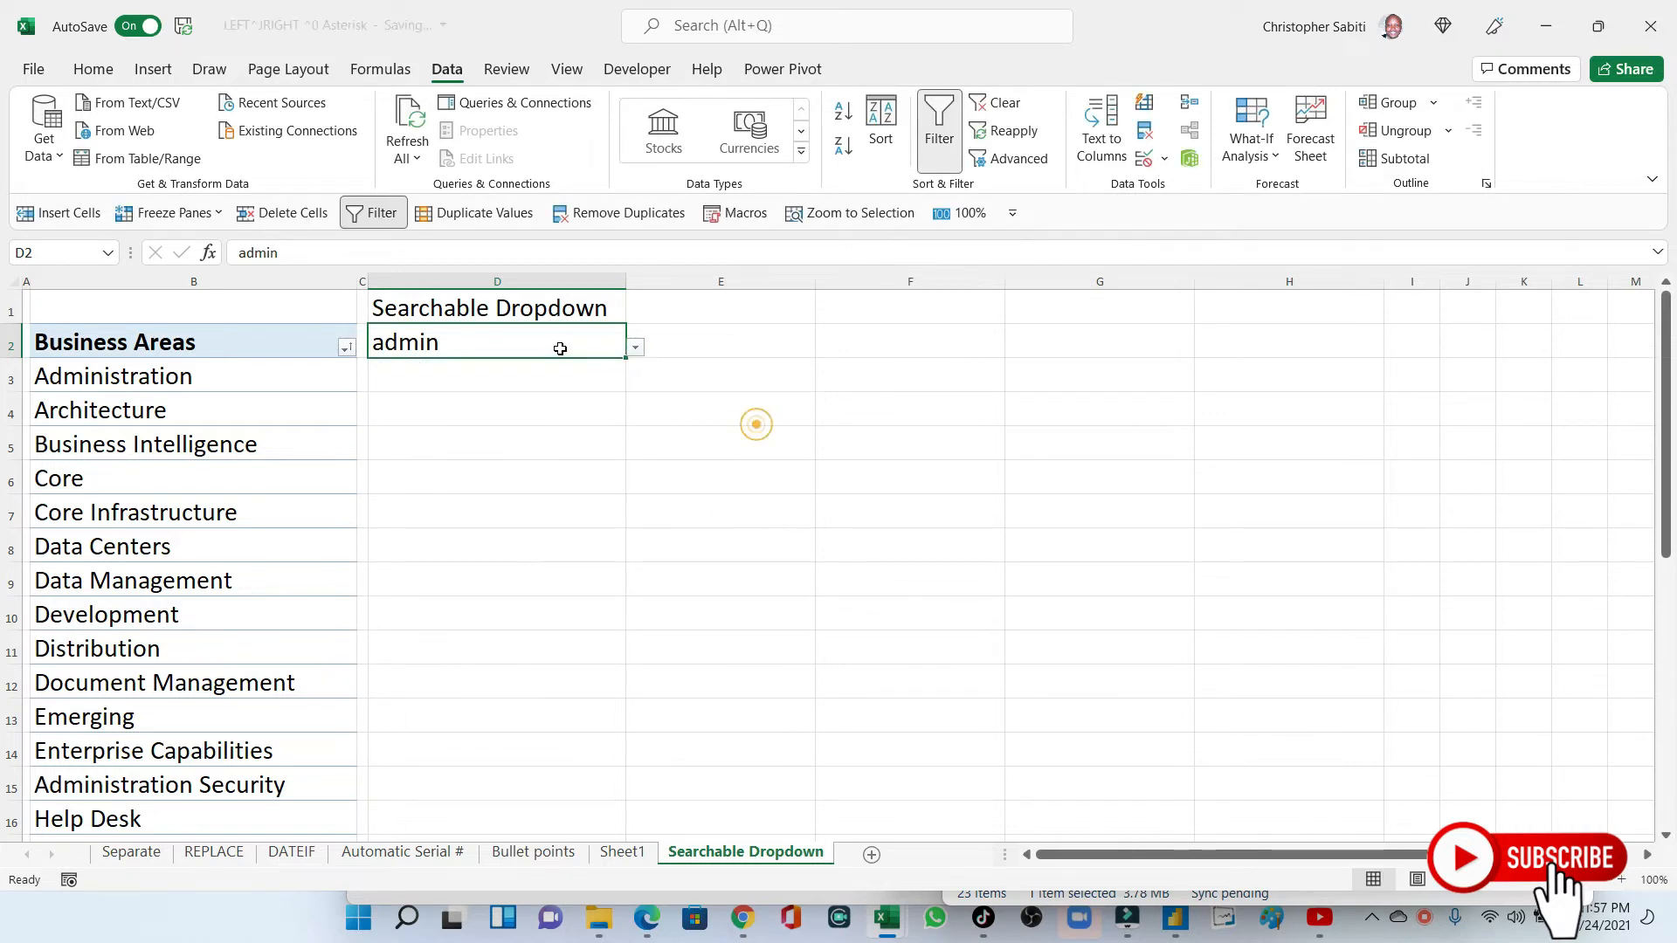
key(Delete)
click(576, 460)
click(514, 343)
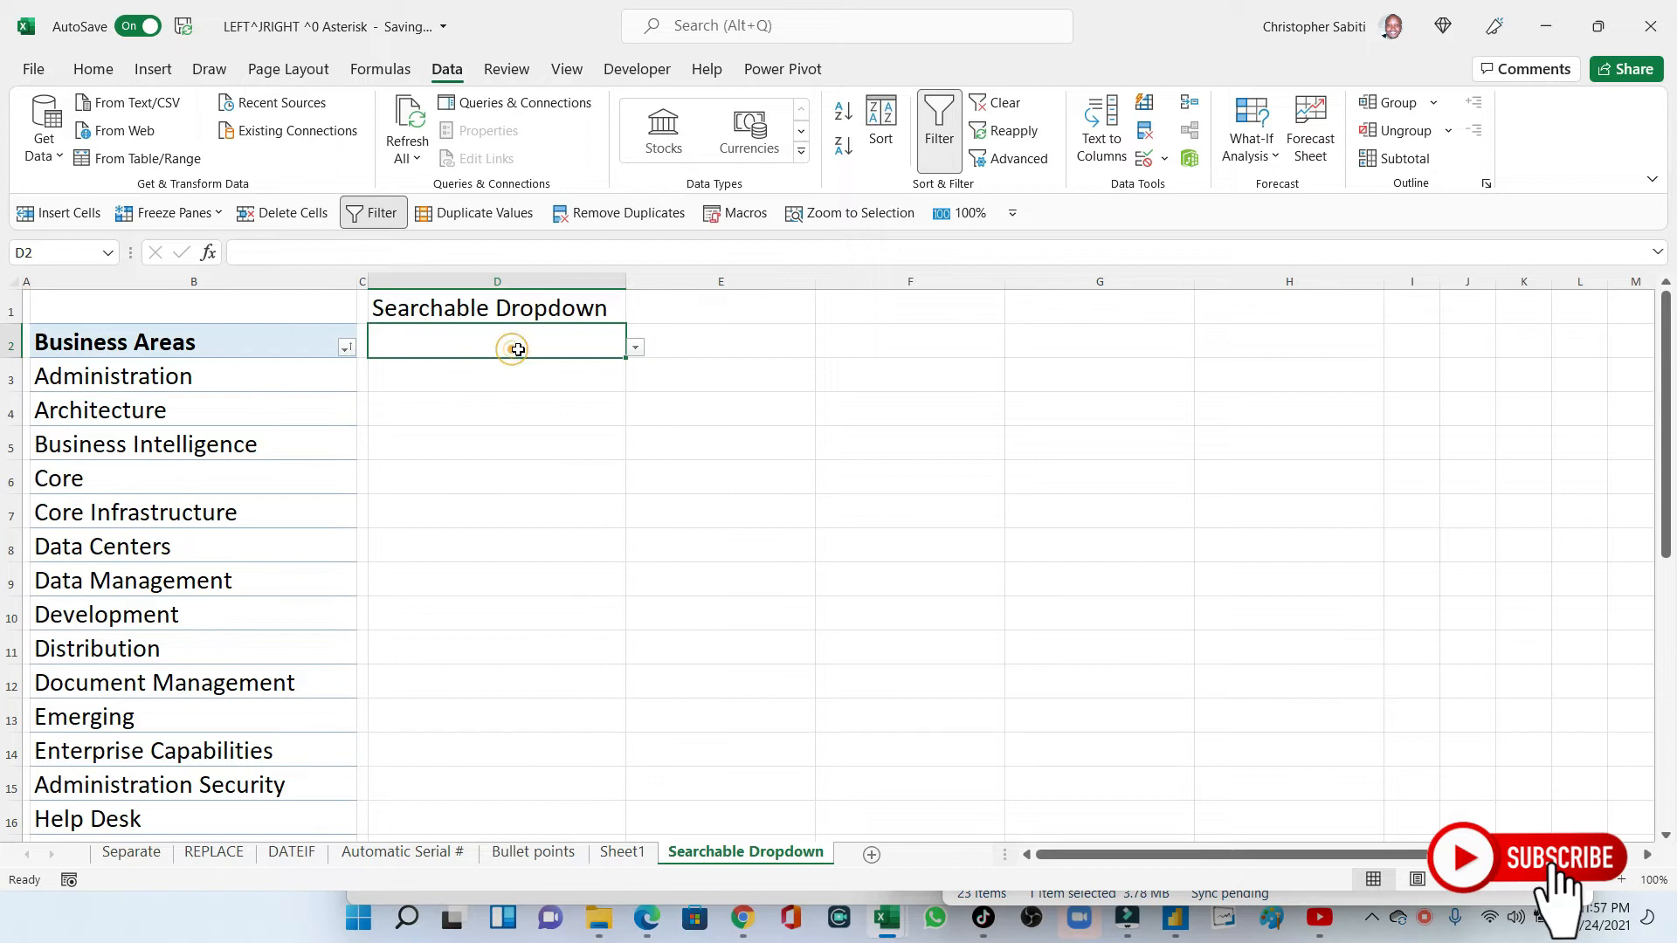
Enter the header Filter in cell F1, and make column E narrower and column A wider.
click(828, 310)
drag(815, 282, 767, 281)
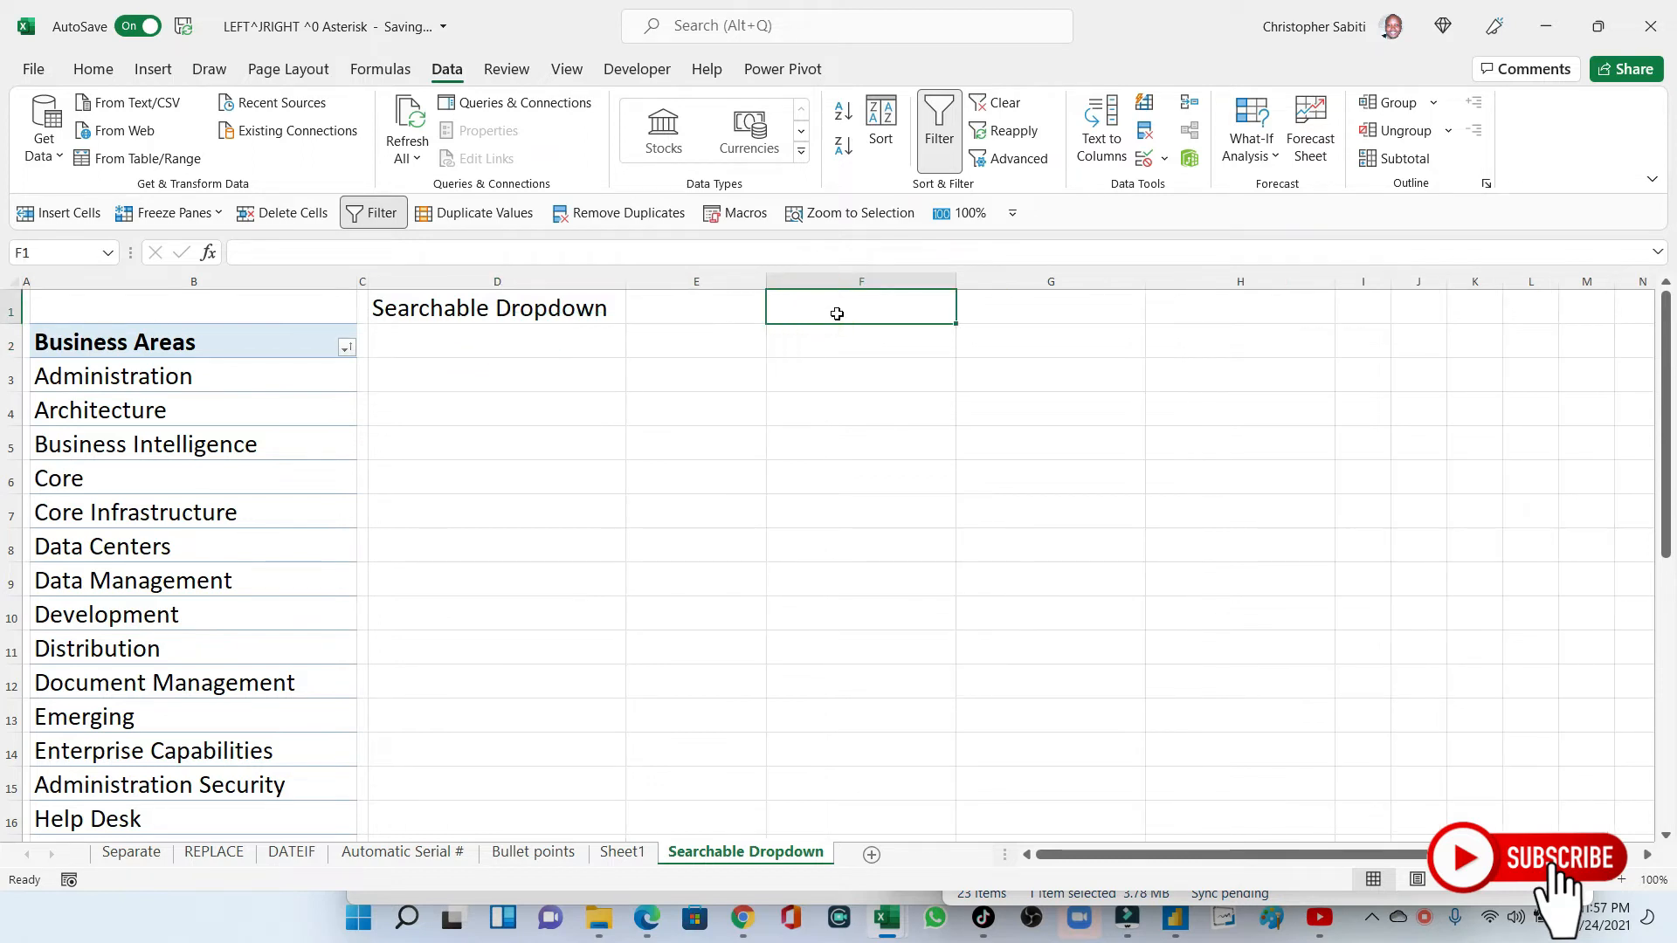
text(Filter)
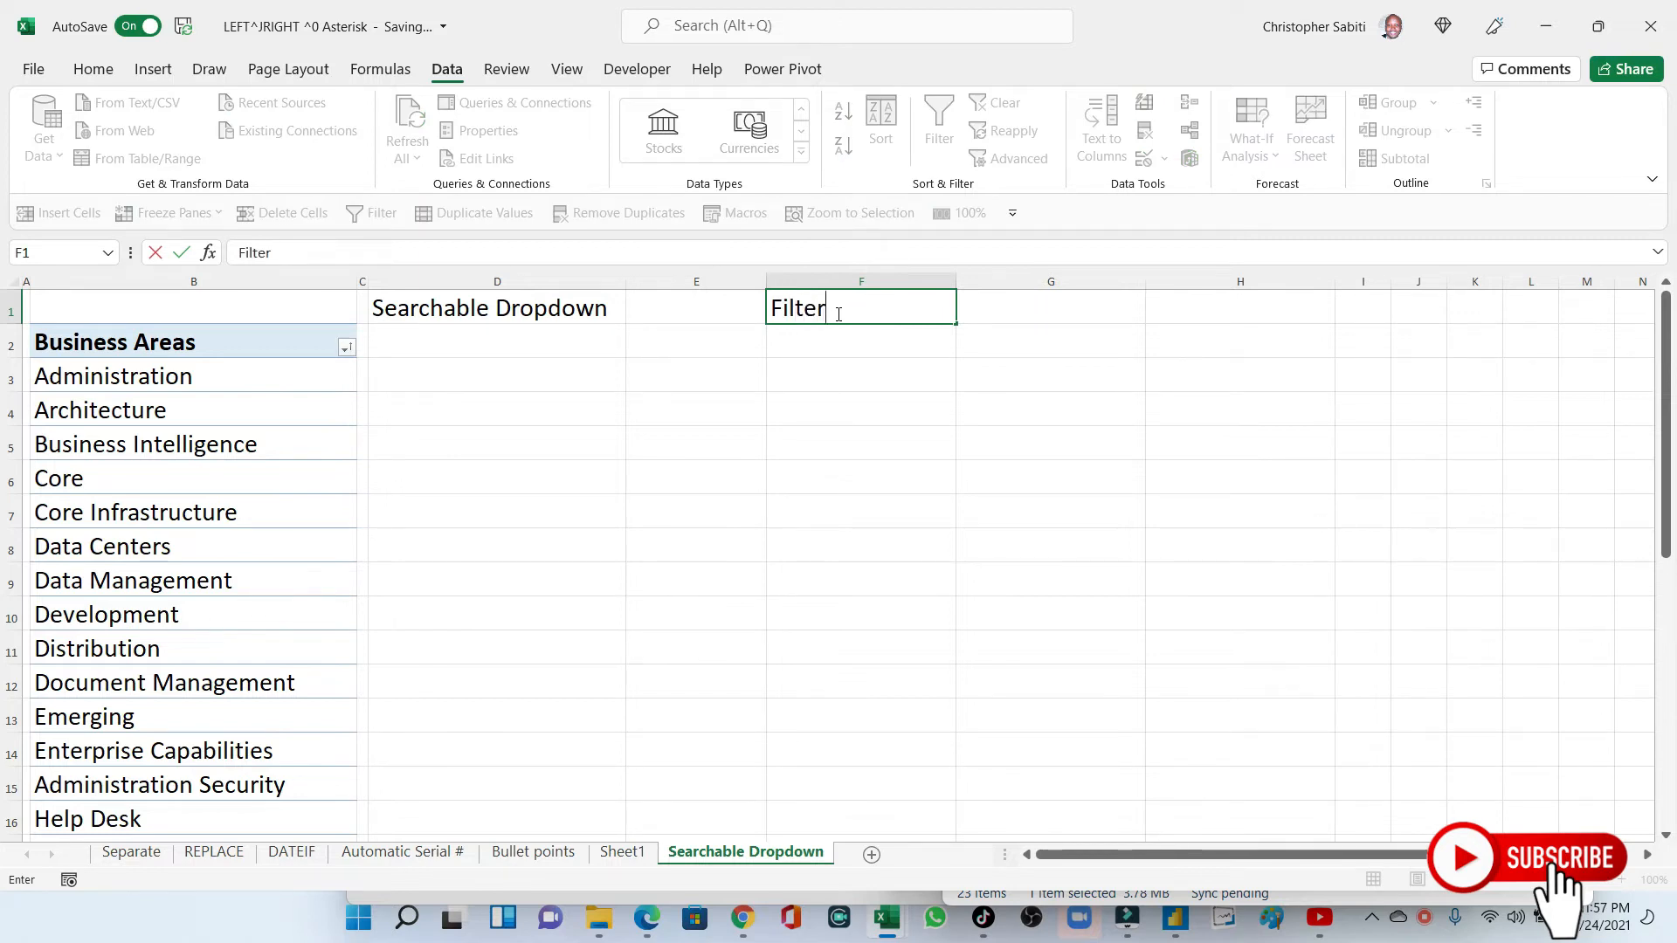
key(Return)
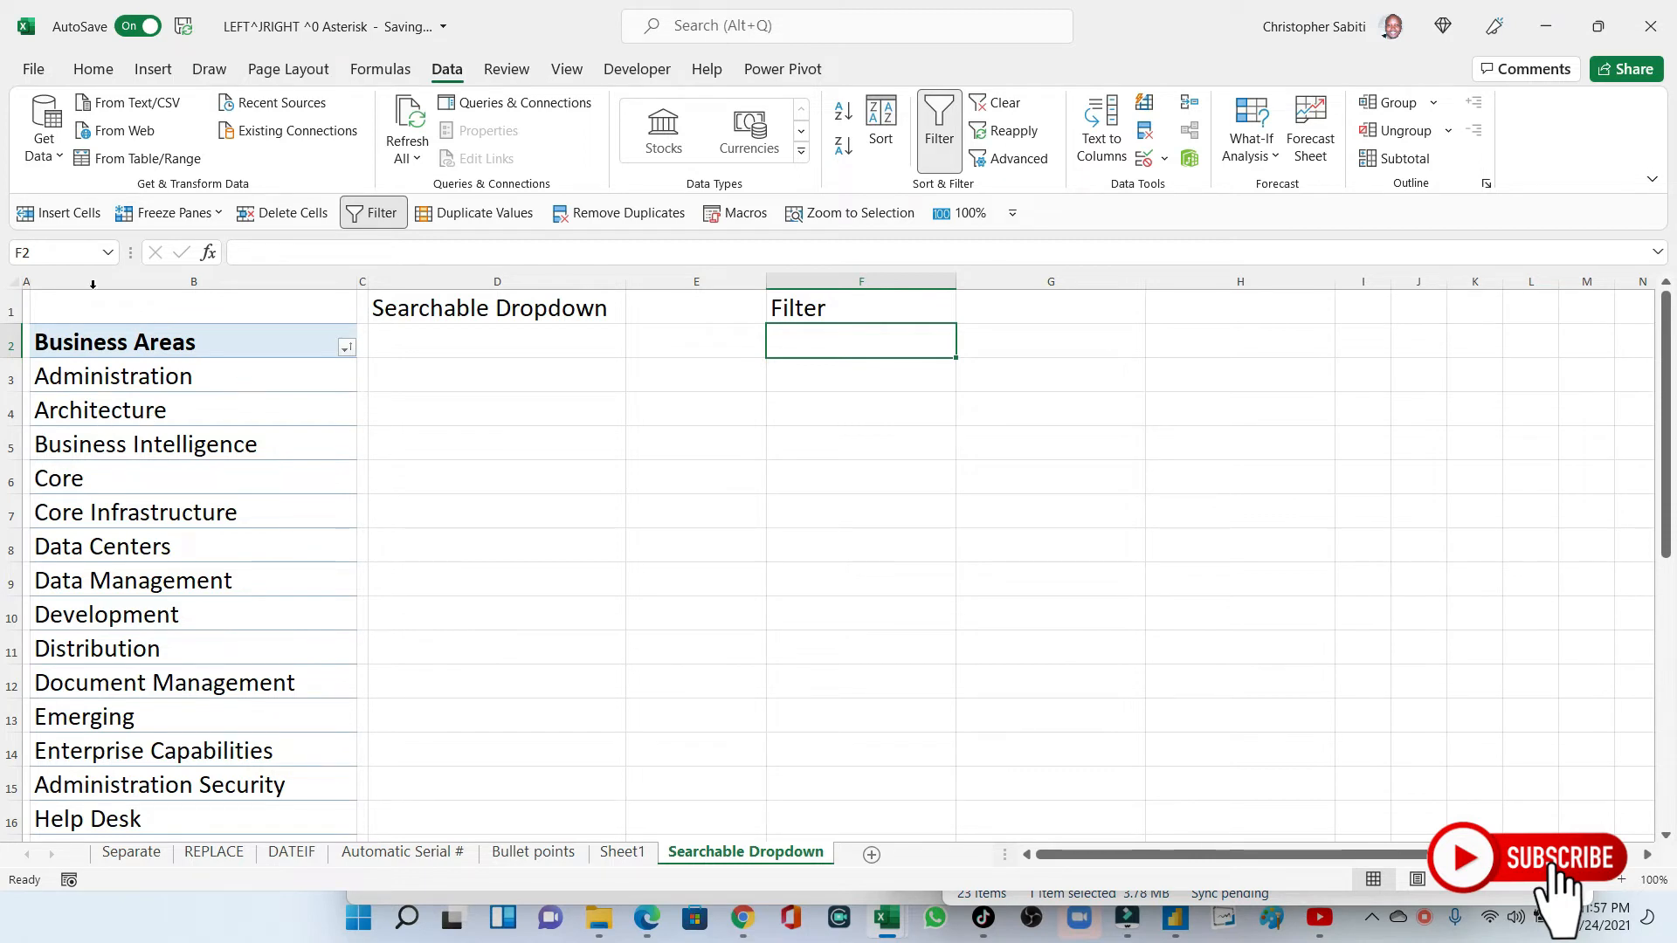
drag(32, 284, 62, 290)
Enter the formula =FILTER(data,data="Core","") in cell F2.
double_click(851, 346)
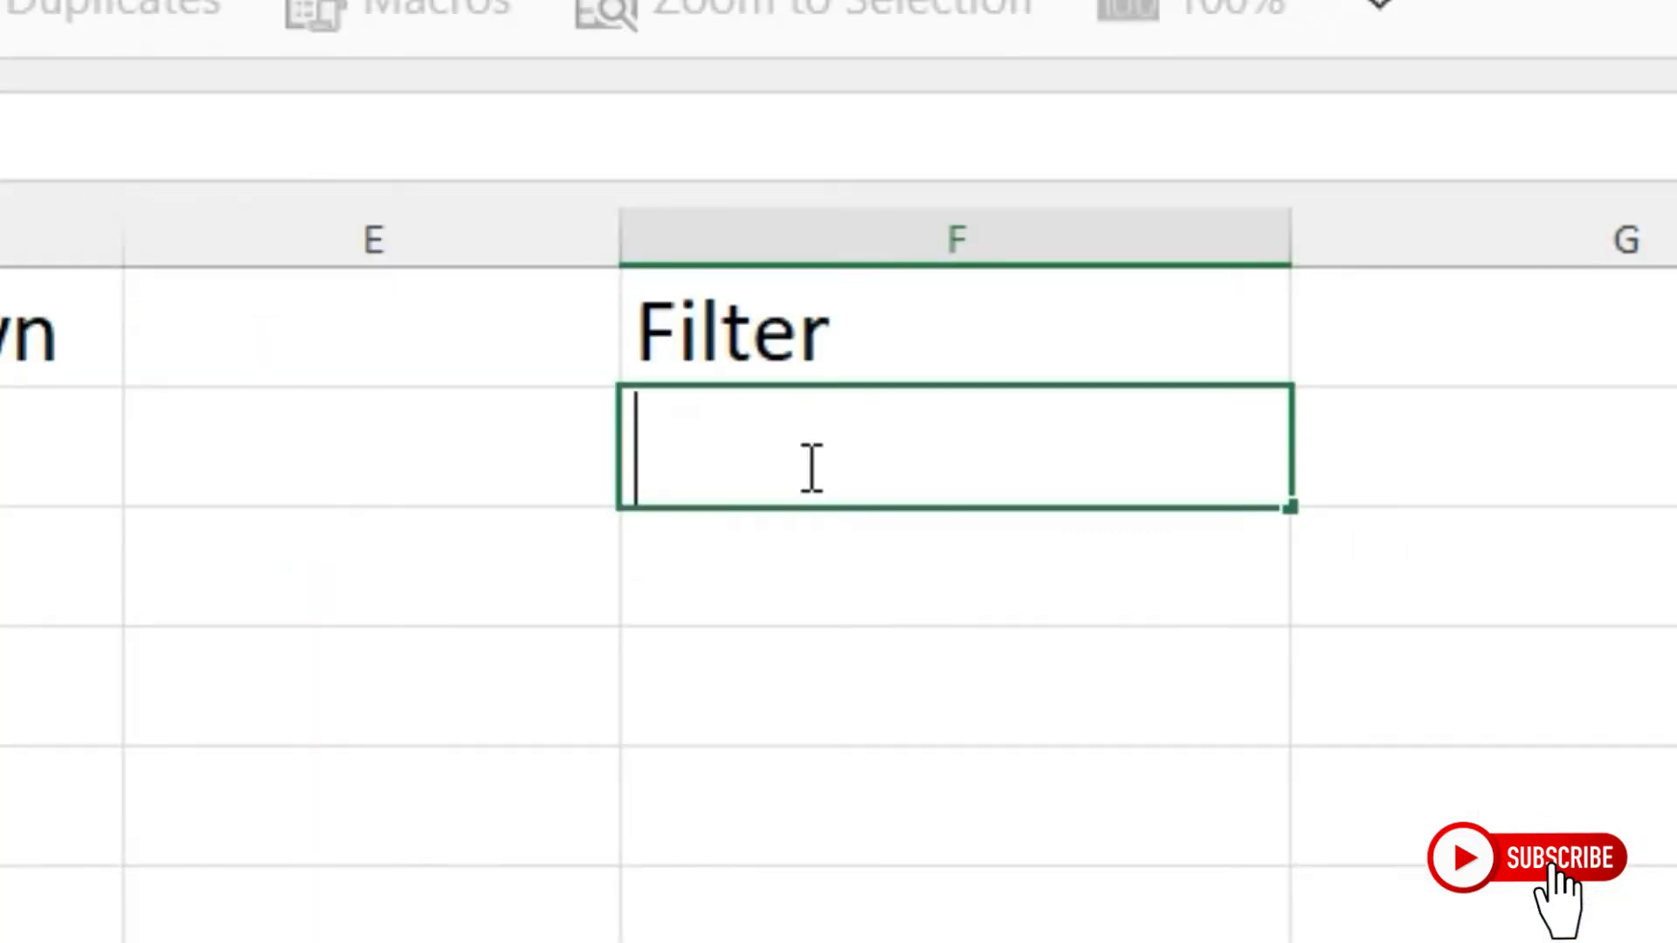
text(=fil)
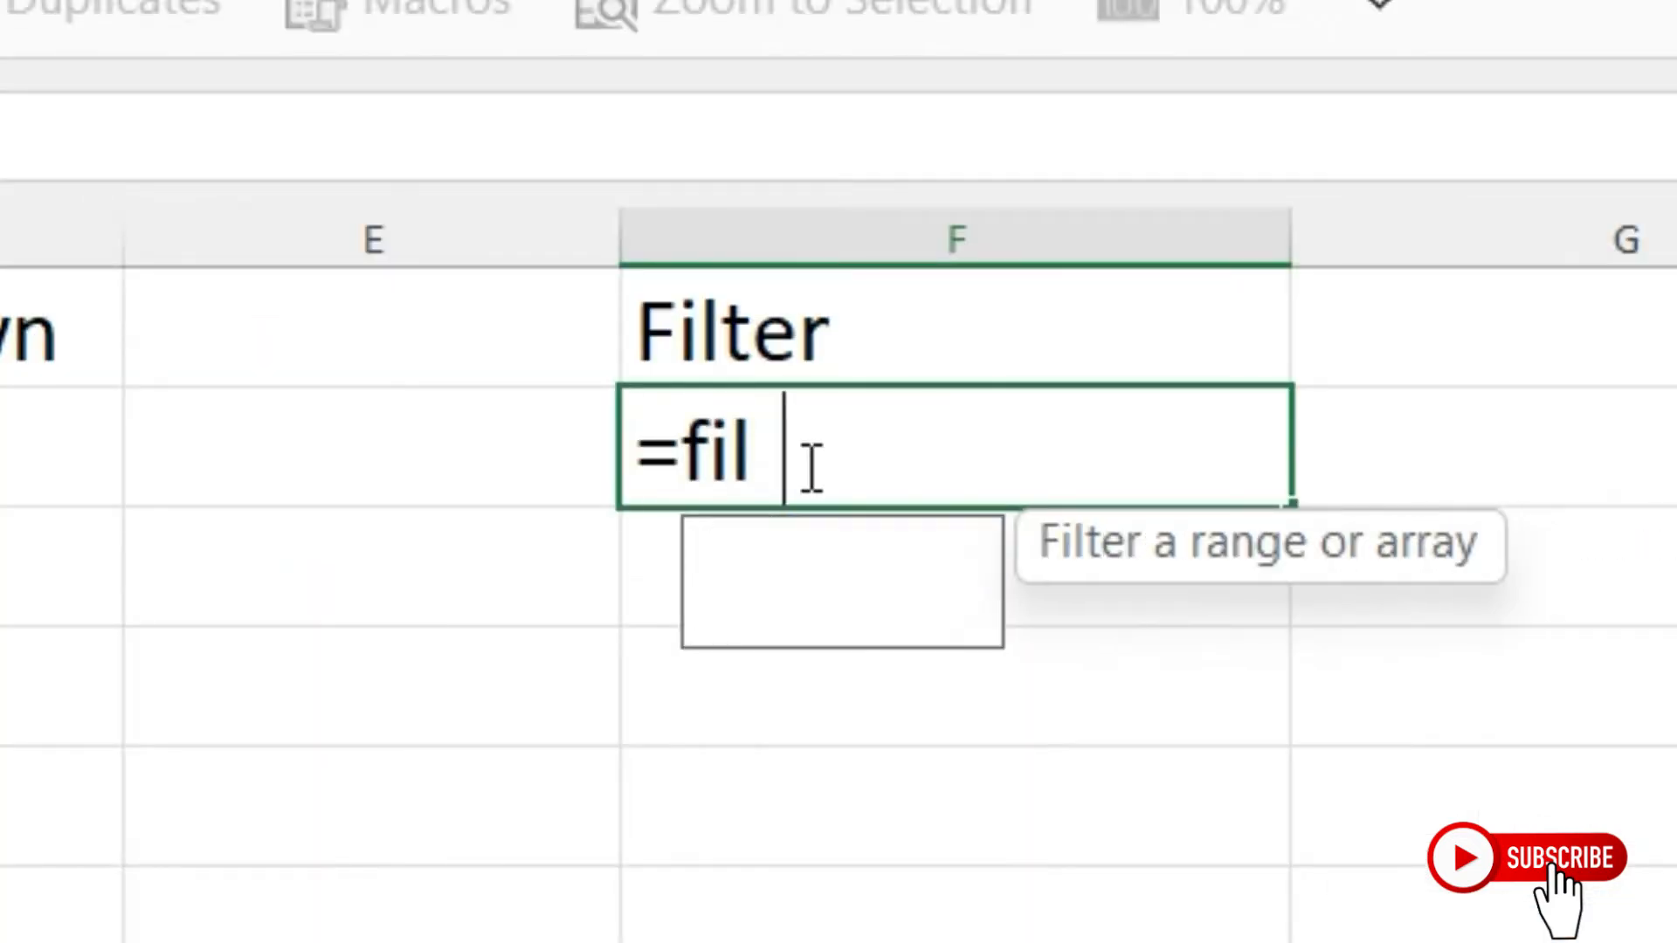
text(ter)
key(Tab)
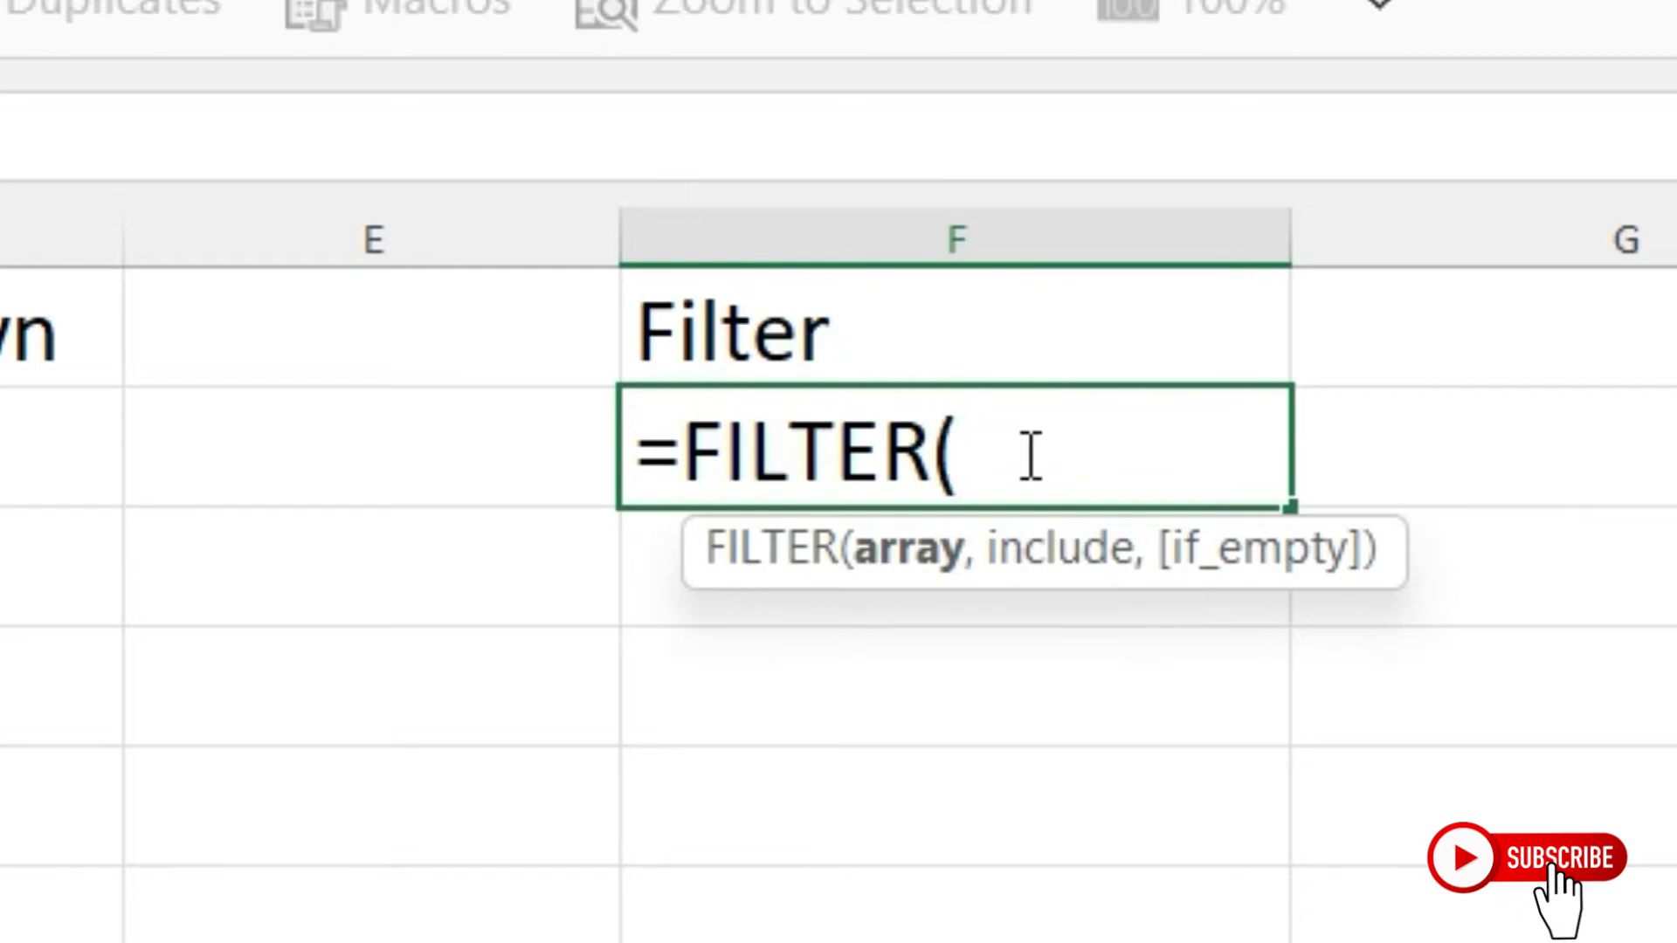
text(data)
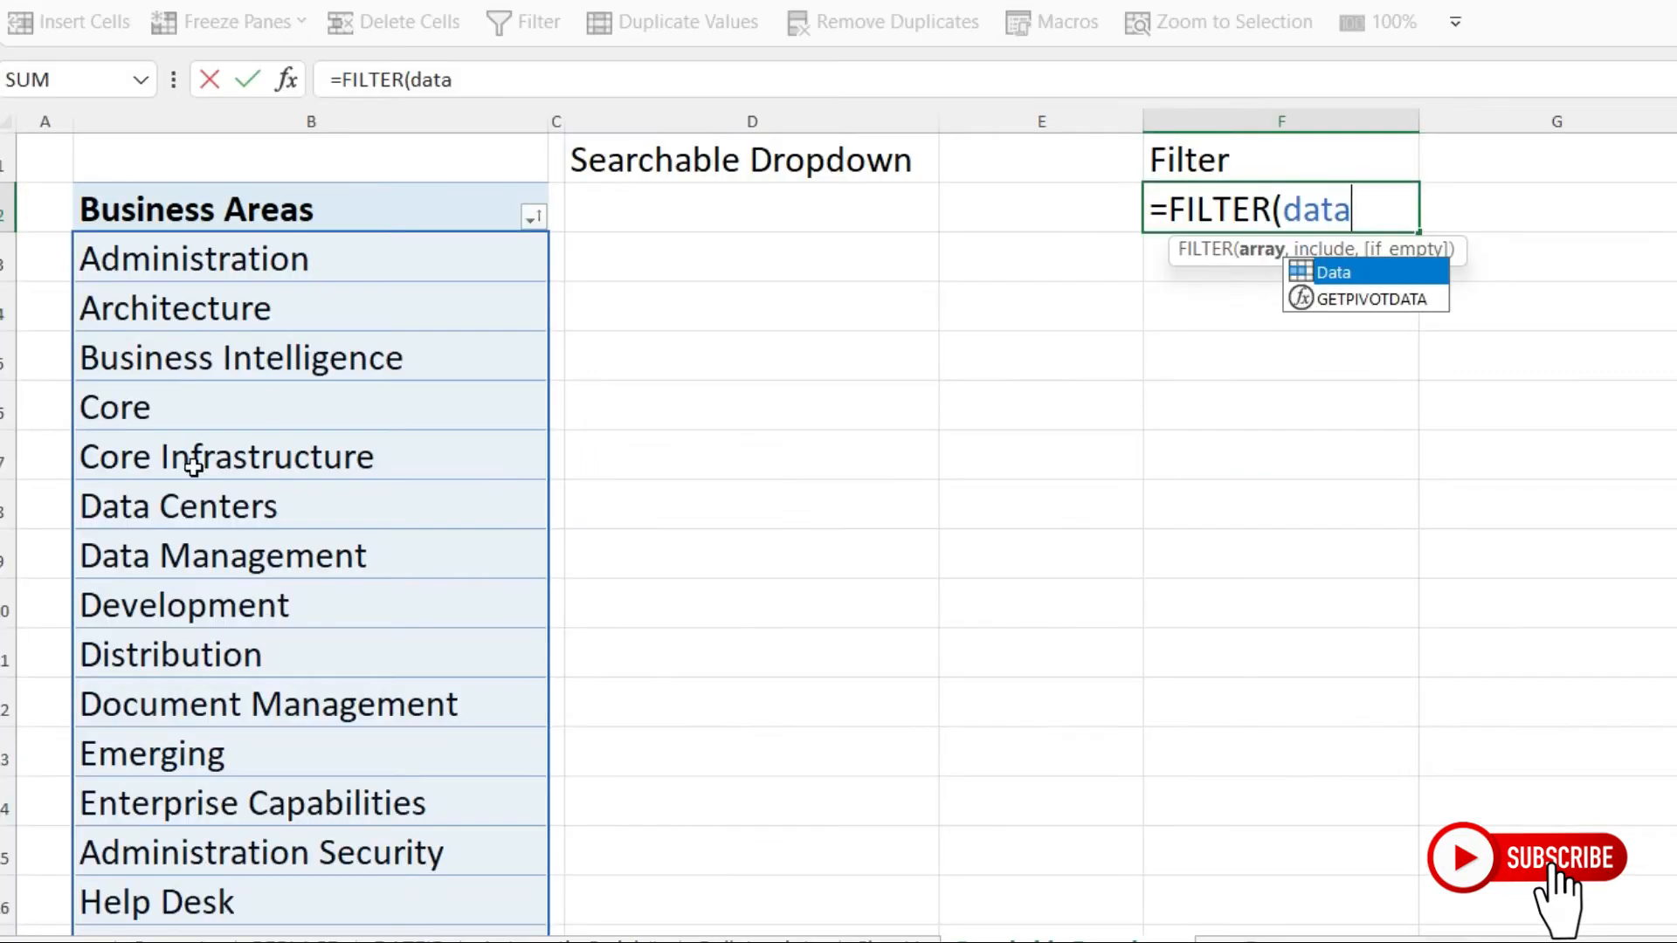
click(1299, 271)
click(1299, 269)
click(1332, 268)
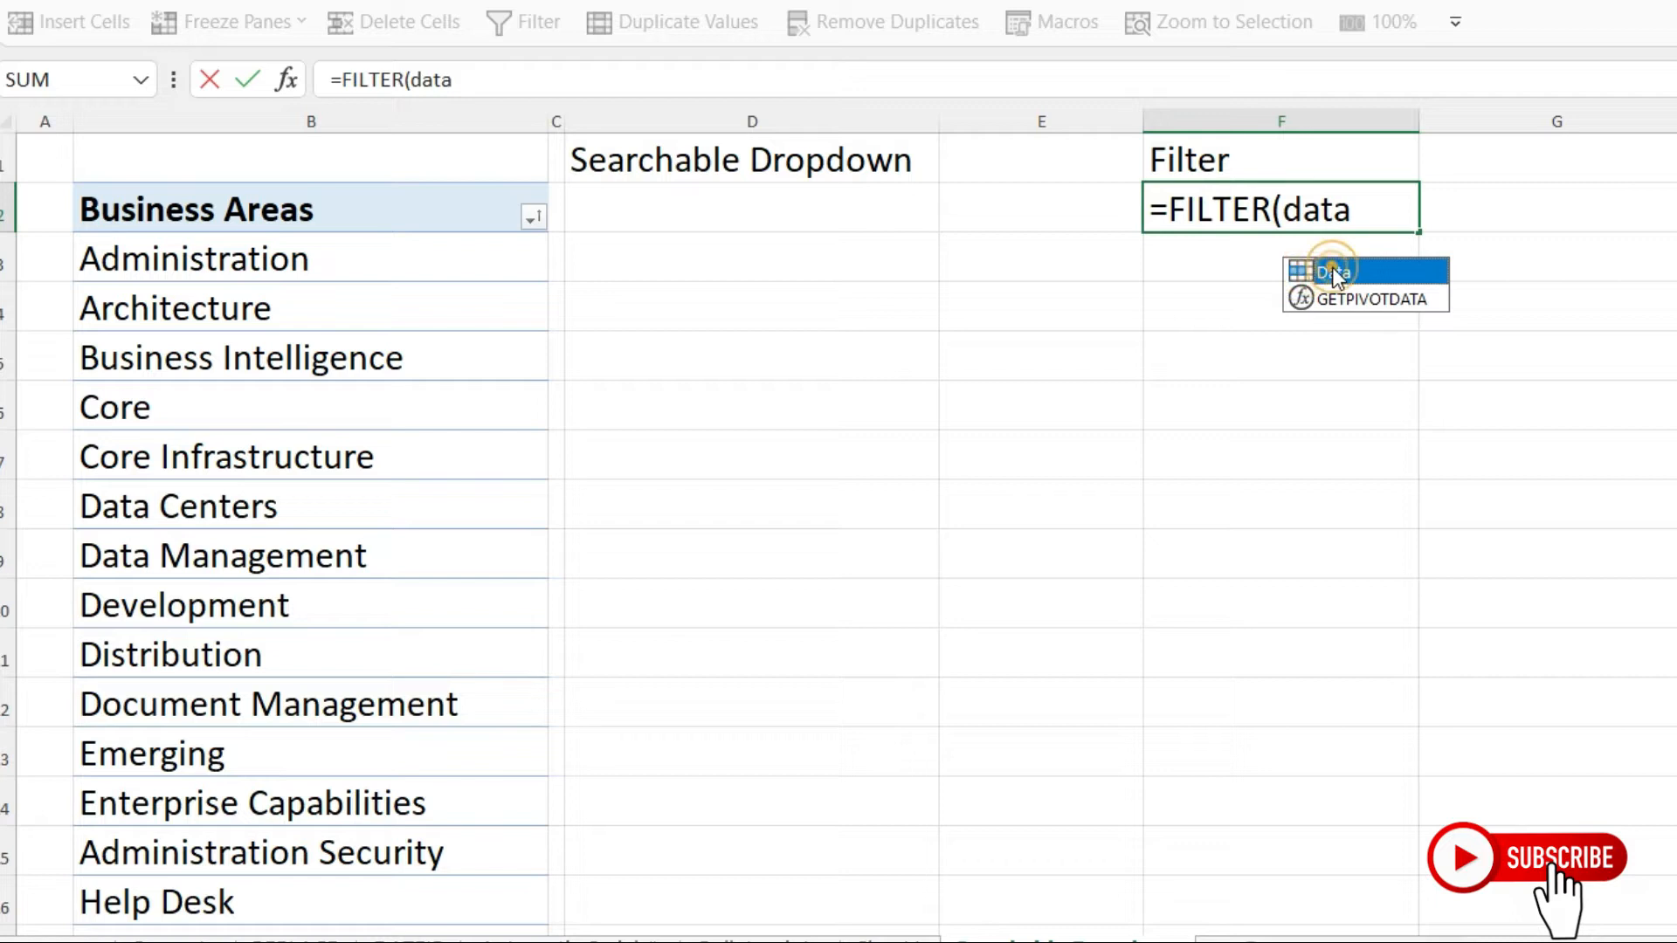
text(,)
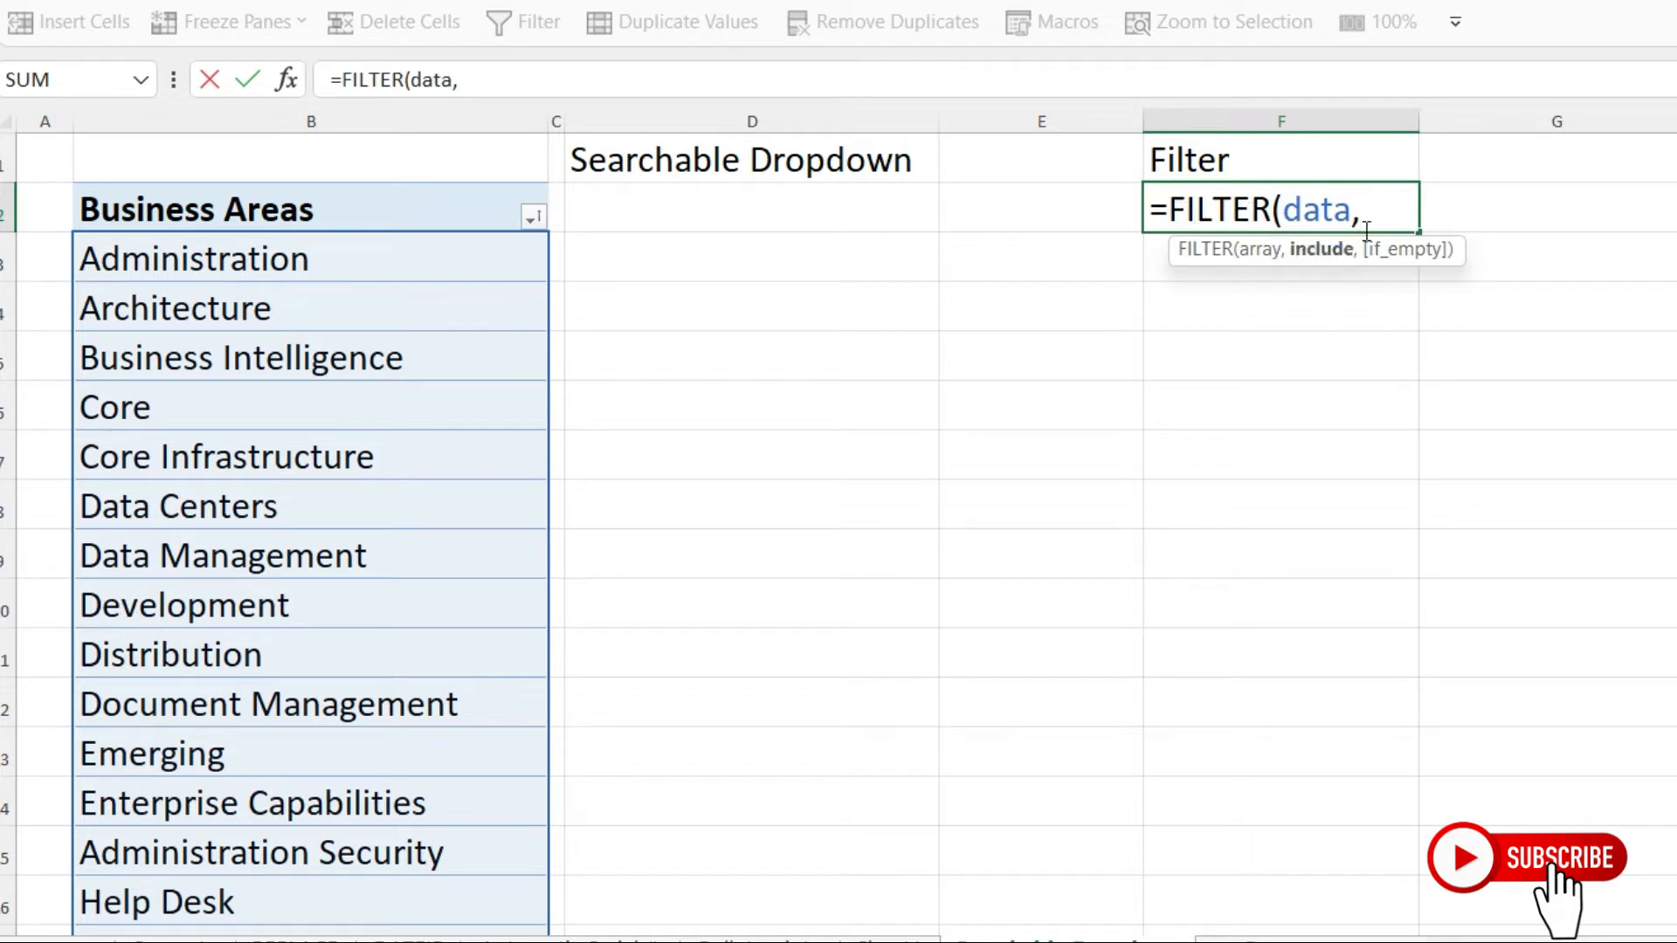
text(data)
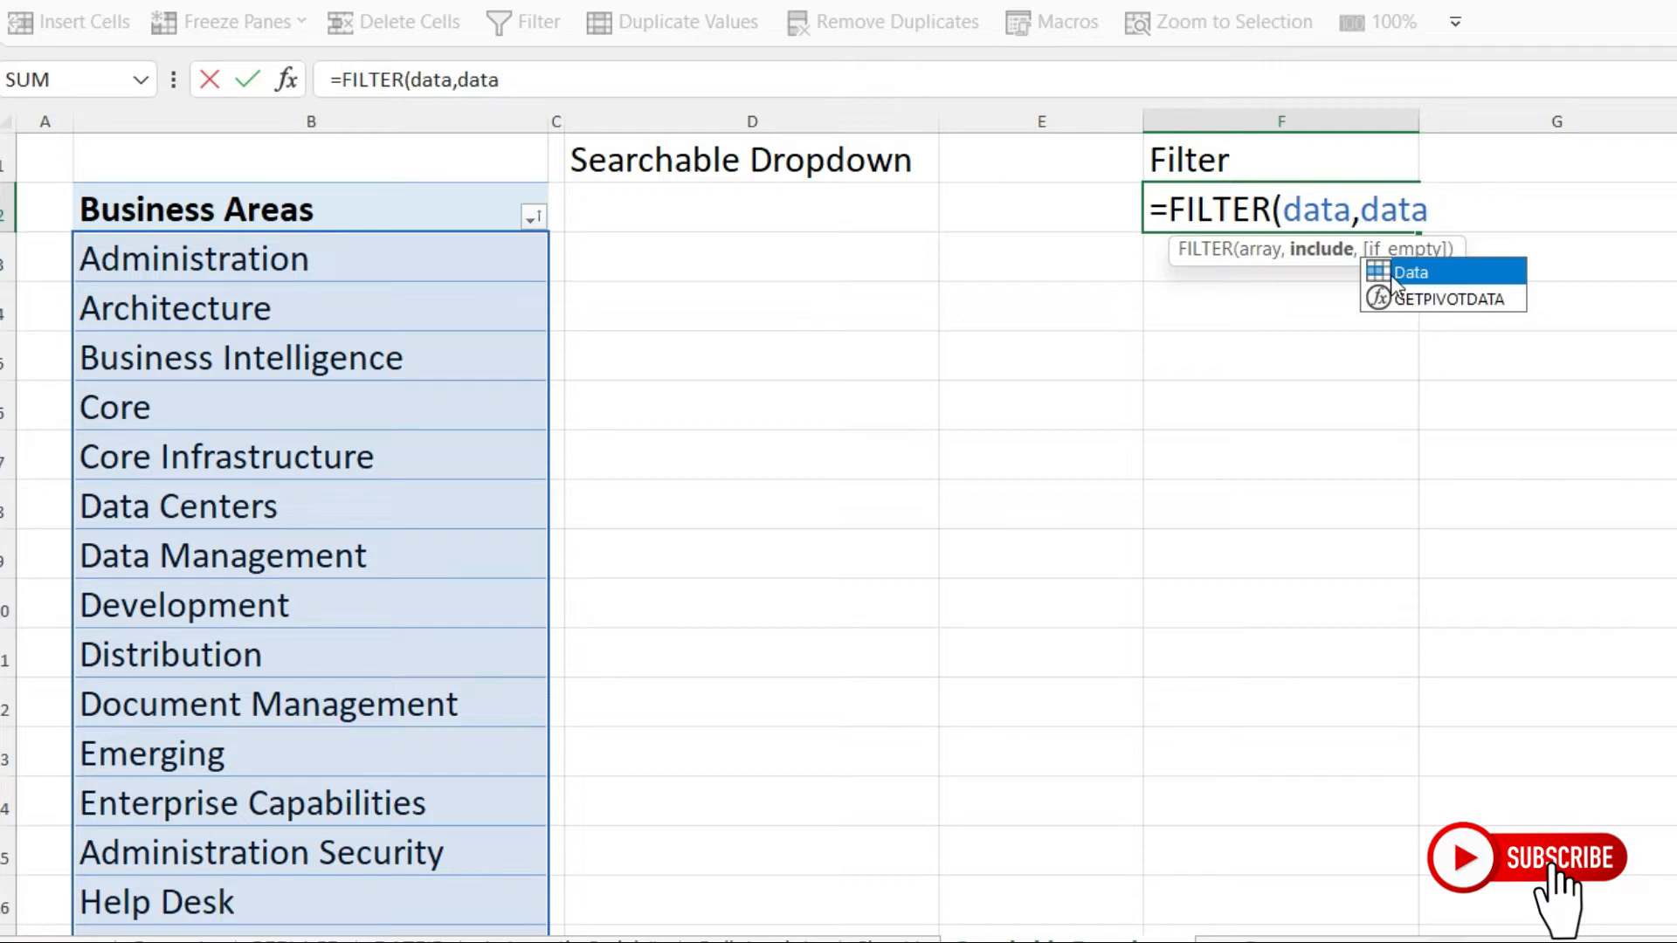
text(=)
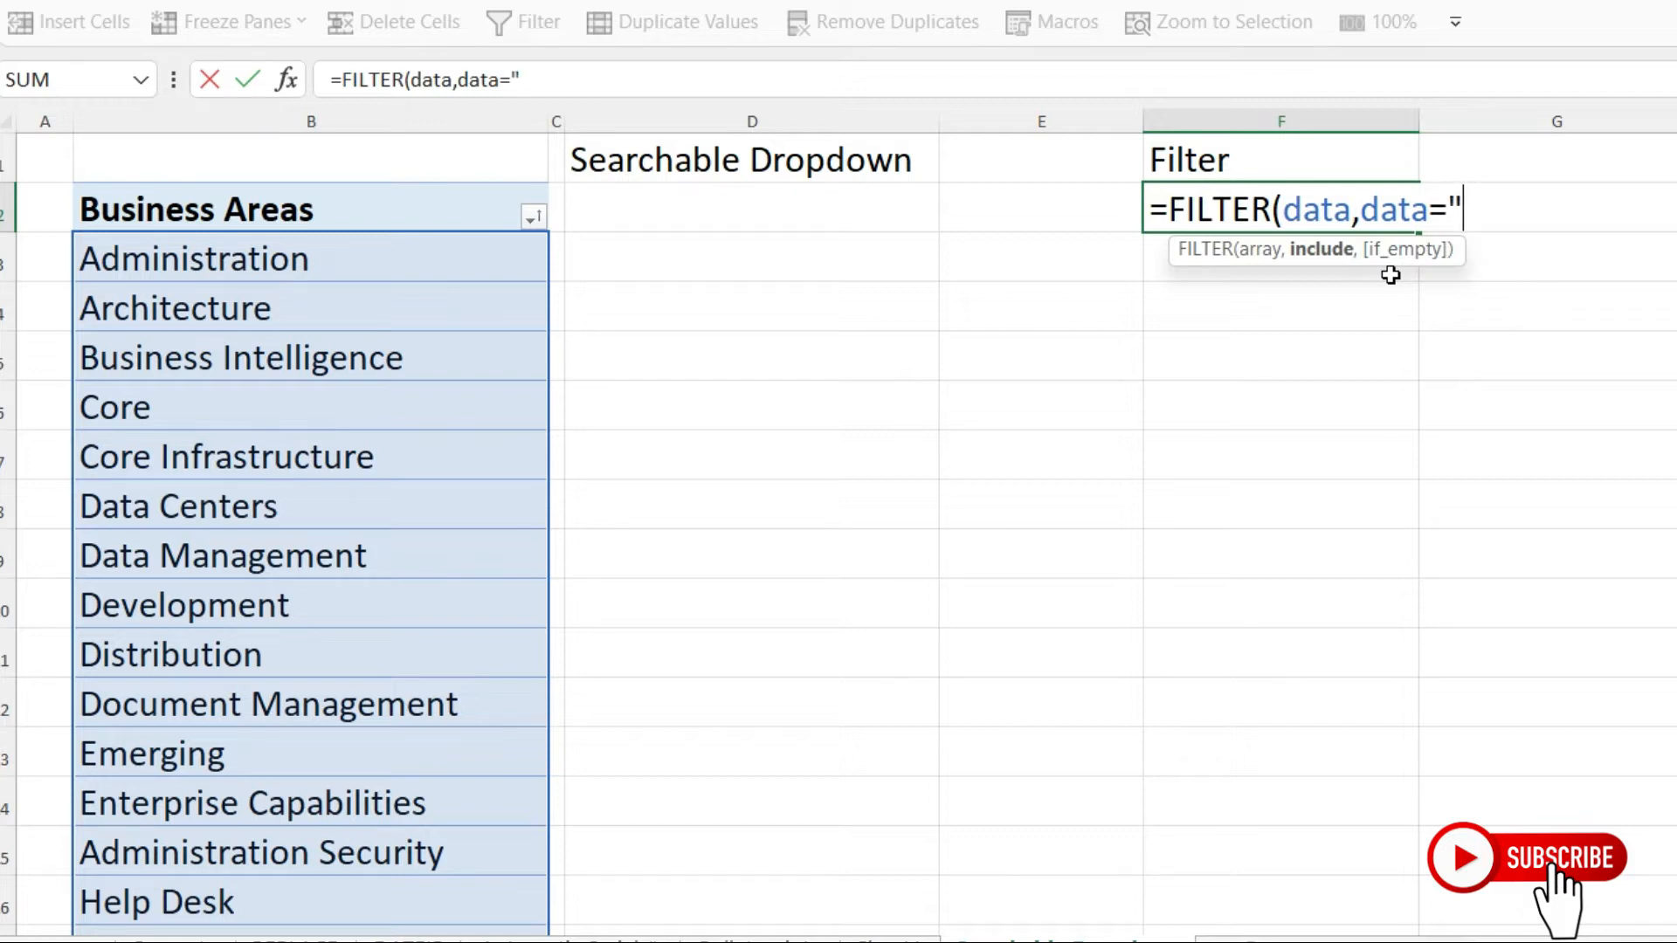
text(Core)
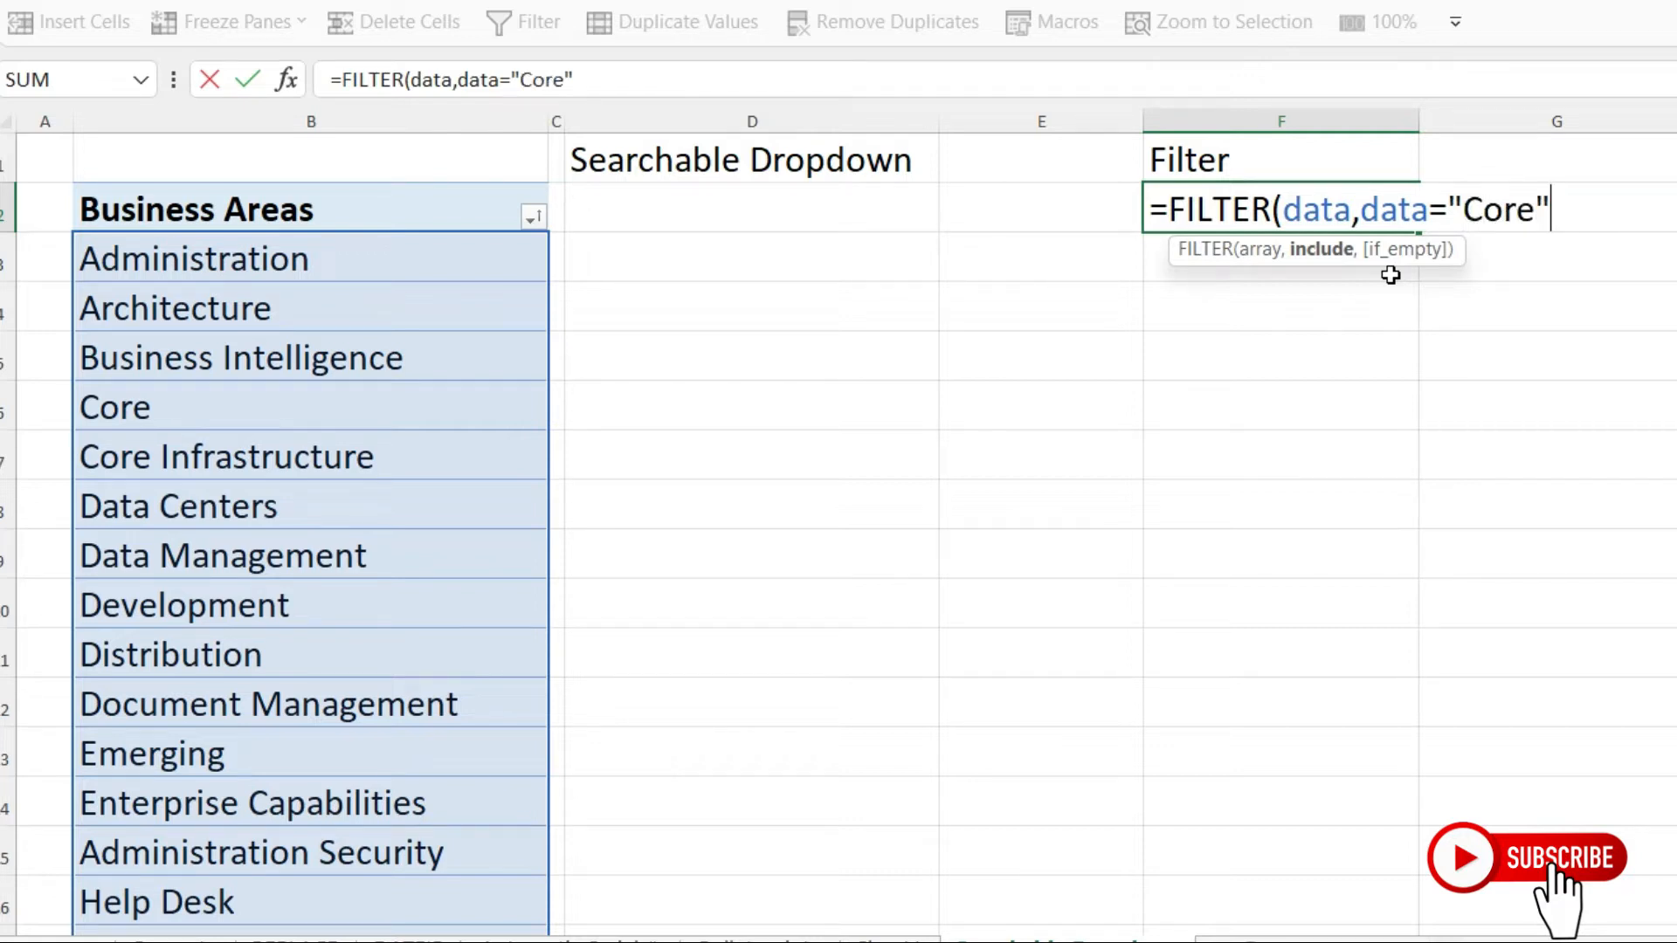
text(",)
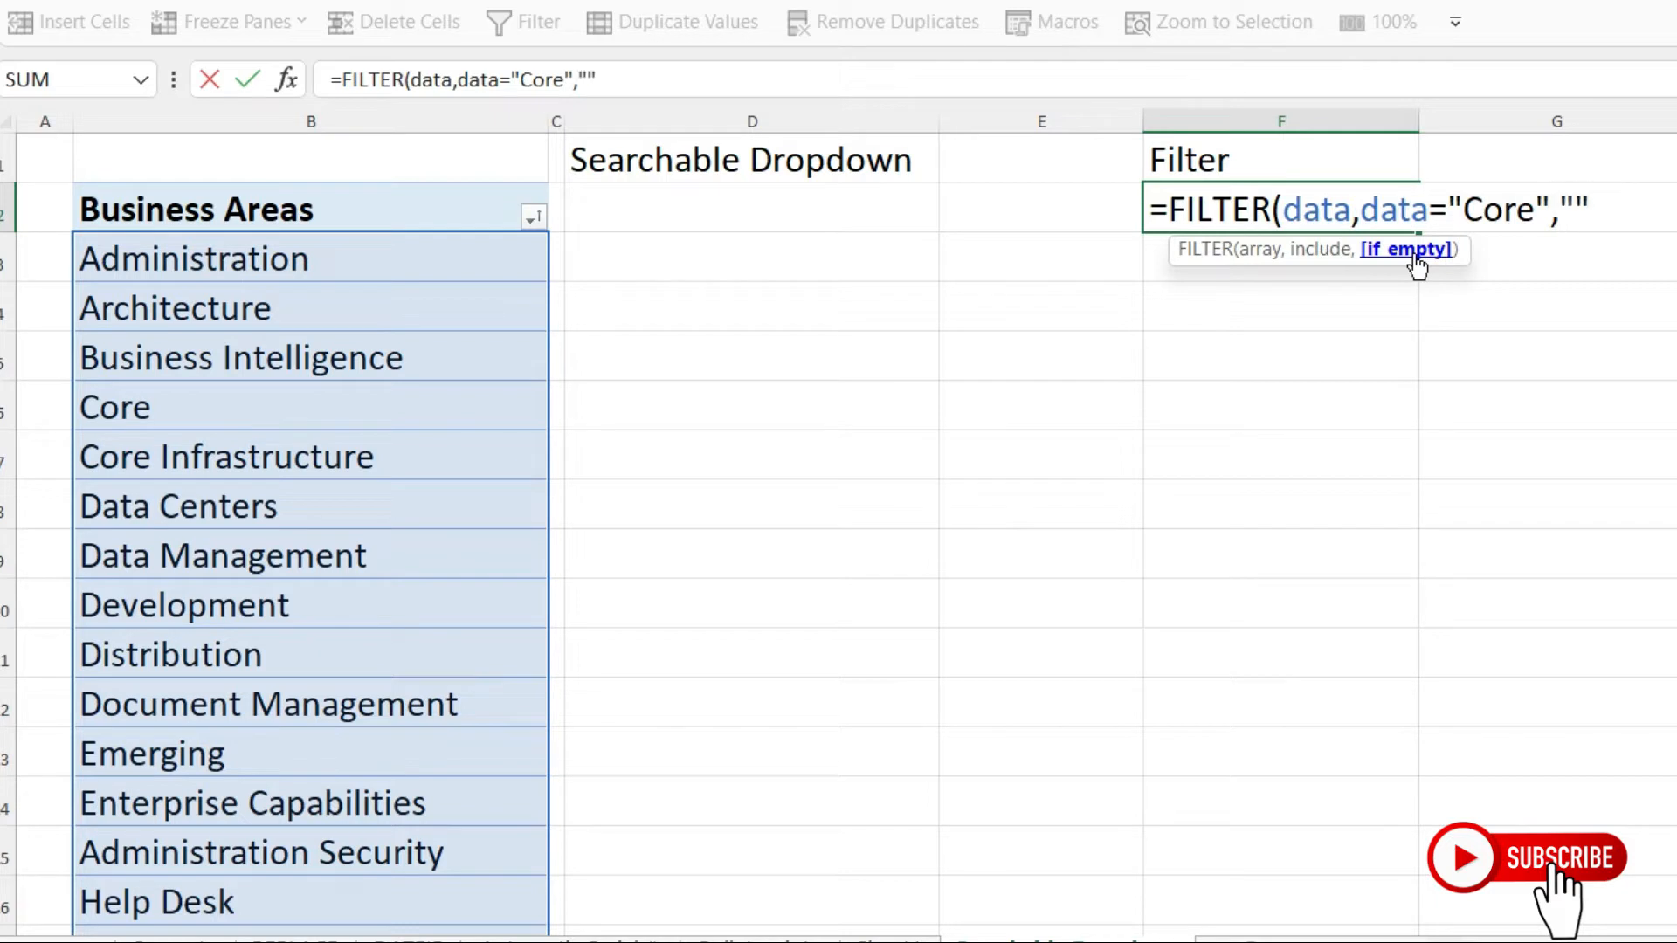
text())
key(Return)
Remove the Core condition and the if-empty argument from the formula in cell F2, leaving =FILTER(Data,).
click(1197, 213)
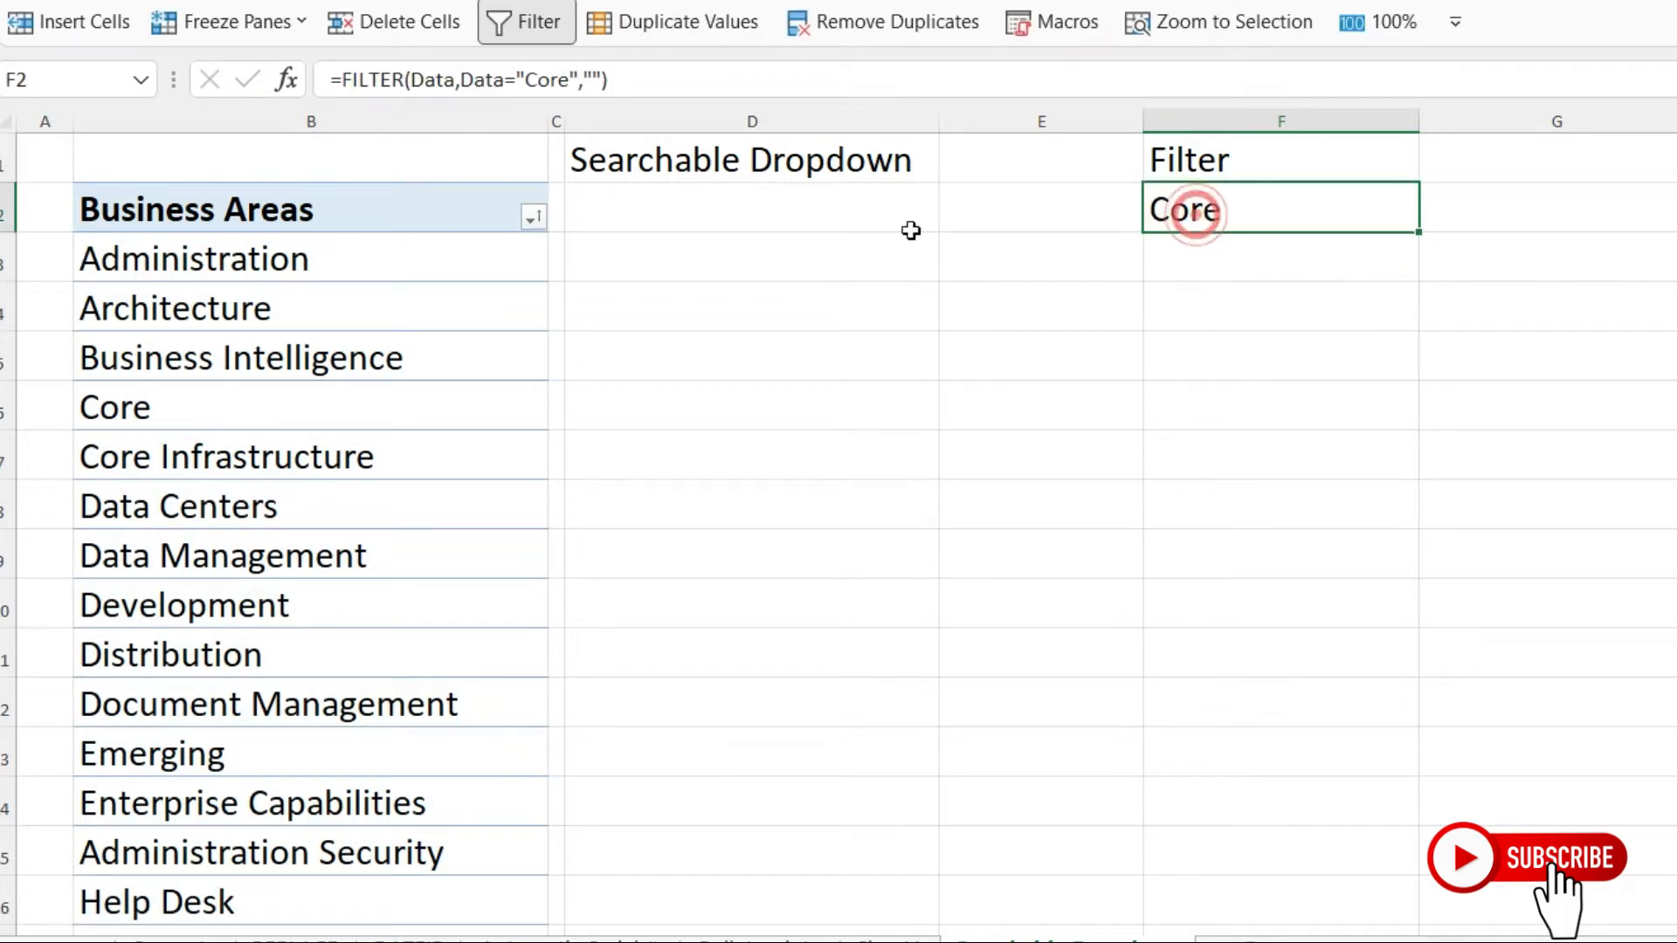
click(571, 78)
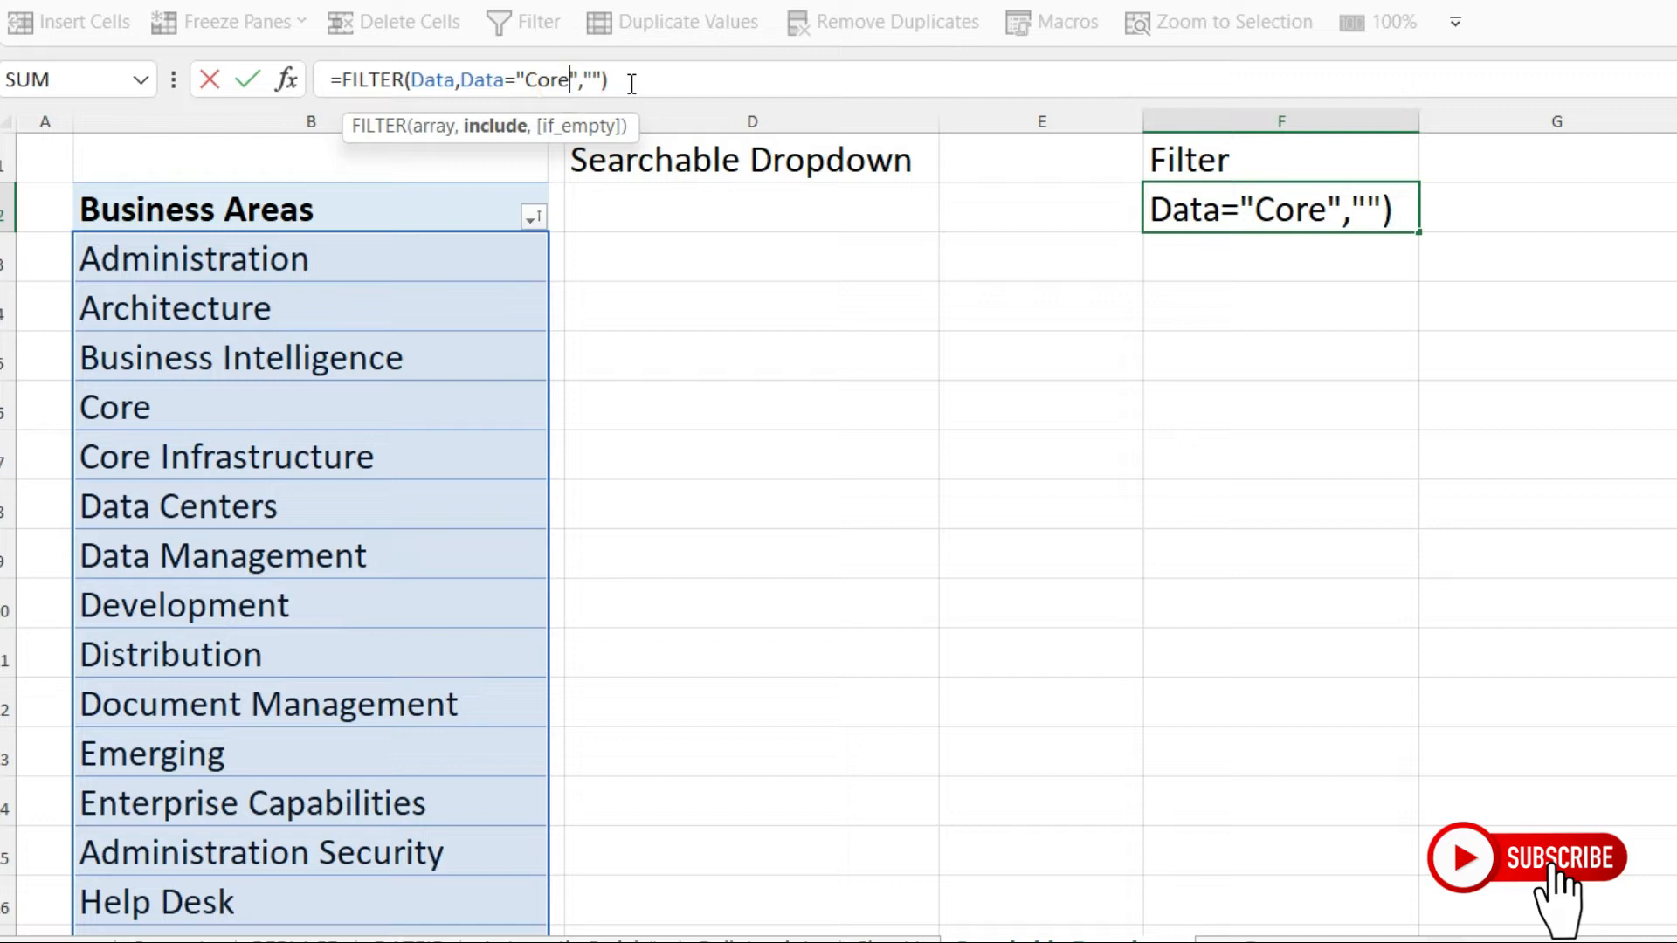
key(Return)
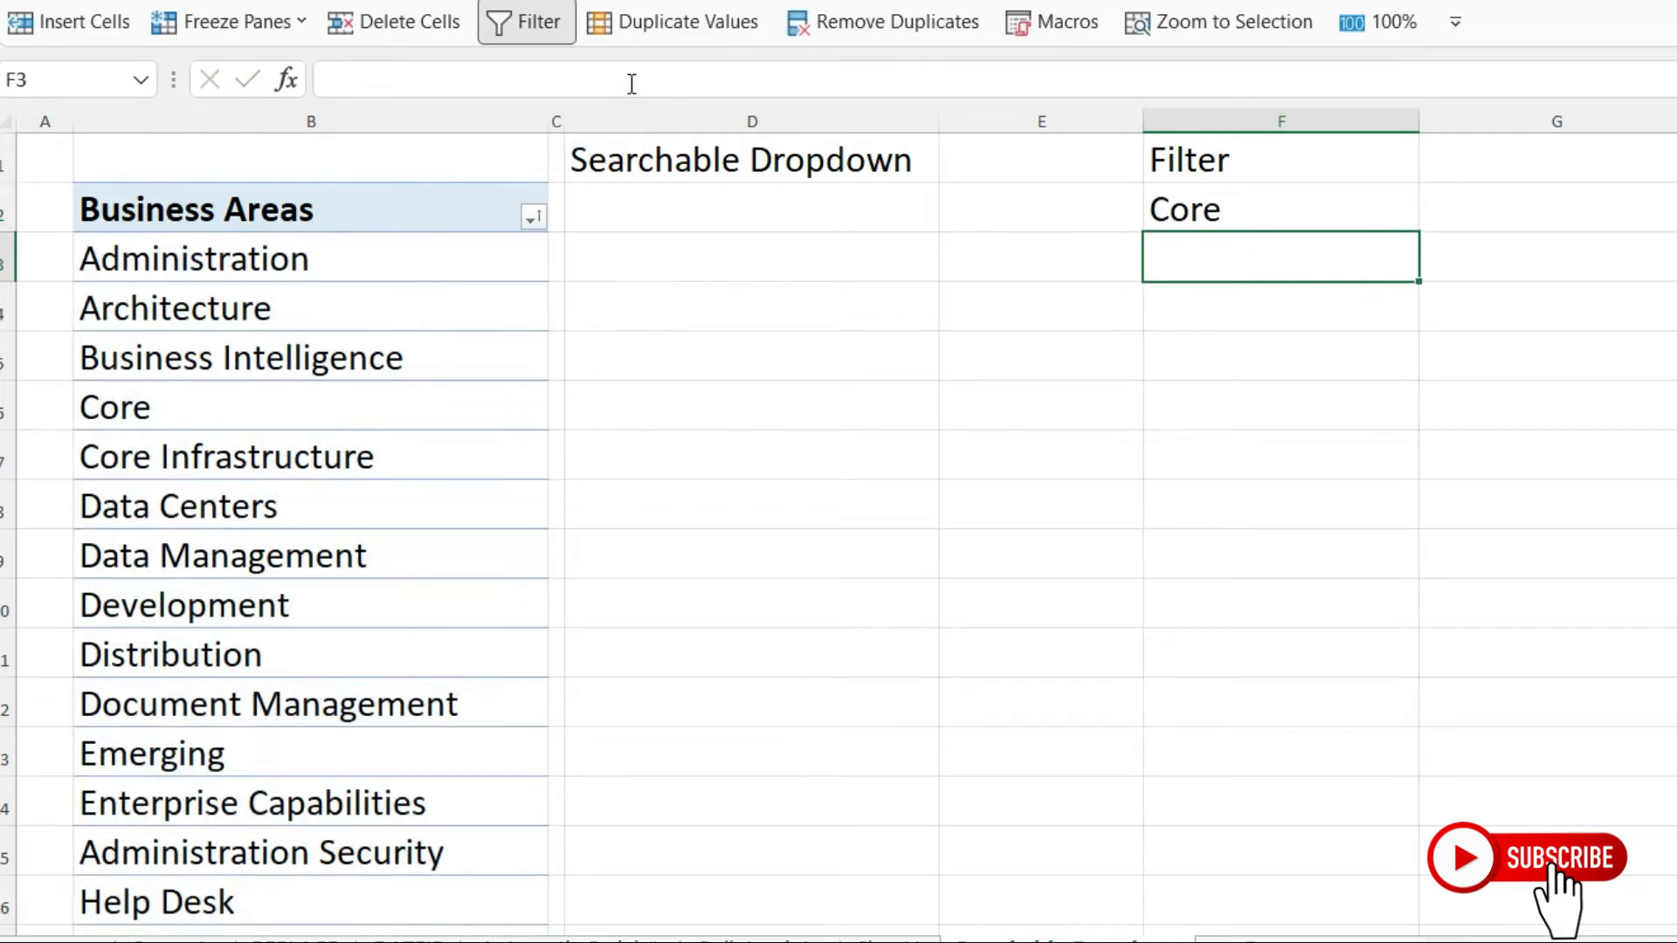
click(1202, 201)
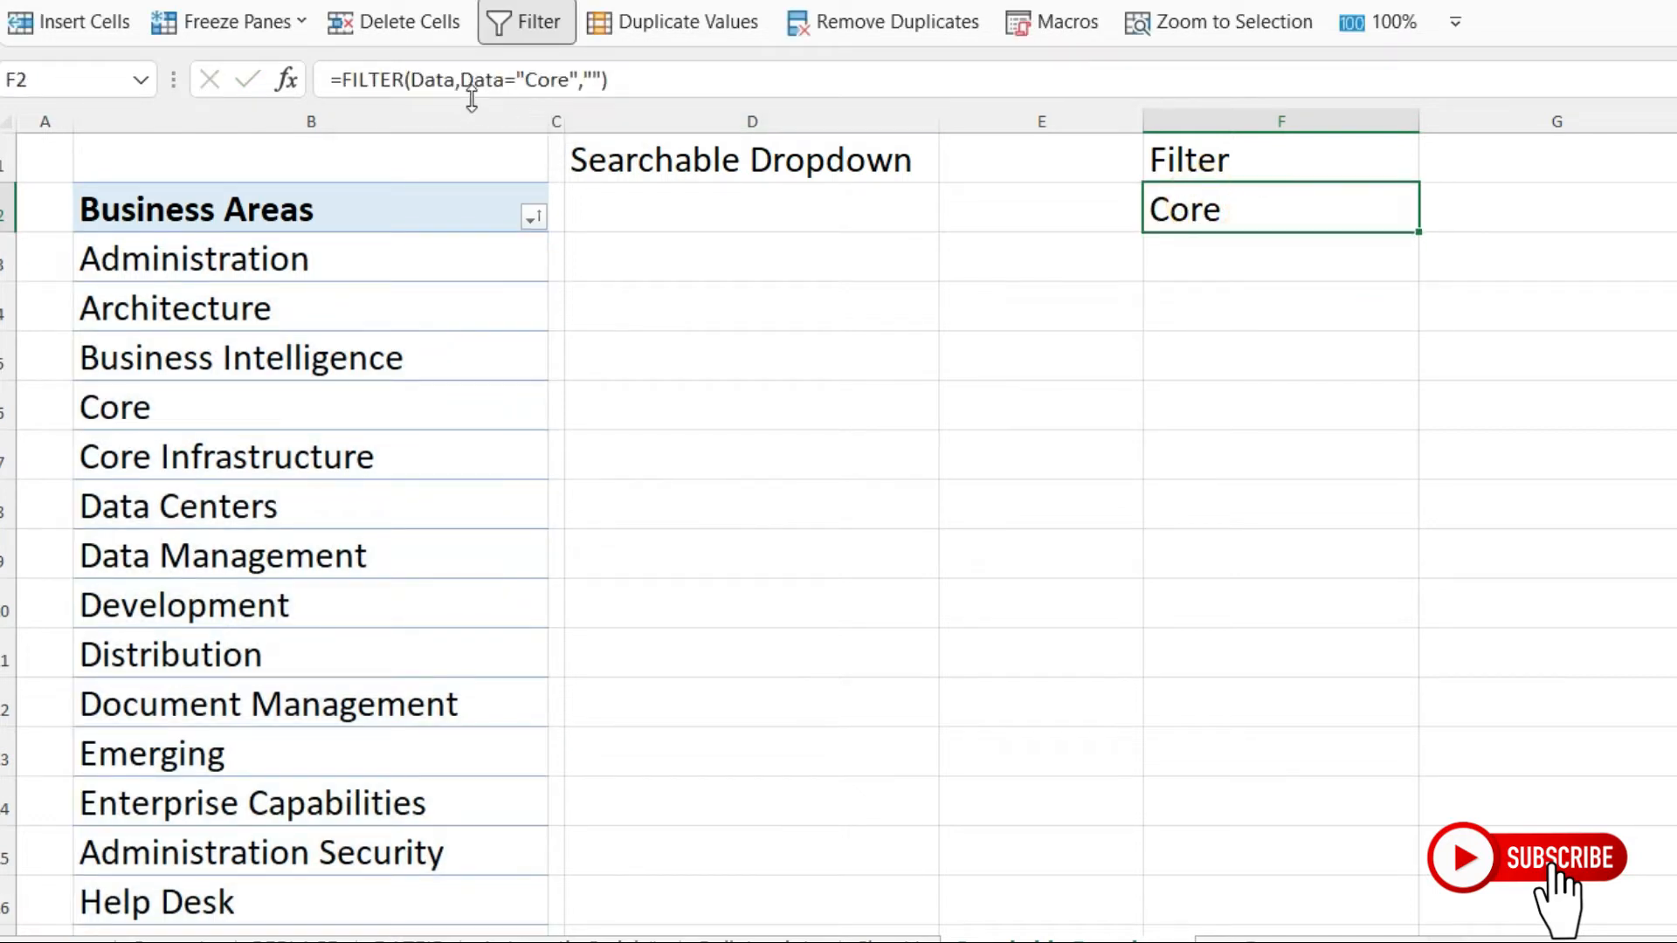
drag(460, 81, 615, 88)
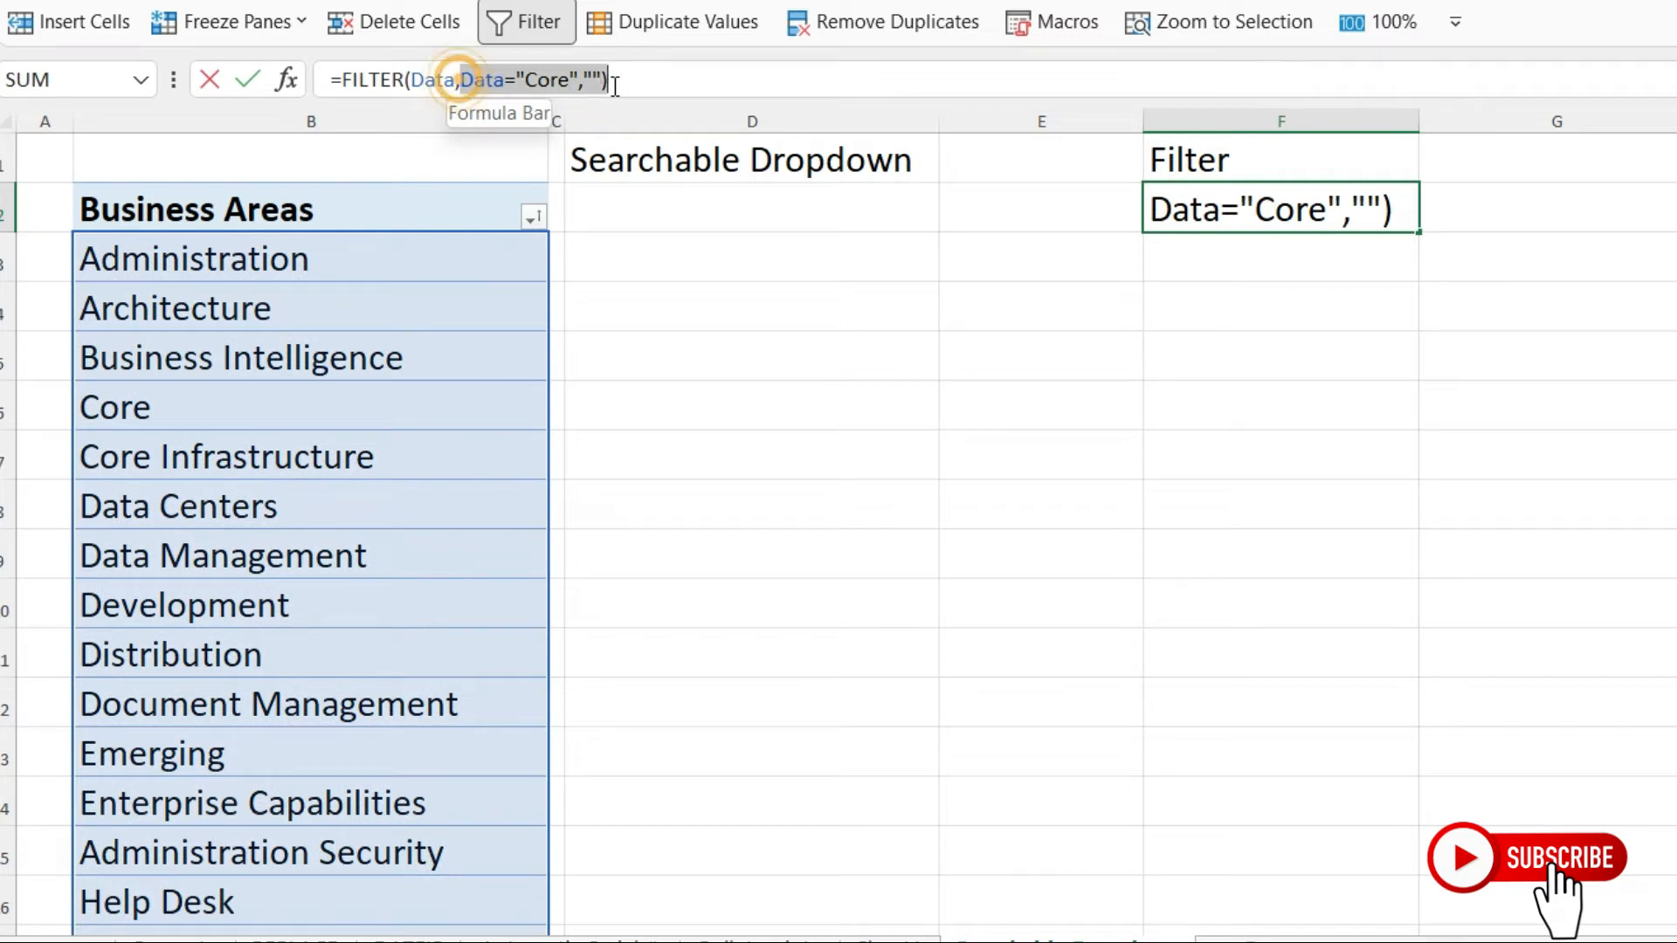
key(BackSpace)
key(Return)
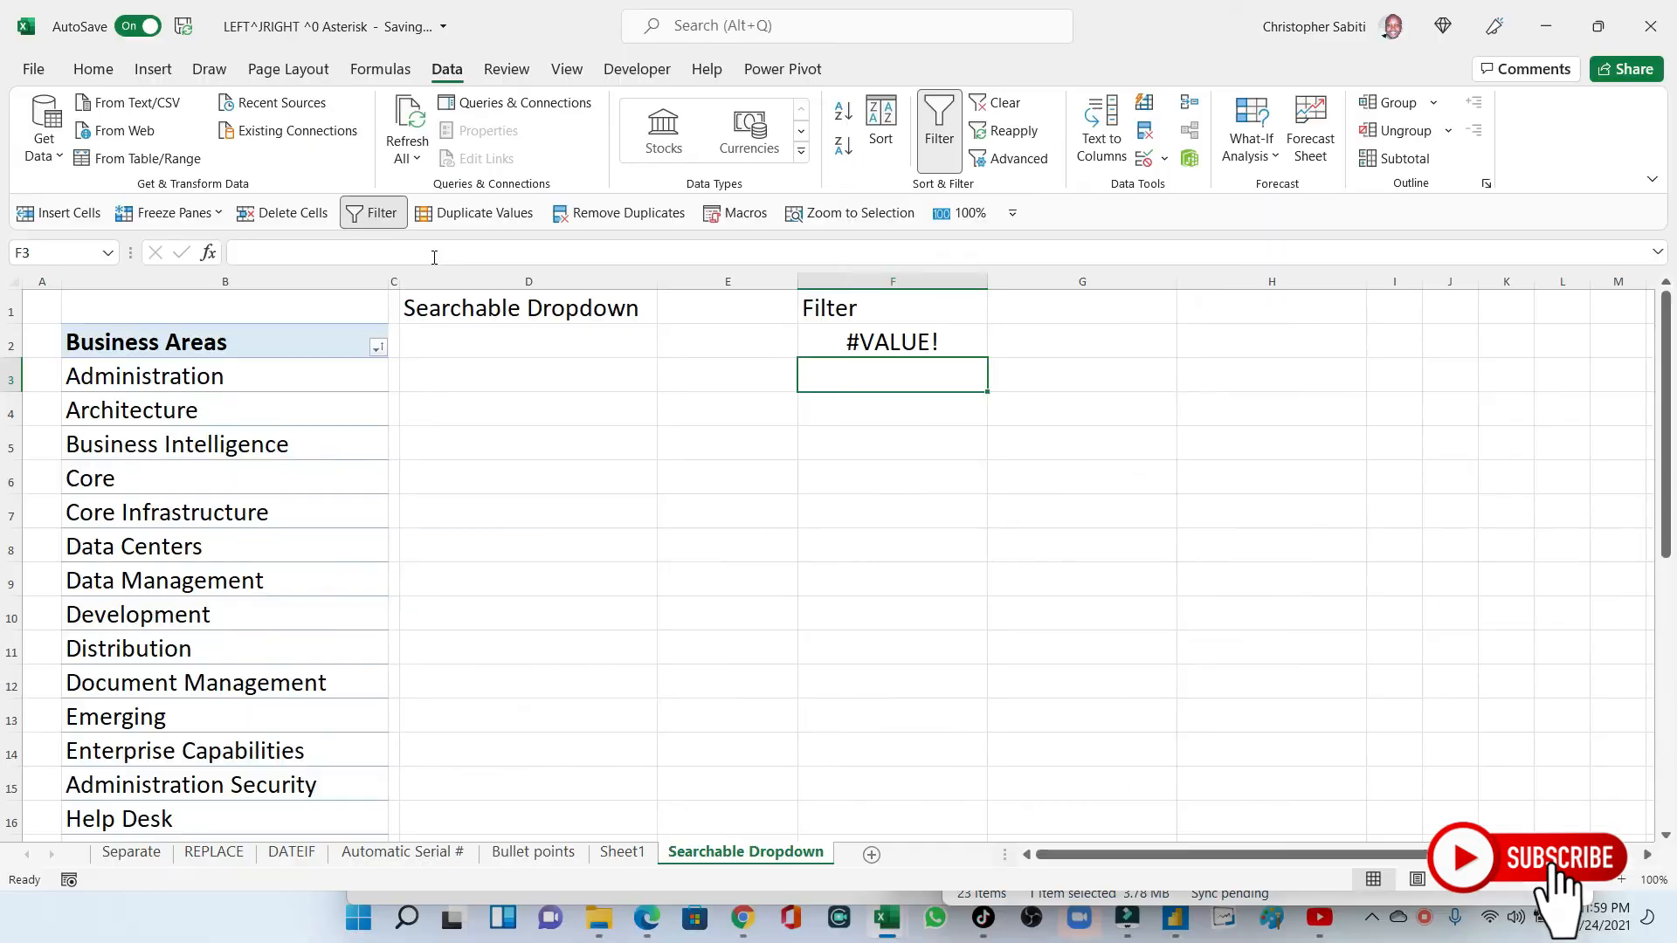
click(883, 346)
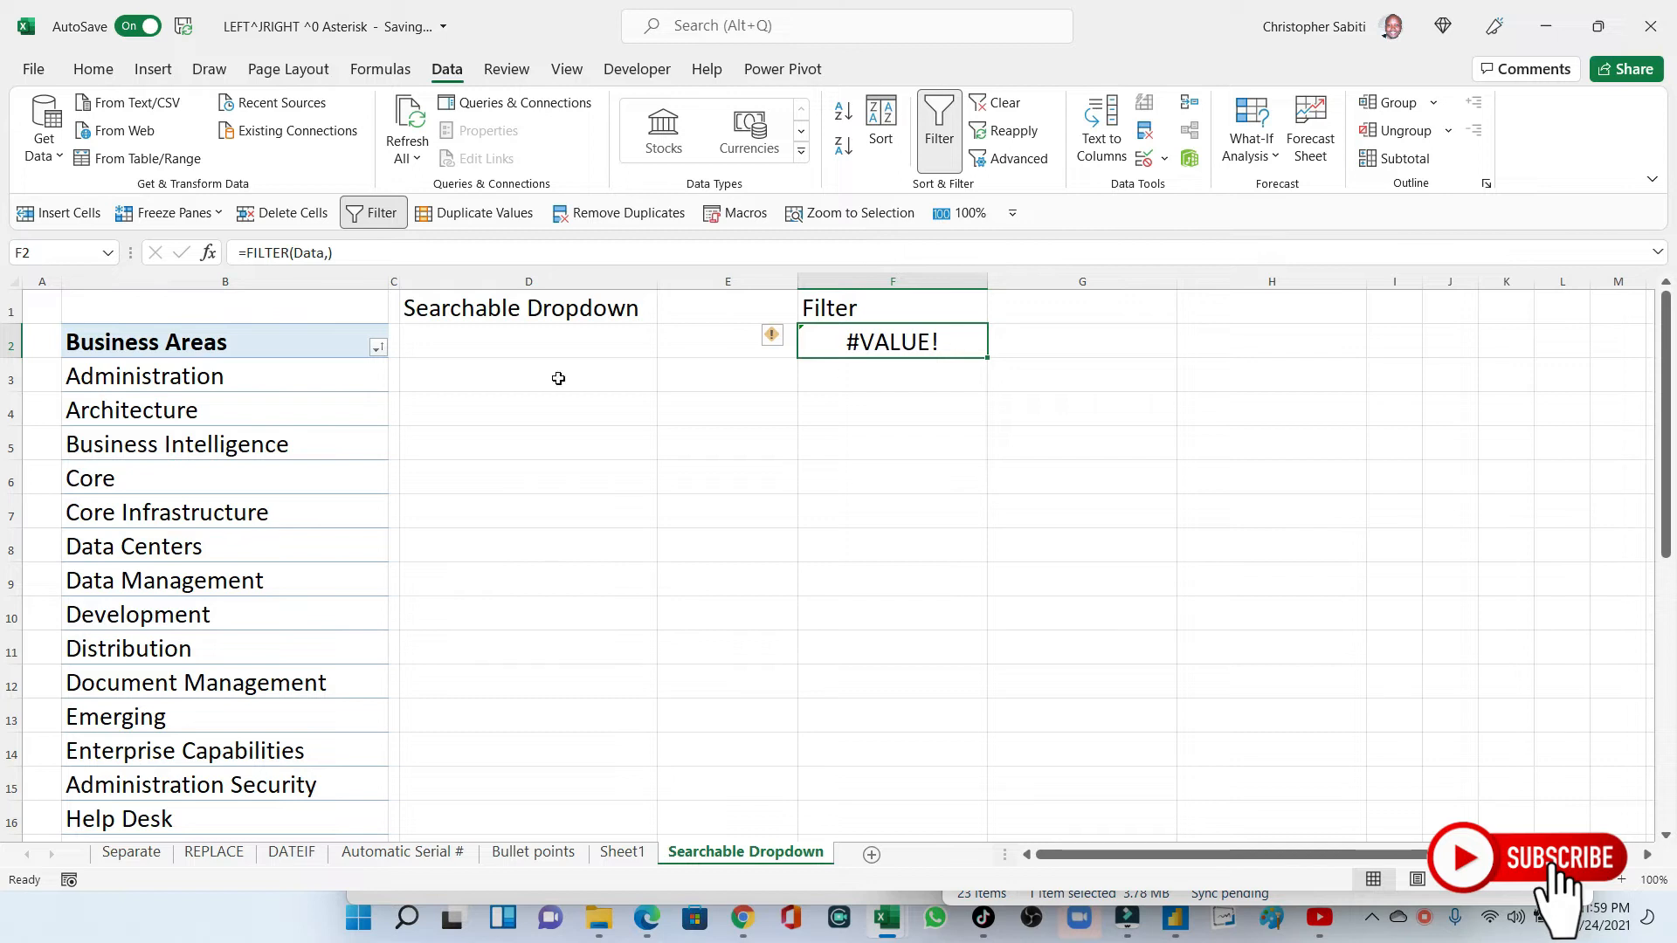
click(467, 350)
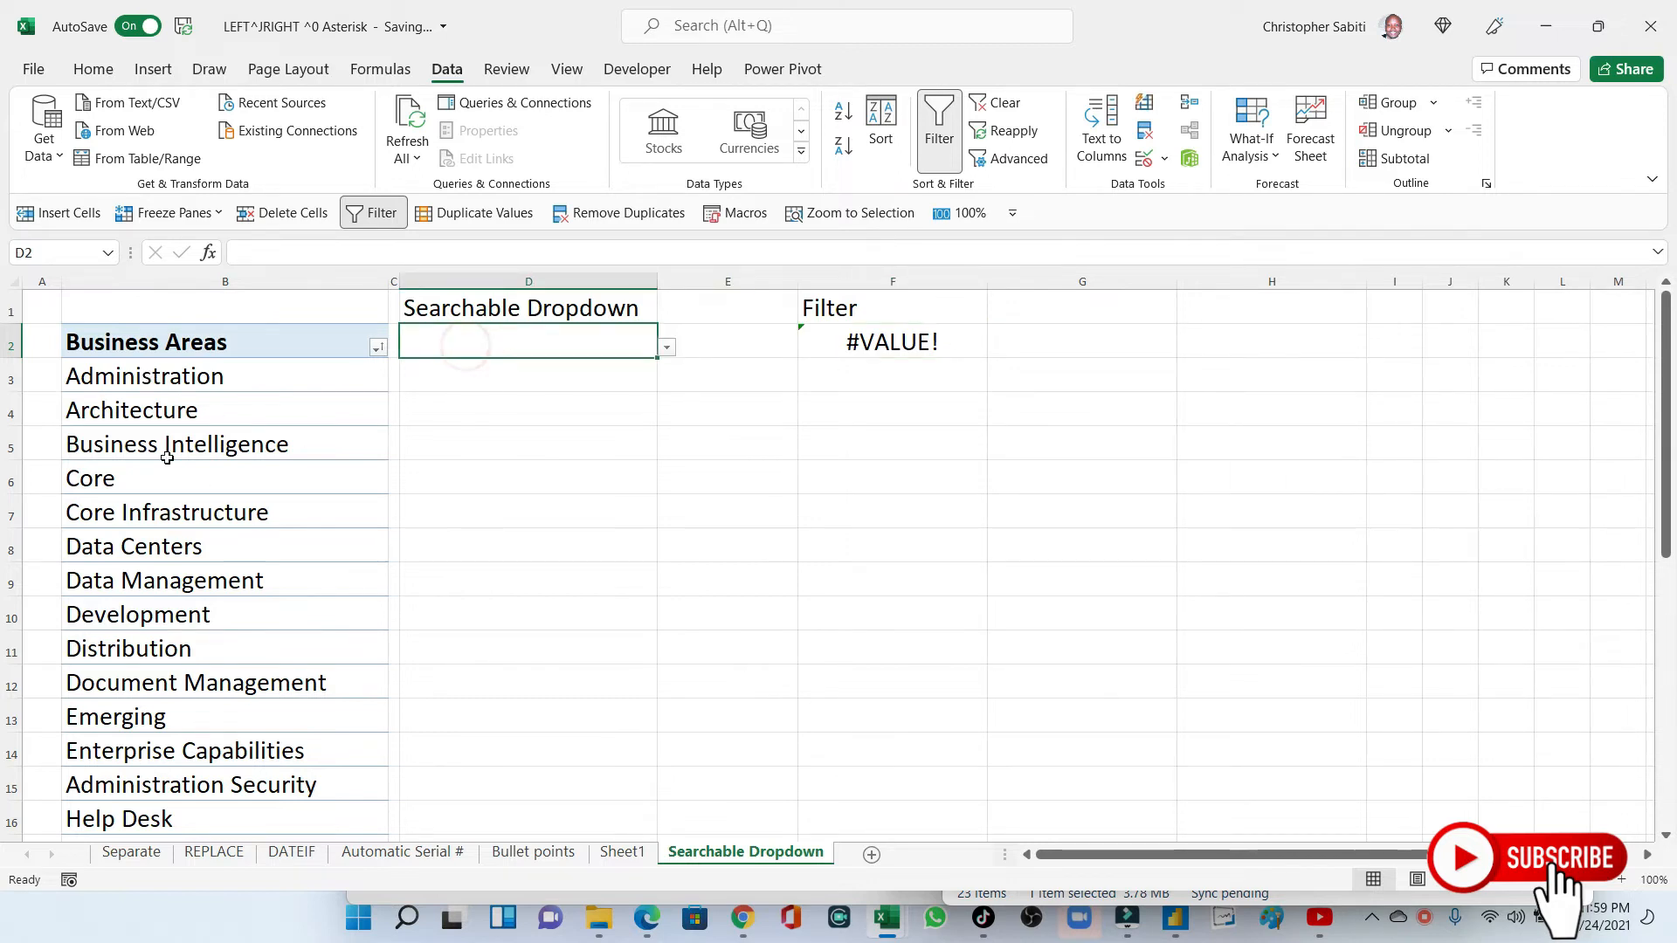
drag(139, 379, 126, 731)
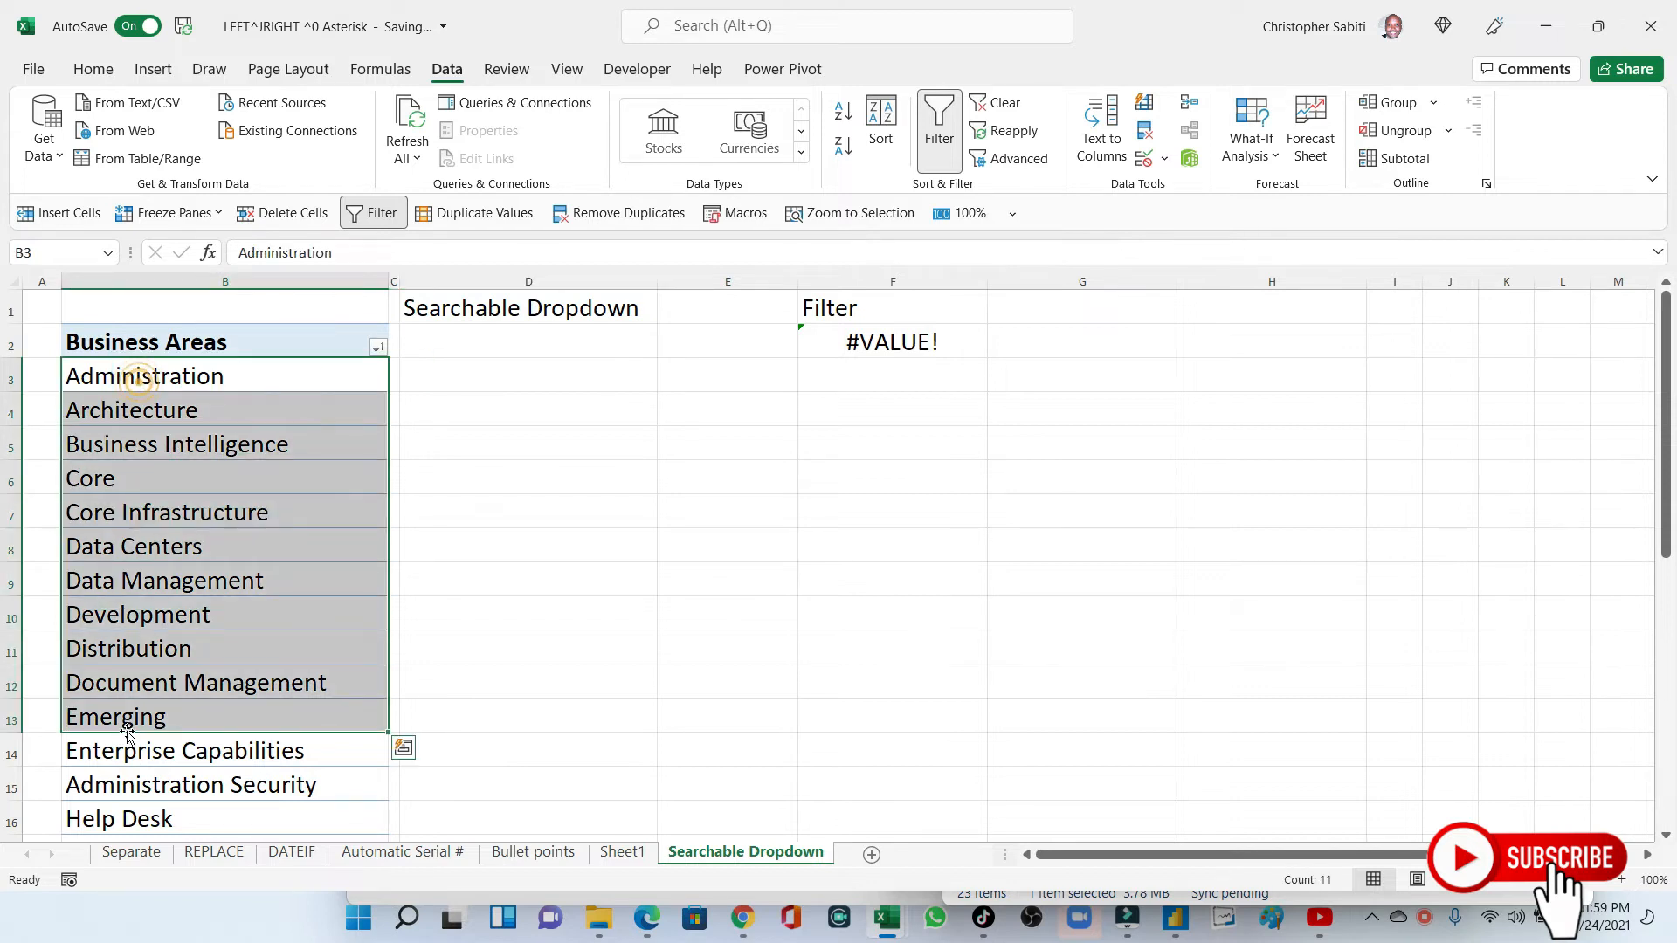
scroll(159, 601, down, 2)
scroll(793, 424, up, 2)
Enter the header search in cell G1, beside the Filter header.
click(1067, 312)
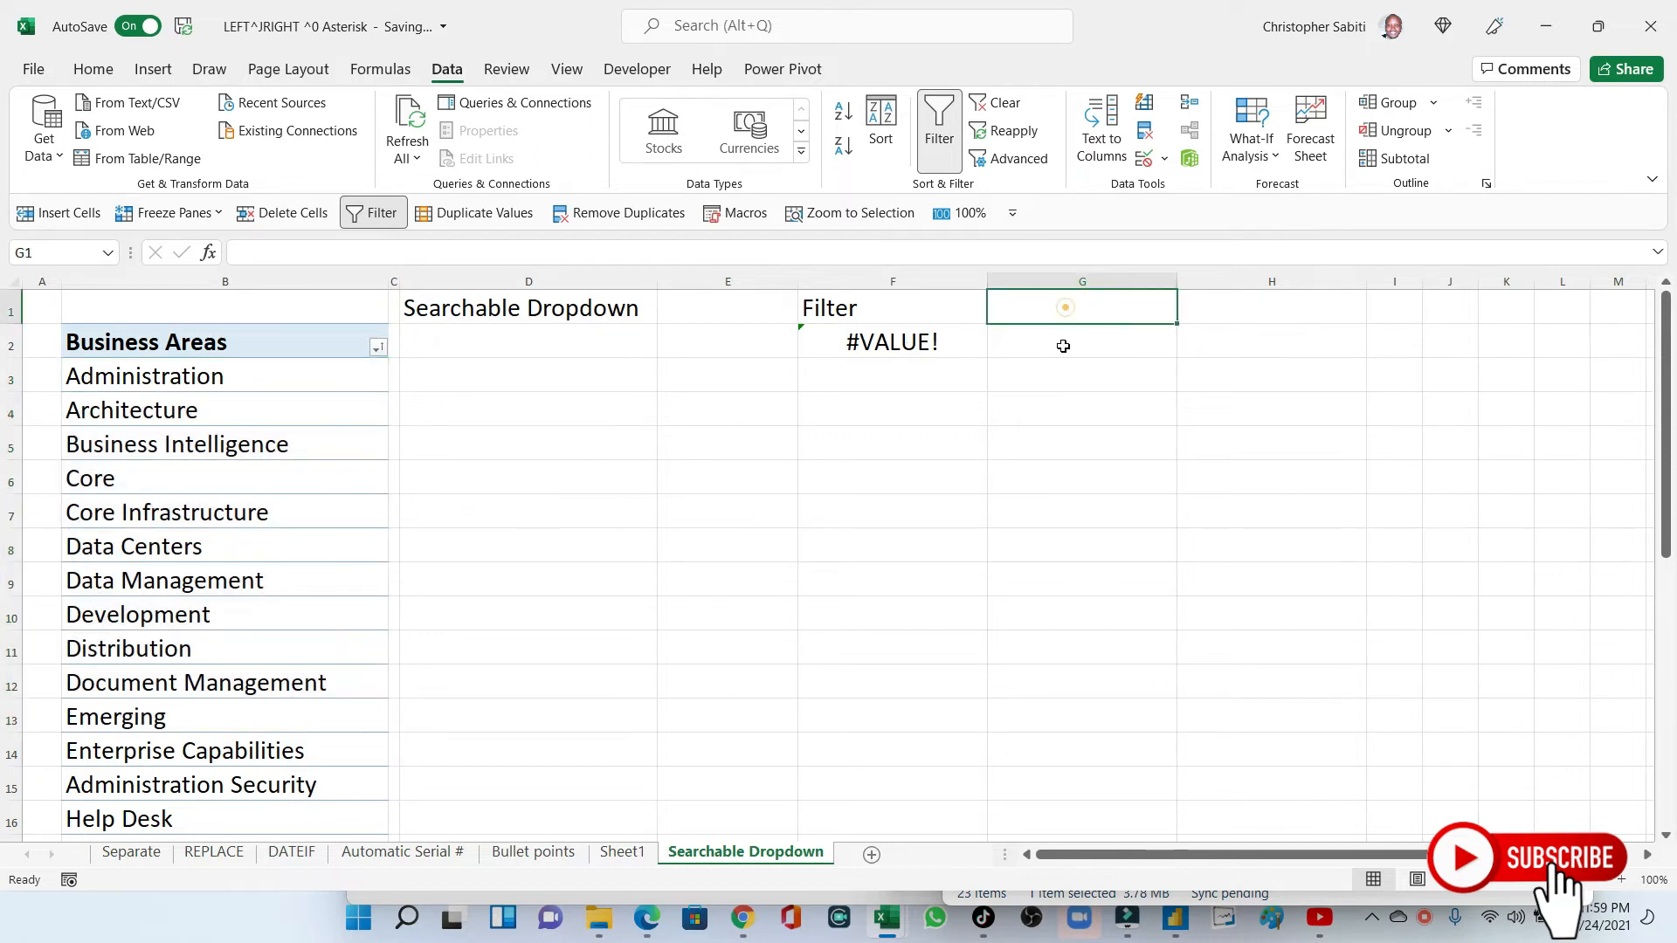
text(search)
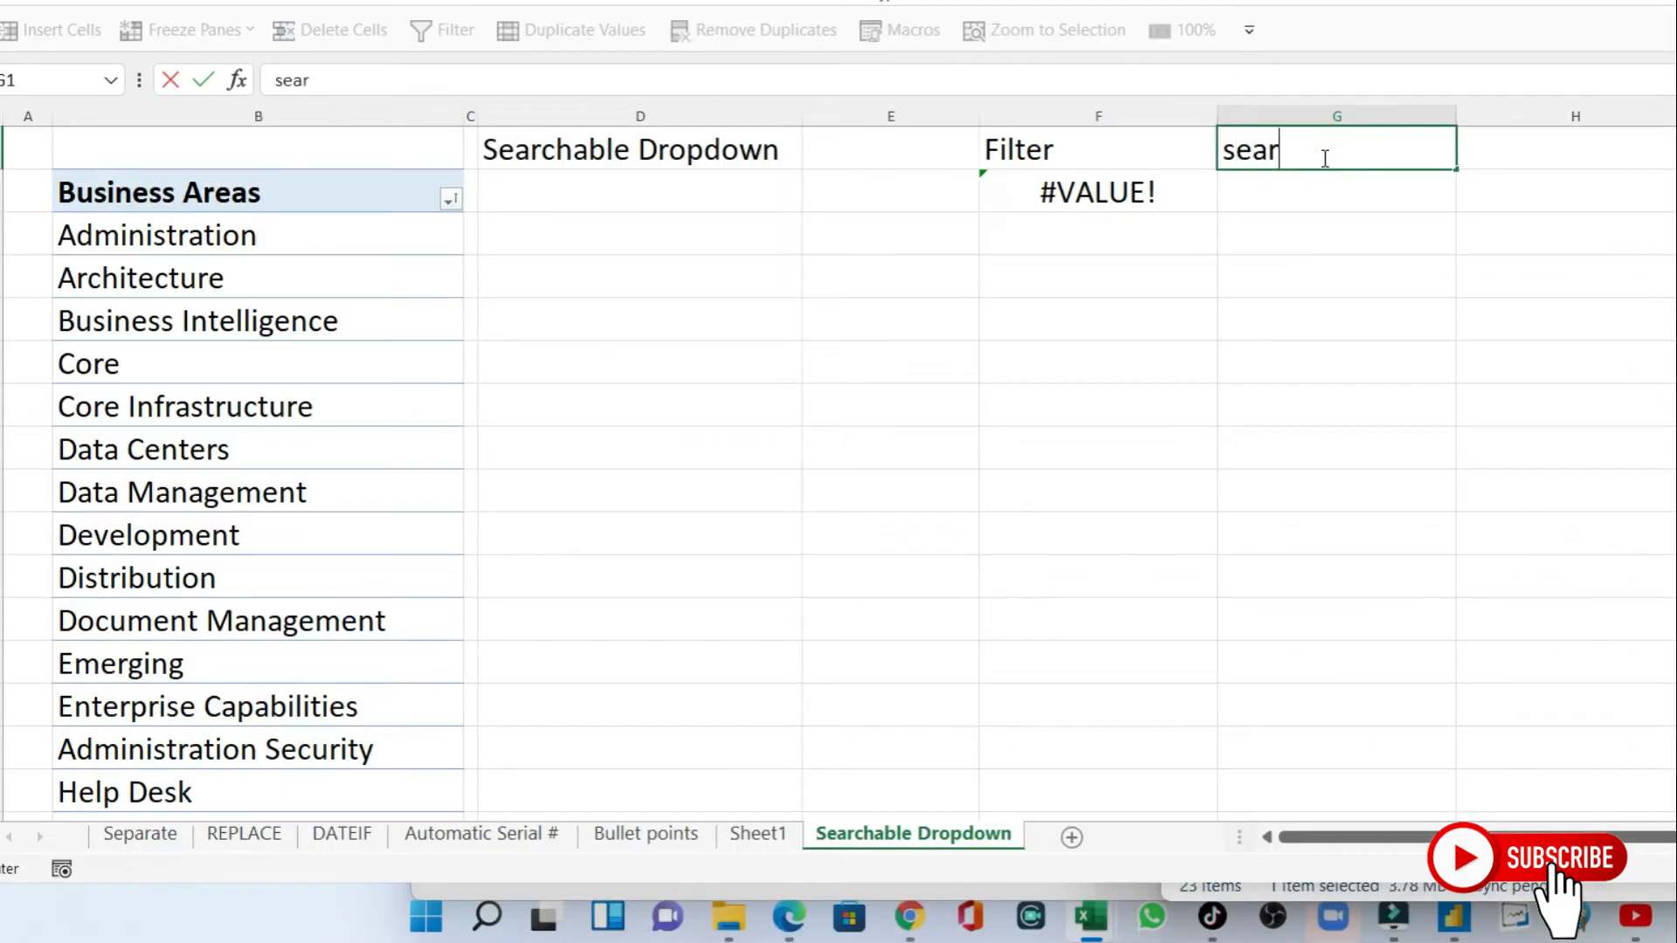
click(1329, 316)
Enter a SEARCH formula in cell G2 that looks for the text of D2 within the named range Data.
click(1300, 202)
text(=sear)
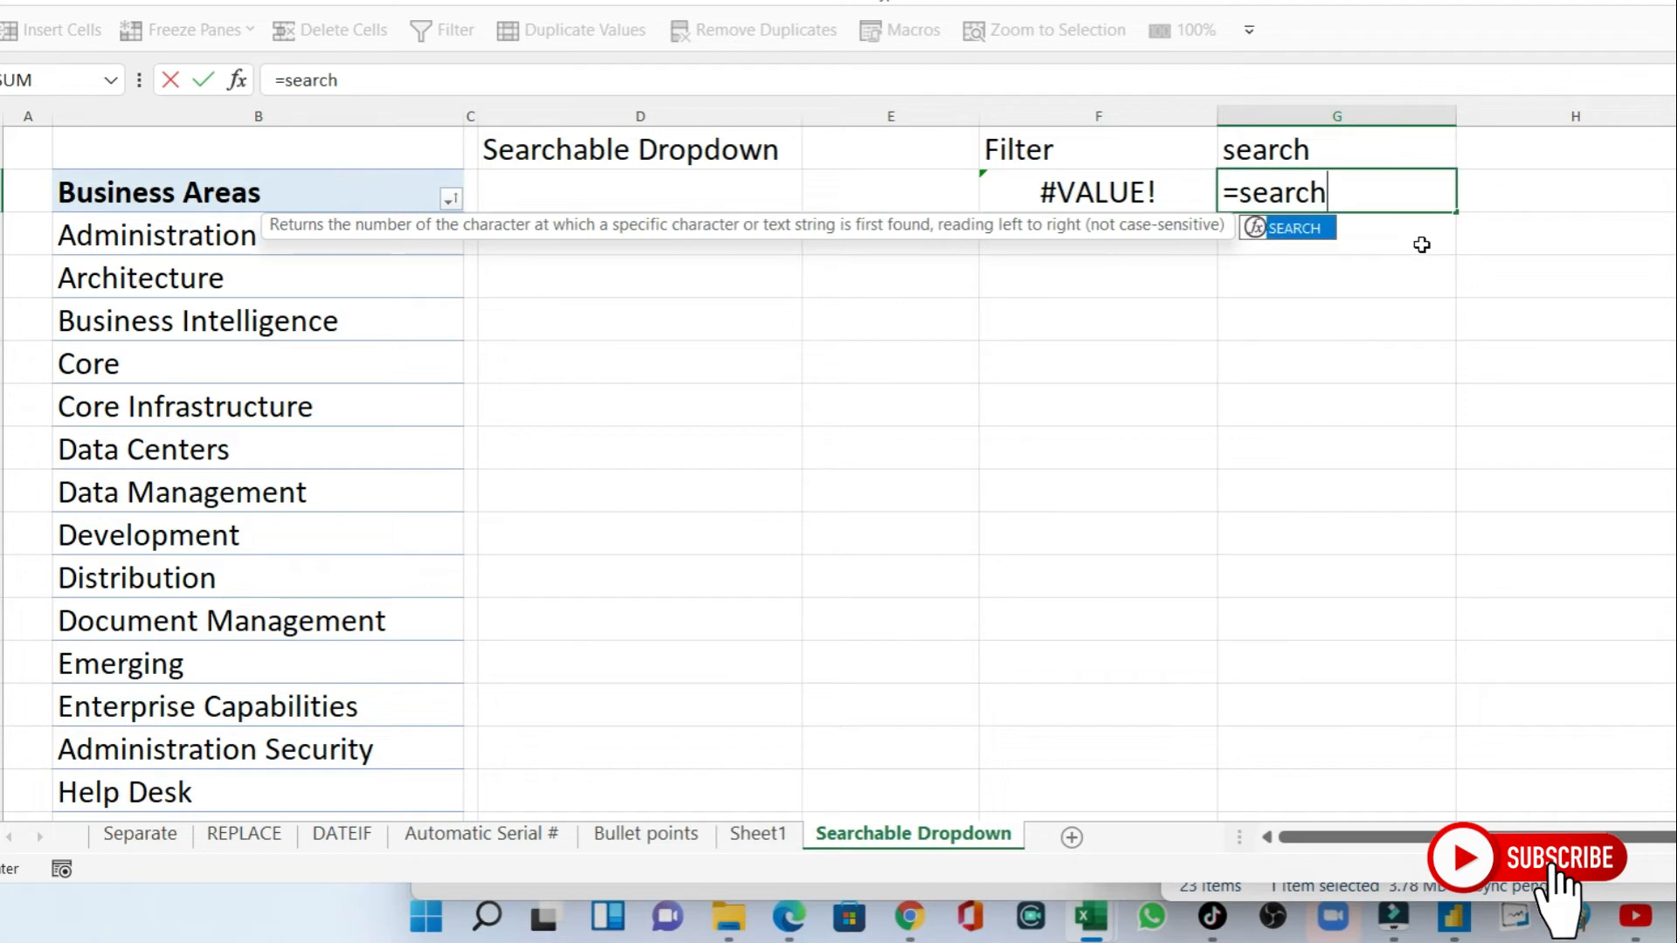
text(ch)
key(Tab)
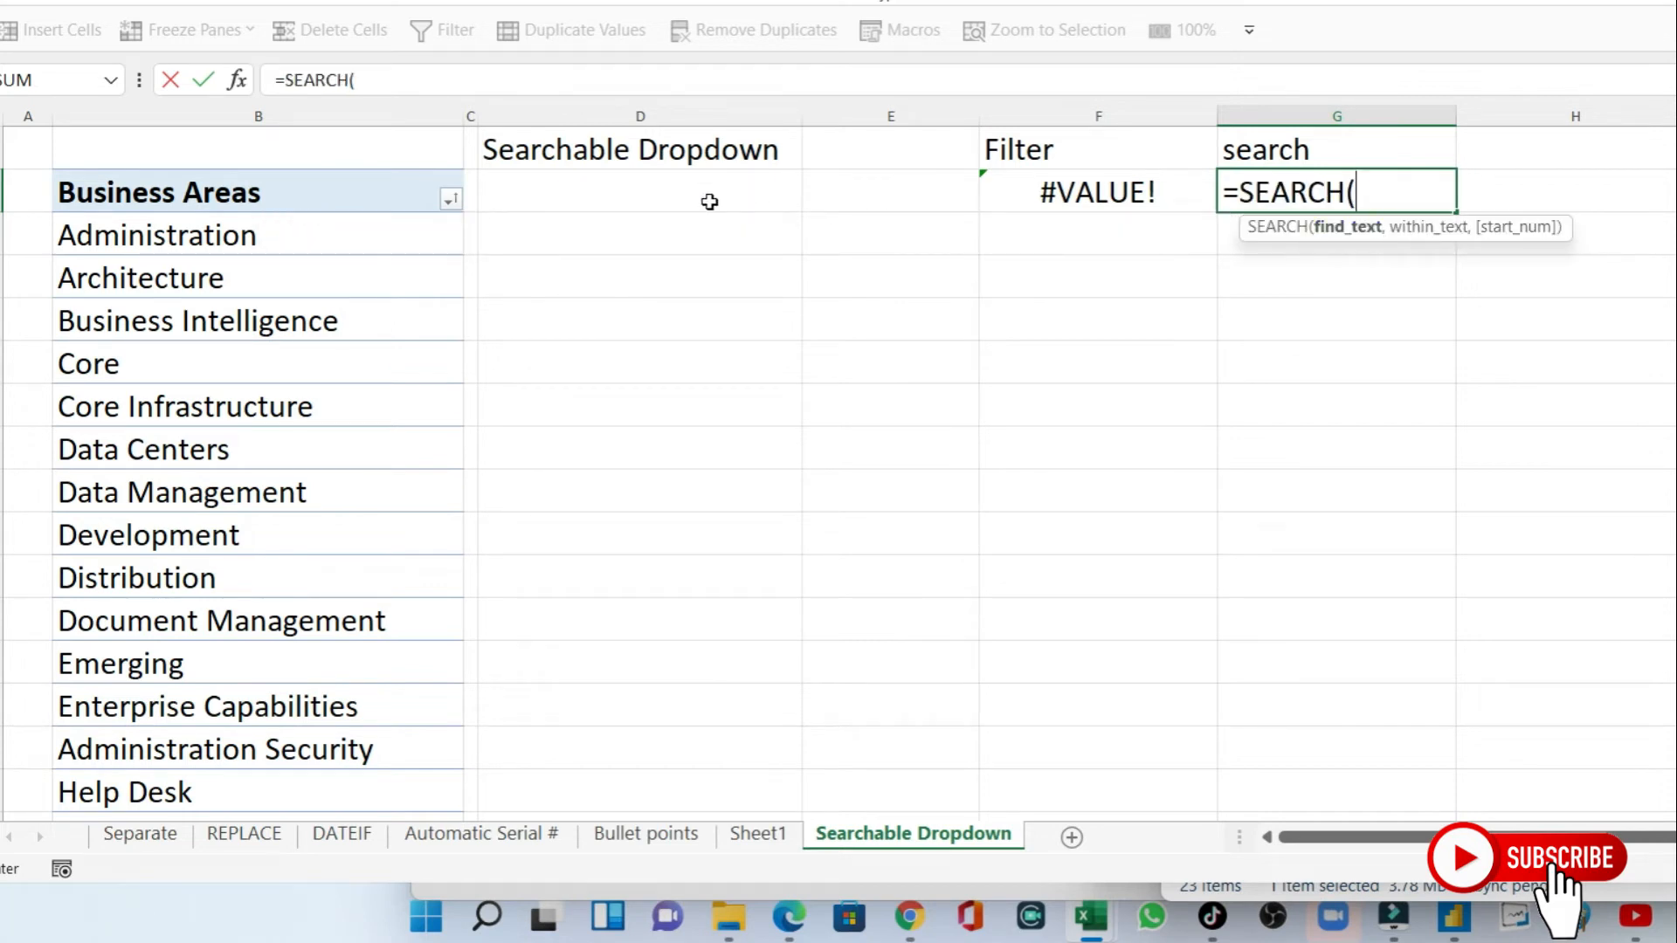
click(700, 196)
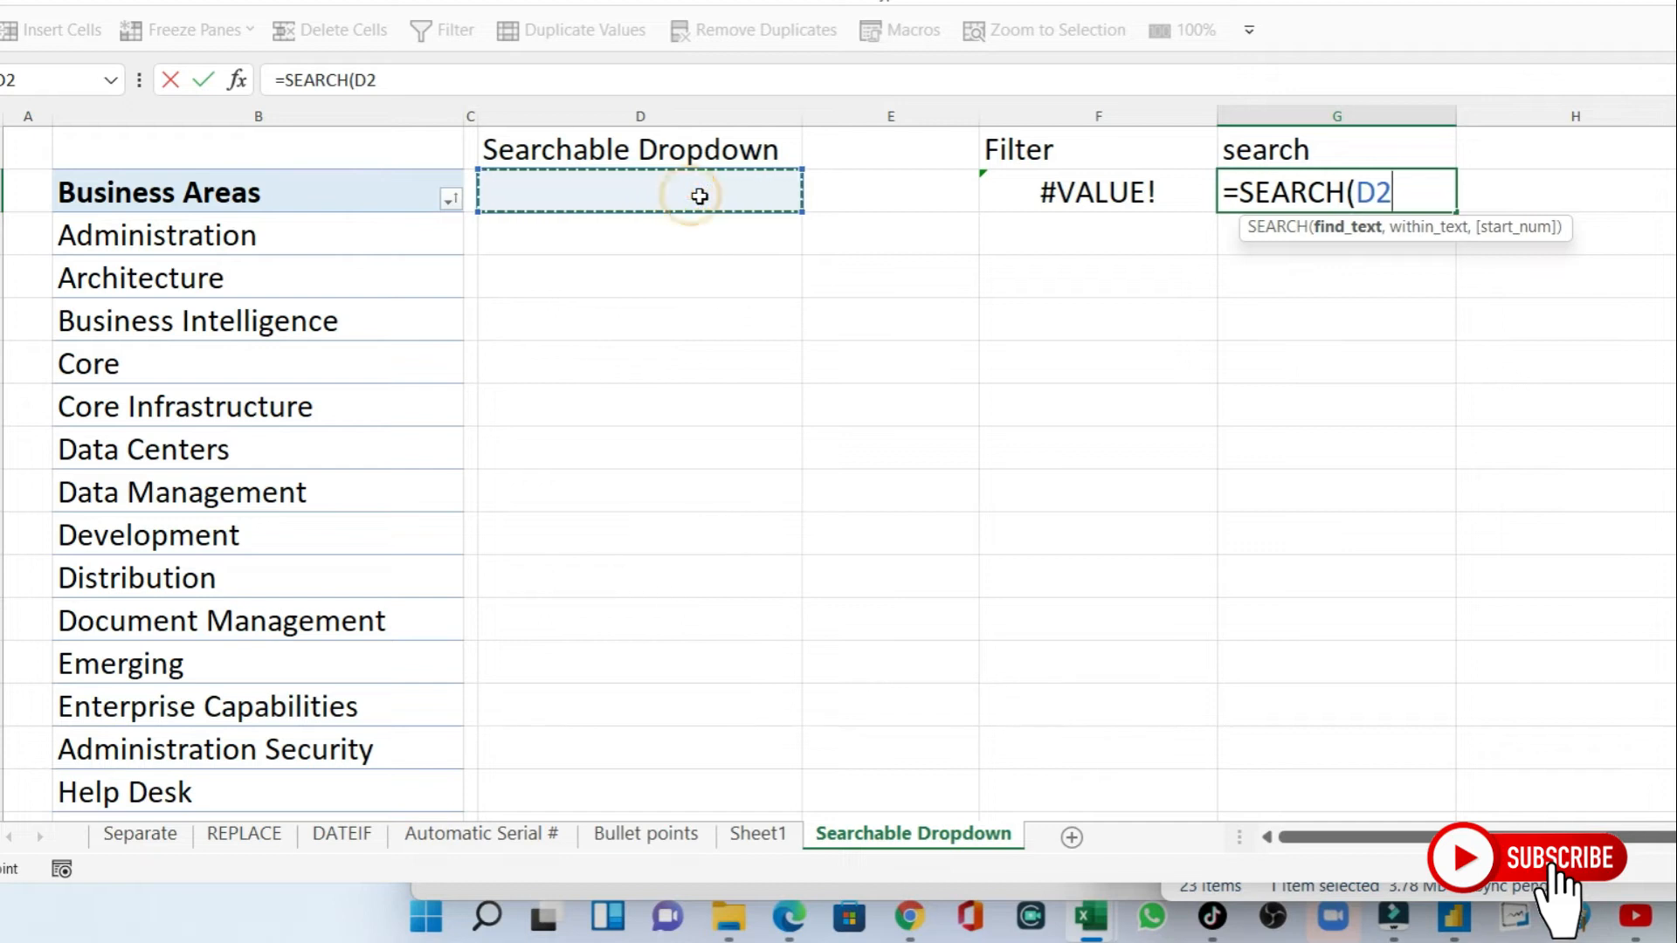
text(,)
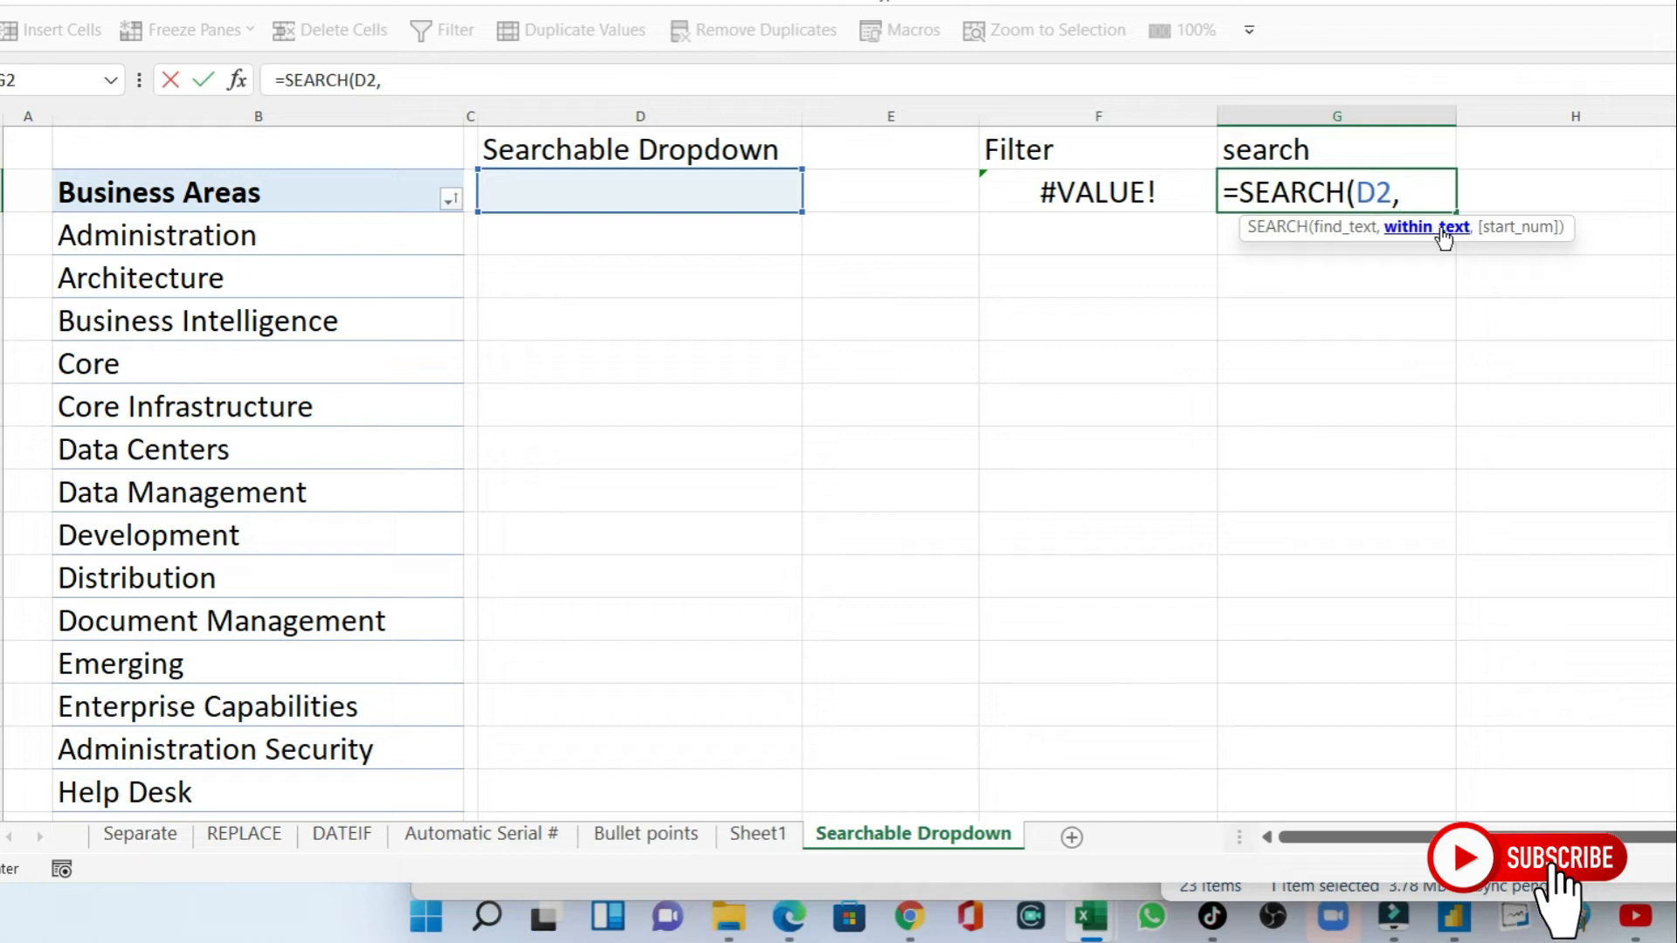
text(data)
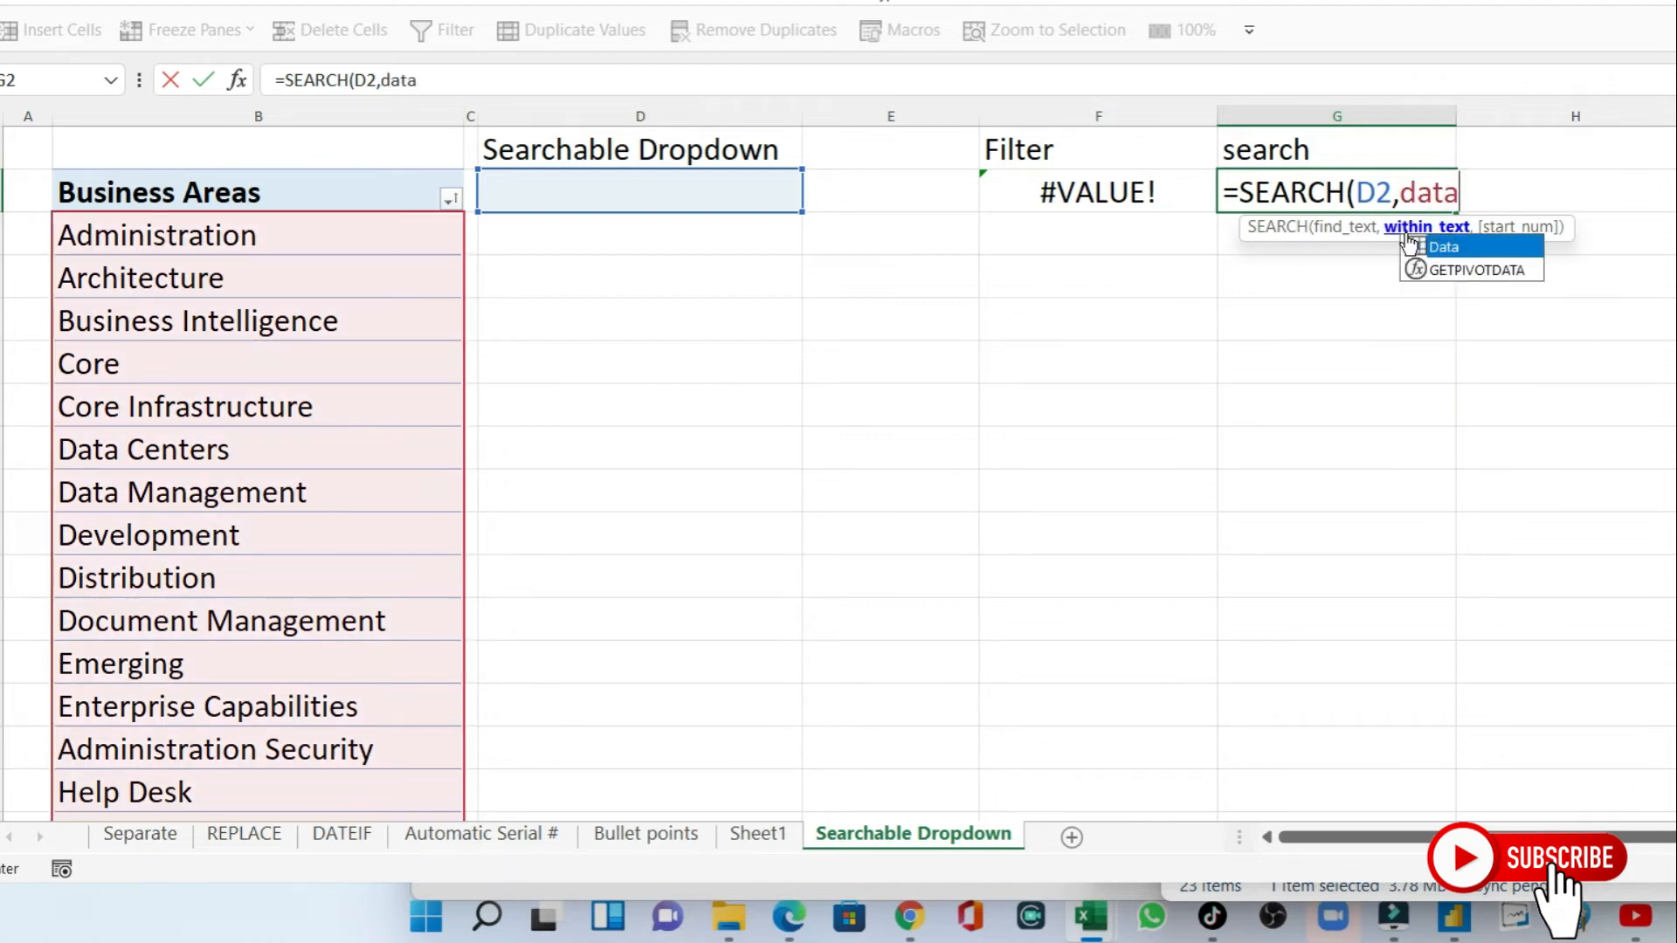
key(Return)
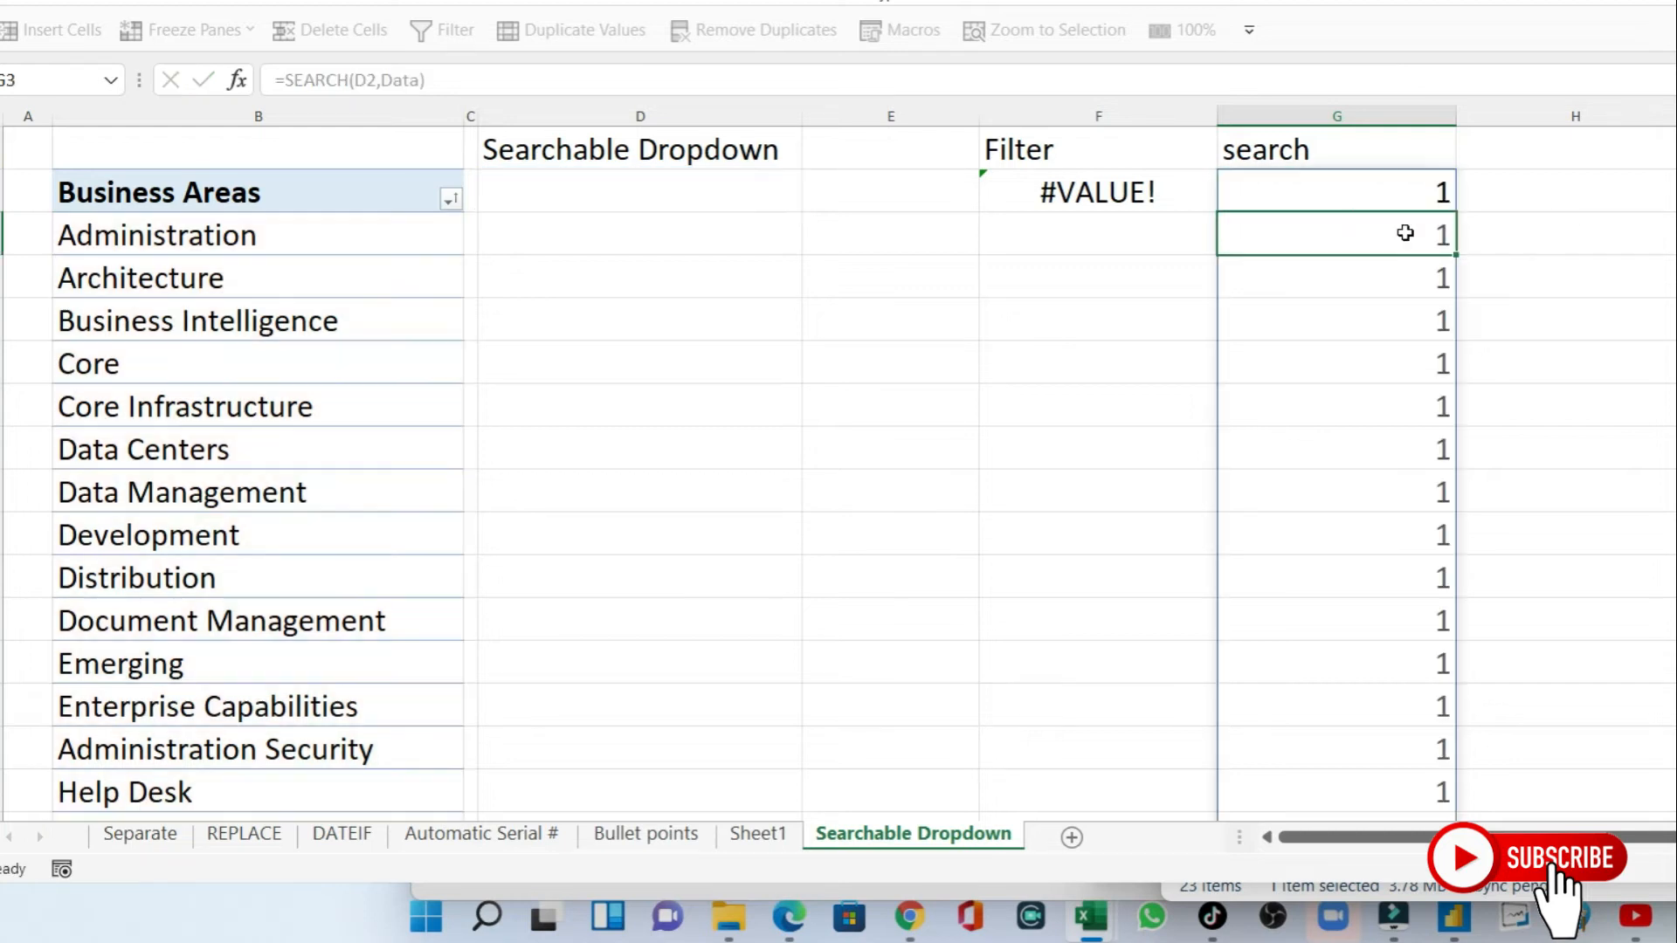
Look through the search results in column G, and enter admin in cell D2 to test the formula.
click(622, 194)
scroll(1406, 327, down, 1)
scroll(1404, 457, down, 5)
scroll(1407, 490, up, 6)
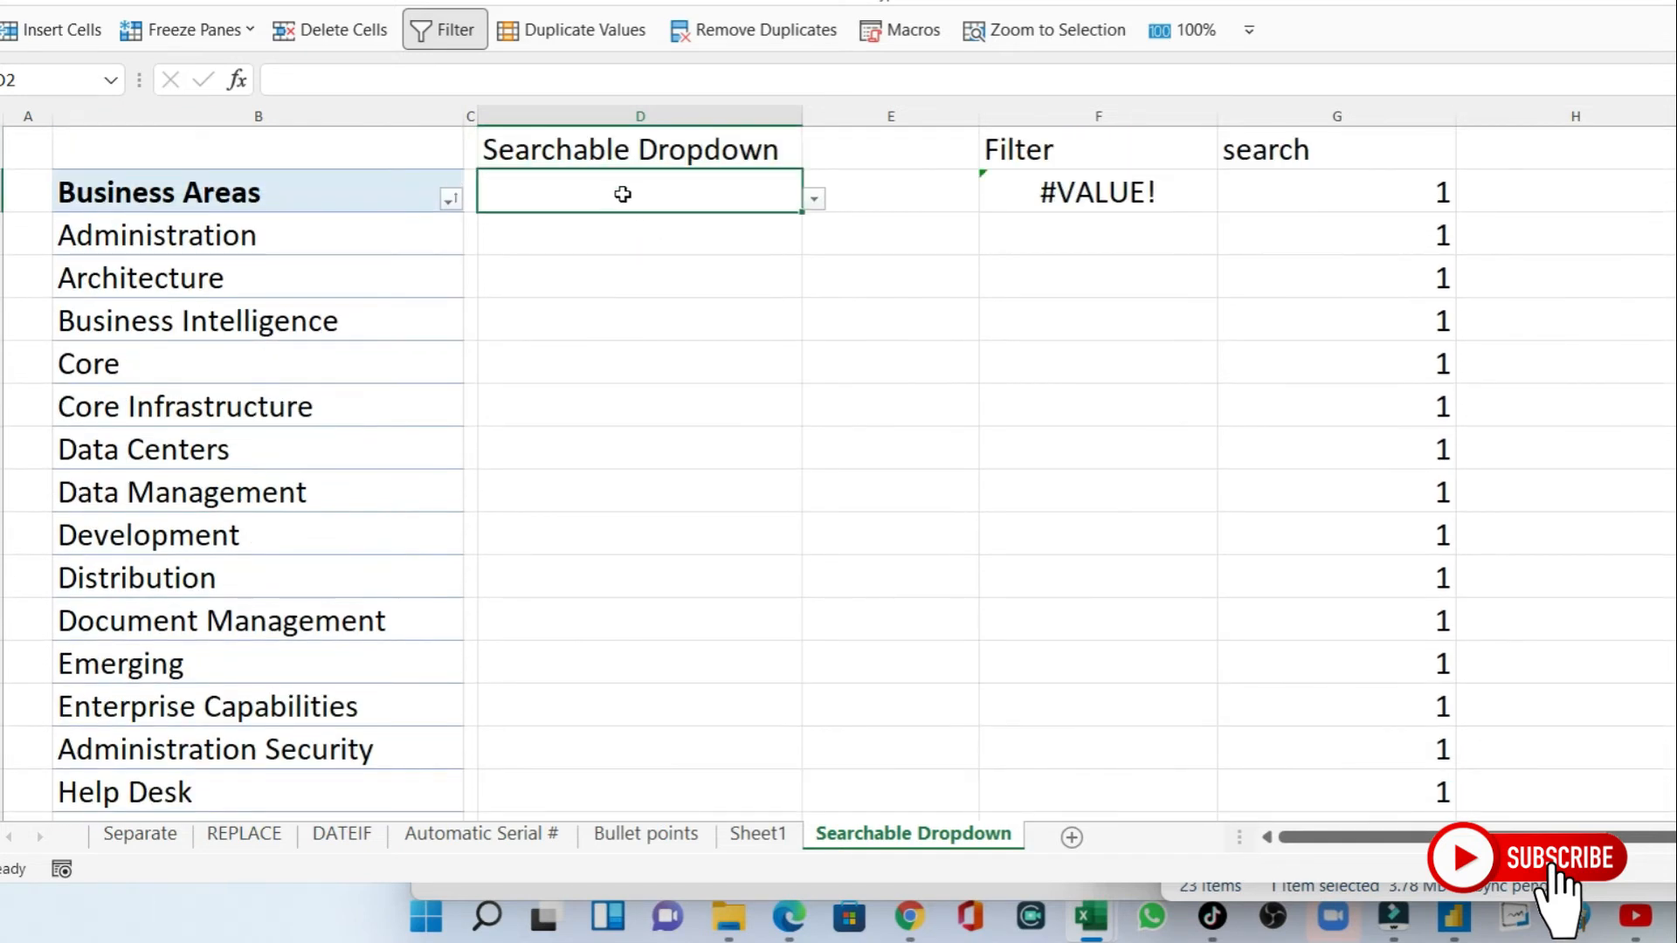
text(admin)
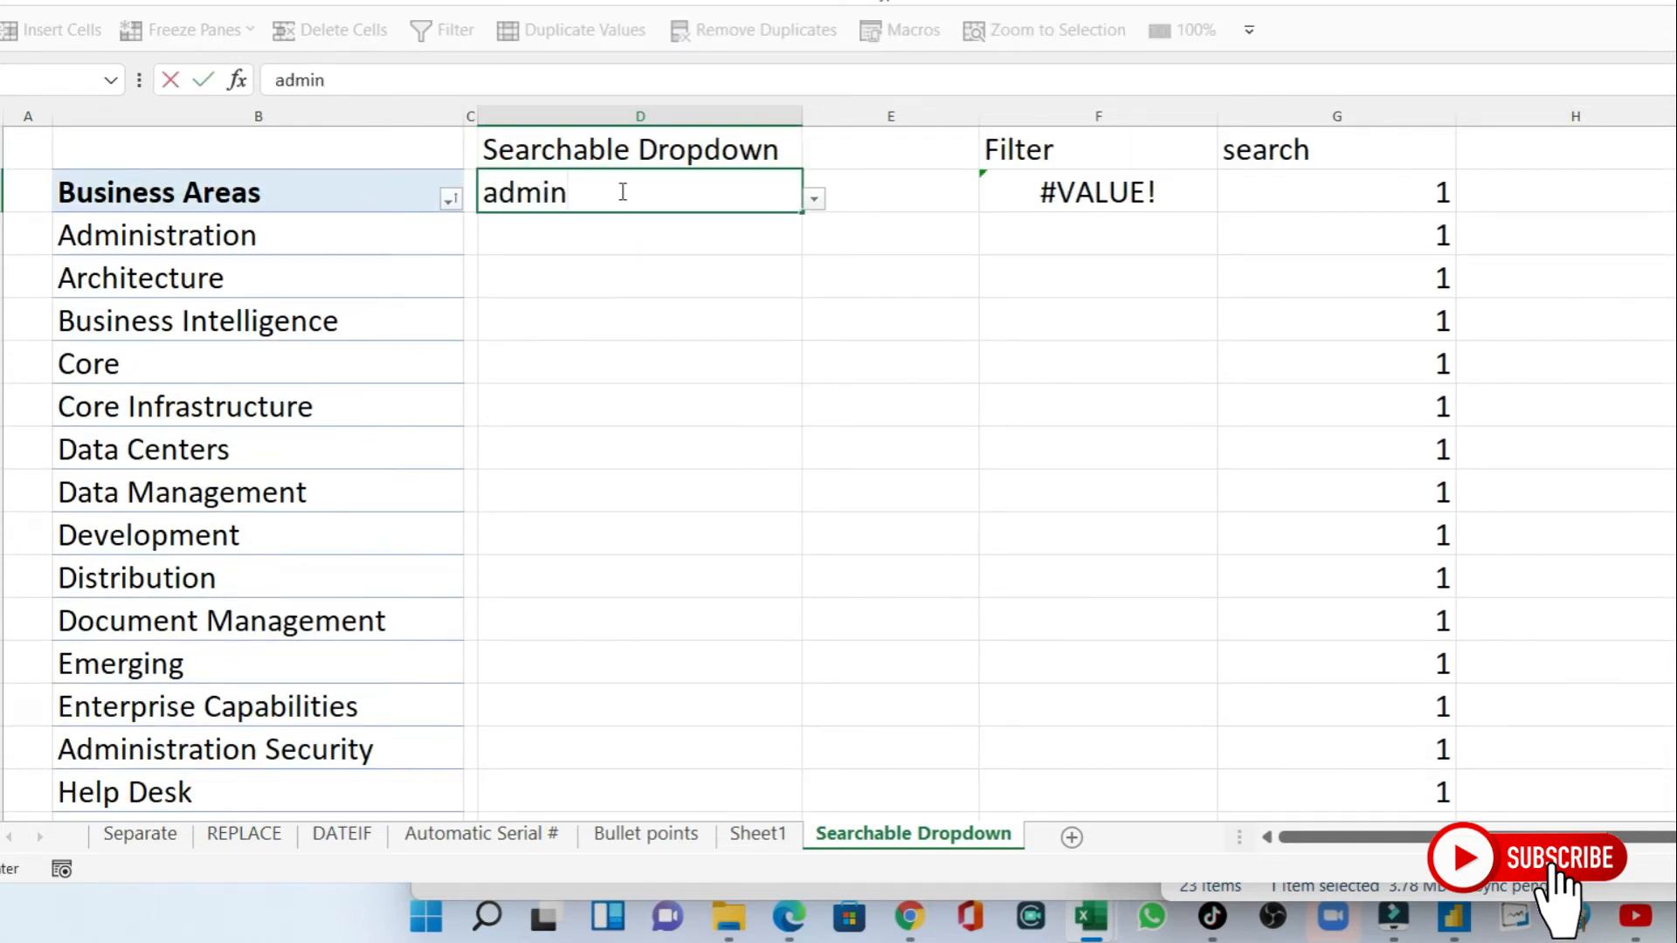
key(Return)
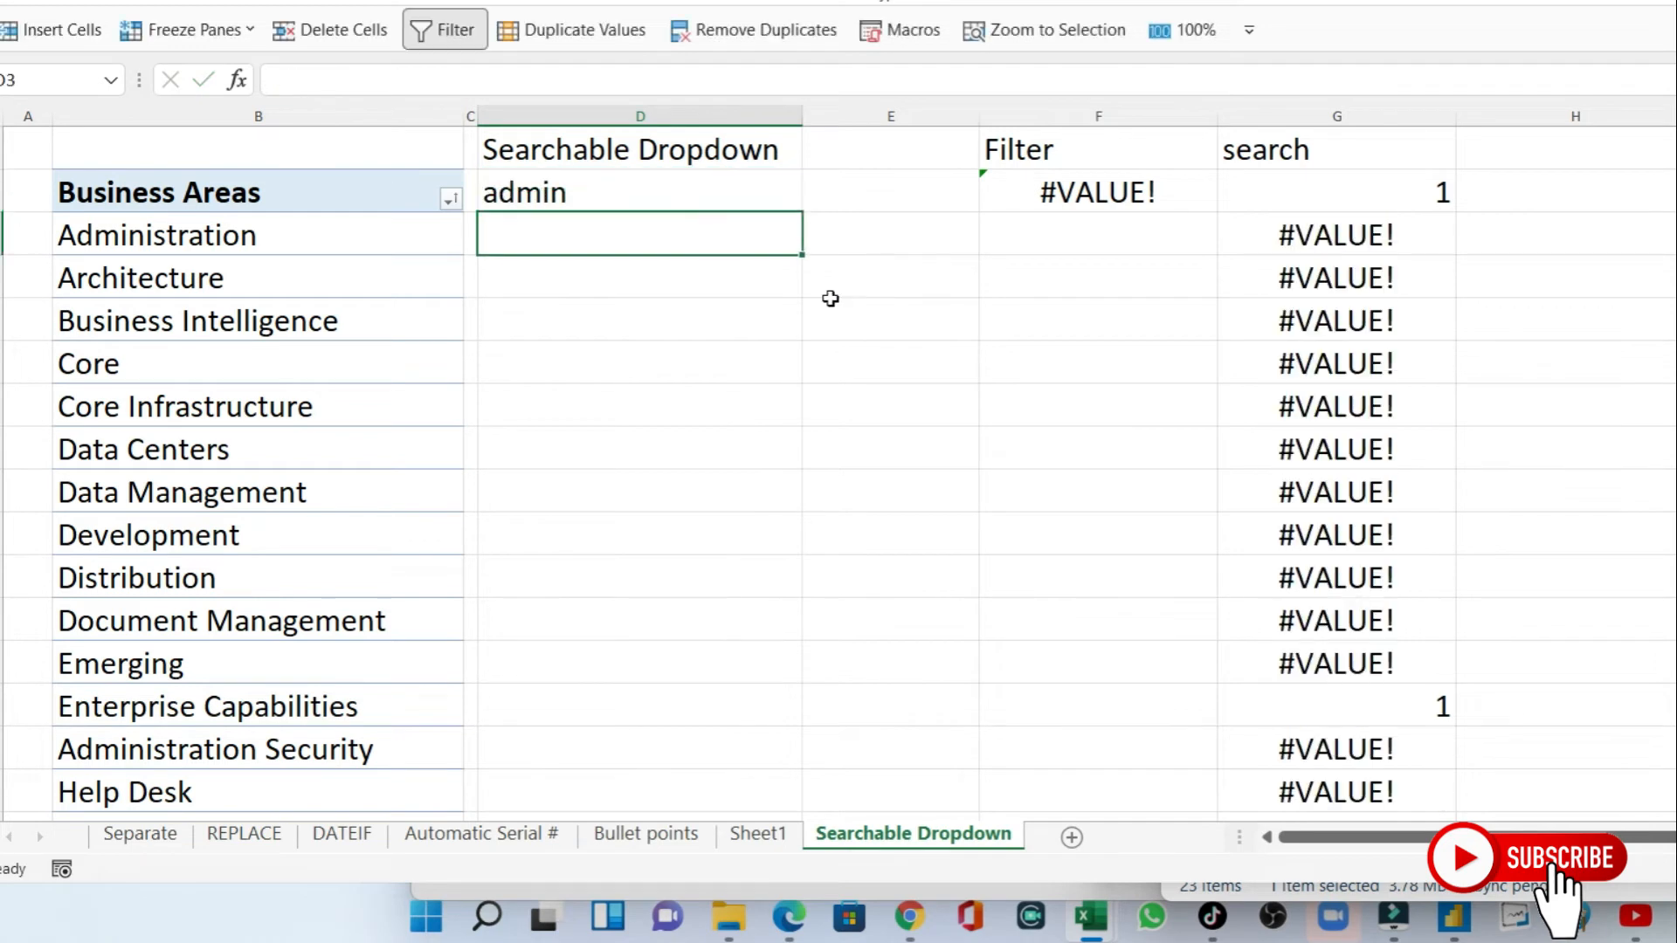
click(524, 185)
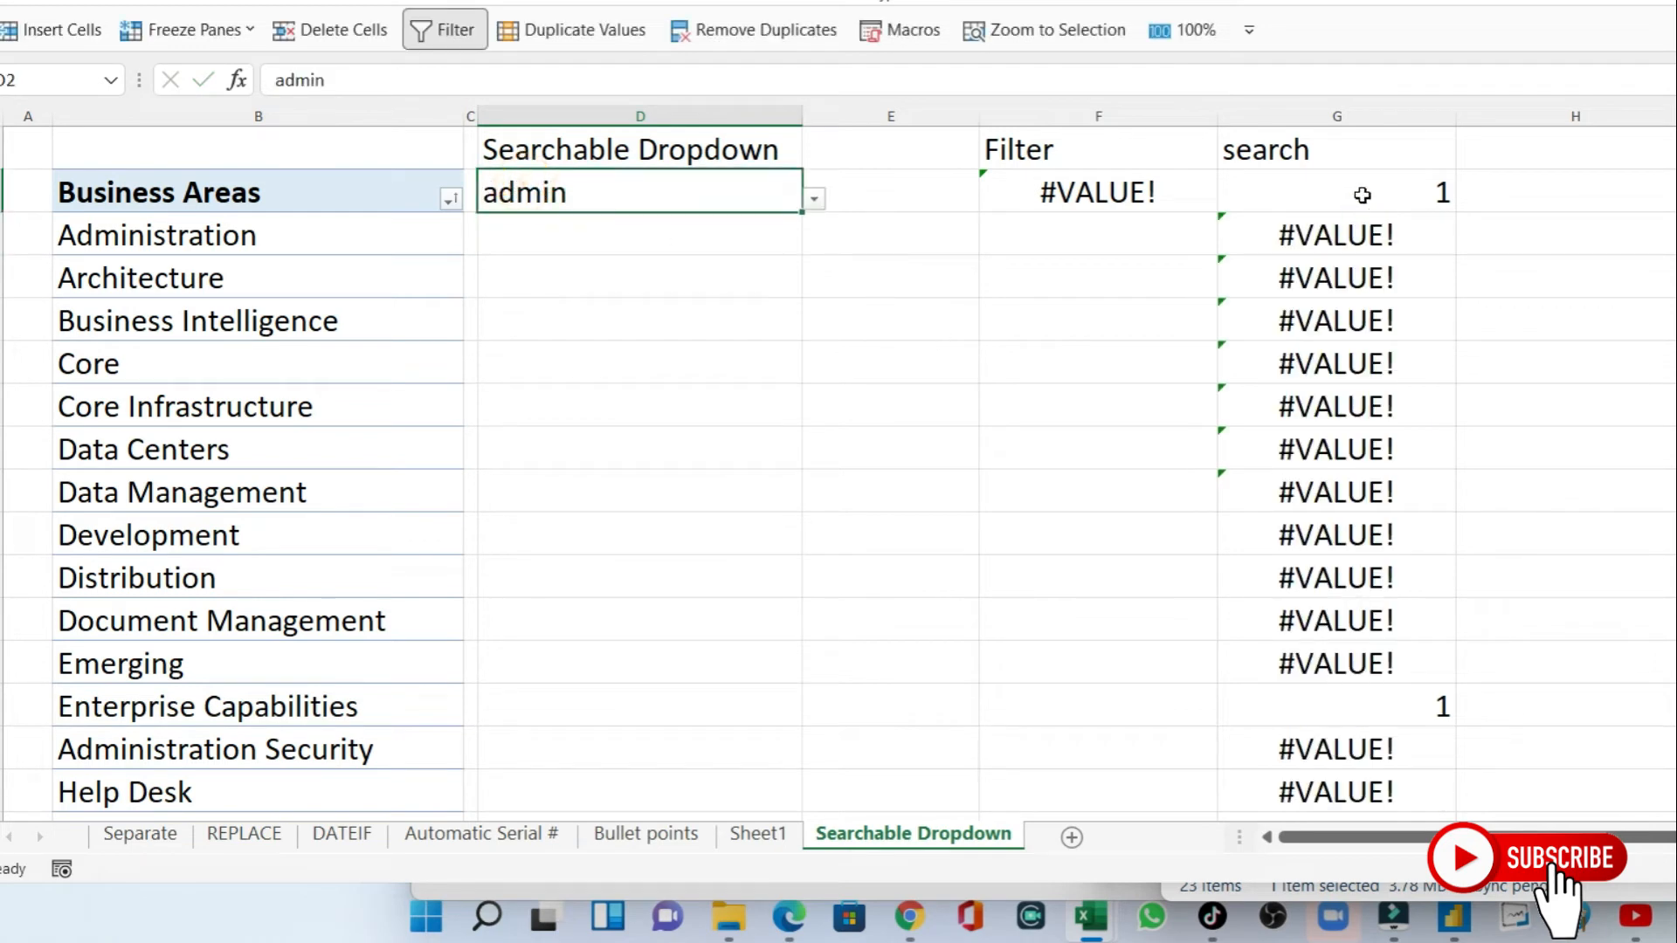
click(237, 236)
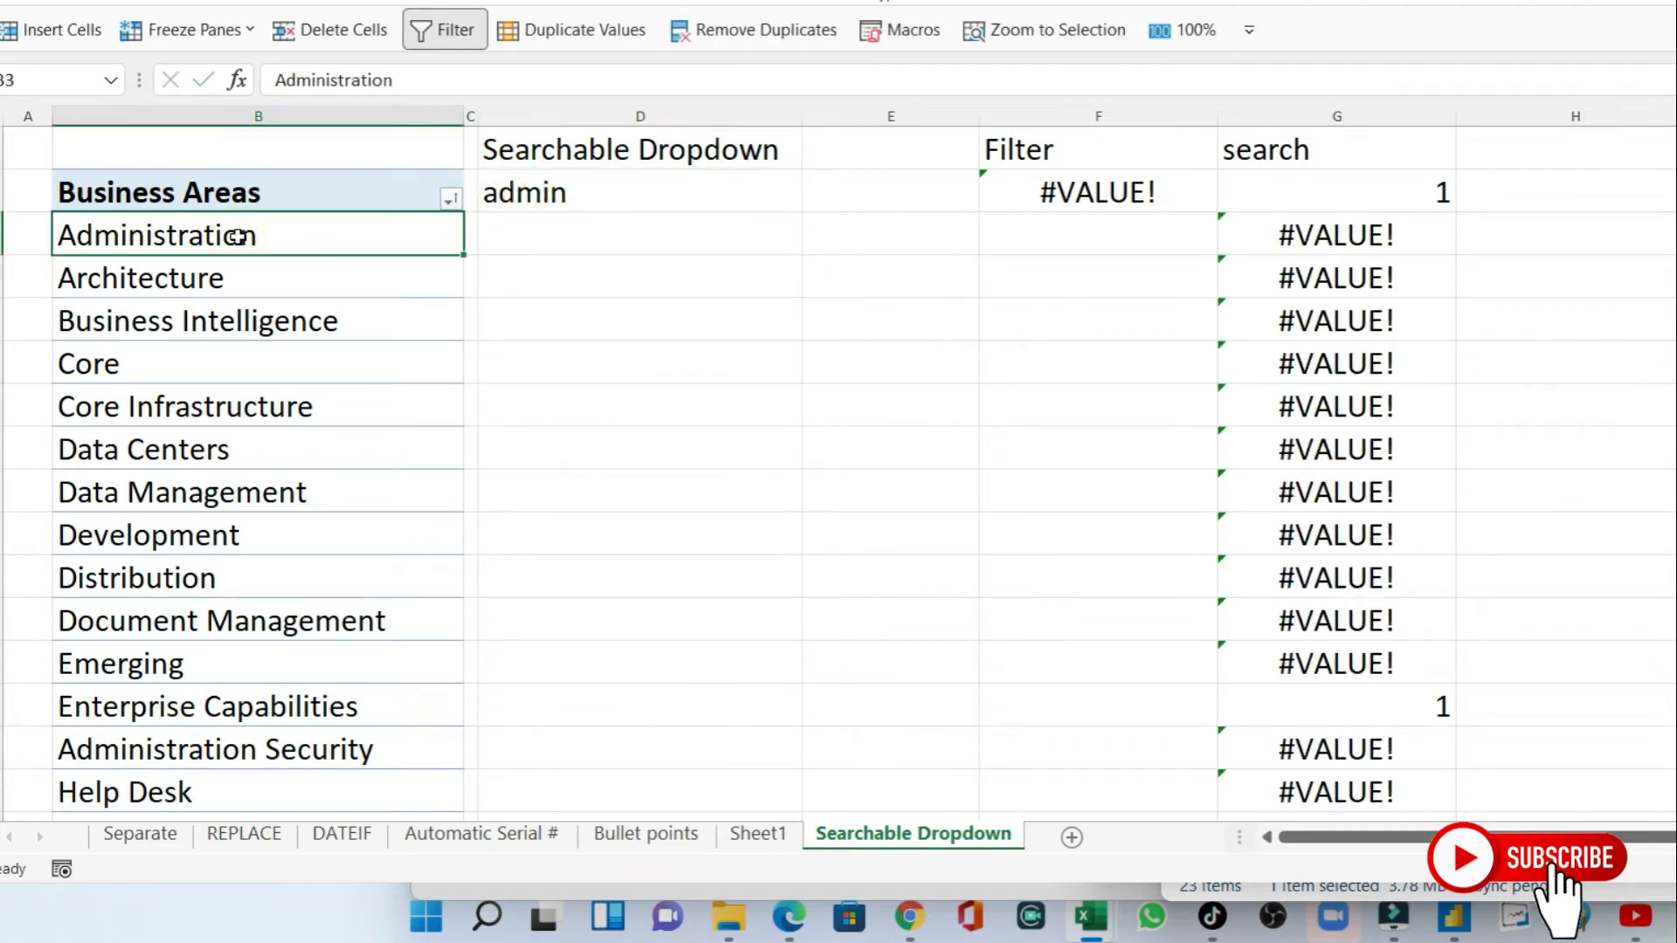
click(1329, 149)
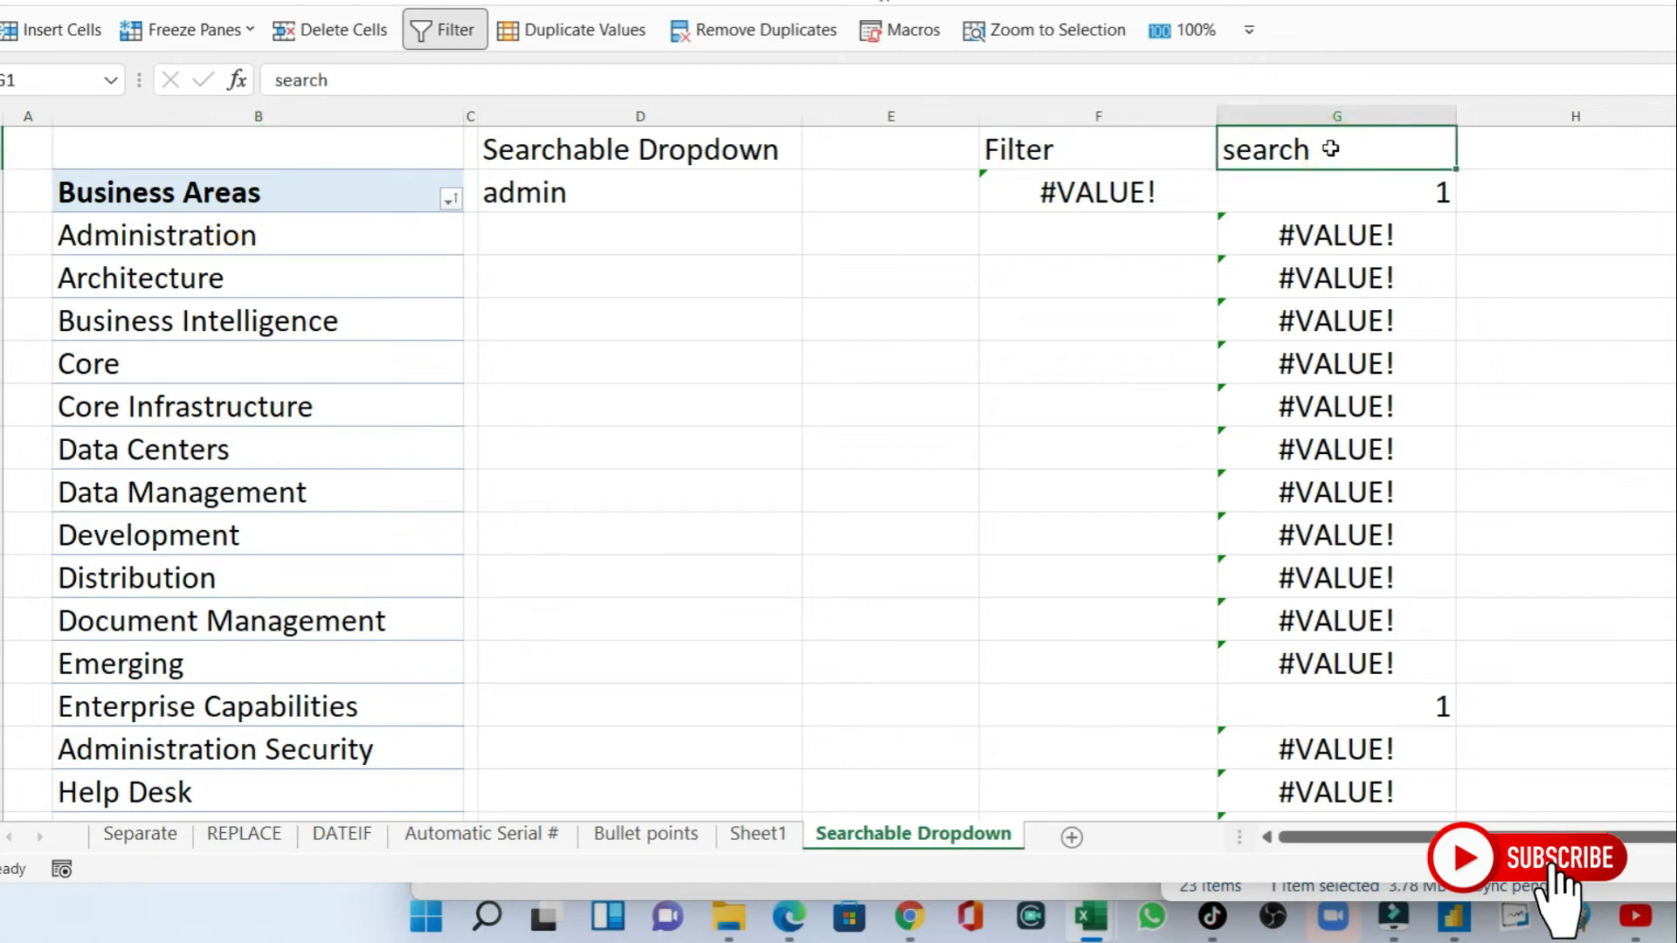
click(1329, 148)
ctrl+scroll(1326, 148, up, 1)
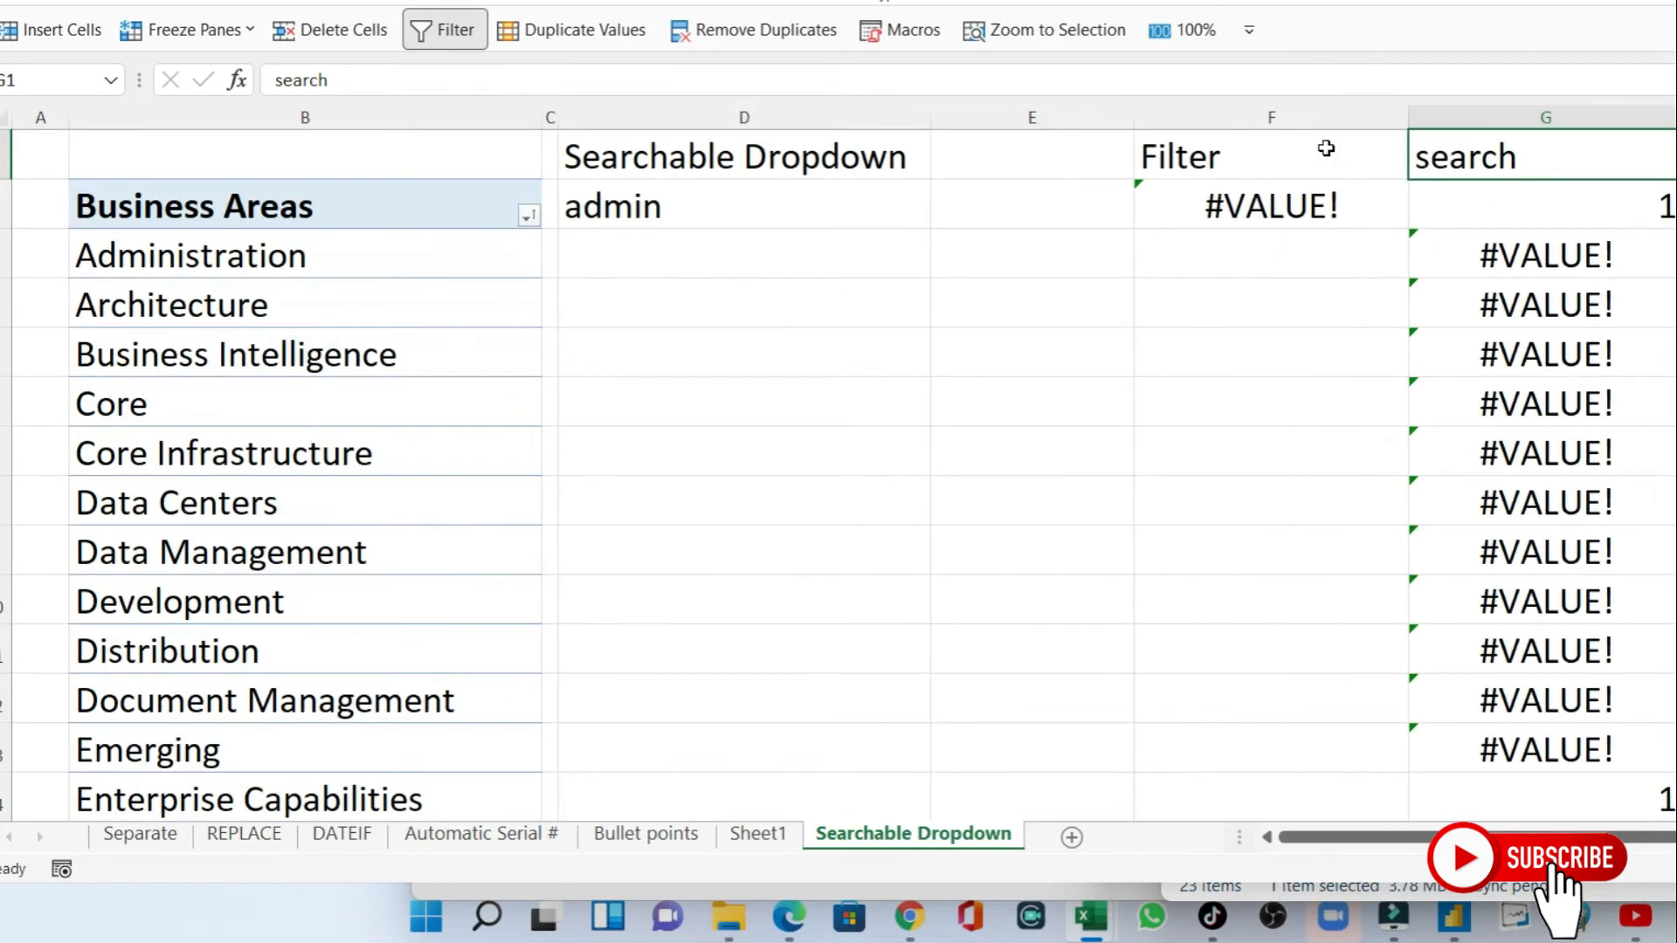
ctrl+scroll(1512, 256, down, 1)
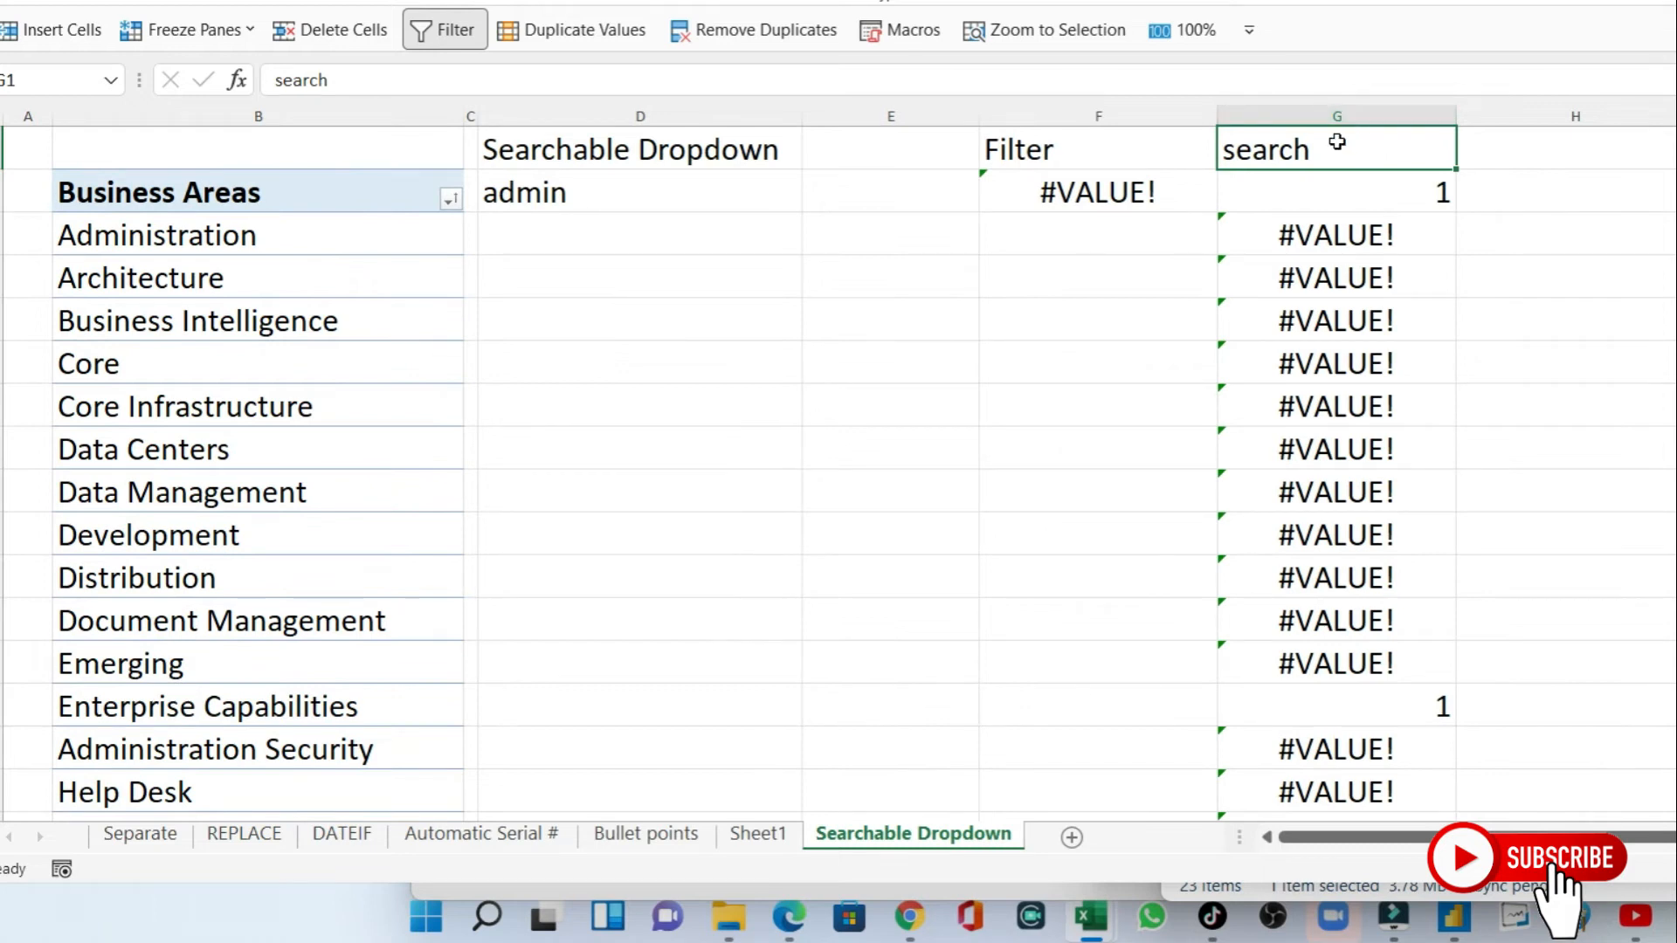
Insert a cell at G1 with the existing cells shifted down, so the search results line up with the Business Areas rows.
click(48, 32)
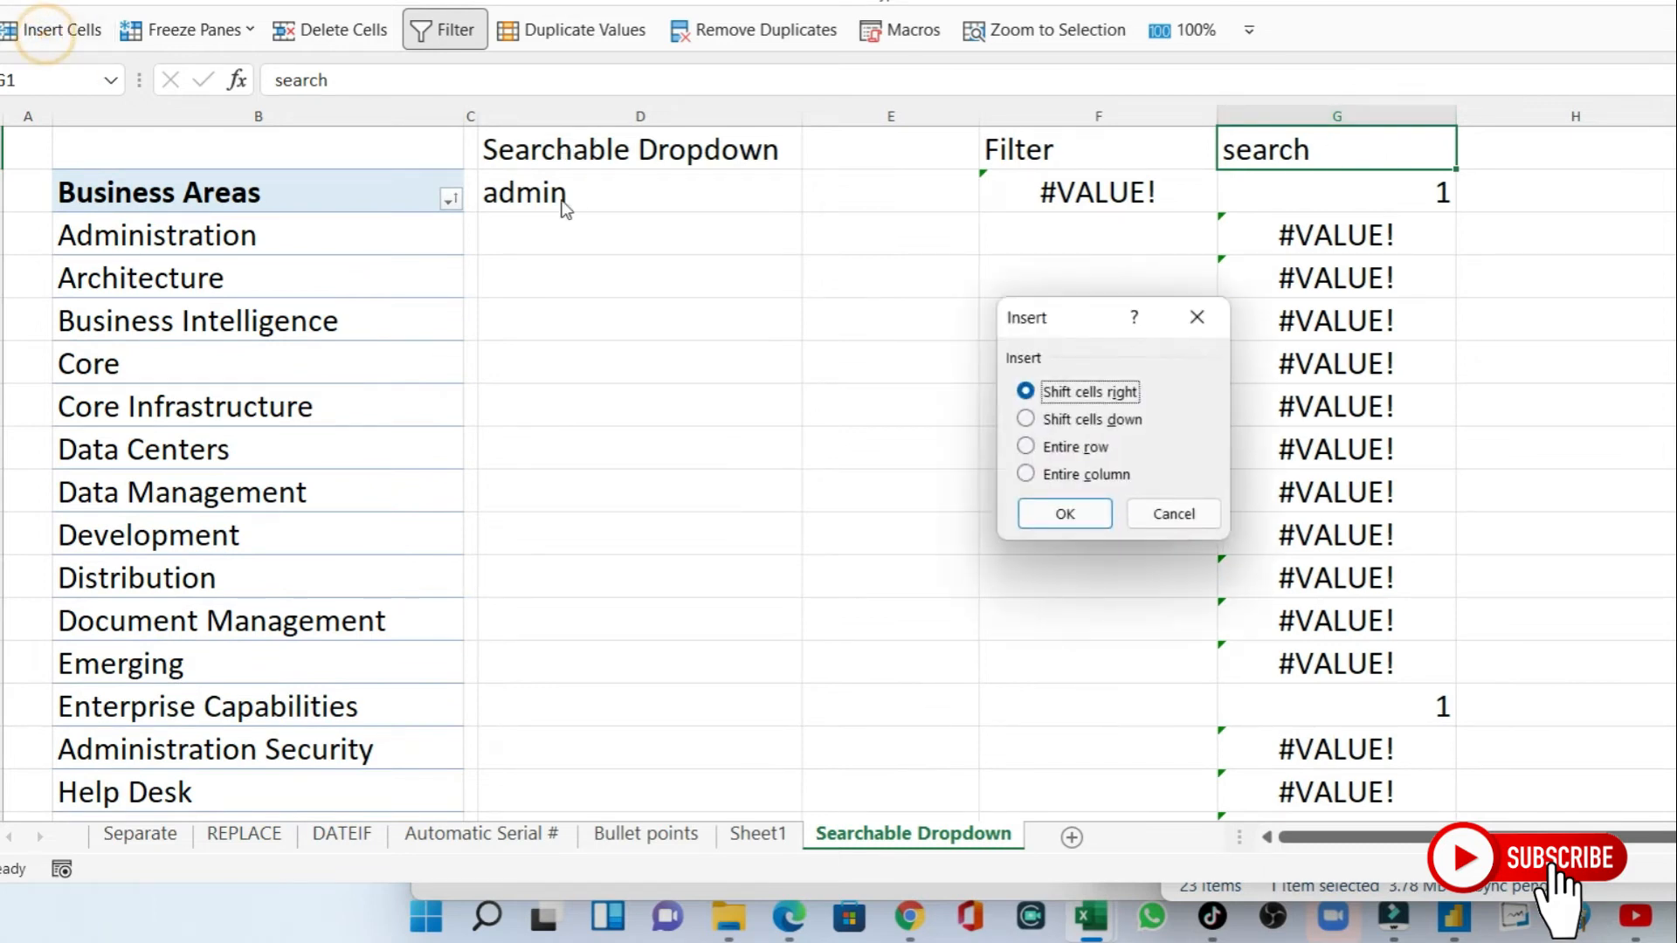
click(1087, 421)
click(1067, 513)
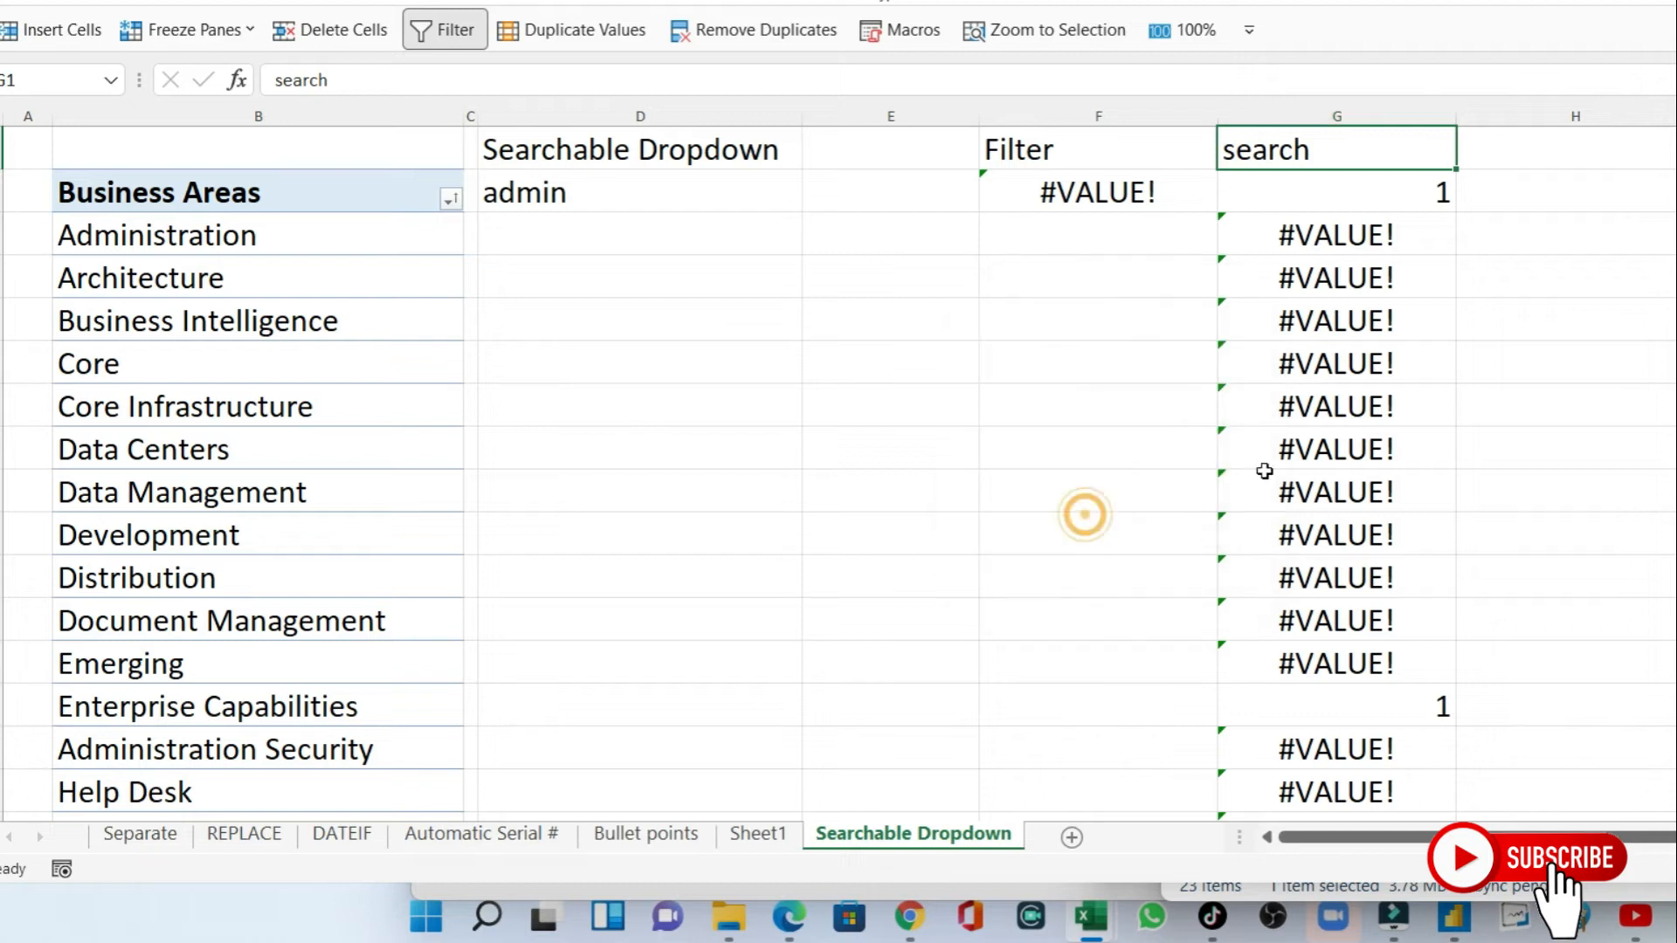
click(1359, 322)
click(1370, 236)
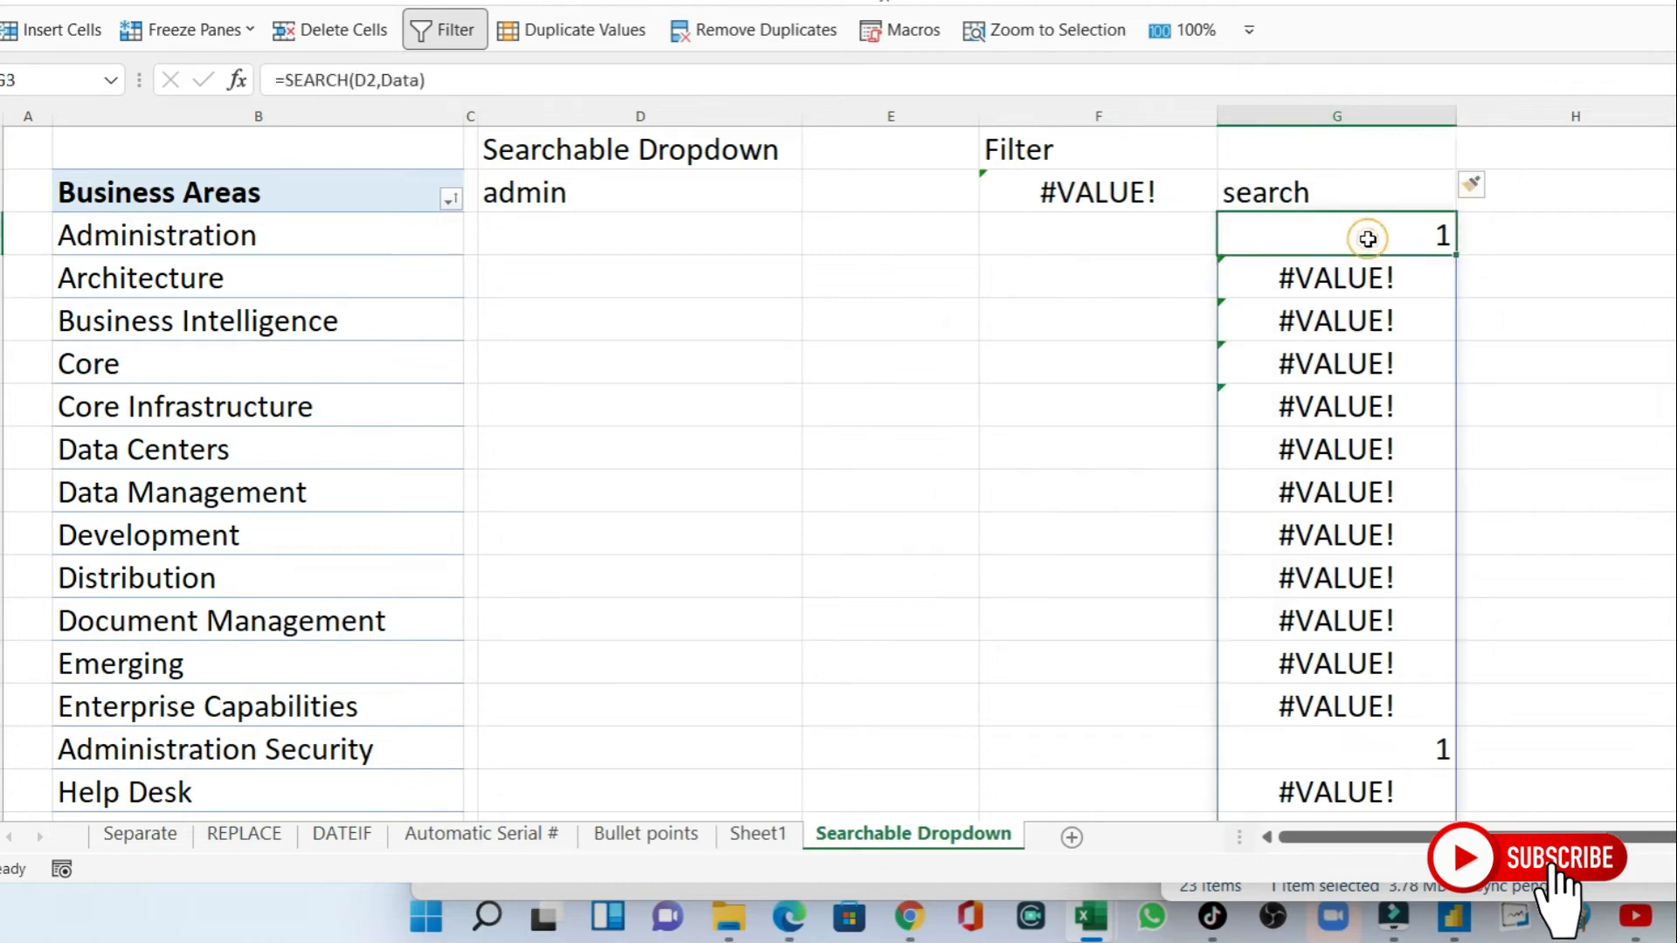
Compare the numeric search results in column G with the Business Areas entries in the same rows for the text admin.
click(90, 234)
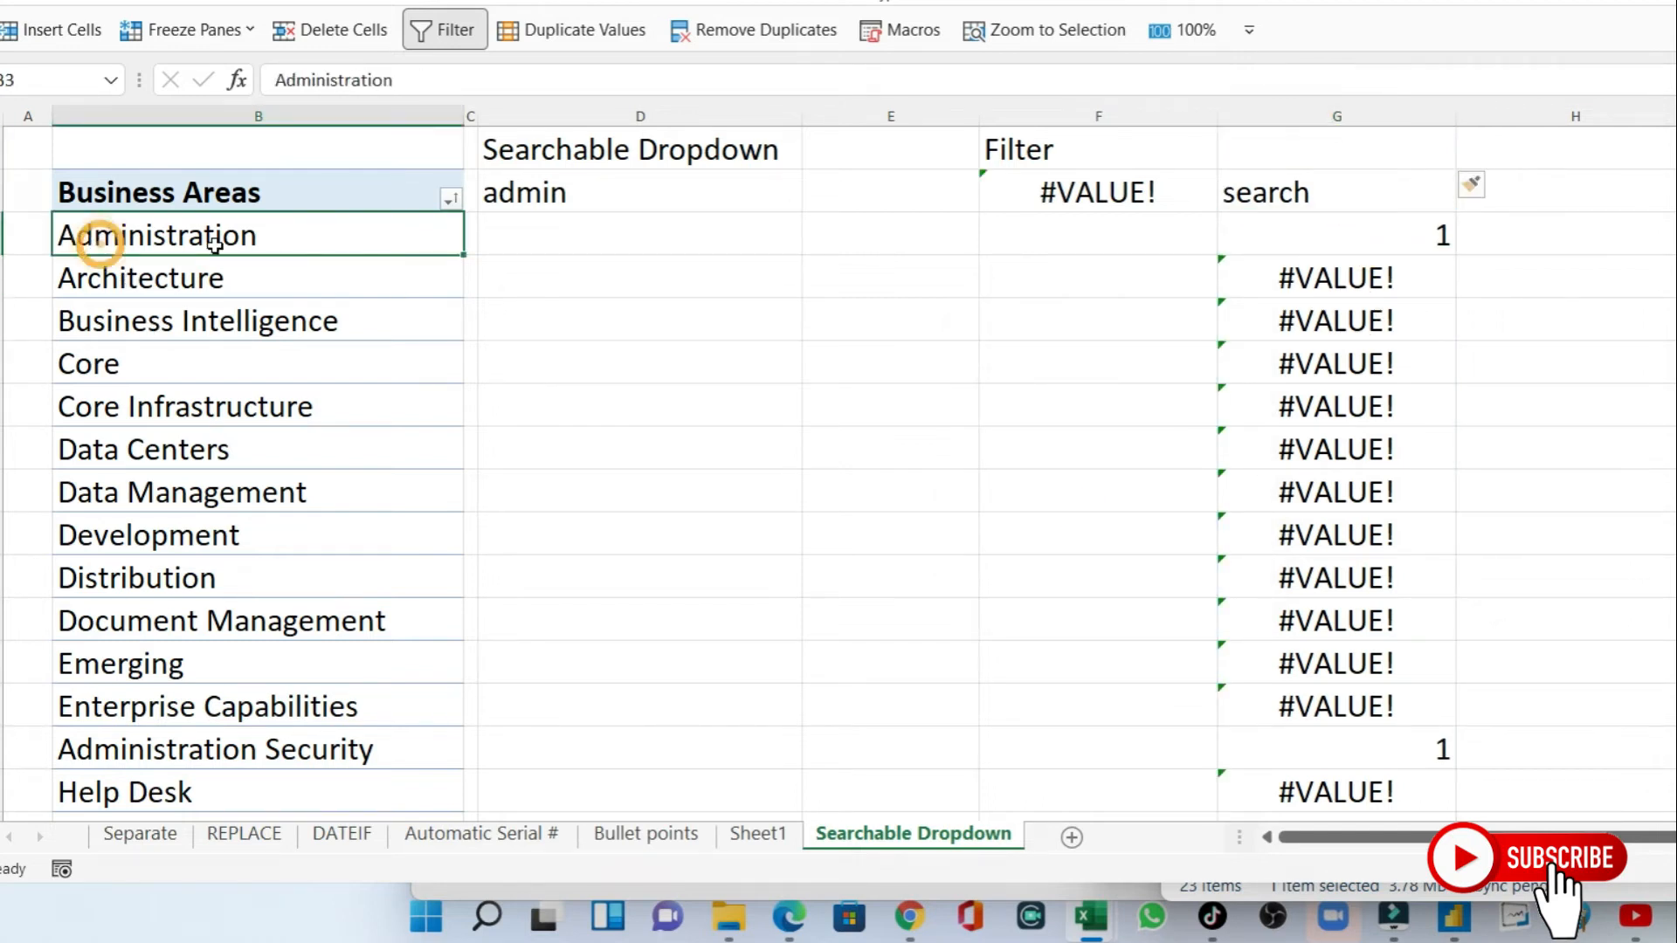
click(1356, 251)
scroll(374, 437, down, 1)
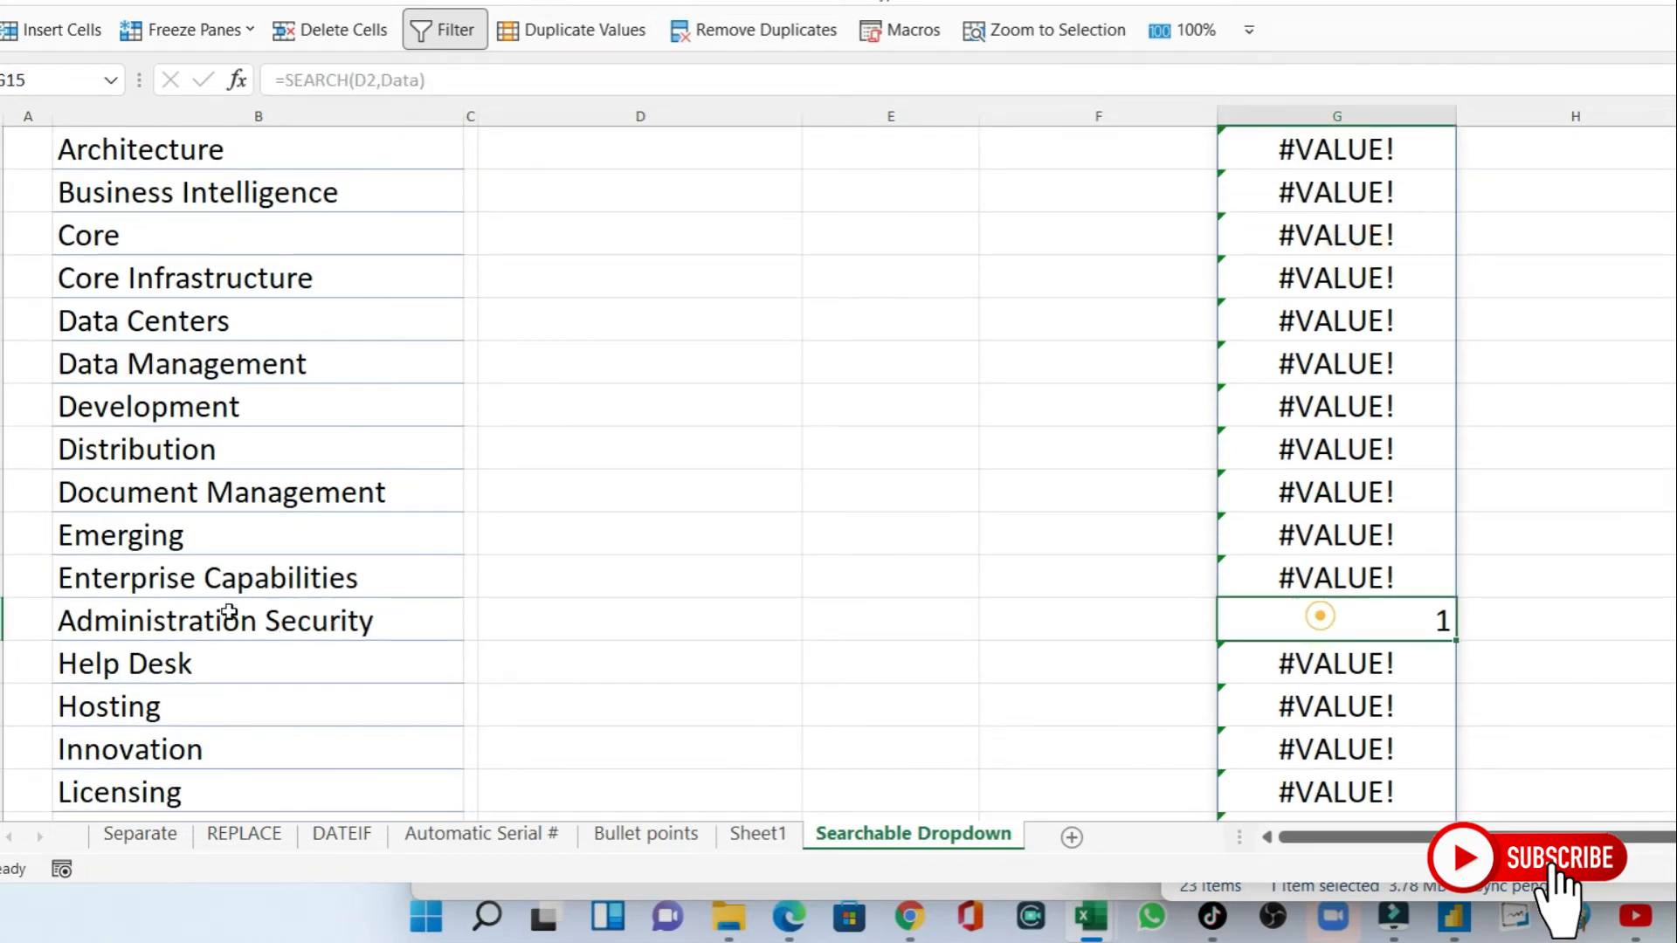
click(193, 621)
click(1426, 631)
scroll(1363, 647, down, 5)
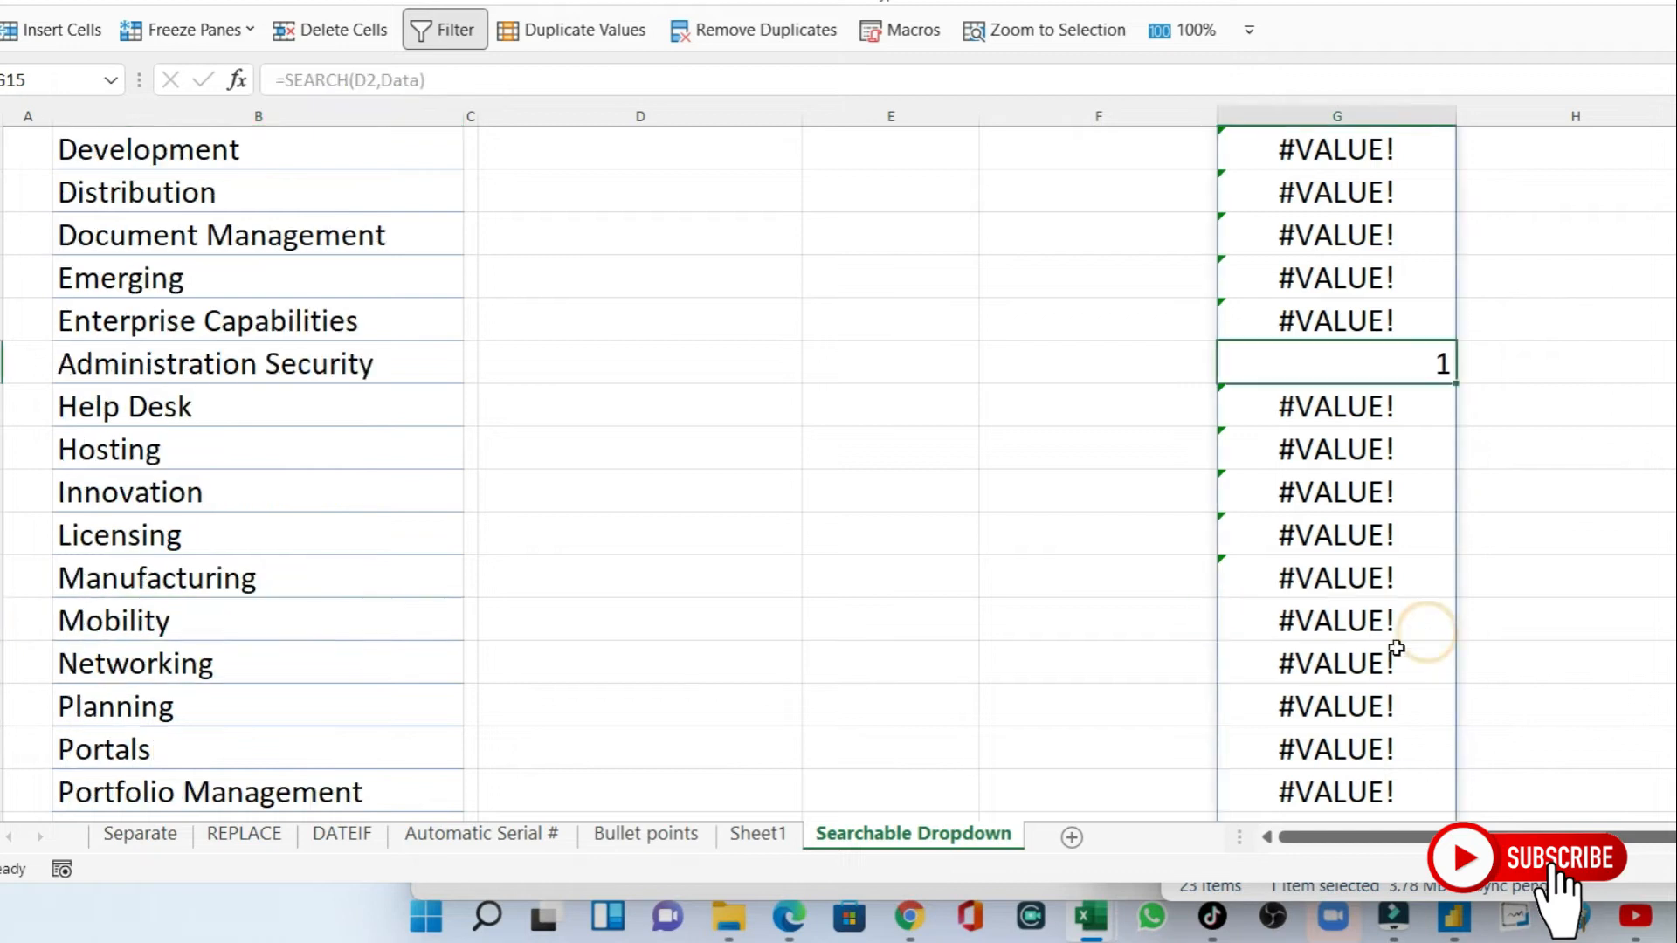
click(1389, 580)
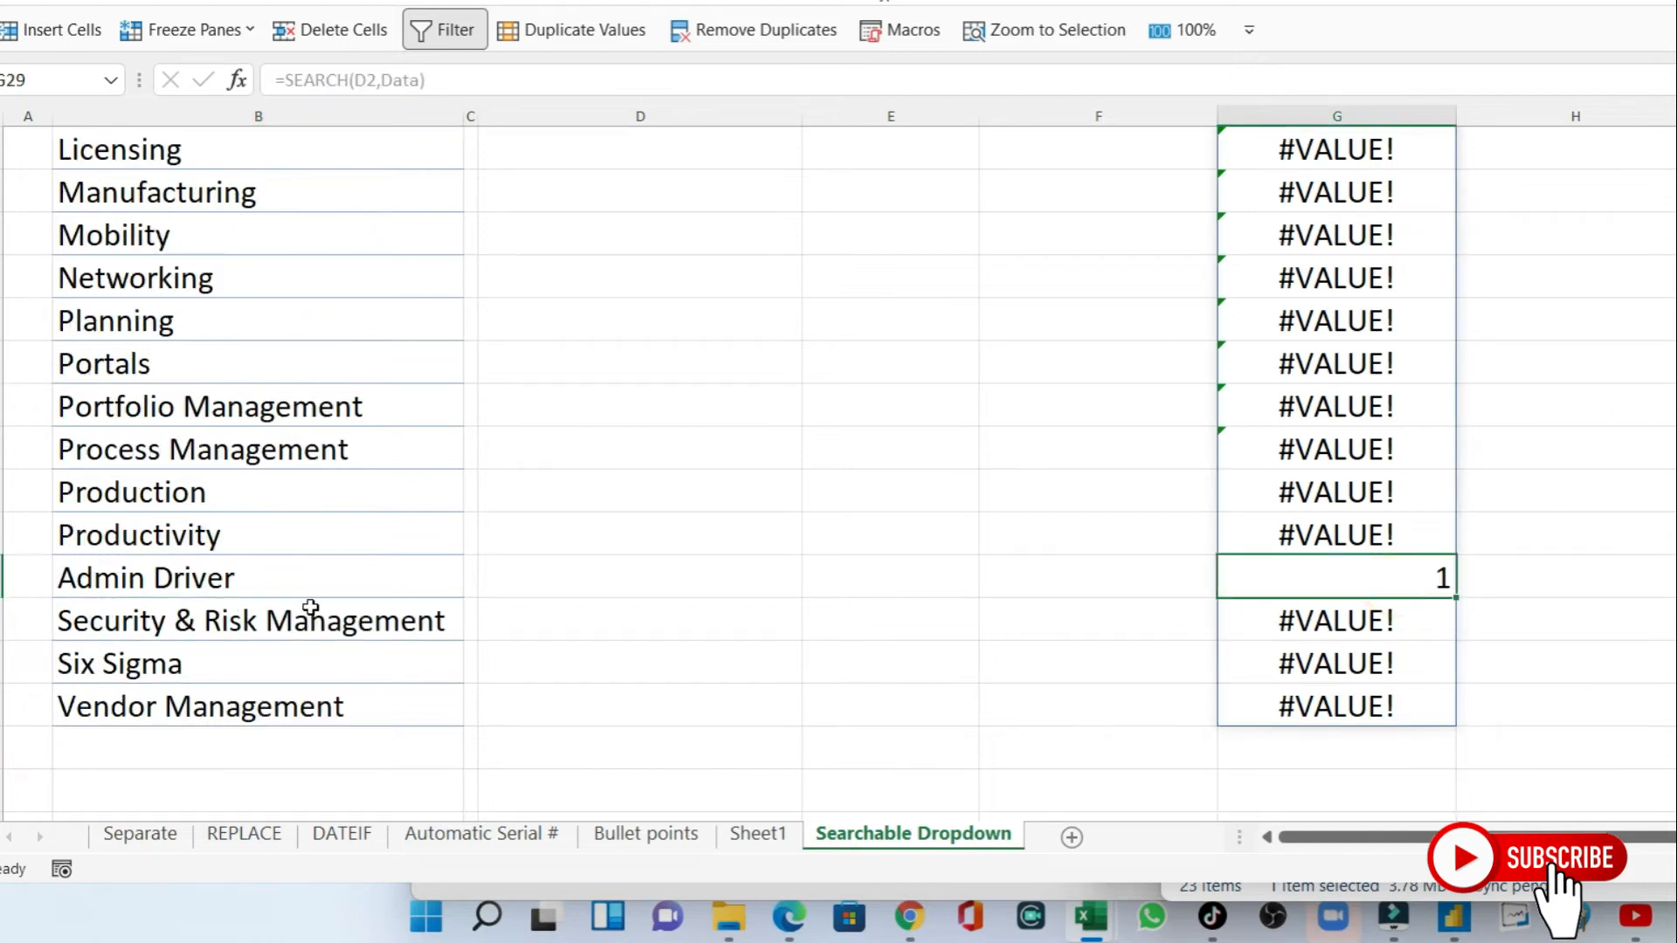
click(255, 587)
scroll(743, 489, up, 6)
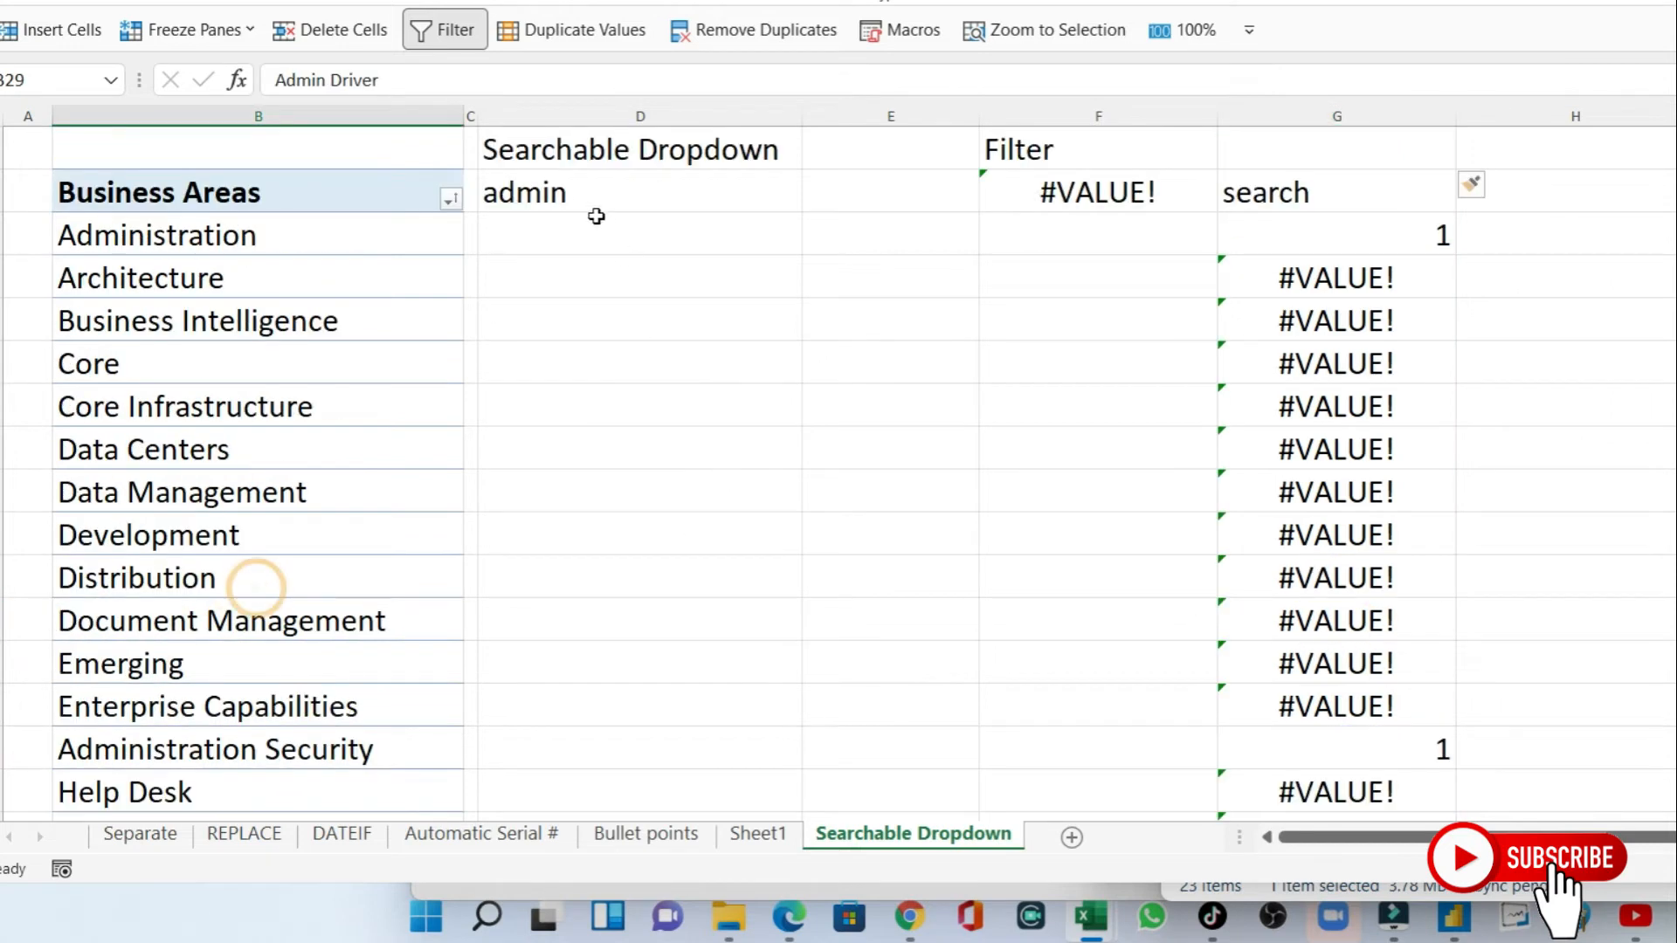
Enter mana in cell D2 as the new search text.
click(582, 193)
text(mana)
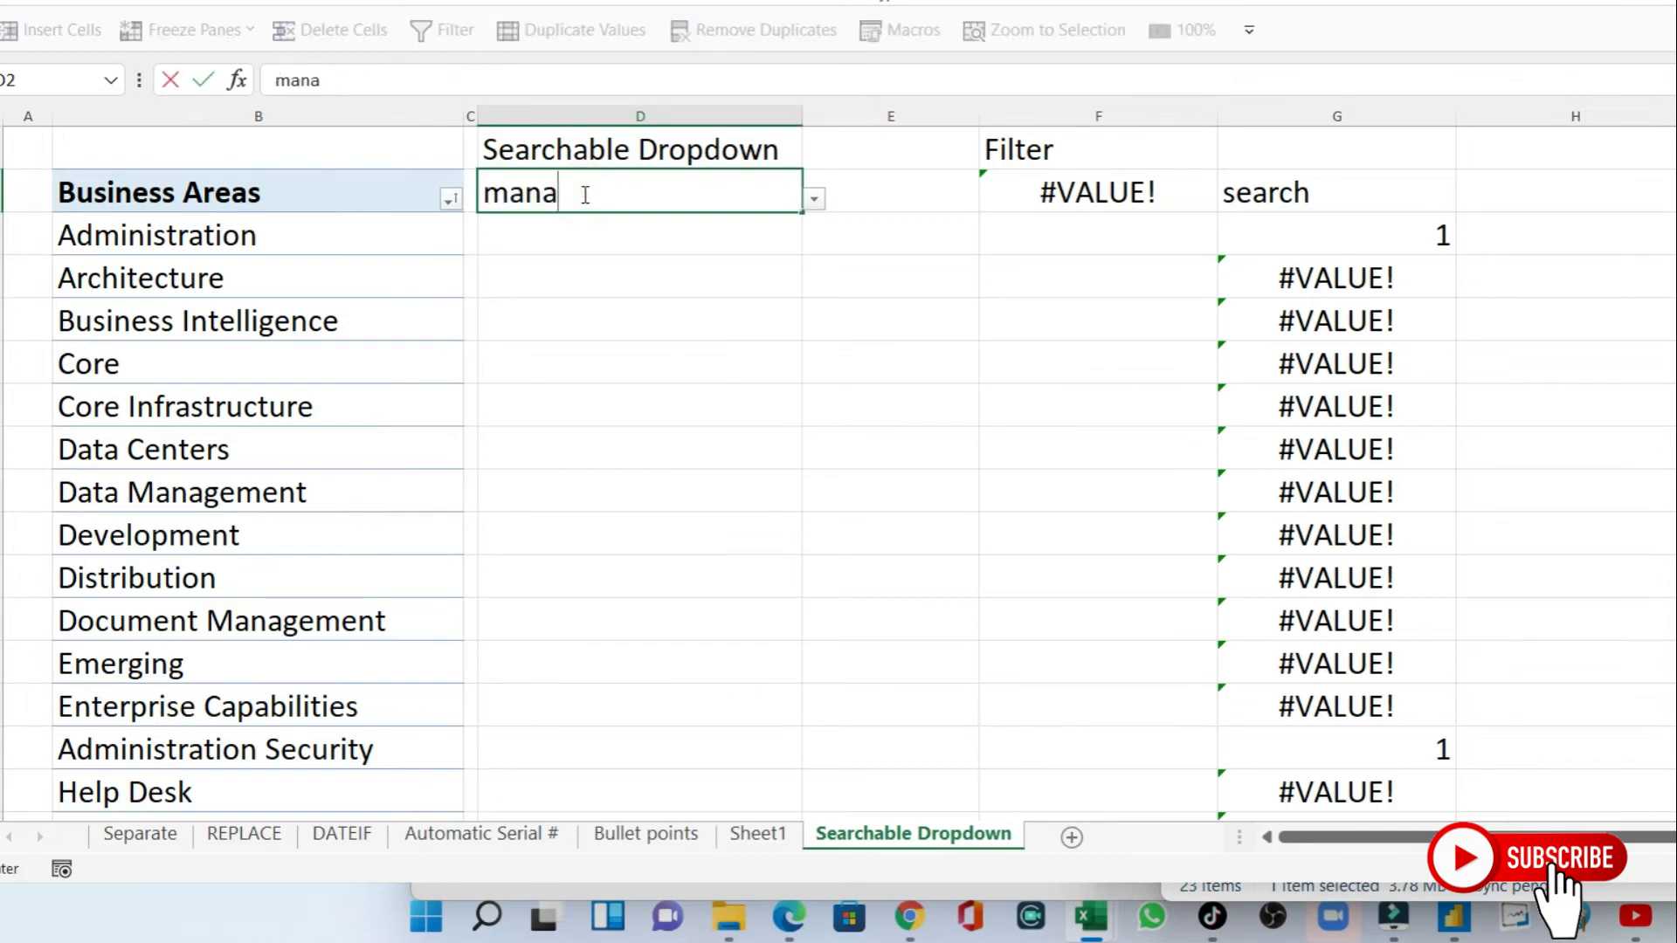
key(Return)
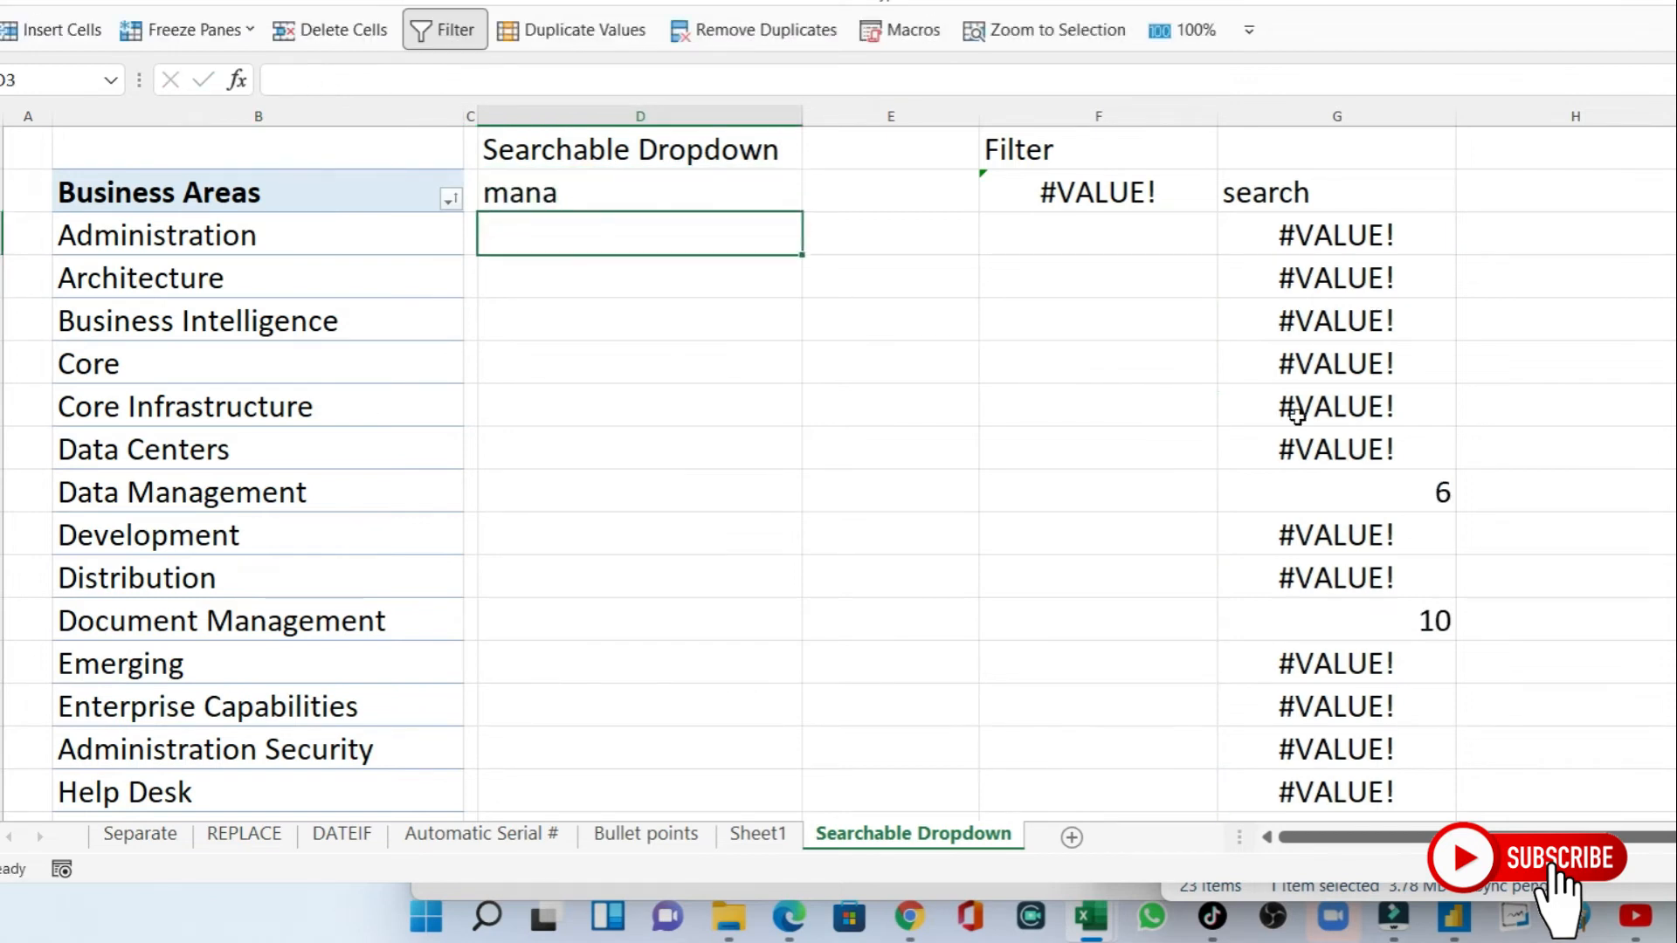
Examine the search results for mana in column G against the matching Business Areas entries down the whole list.
click(1386, 482)
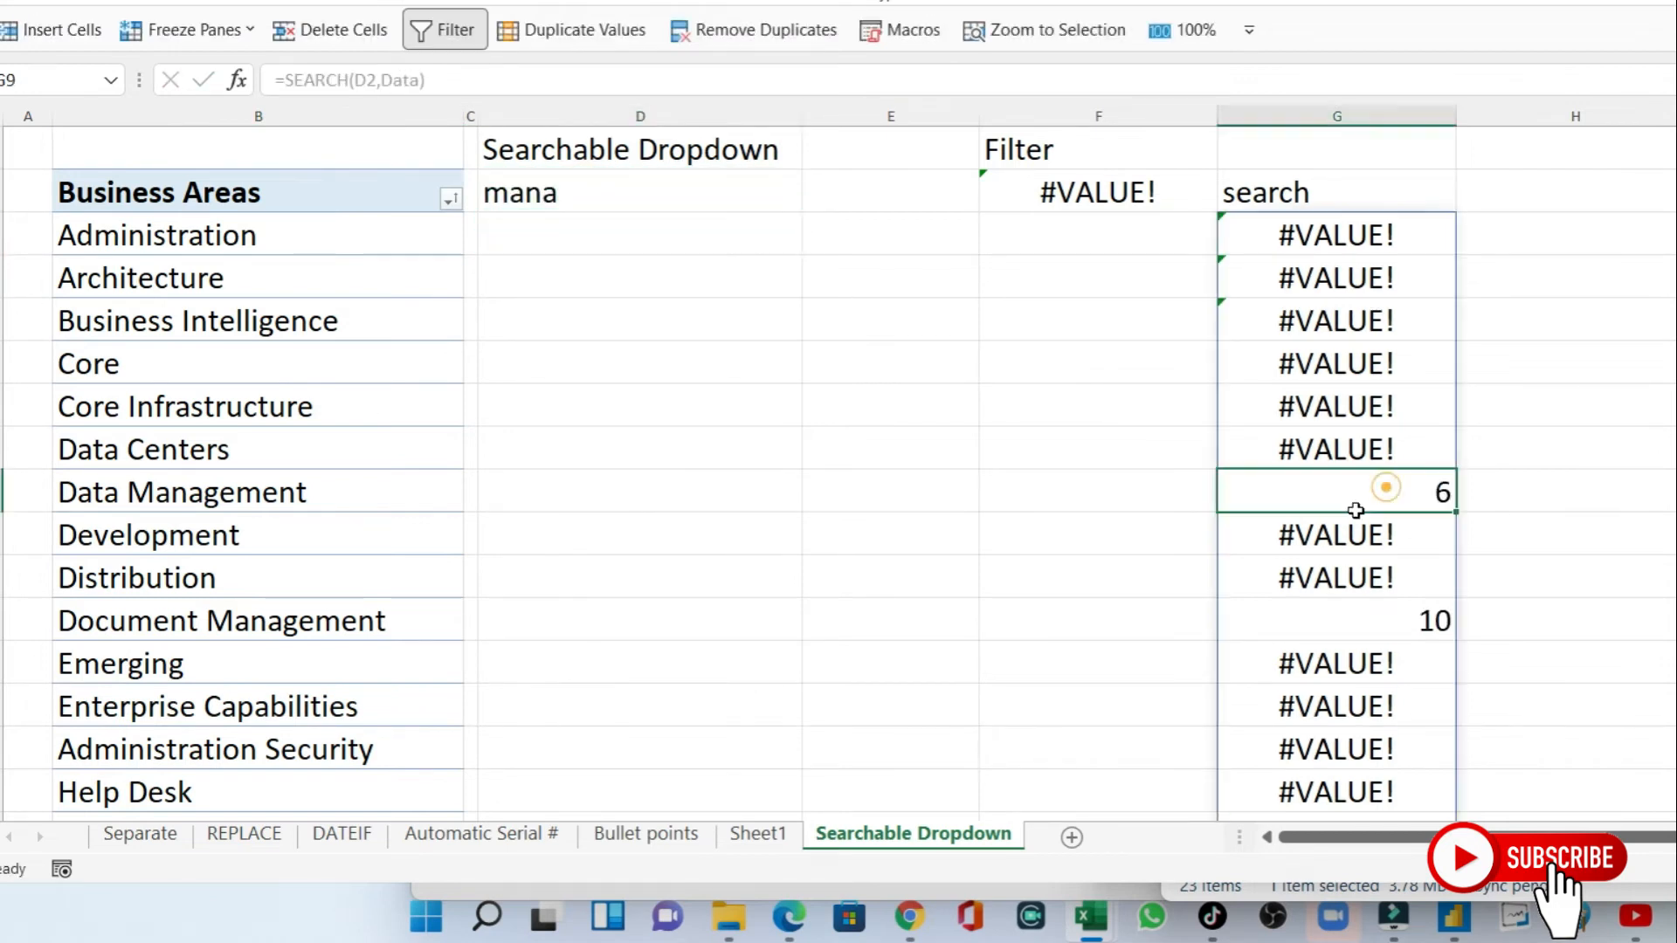
click(226, 492)
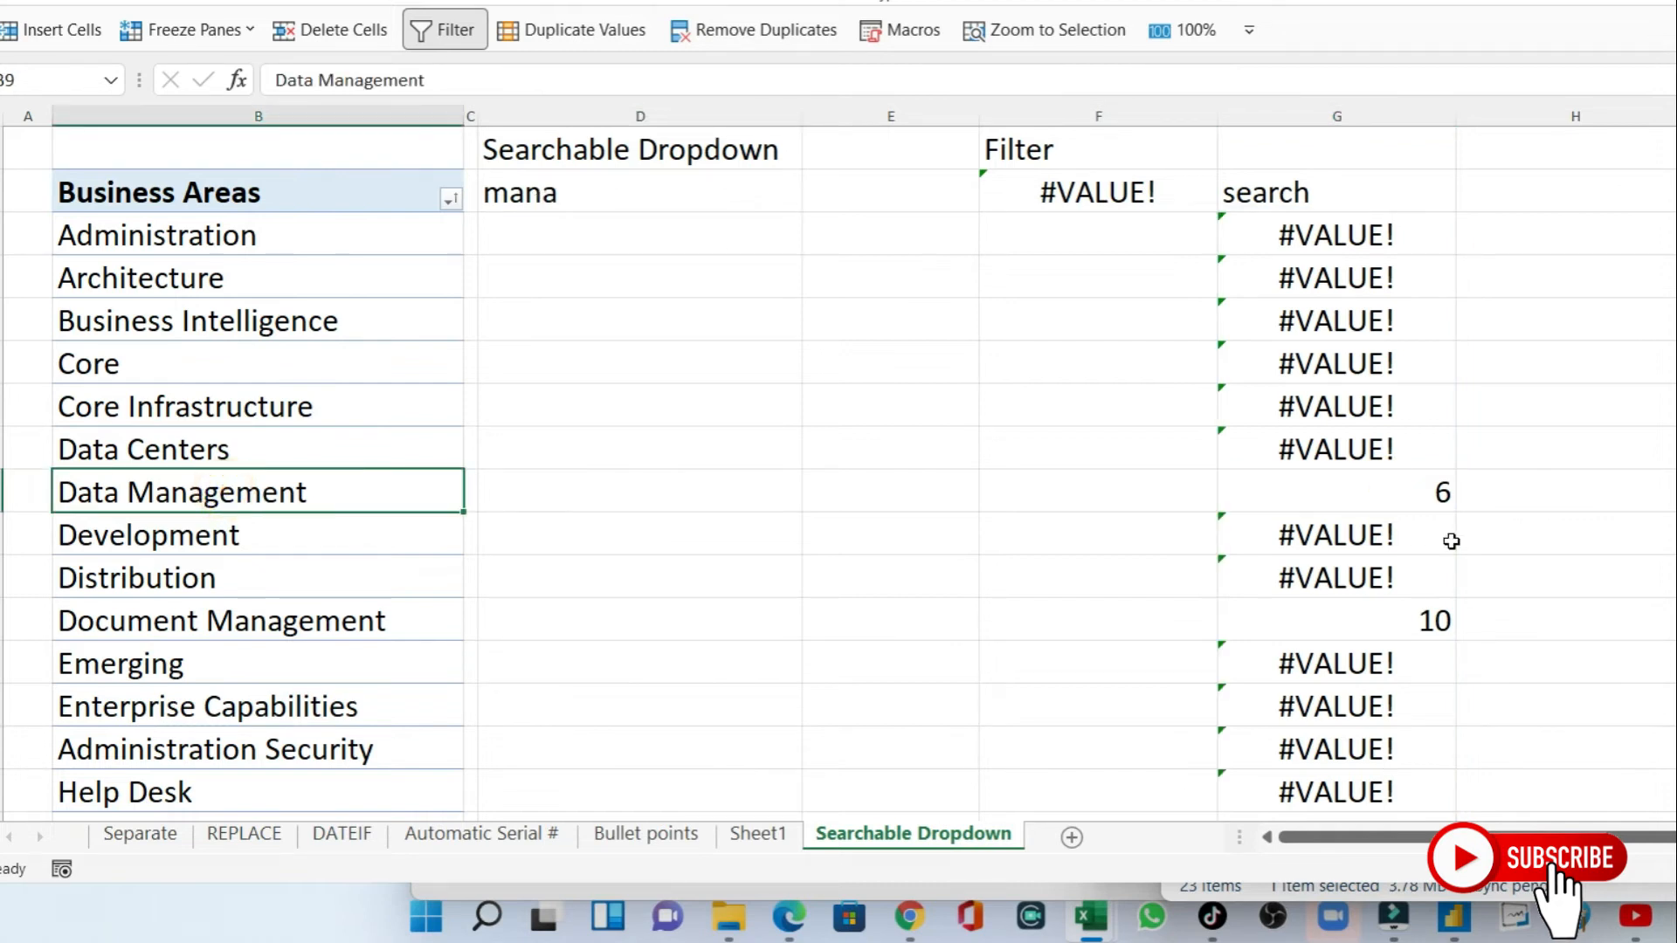
click(1398, 622)
click(258, 626)
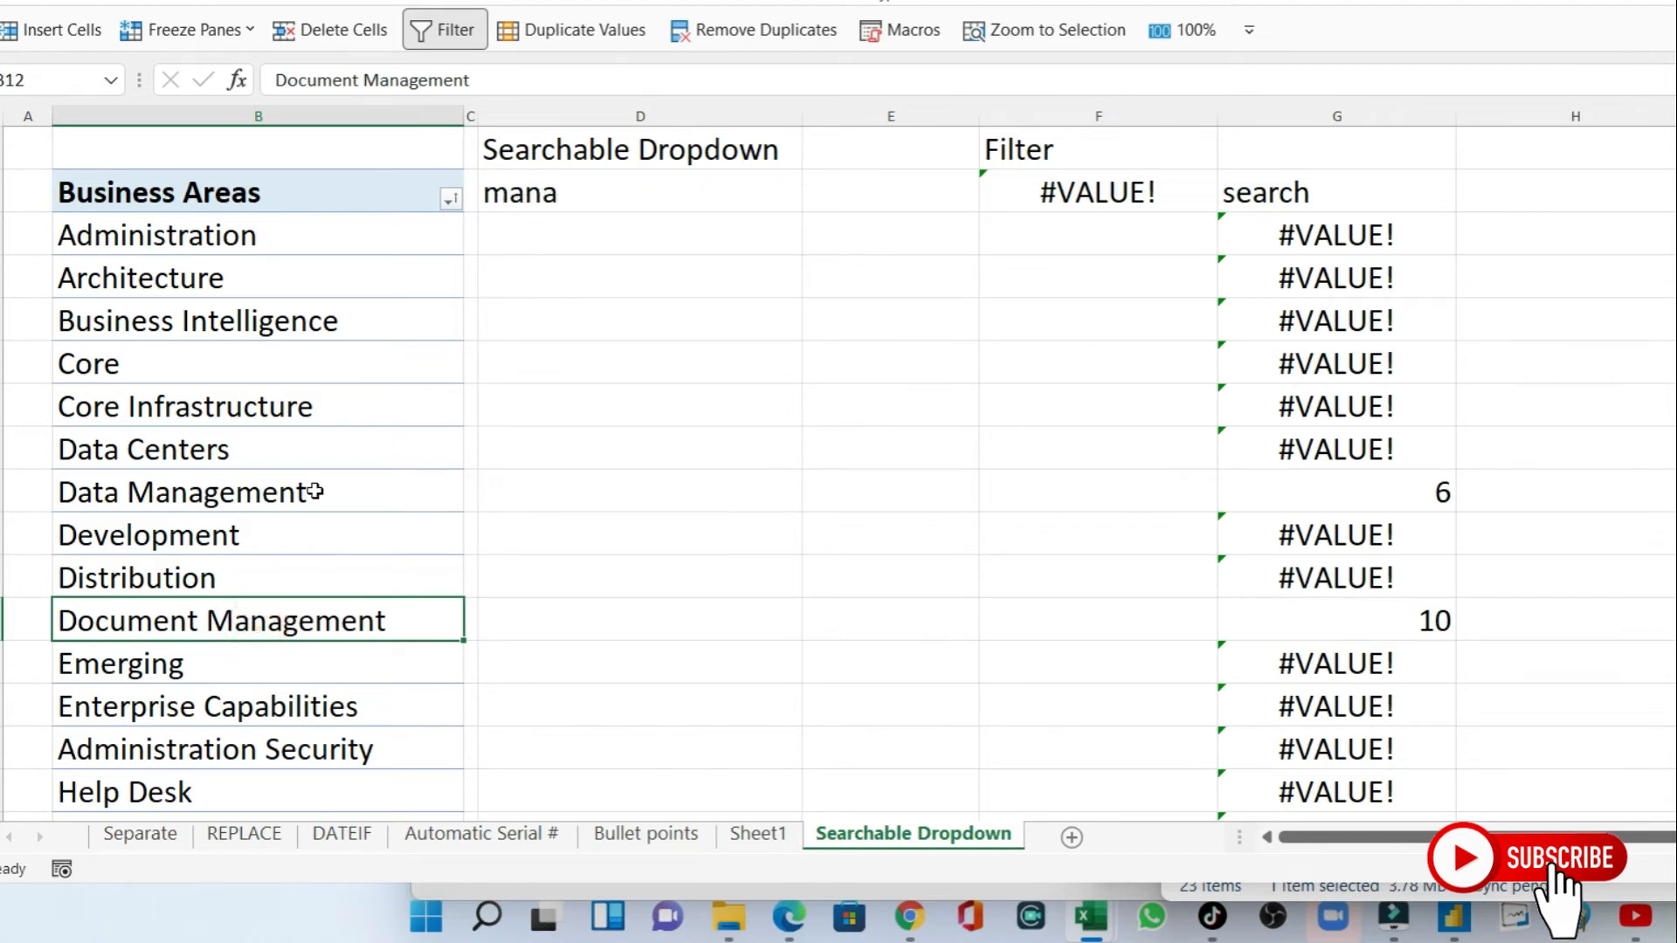
click(1440, 622)
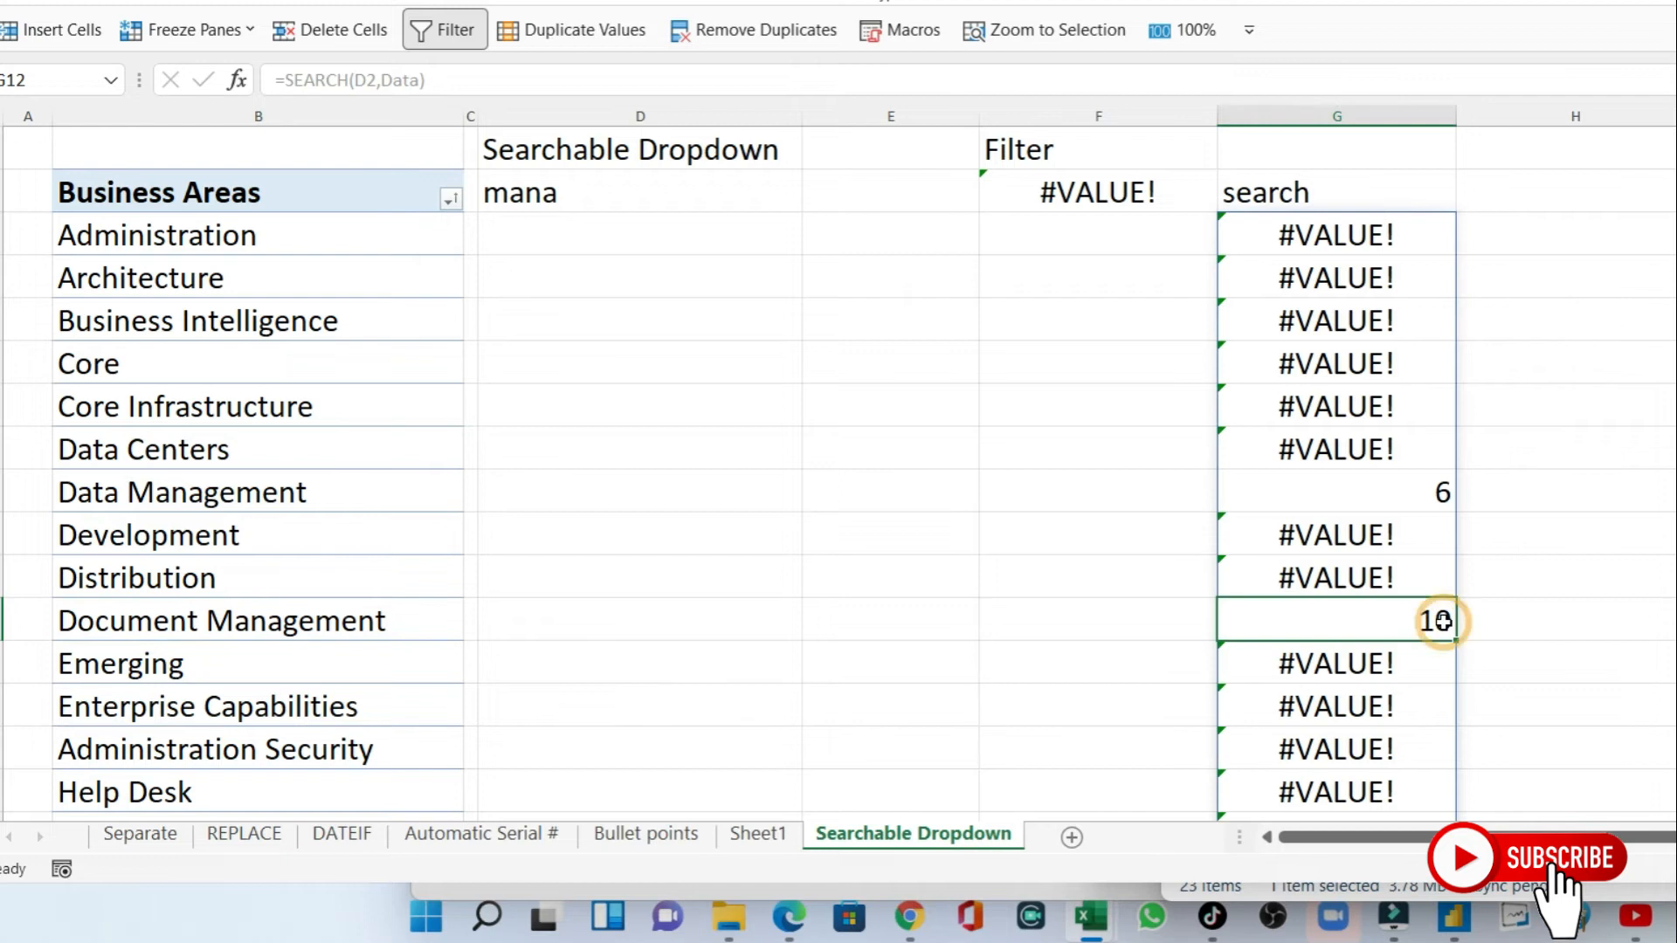
click(1407, 505)
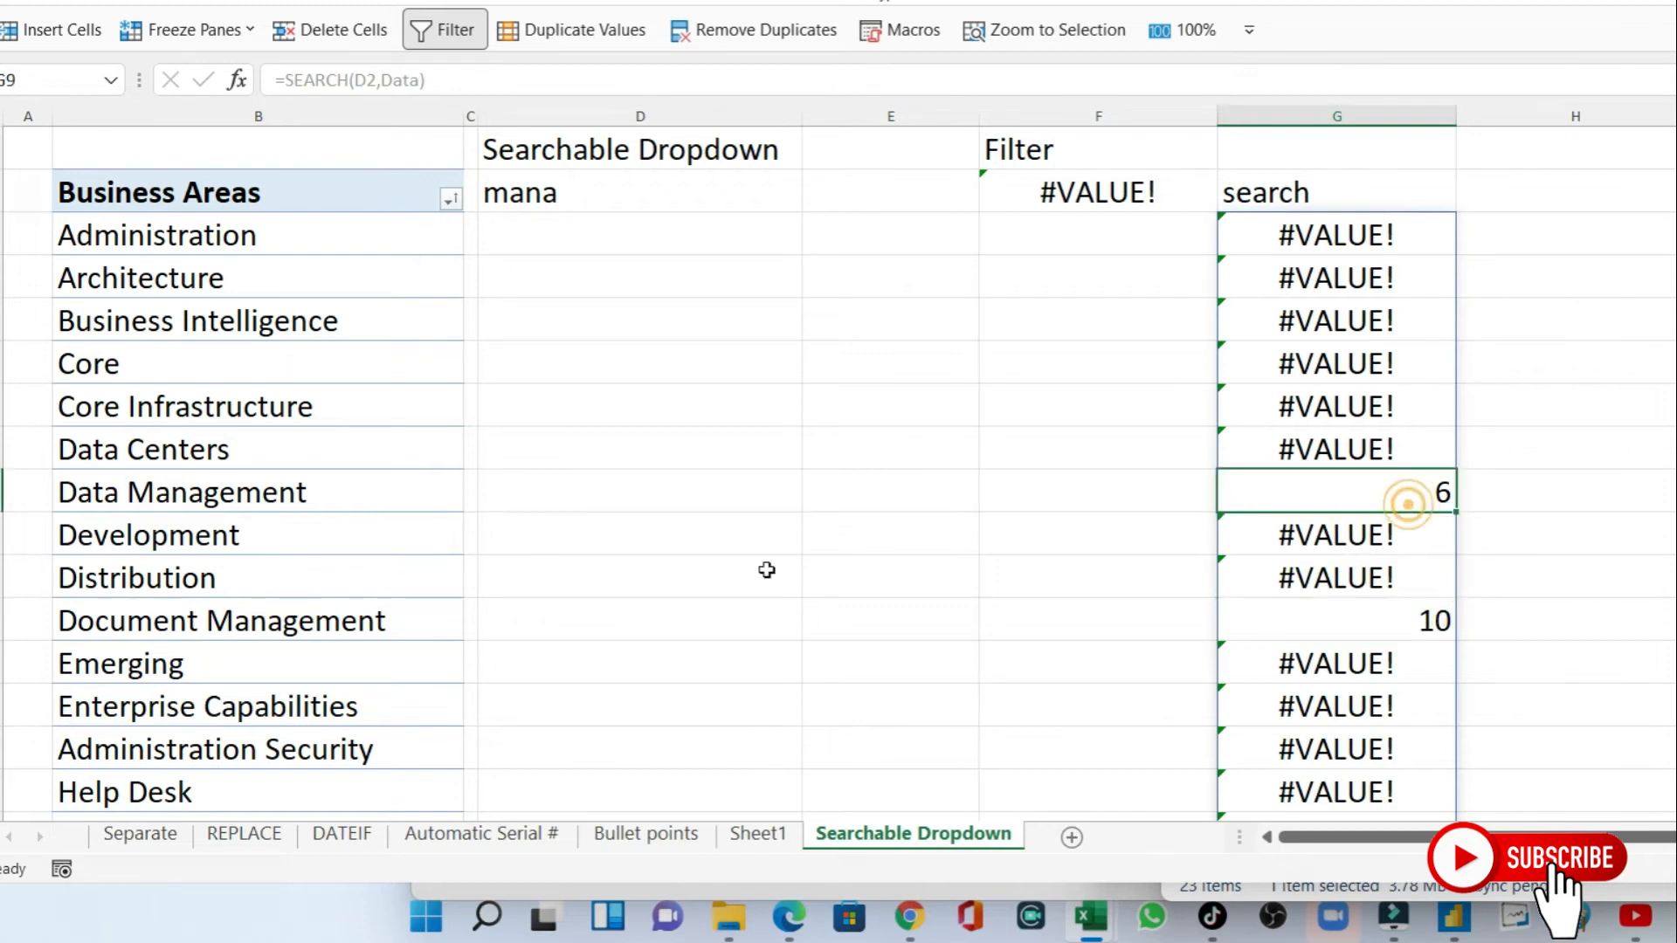
scroll(1328, 381, down, 1)
scroll(1329, 381, down, 6)
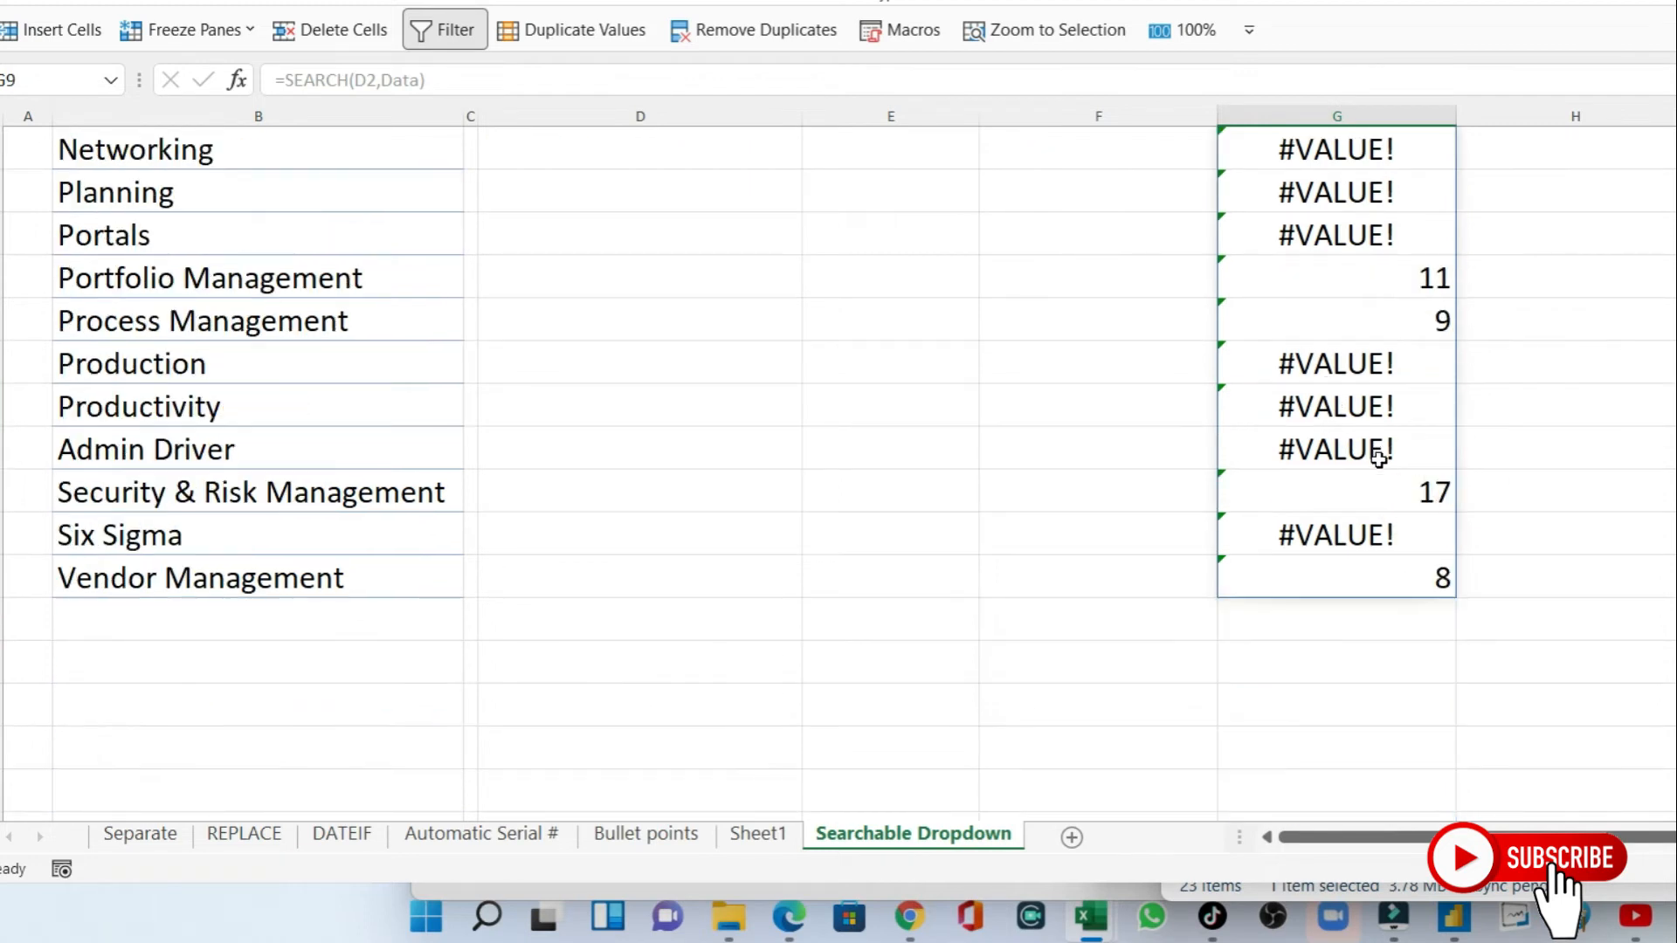
scroll(1363, 402, up, 7)
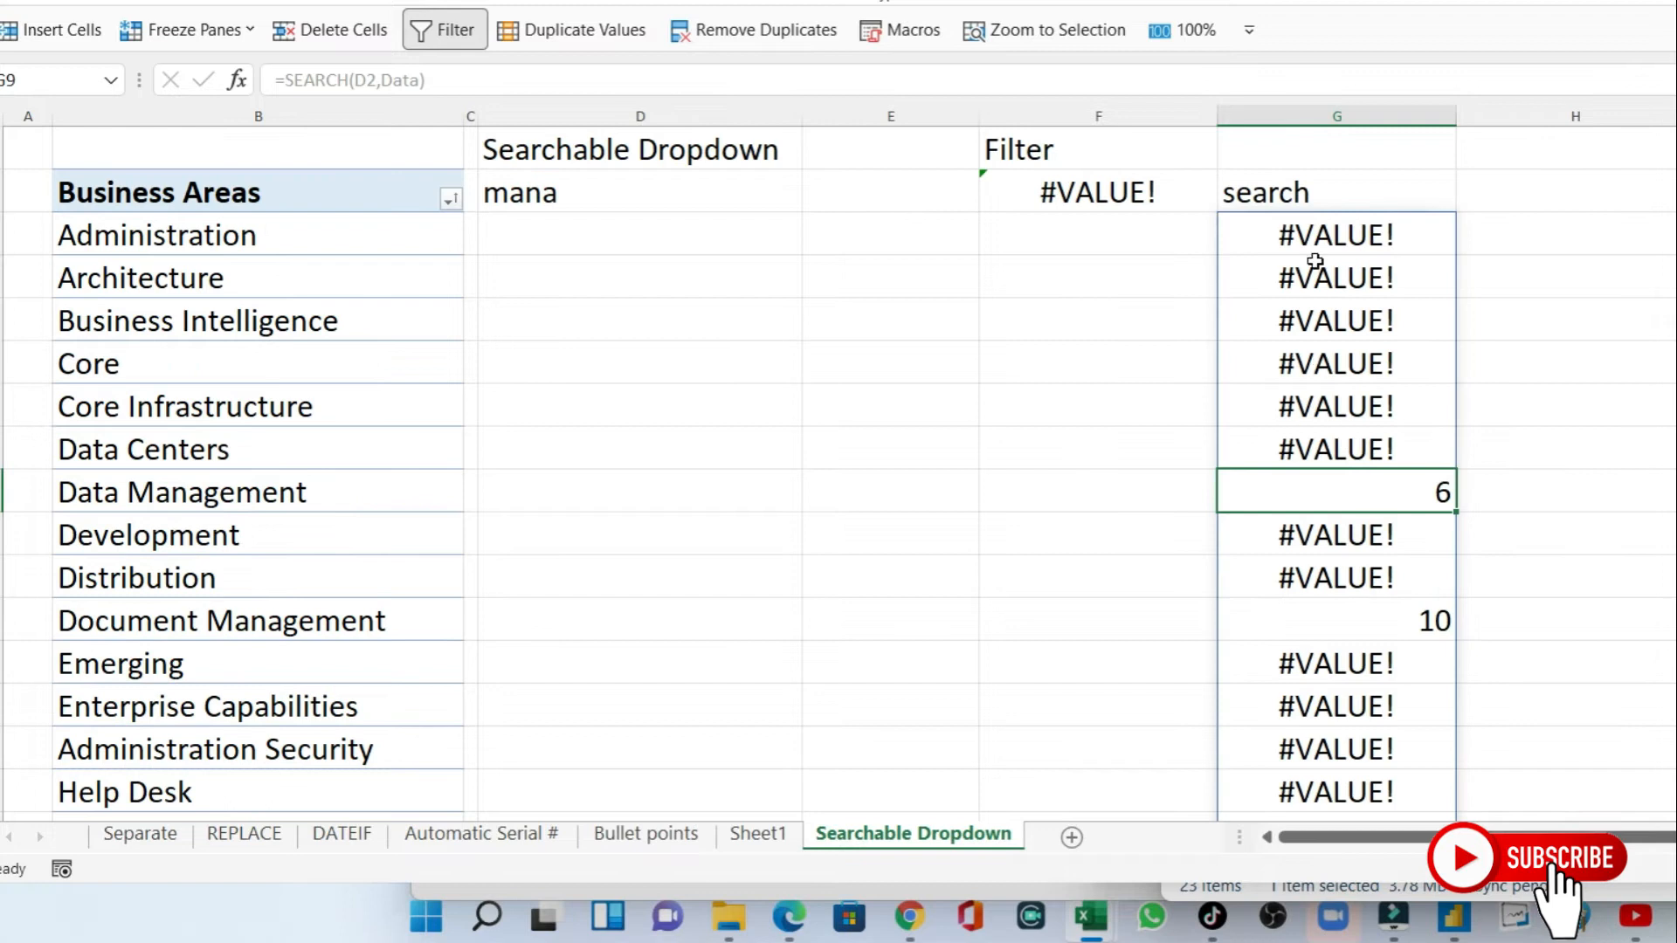
click(1062, 160)
click(1274, 199)
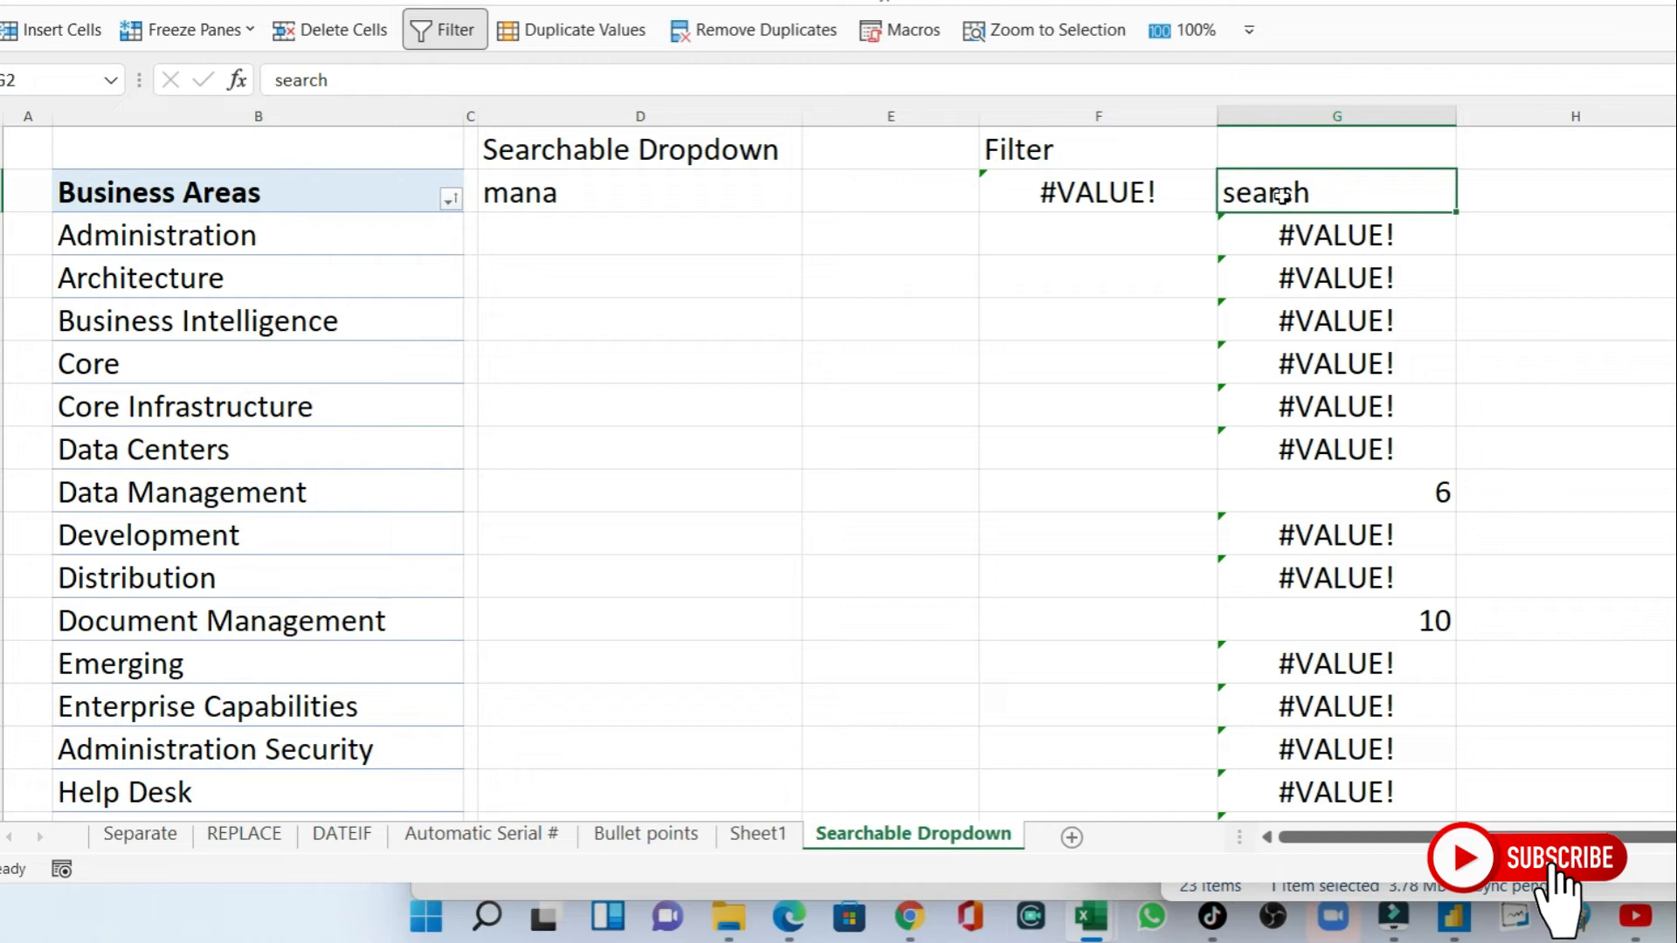
click(1312, 234)
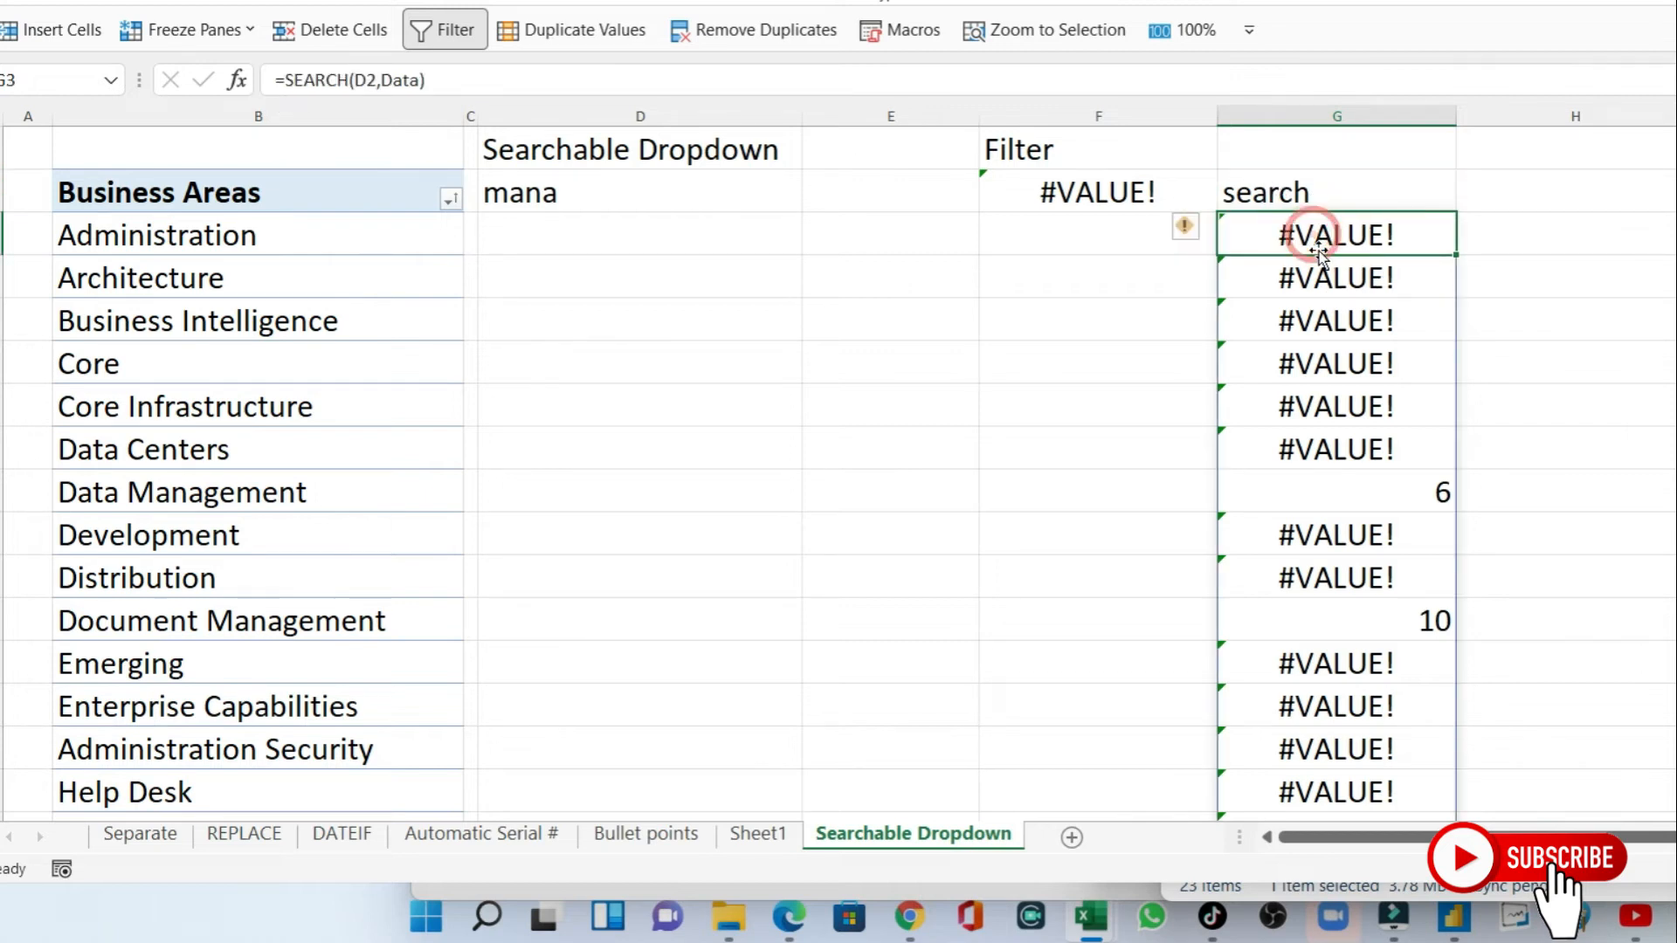
click(1392, 461)
click(1396, 486)
click(1415, 622)
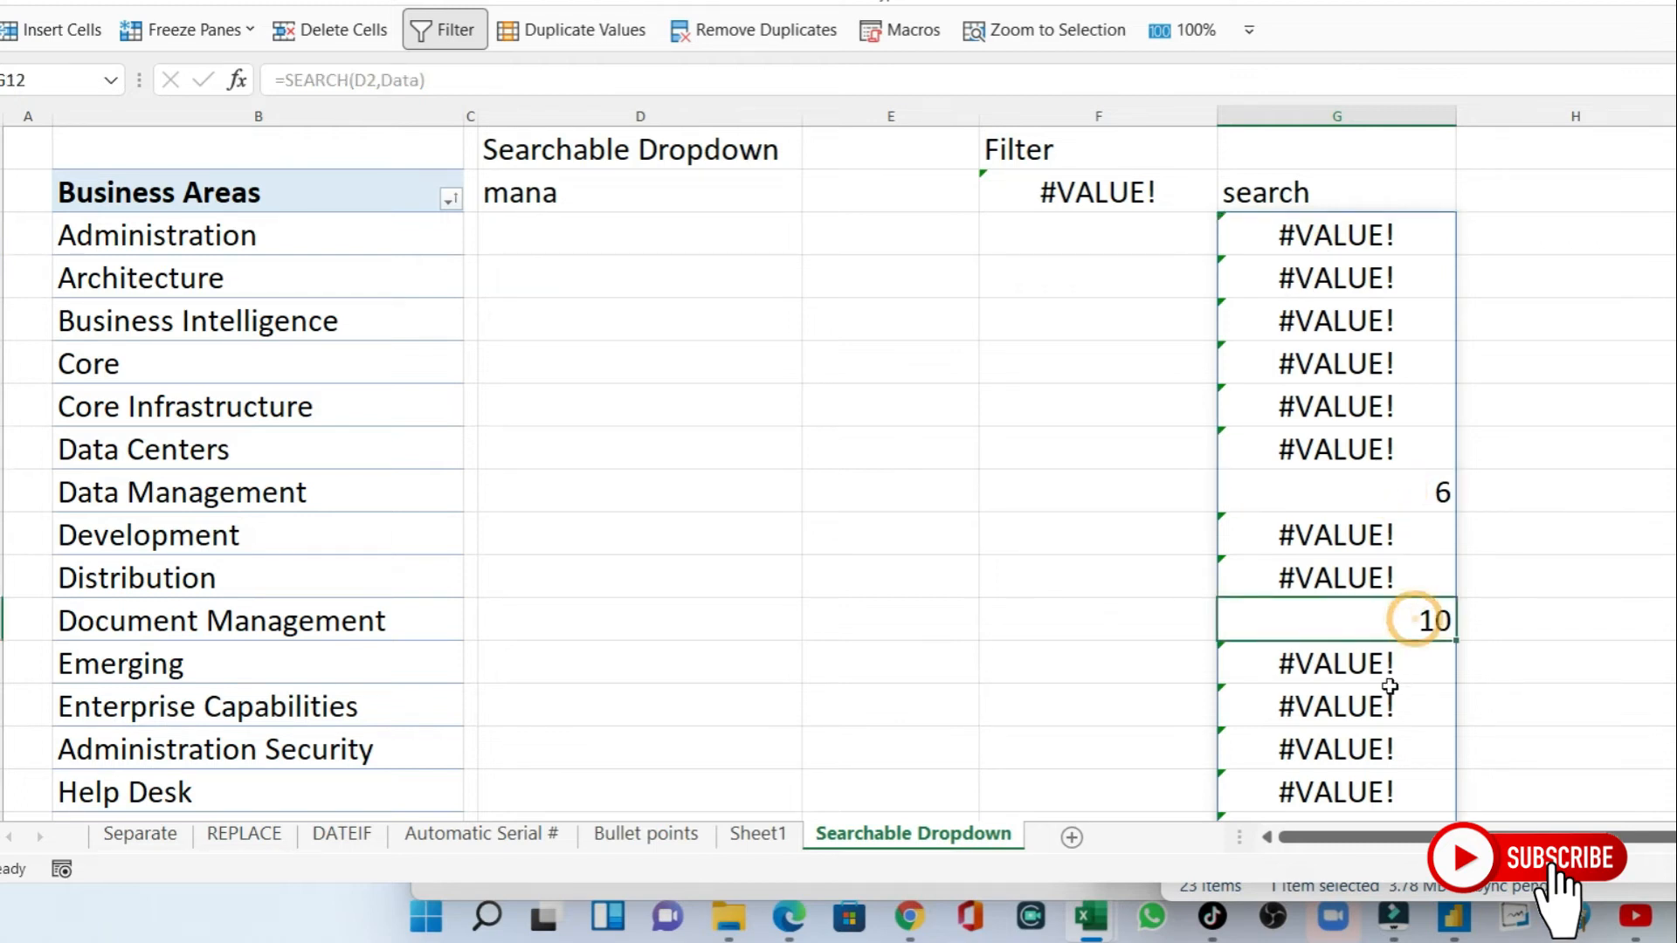
Copy the expression SEARCH(D2,Data) from the formula in cell G3, leaving that cell's formula as it is.
click(1064, 201)
click(1307, 192)
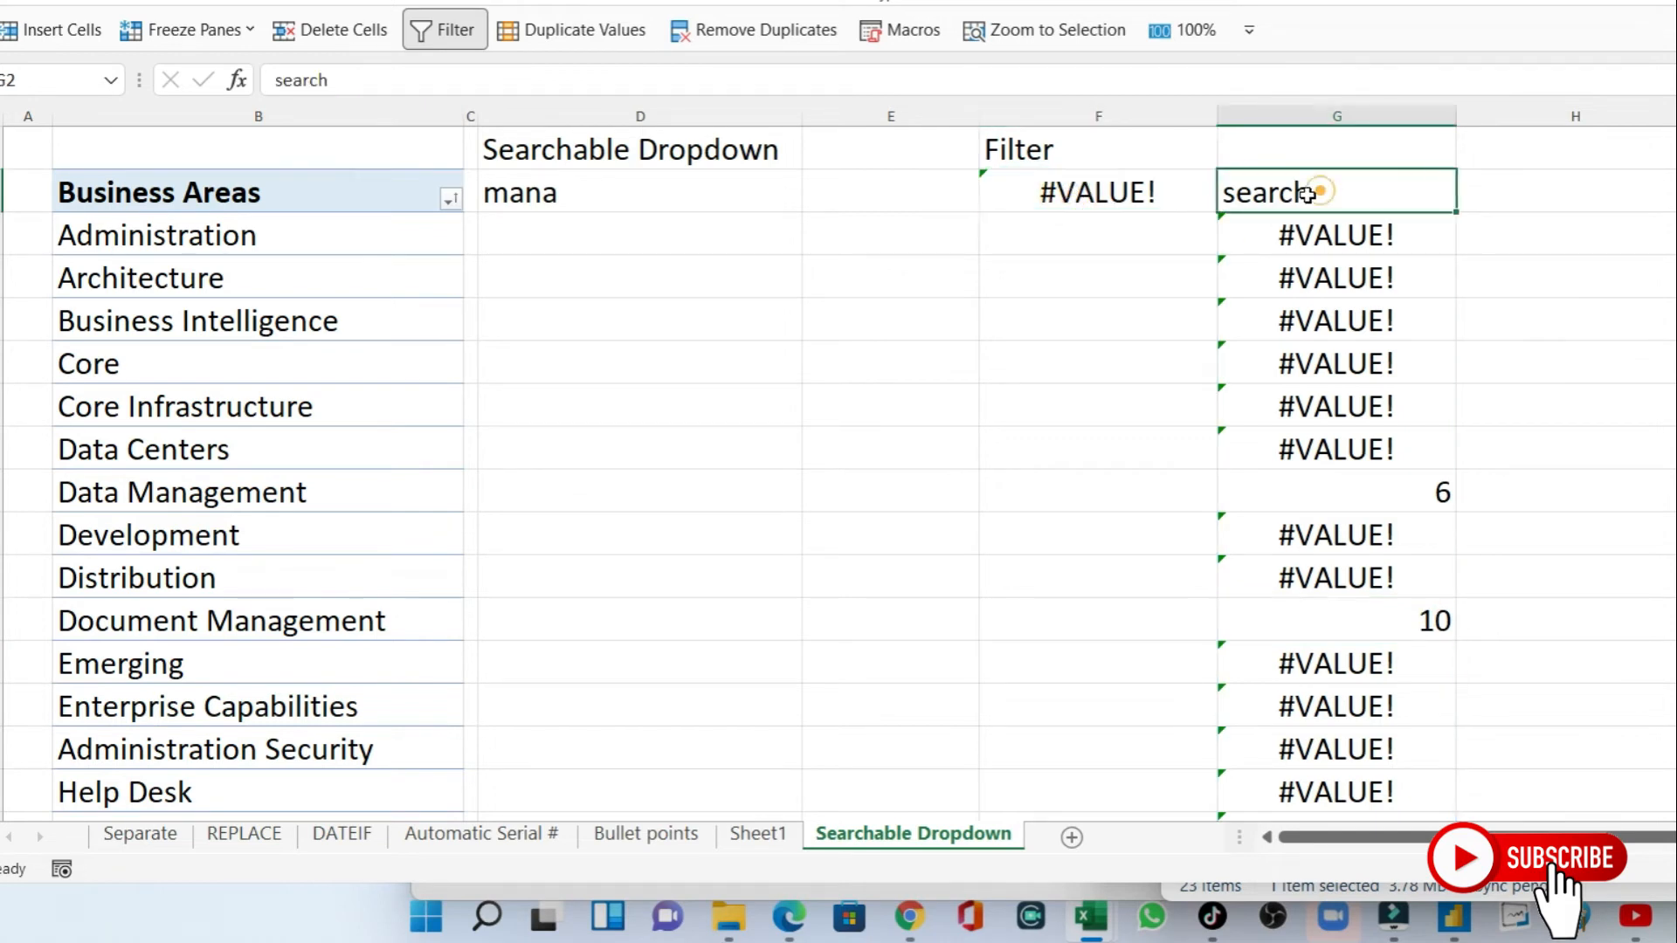
click(1322, 237)
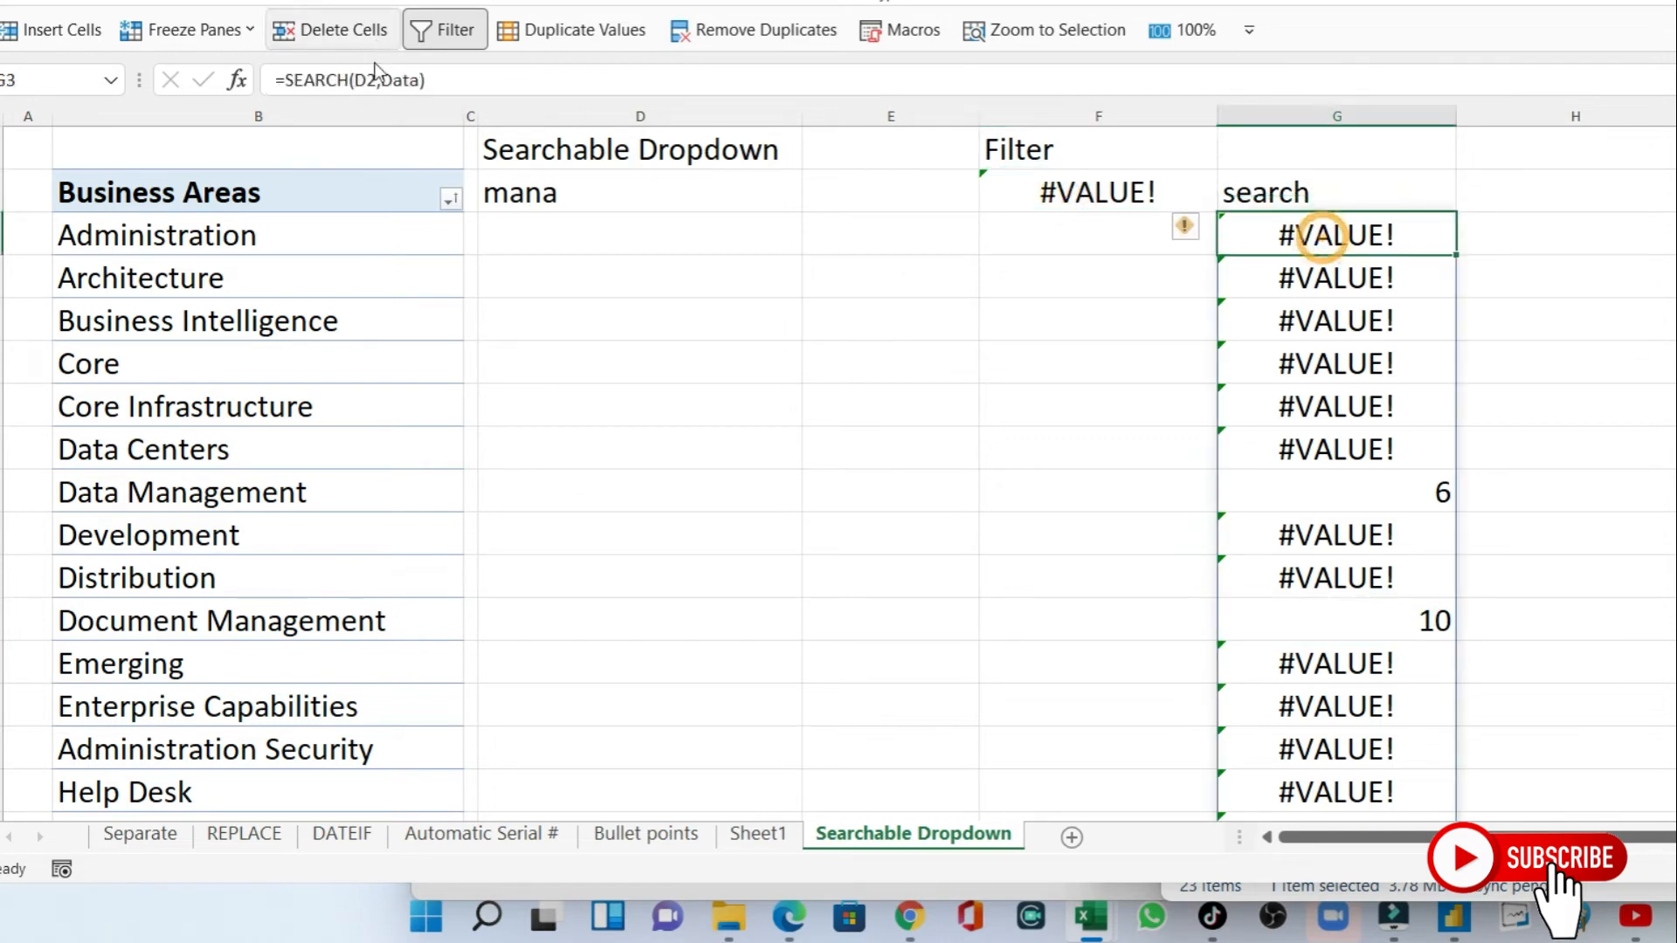
drag(286, 79, 427, 79)
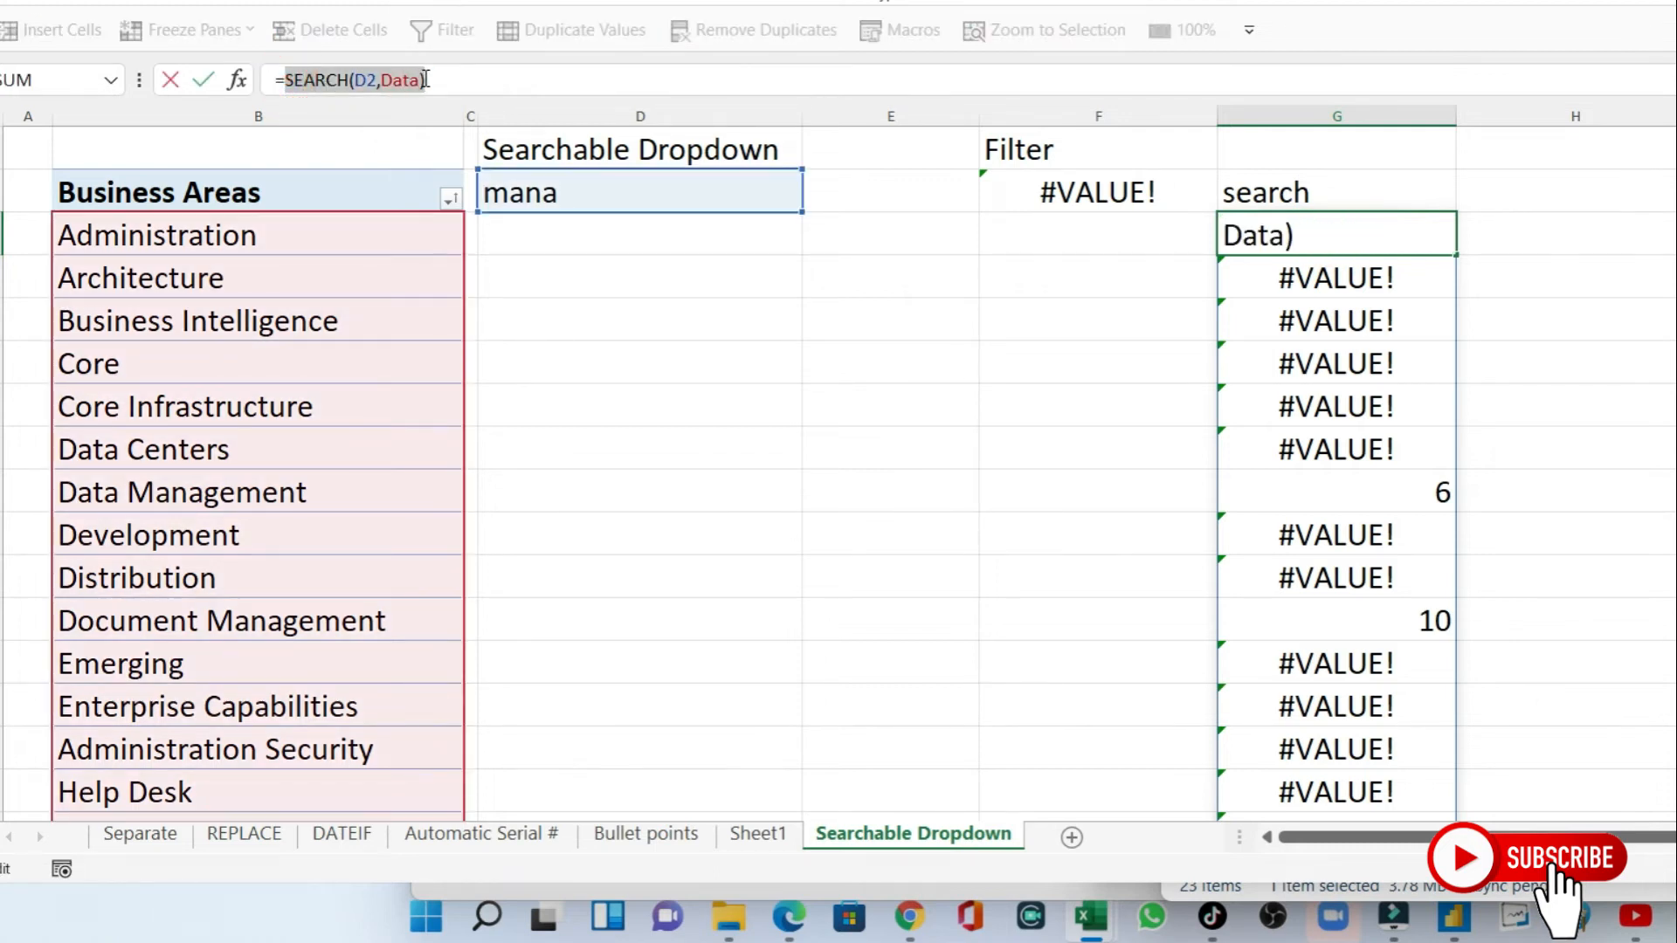
key(Escape)
Insert SEARCH(D2,Data) as the include argument of the FILTER formula in cell F2, replacing its closing parenthesis.
click(1076, 191)
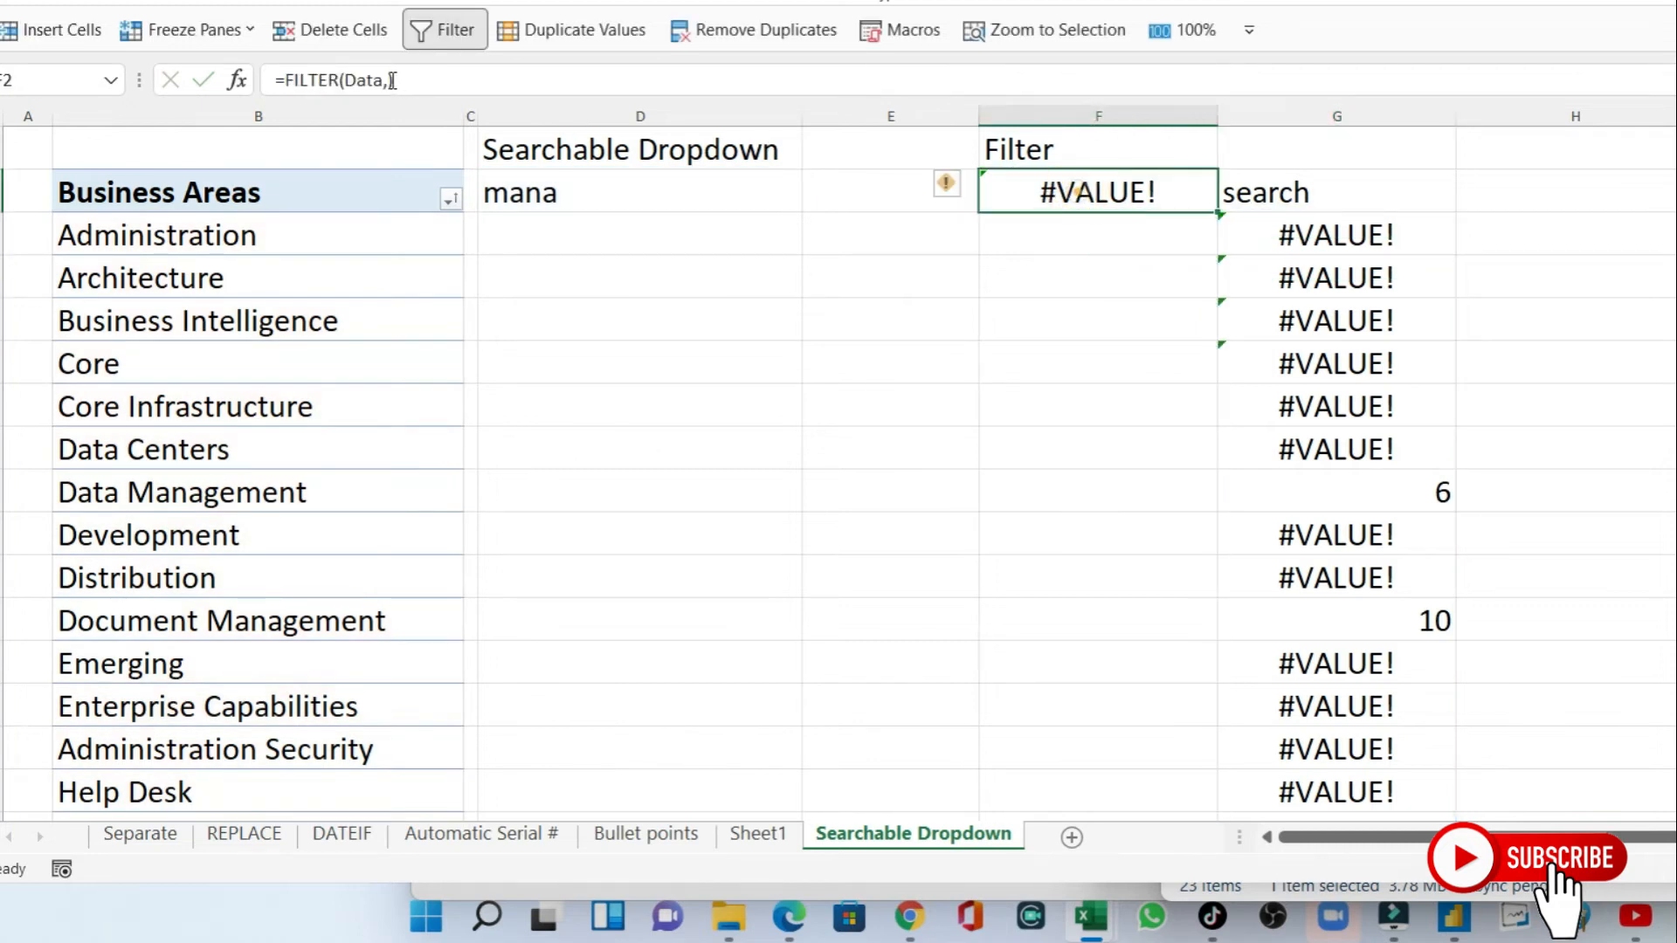
click(417, 80)
key(BackSpace)
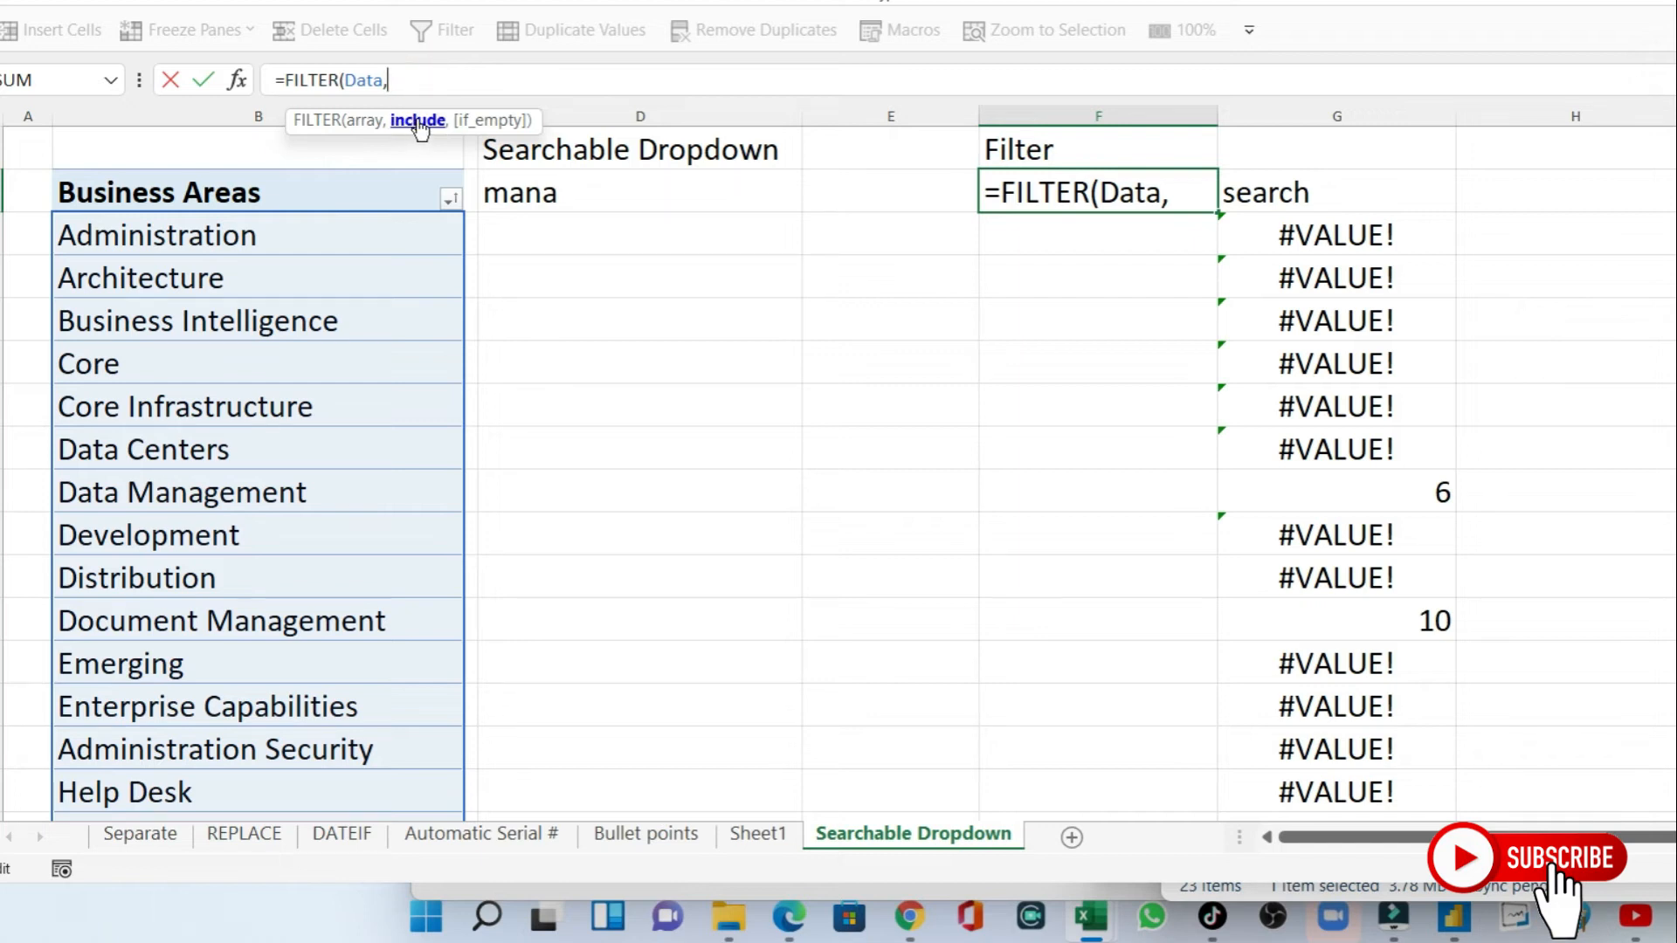
text(SEARCH(D2,Data))
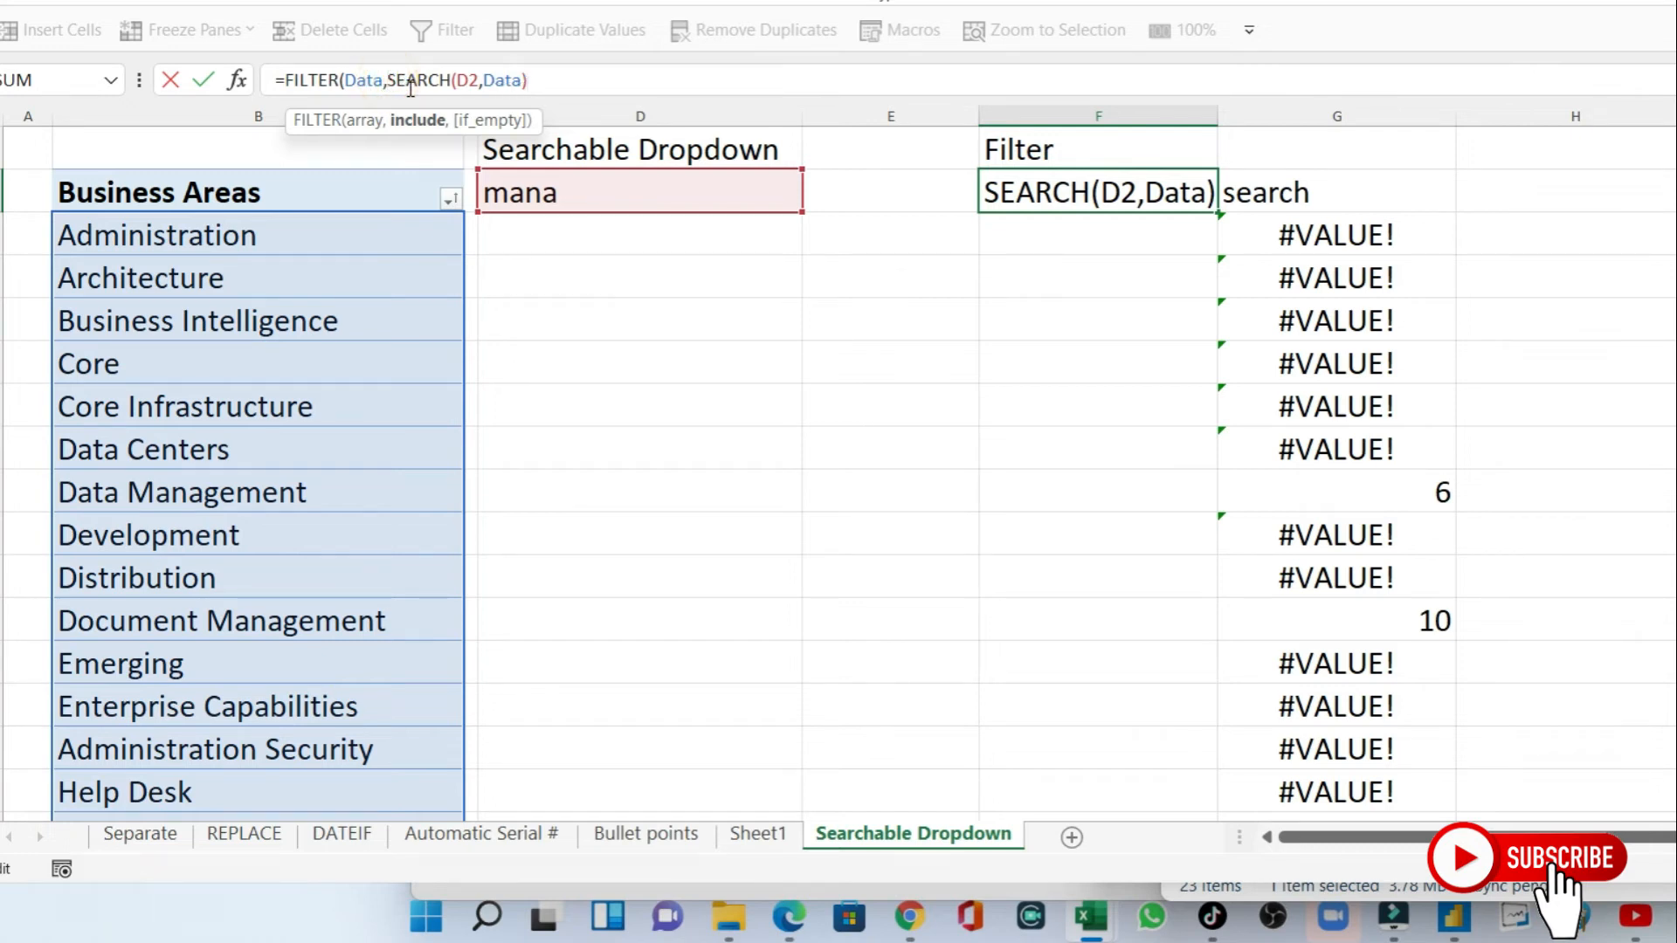
Wrap the SEARCH expression in F2's formula in ISNUMBER, giving =FILTER(Data,ISNUMBER(SEARCH(D2,Data)).
text(is)
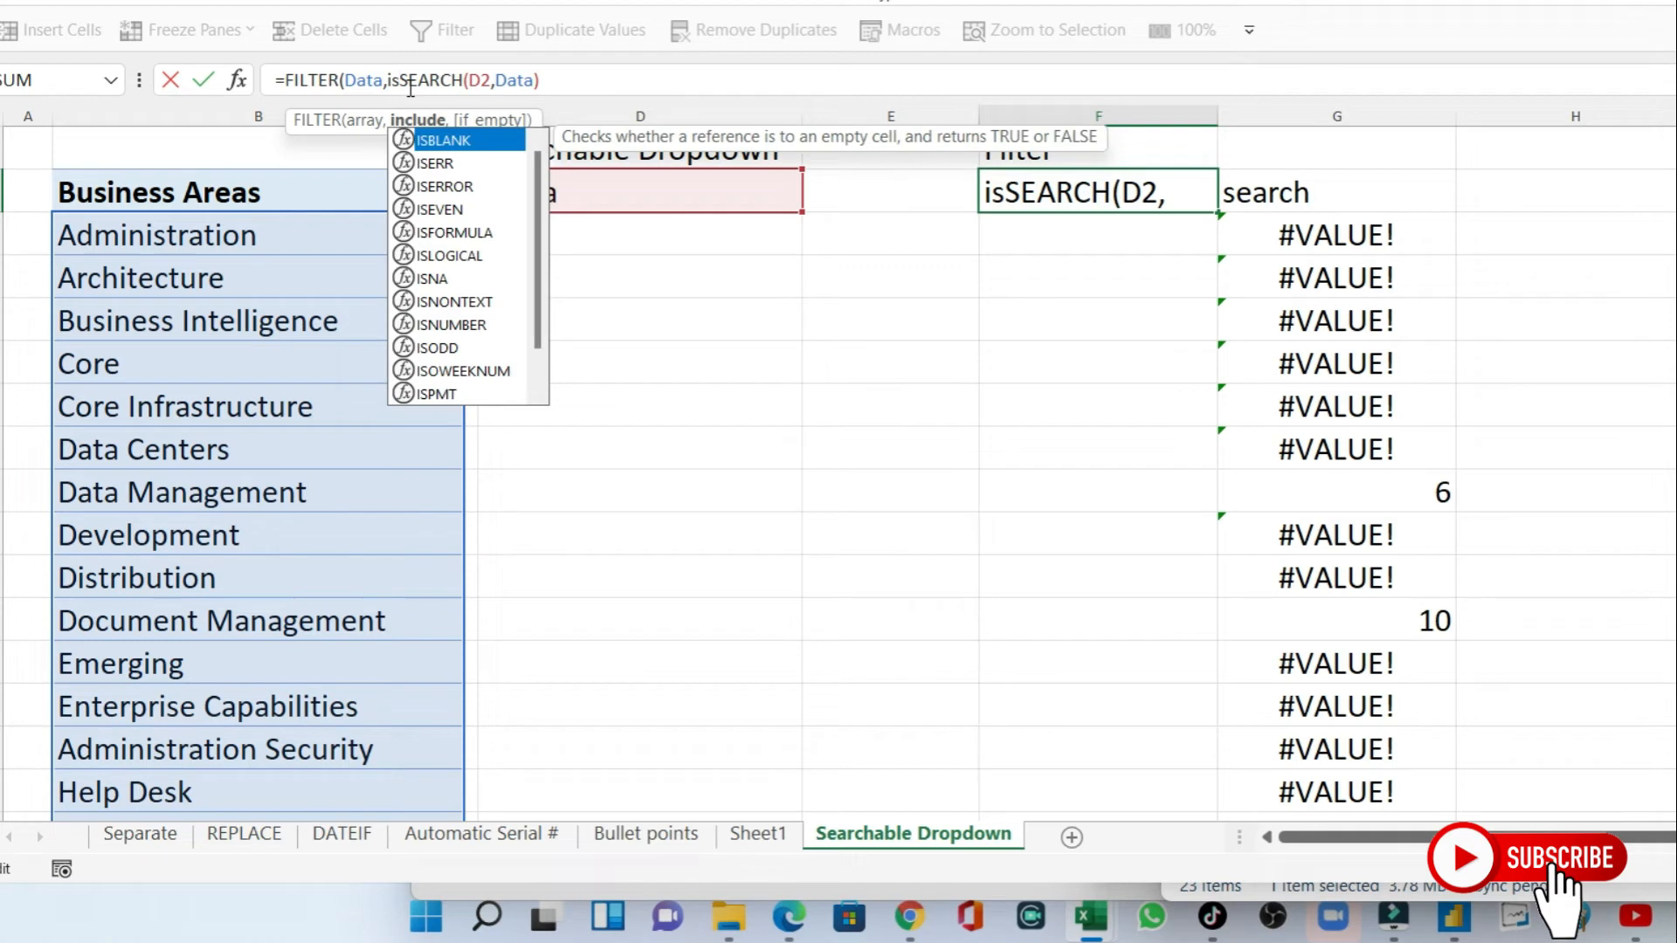
text(nu)
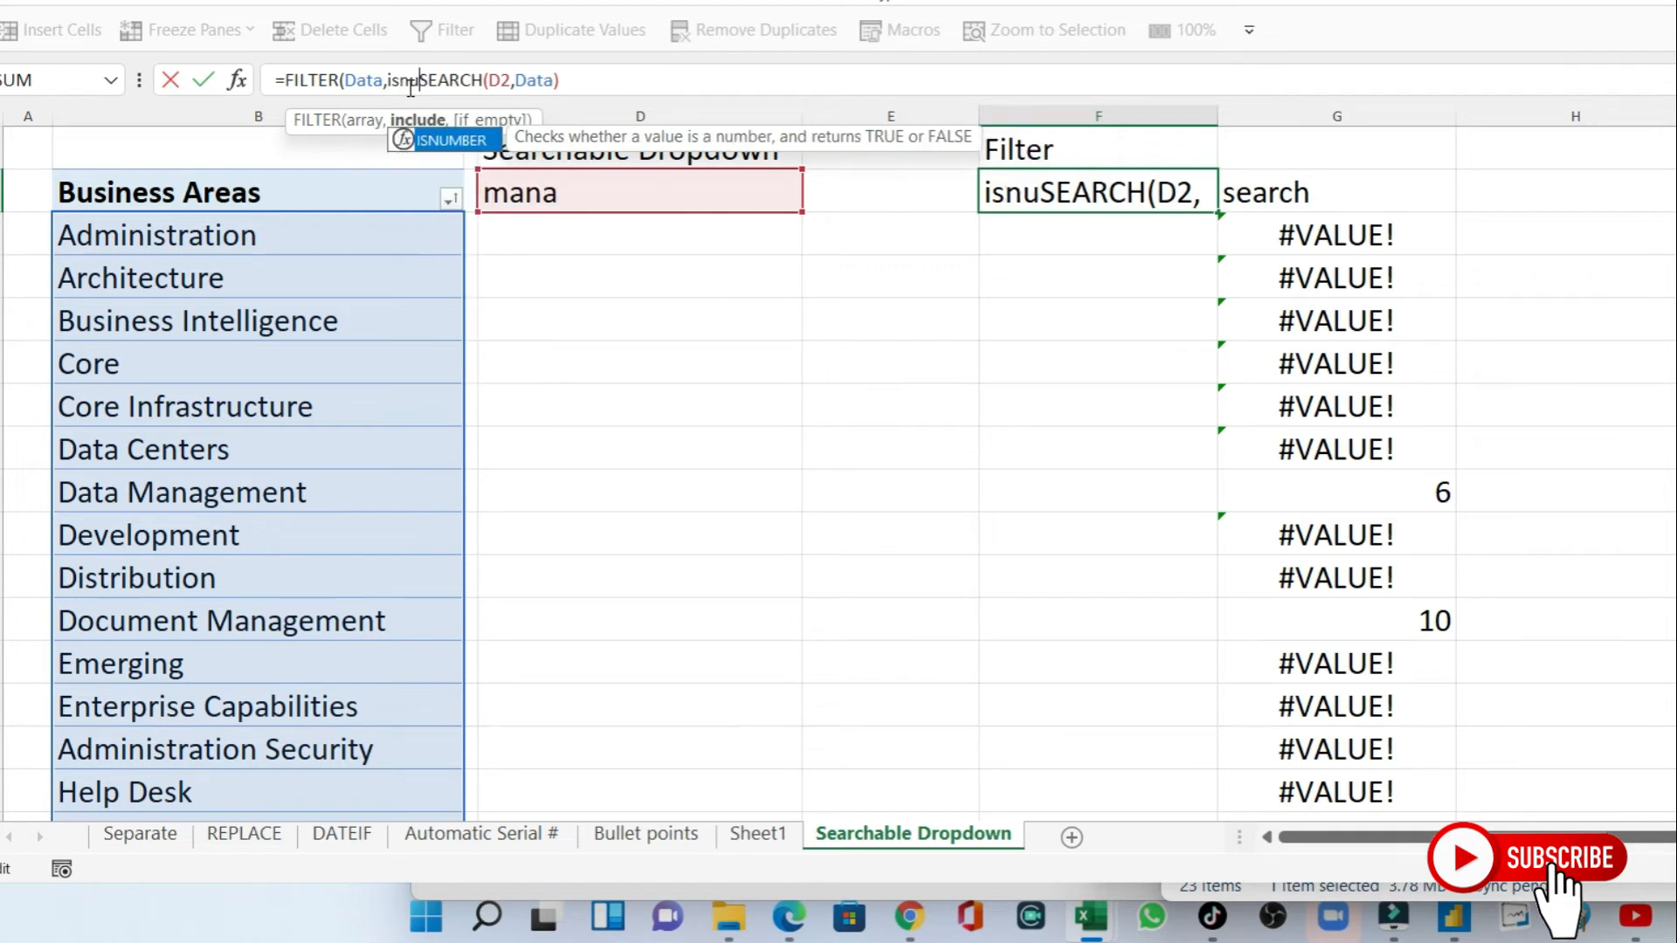
key(Tab)
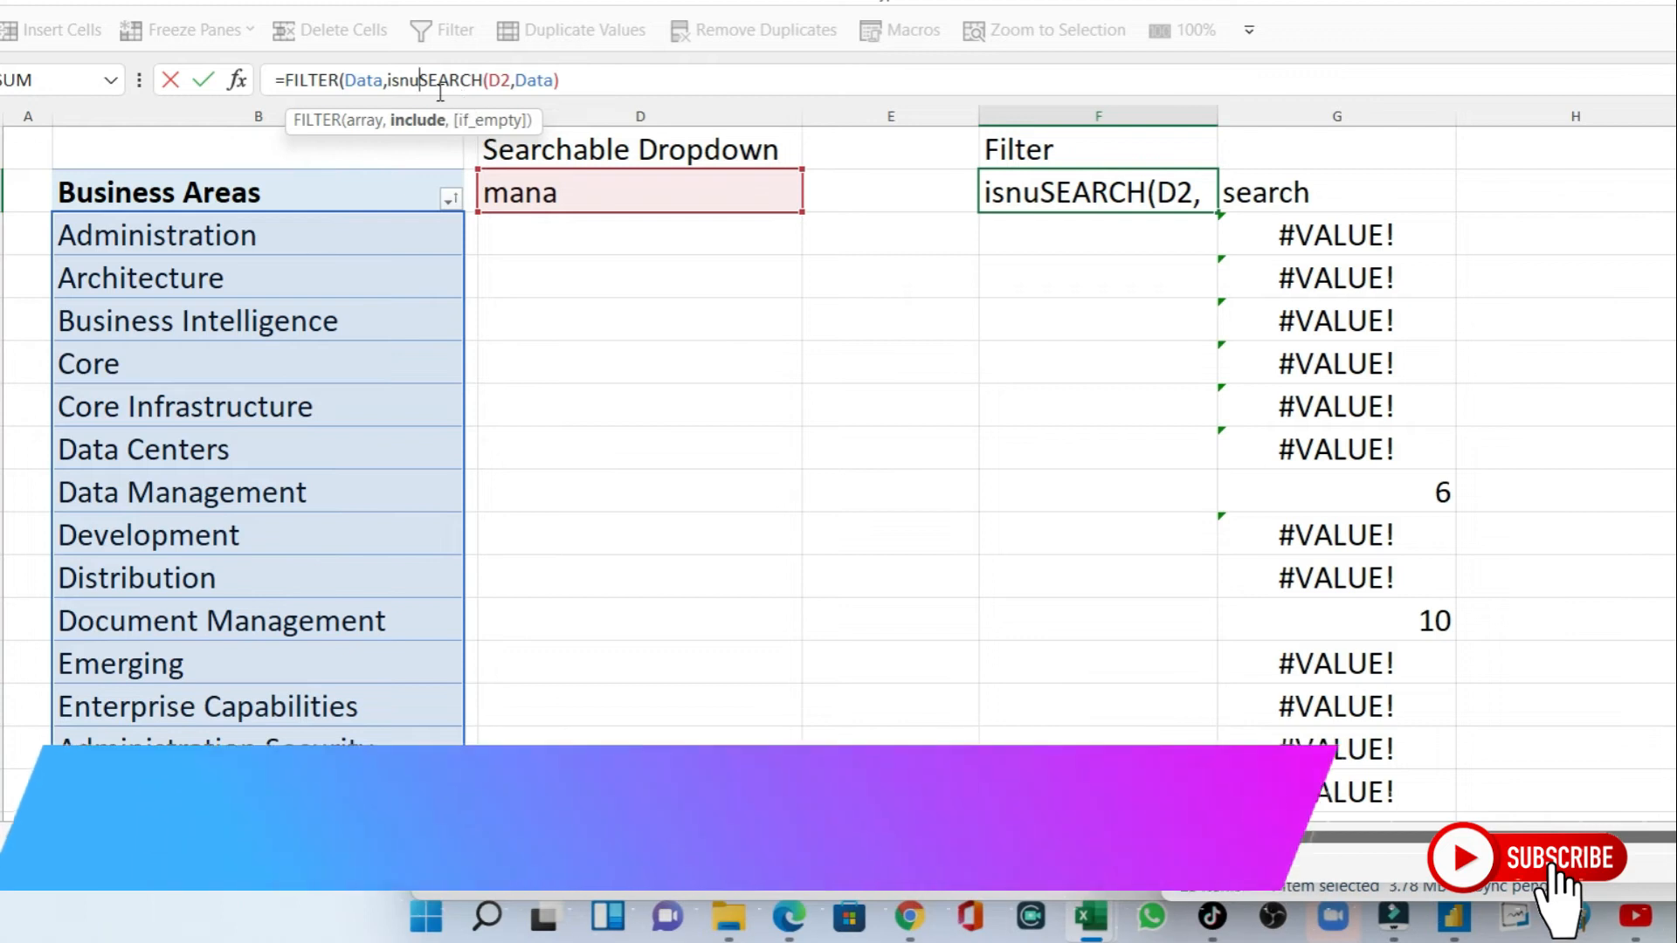
text(M)
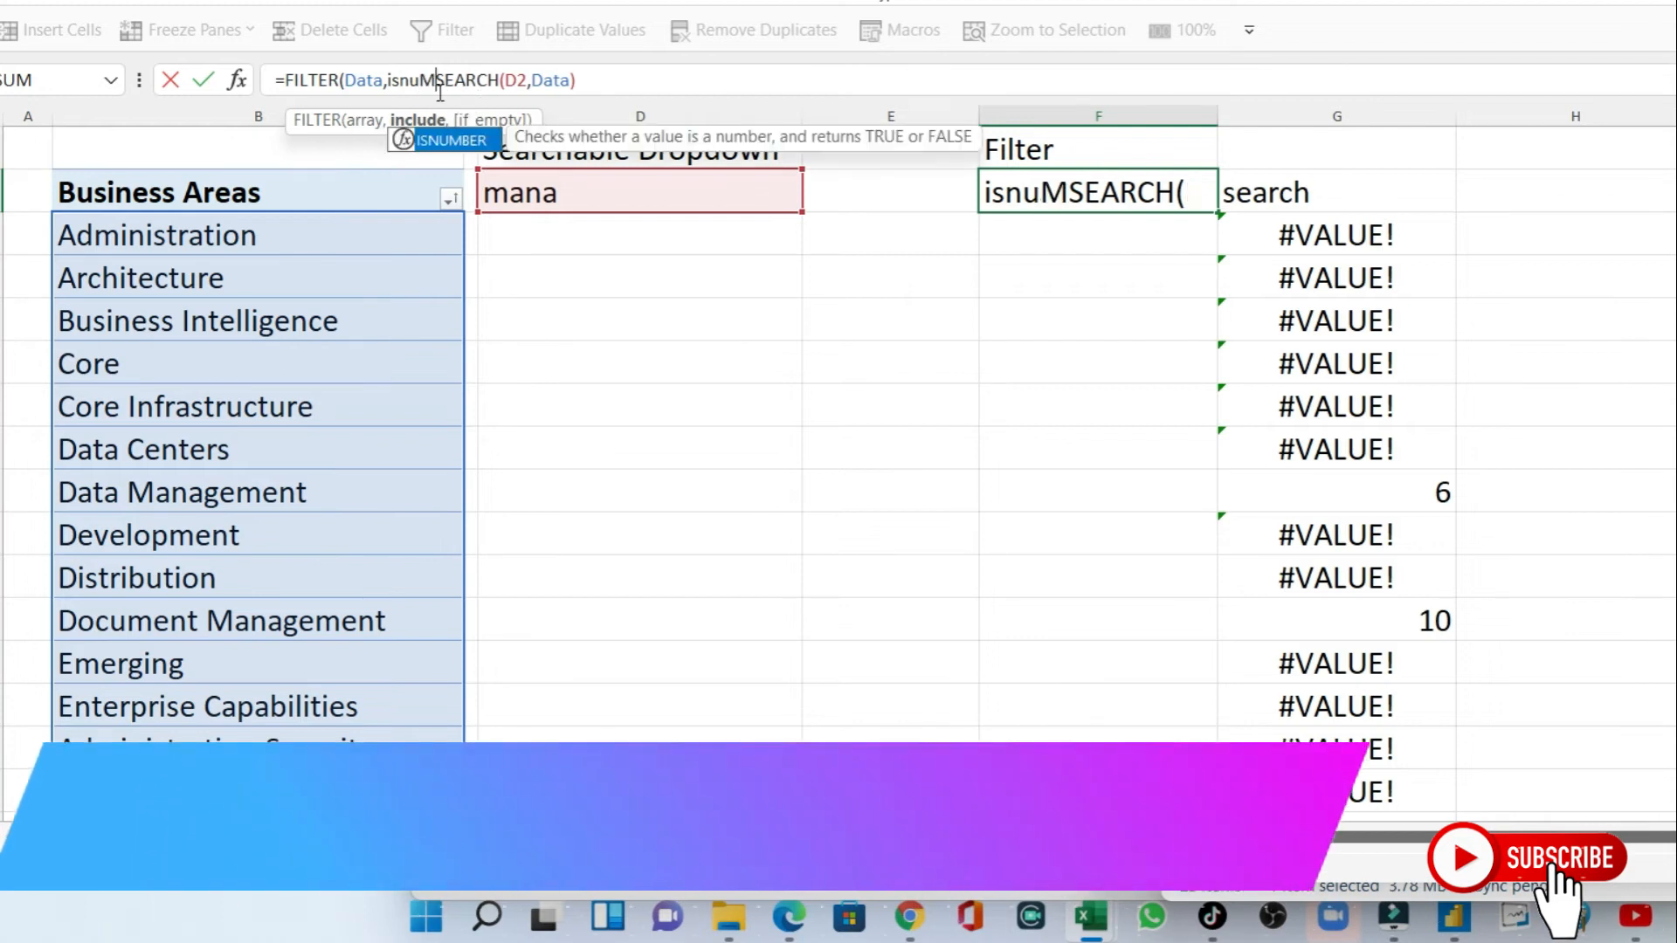
double_click(442, 141)
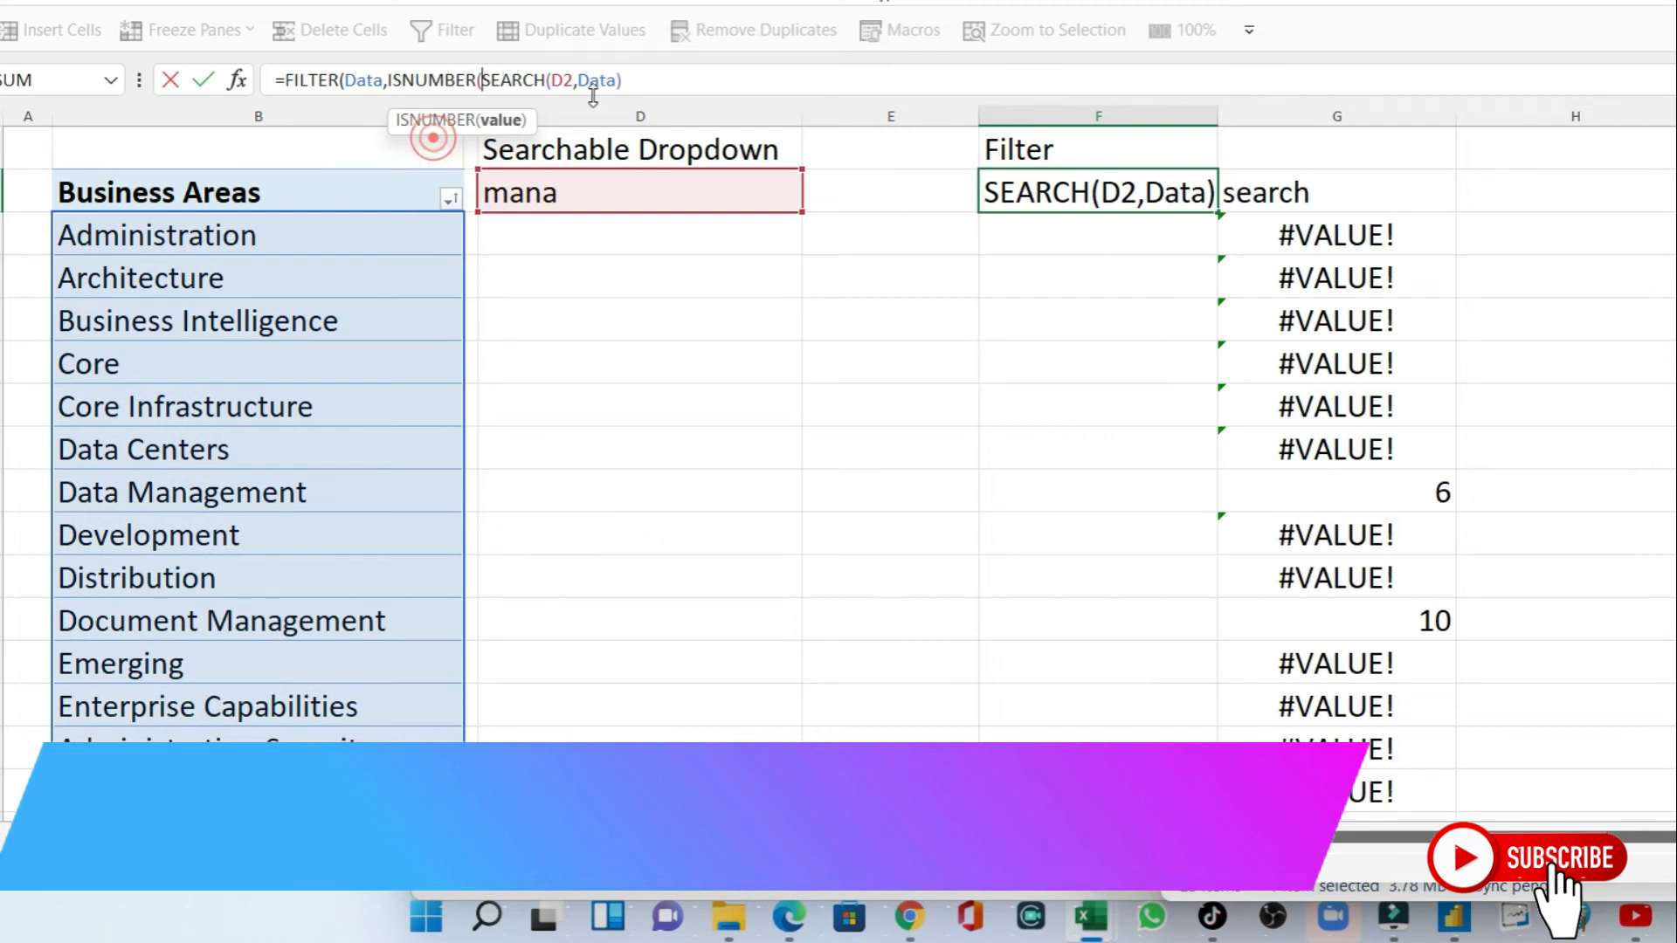
click(622, 79)
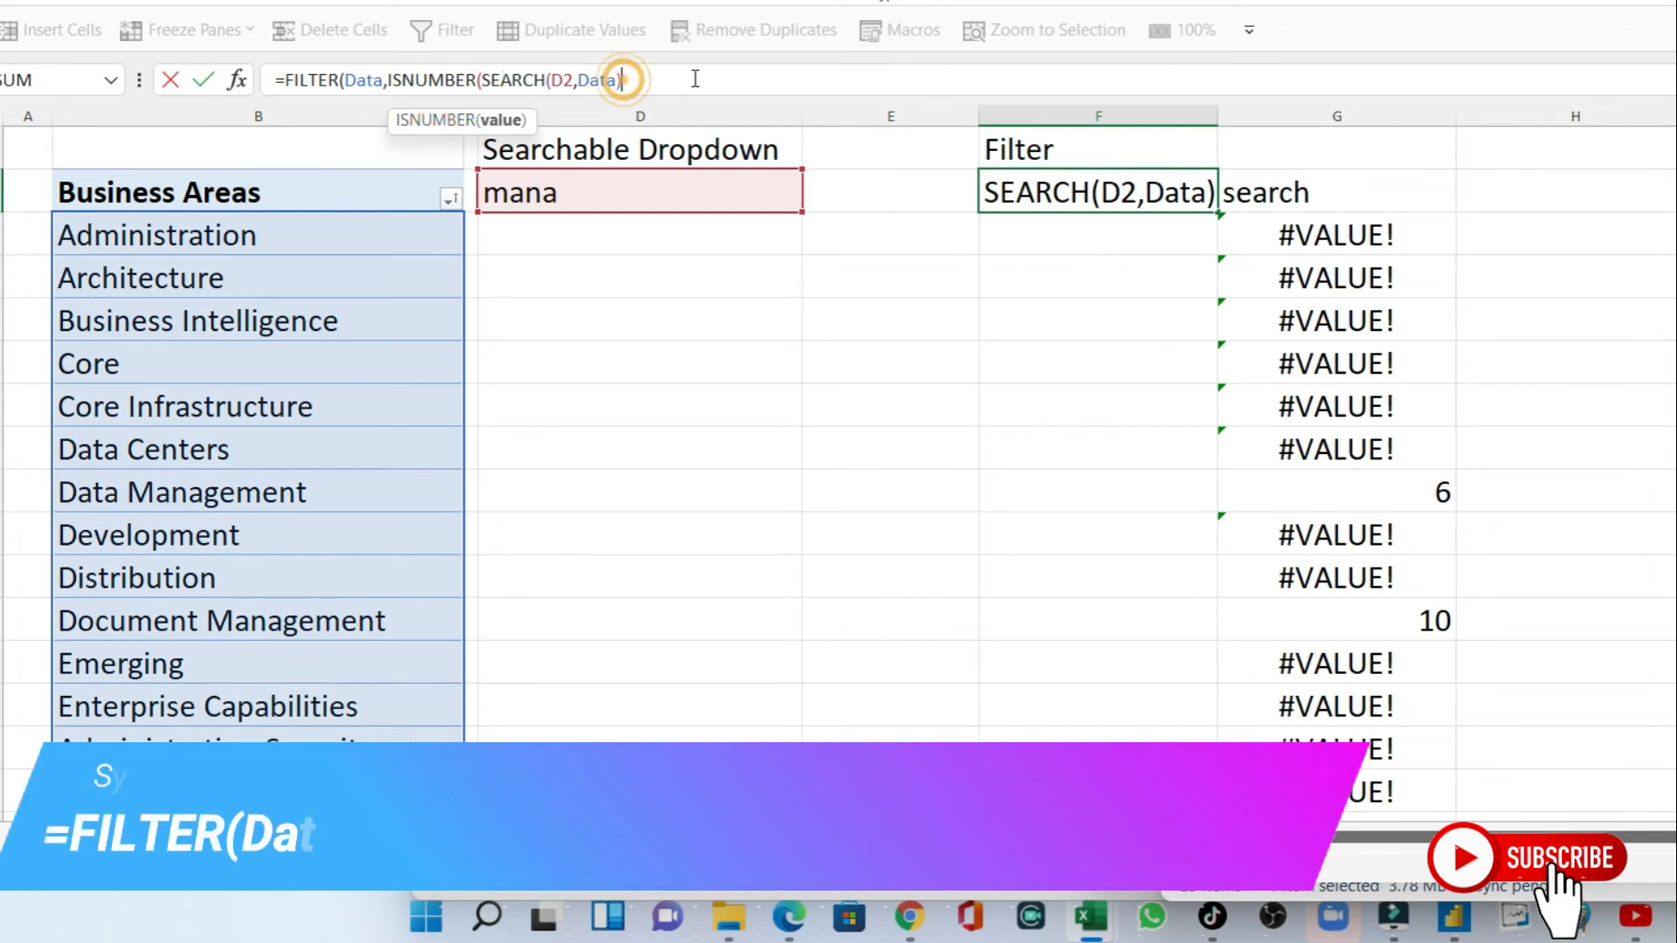
text())
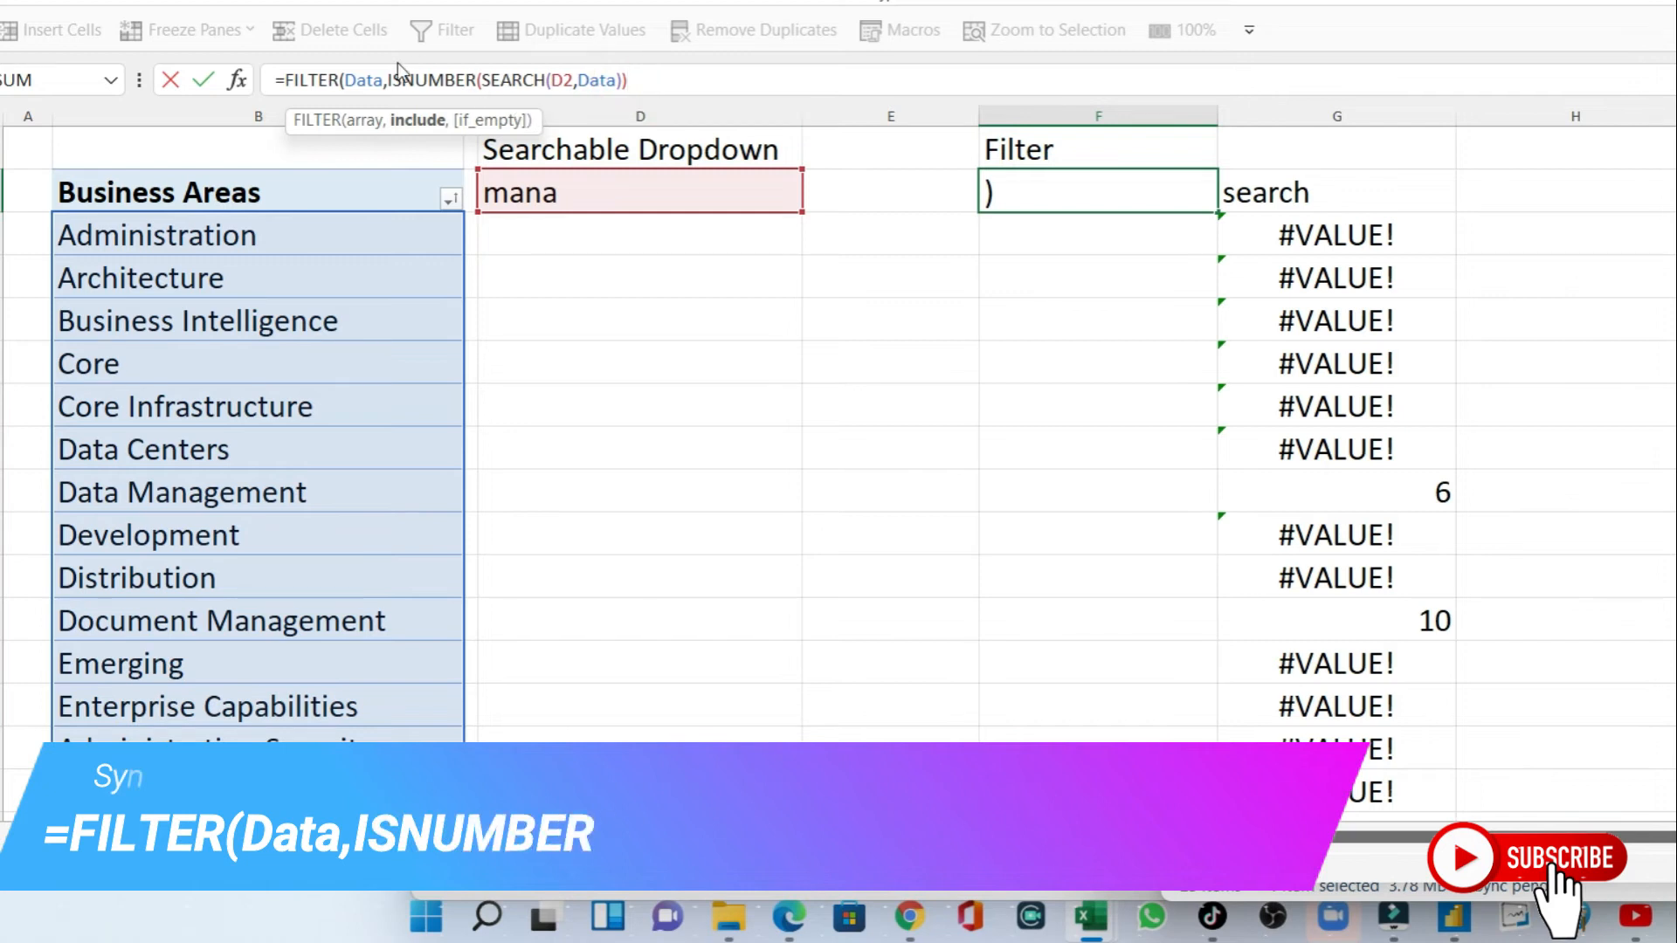
Complete F2's formula as =FILTER(Data,ISNUMBER(SEARCH(D2,Data)),"No match") and fit column F's width to its contents.
drag(390, 79, 627, 81)
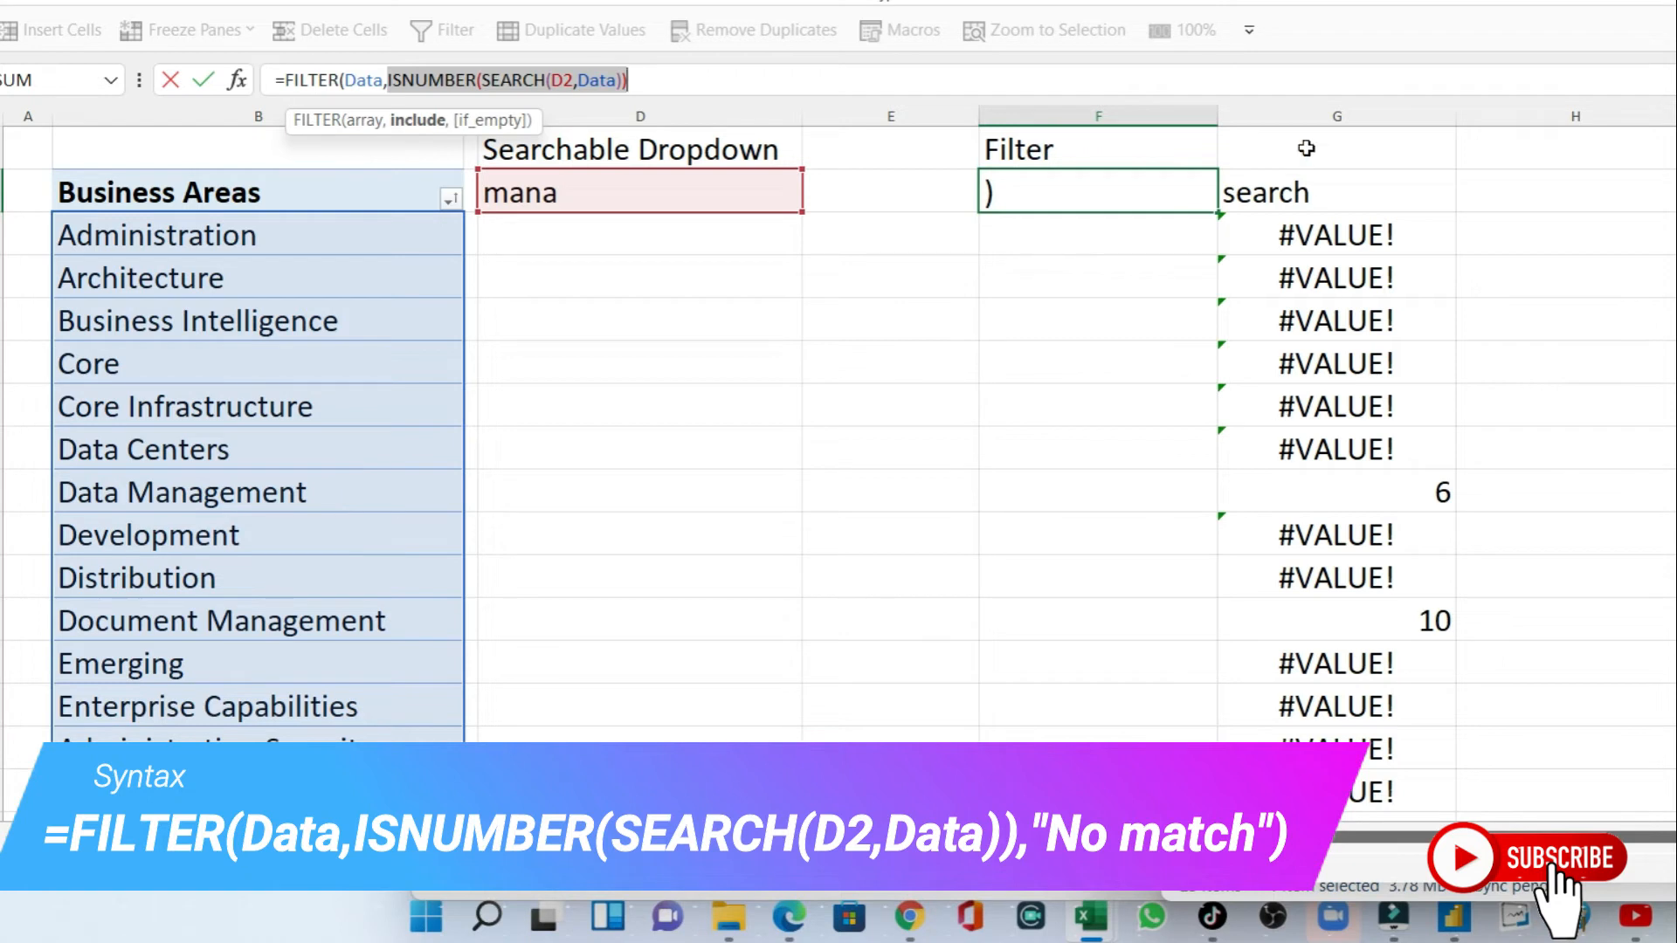
click(635, 87)
text(,)
click(635, 81)
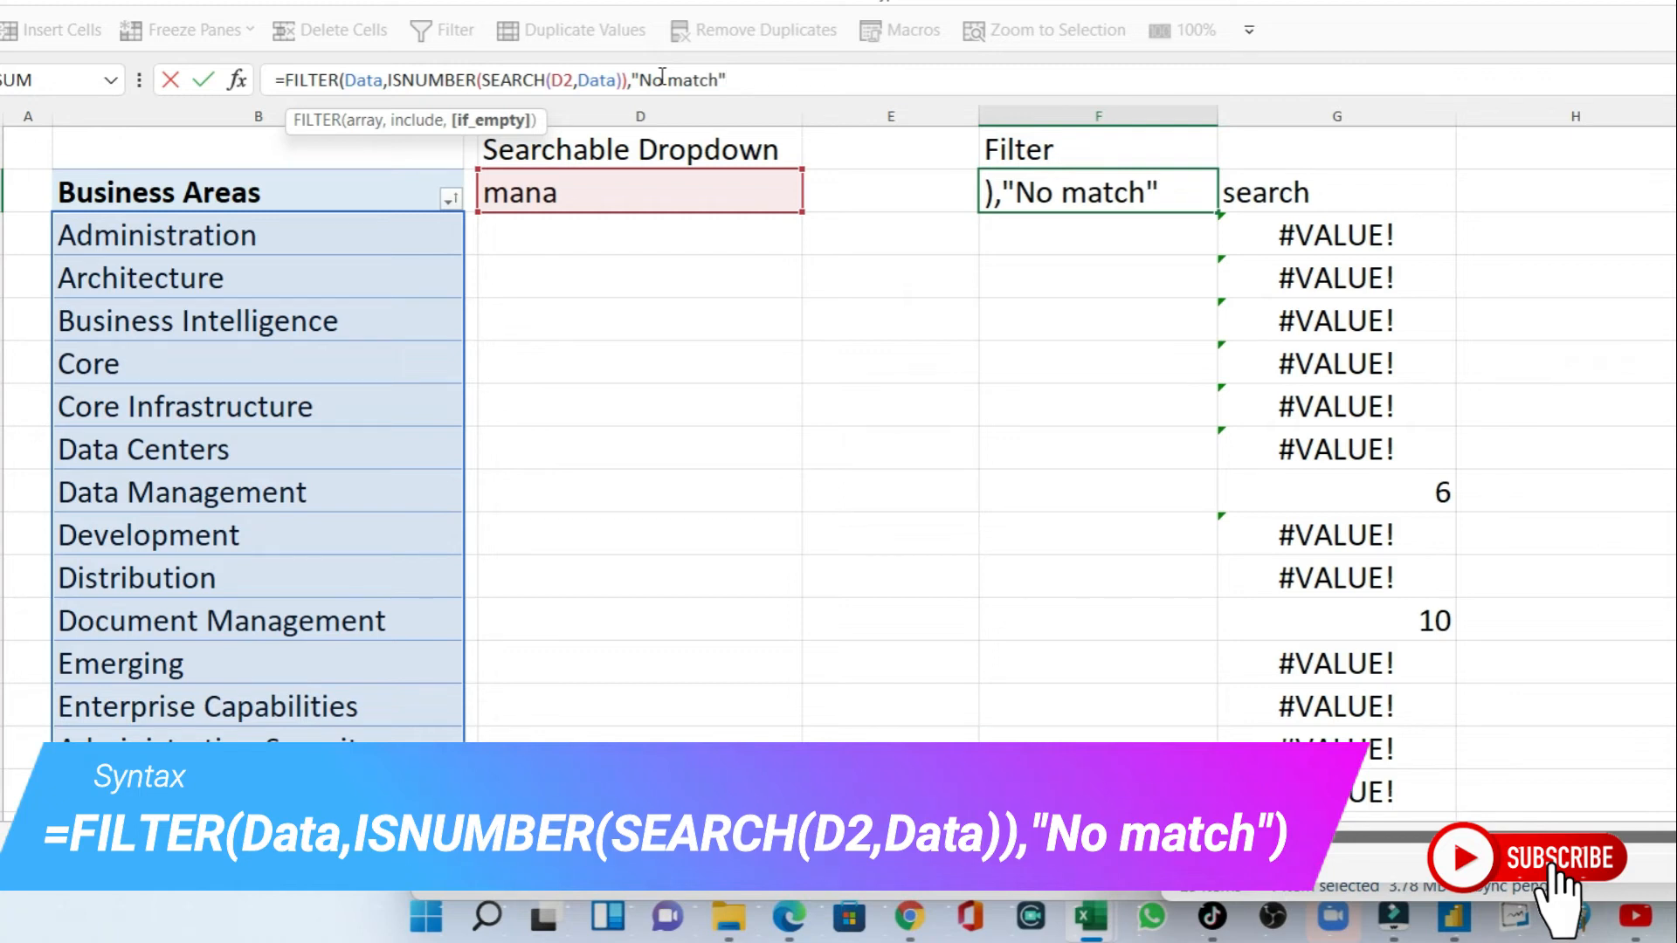
text())
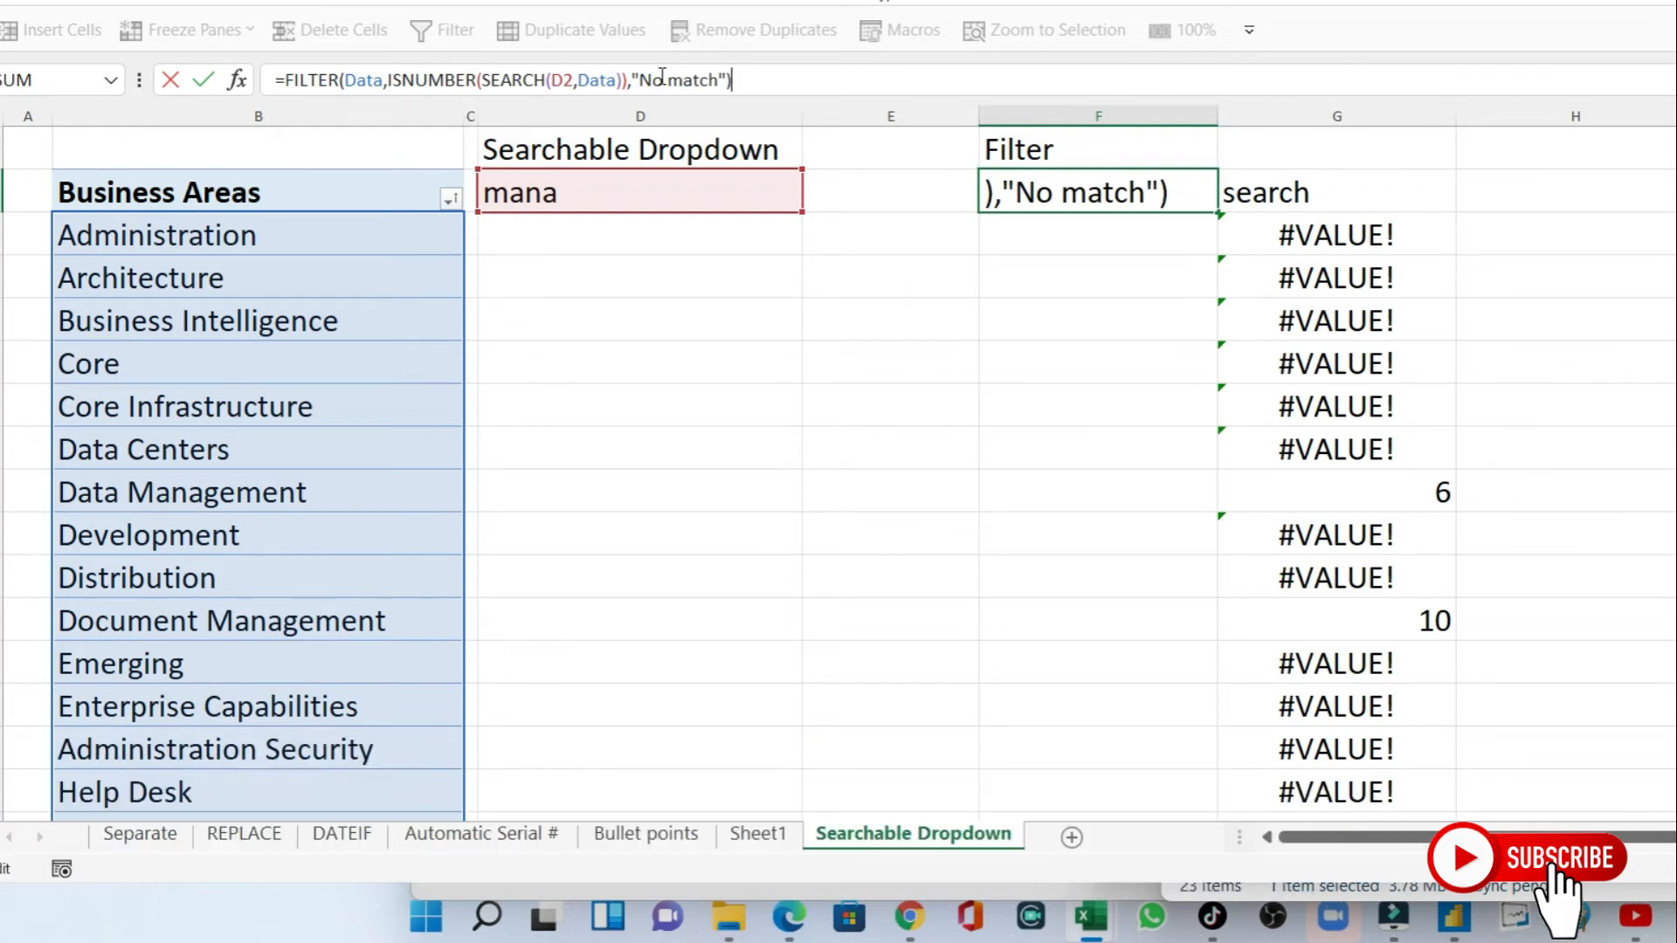
key(Return)
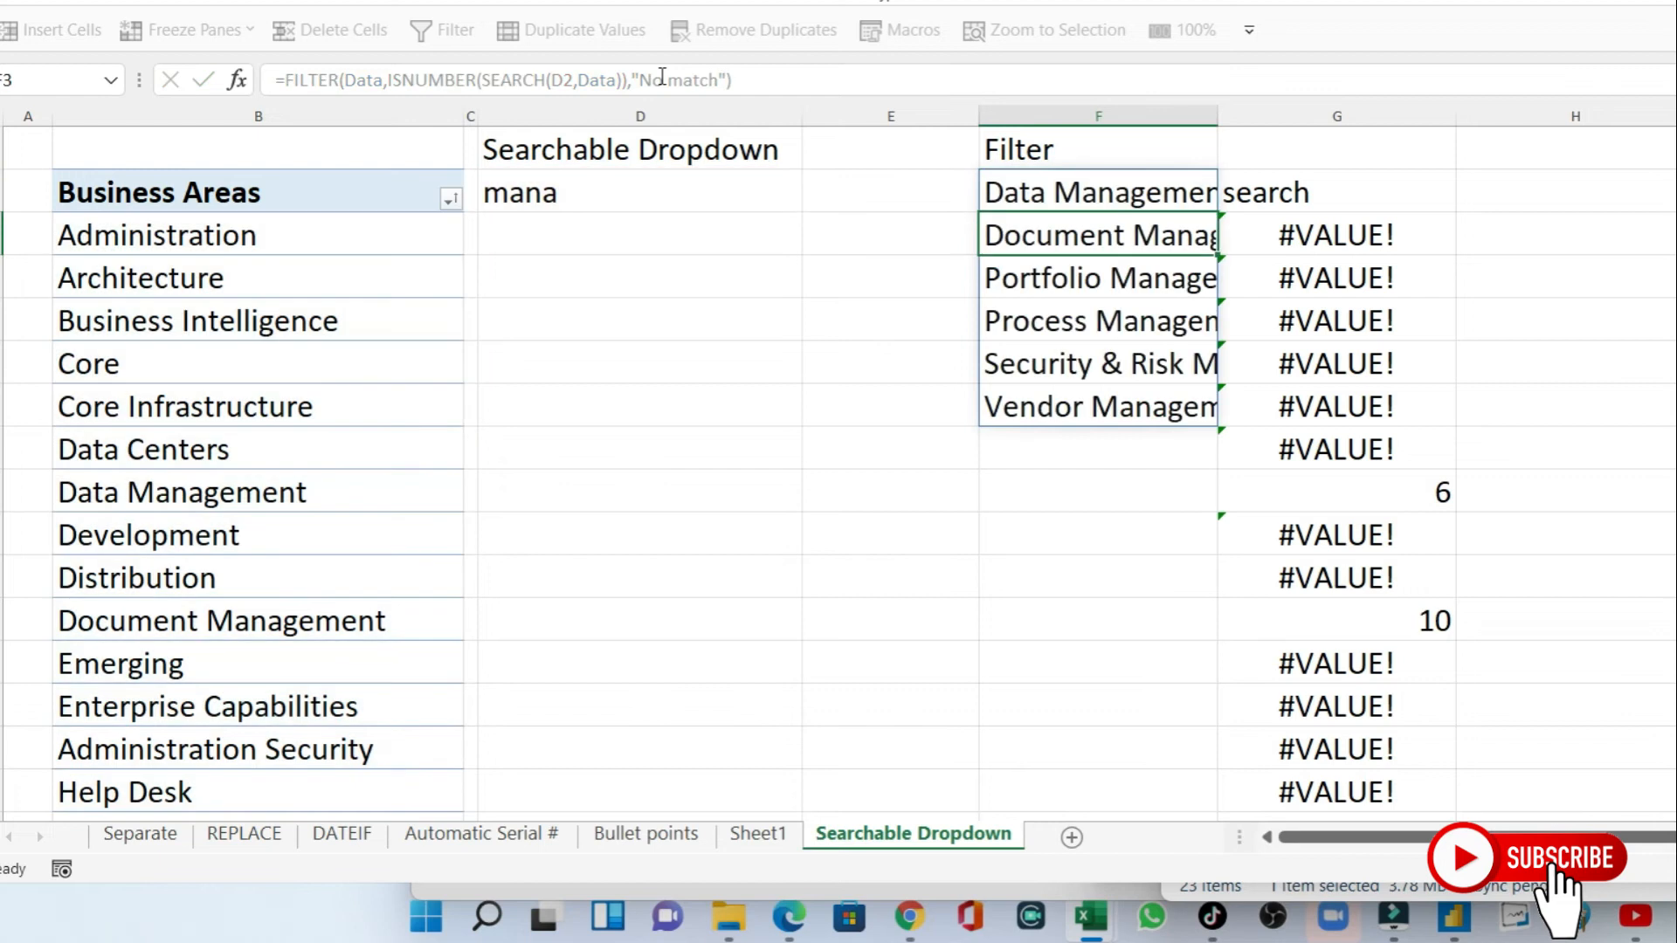
double_click(1217, 116)
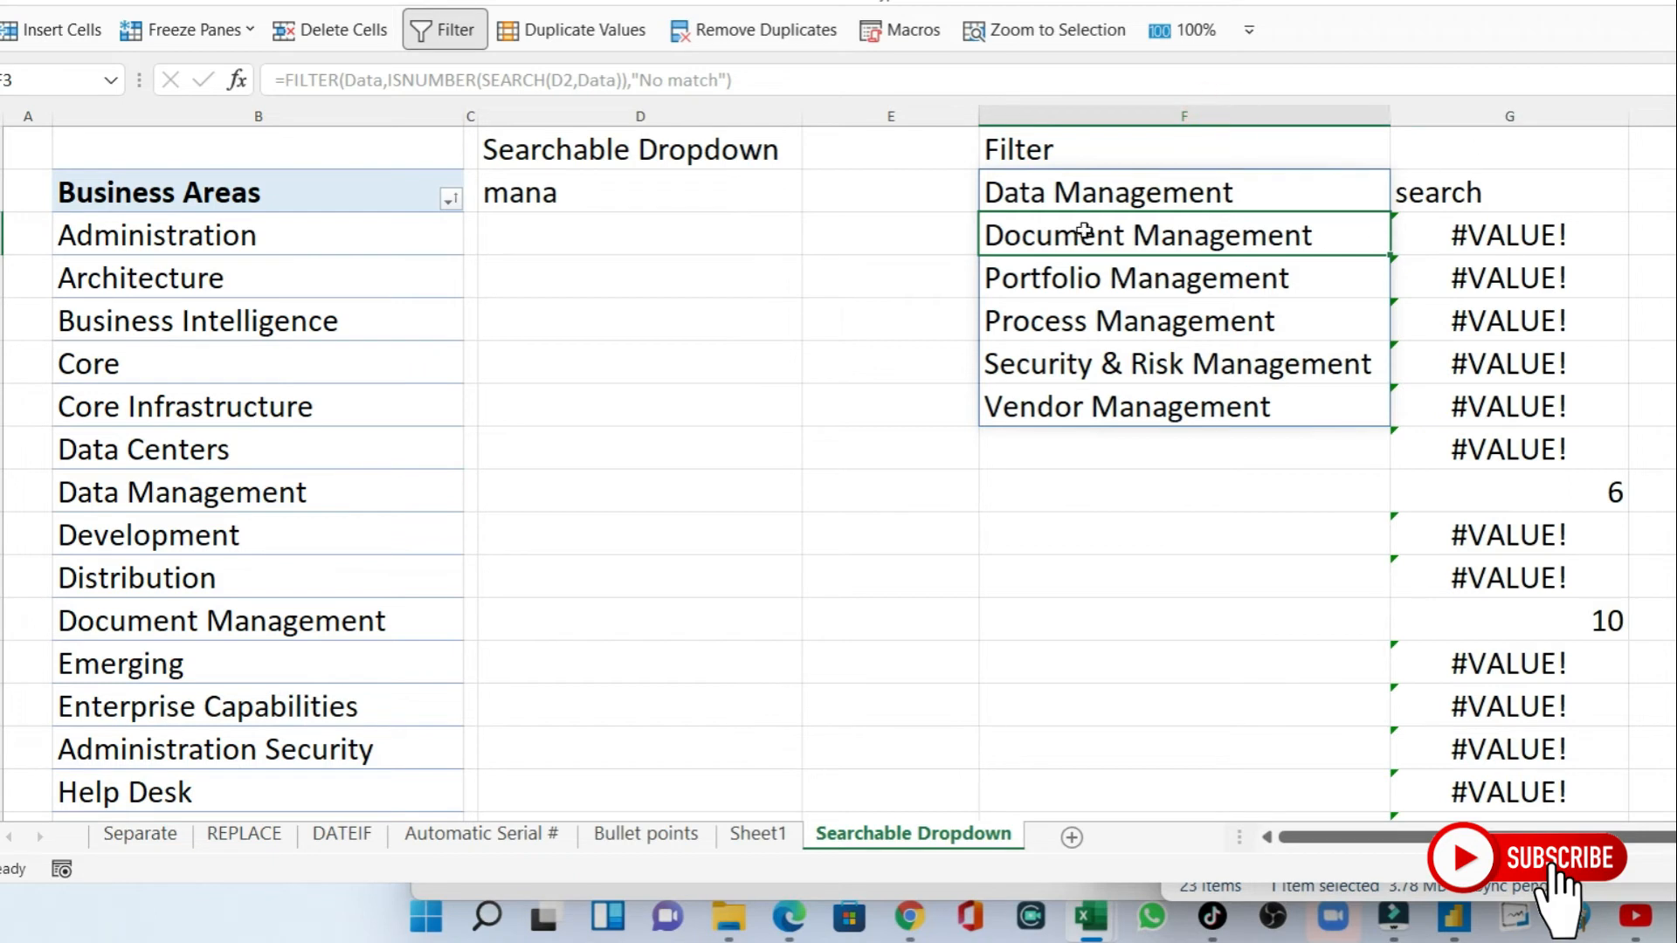
Compare the filtered list in column F with the search term in D2, and replace that term with bus.
click(1056, 192)
click(537, 197)
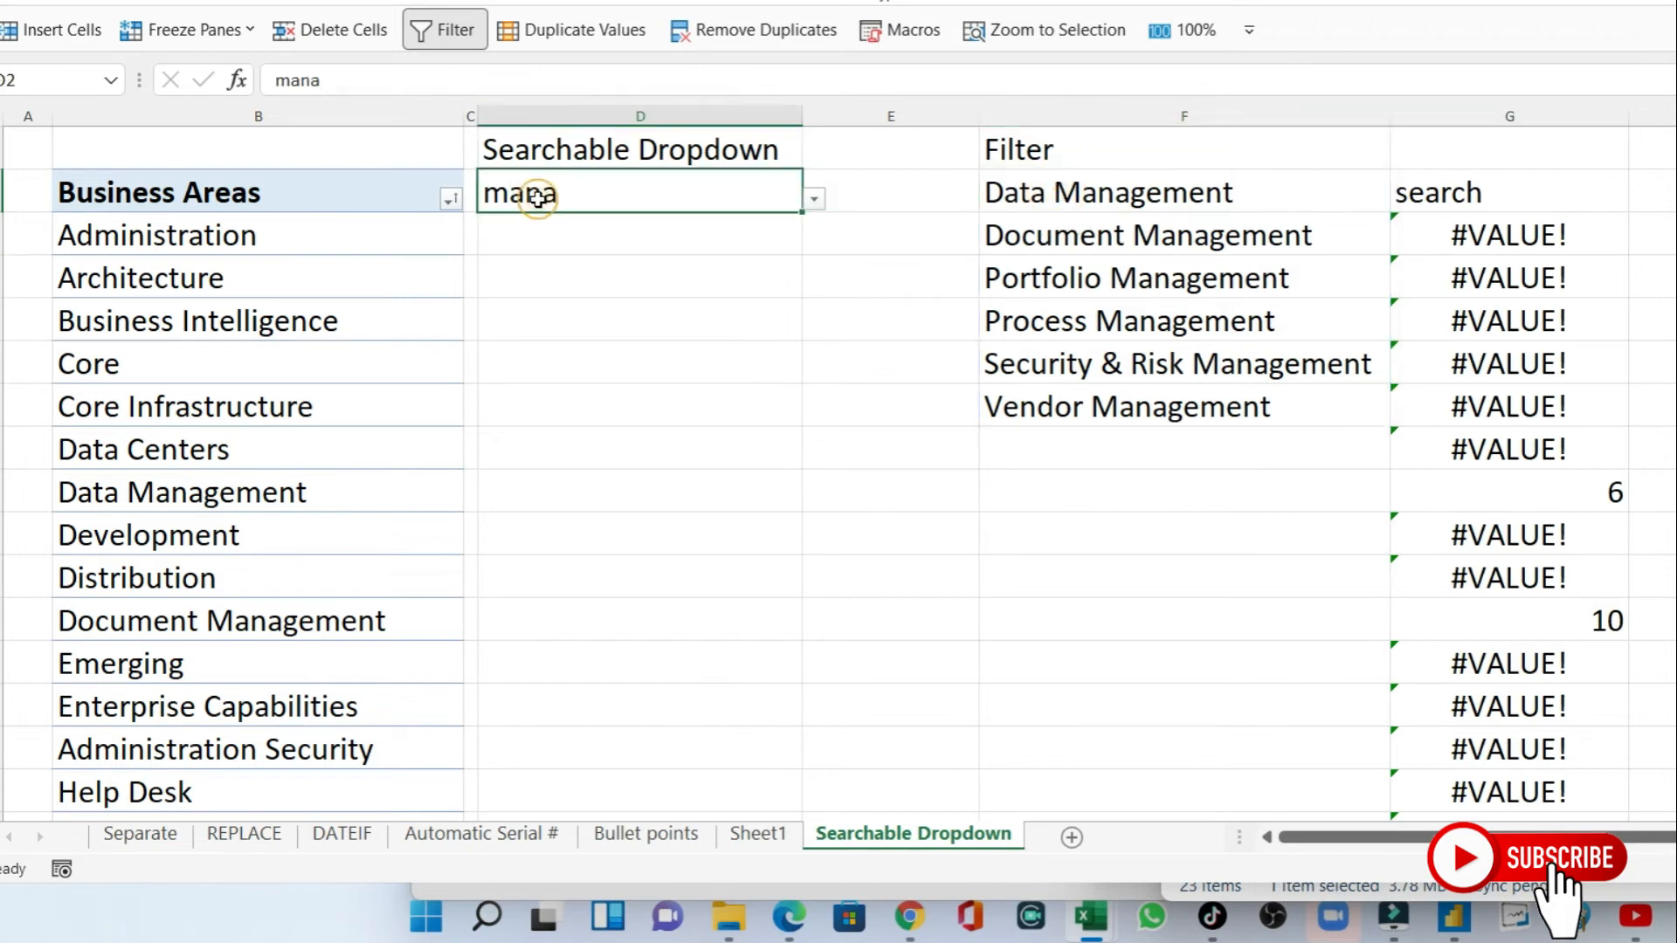
click(1116, 198)
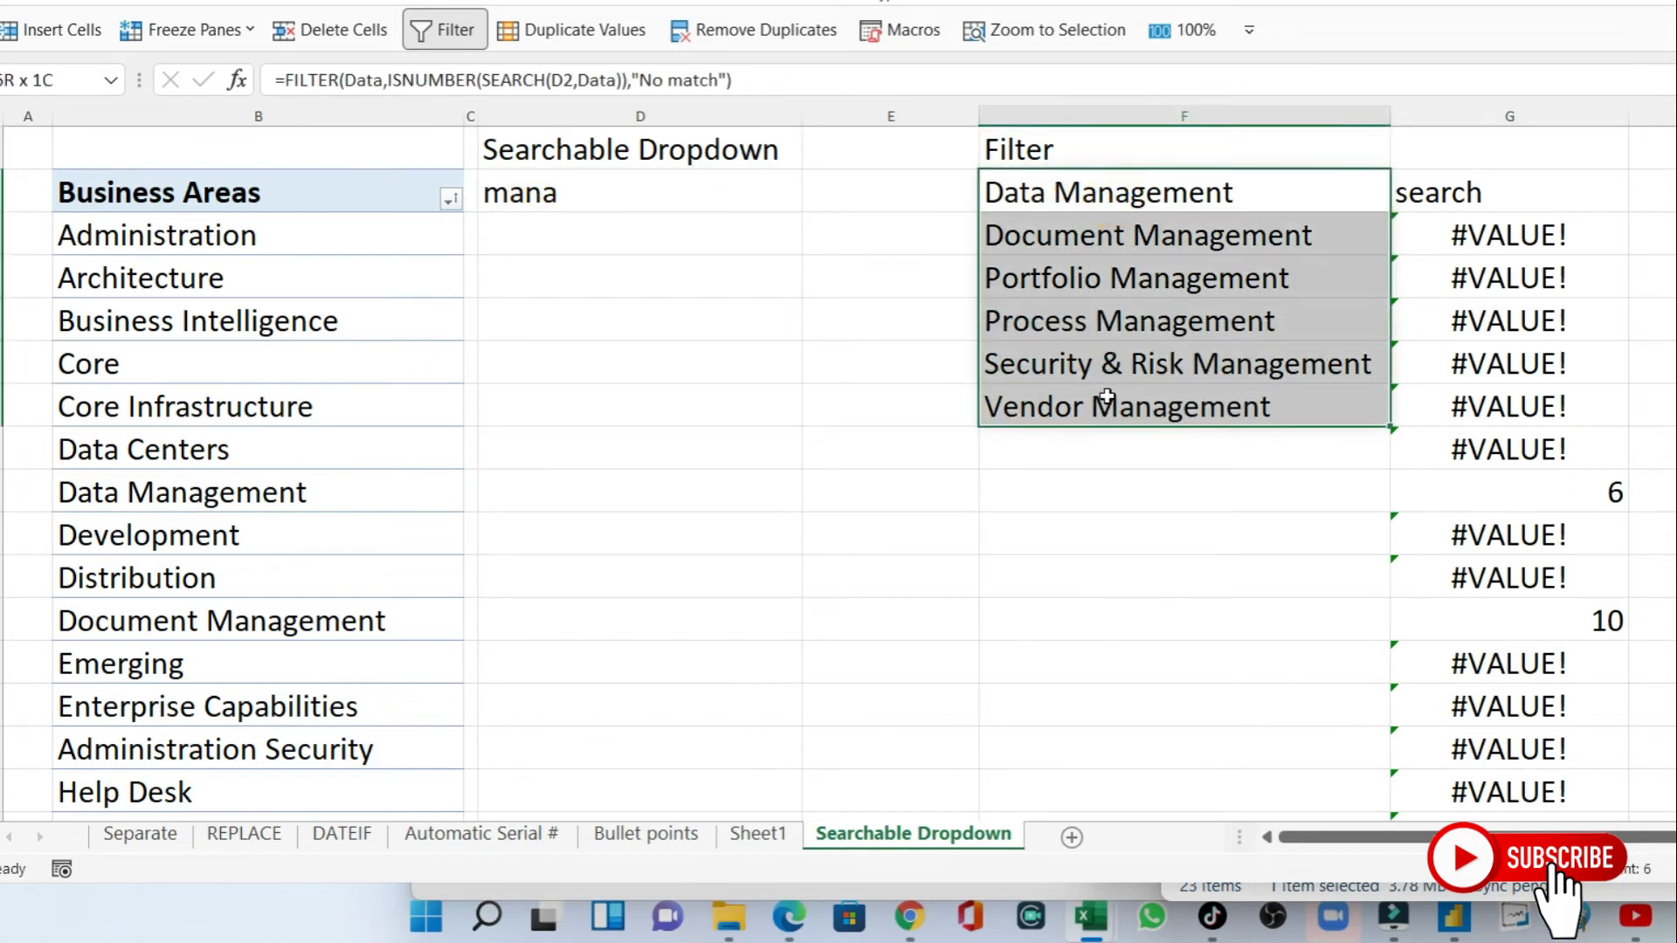
click(568, 197)
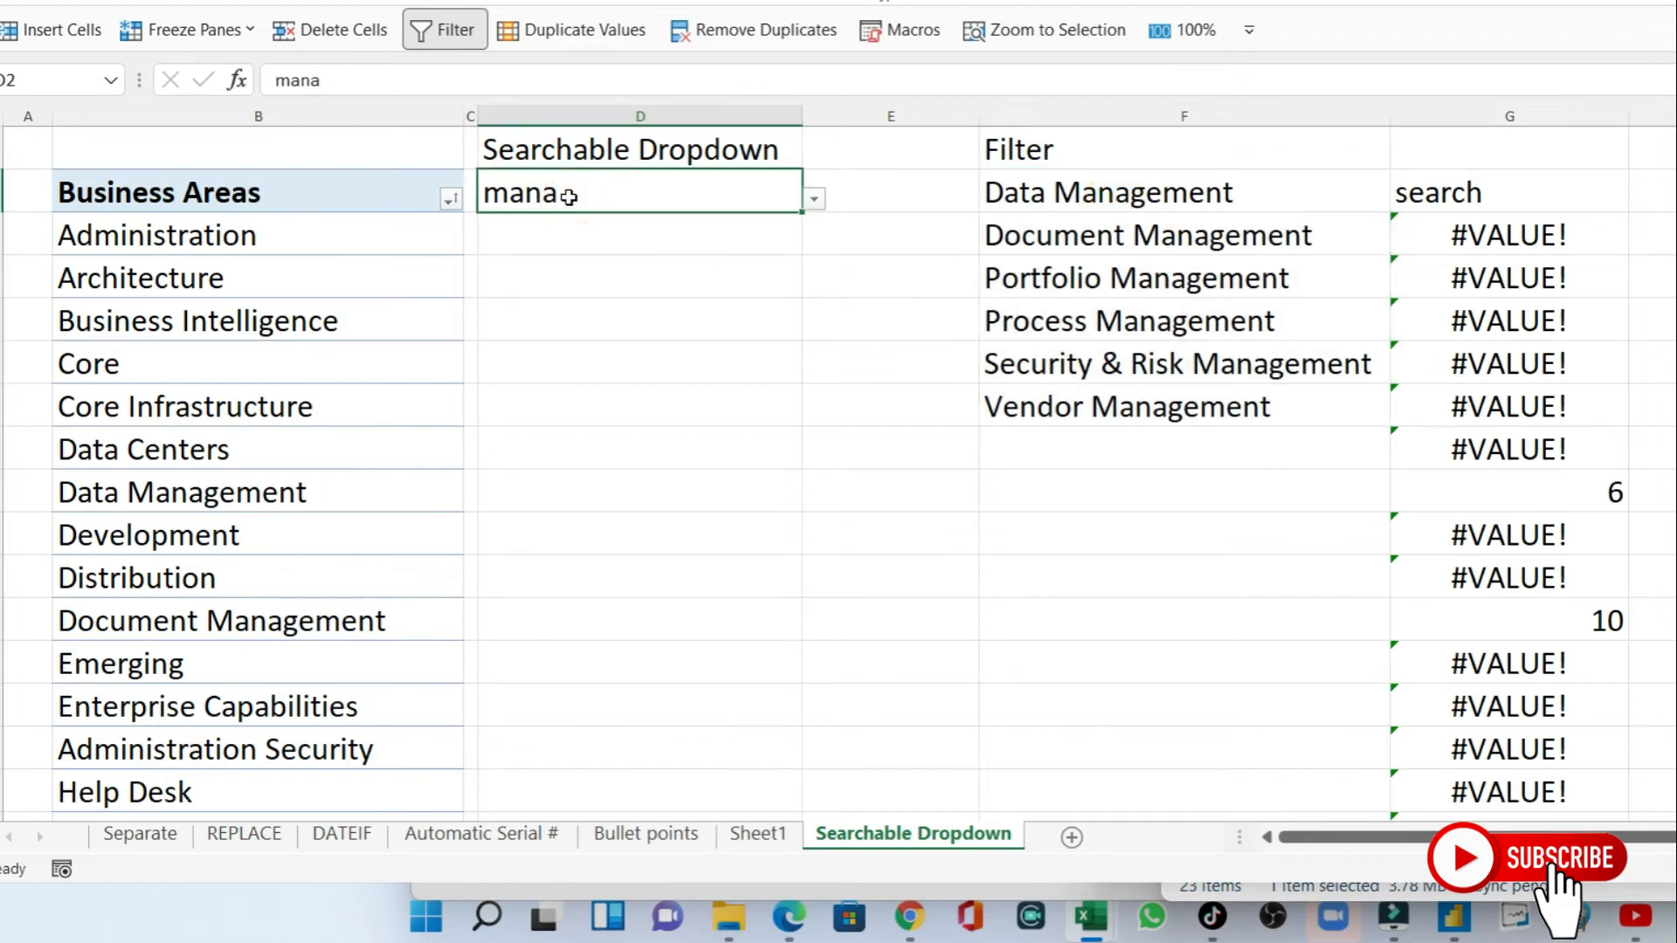
text(bu)
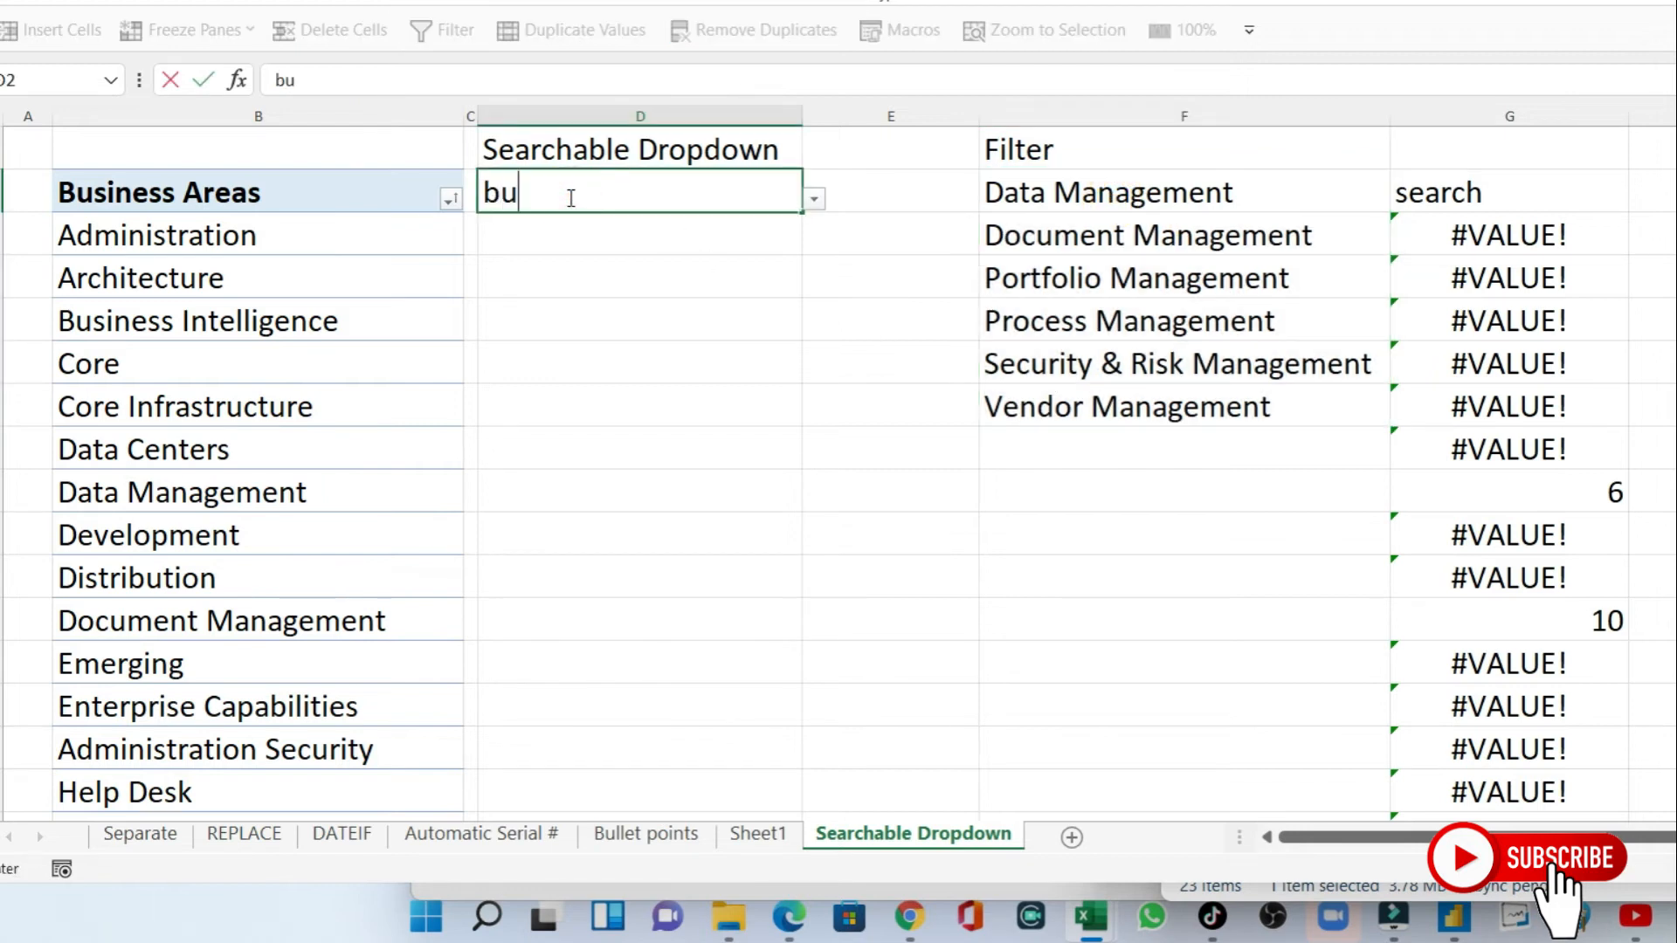
key(Return)
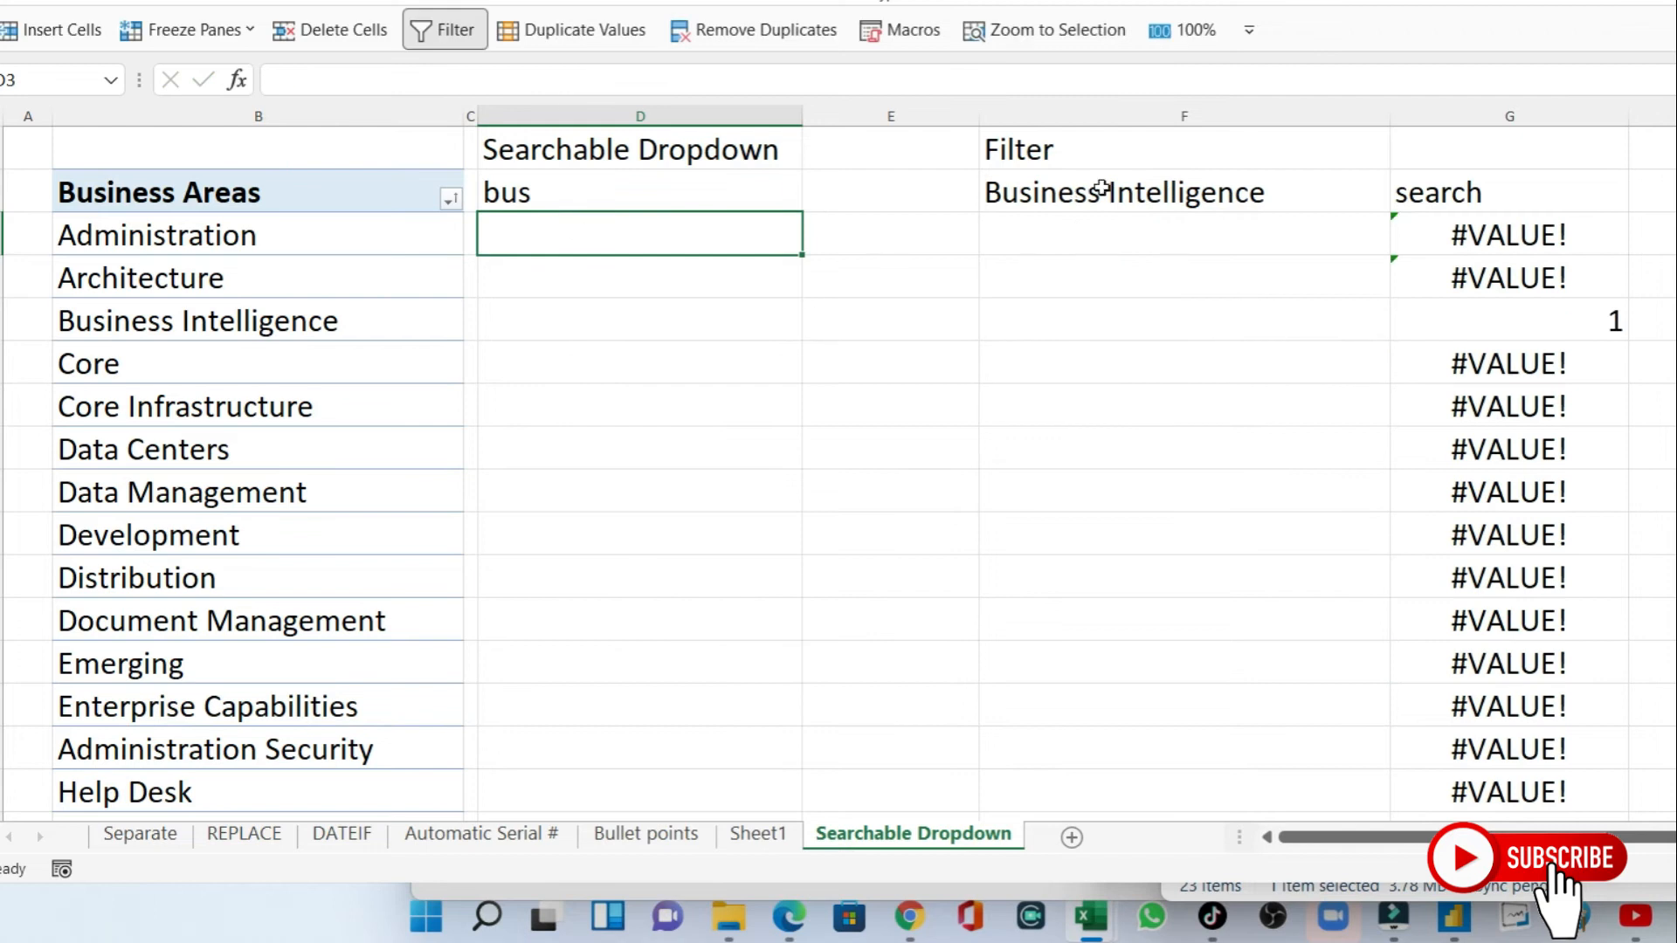
click(1102, 188)
Set the search term in cell D2 to admi.
click(548, 201)
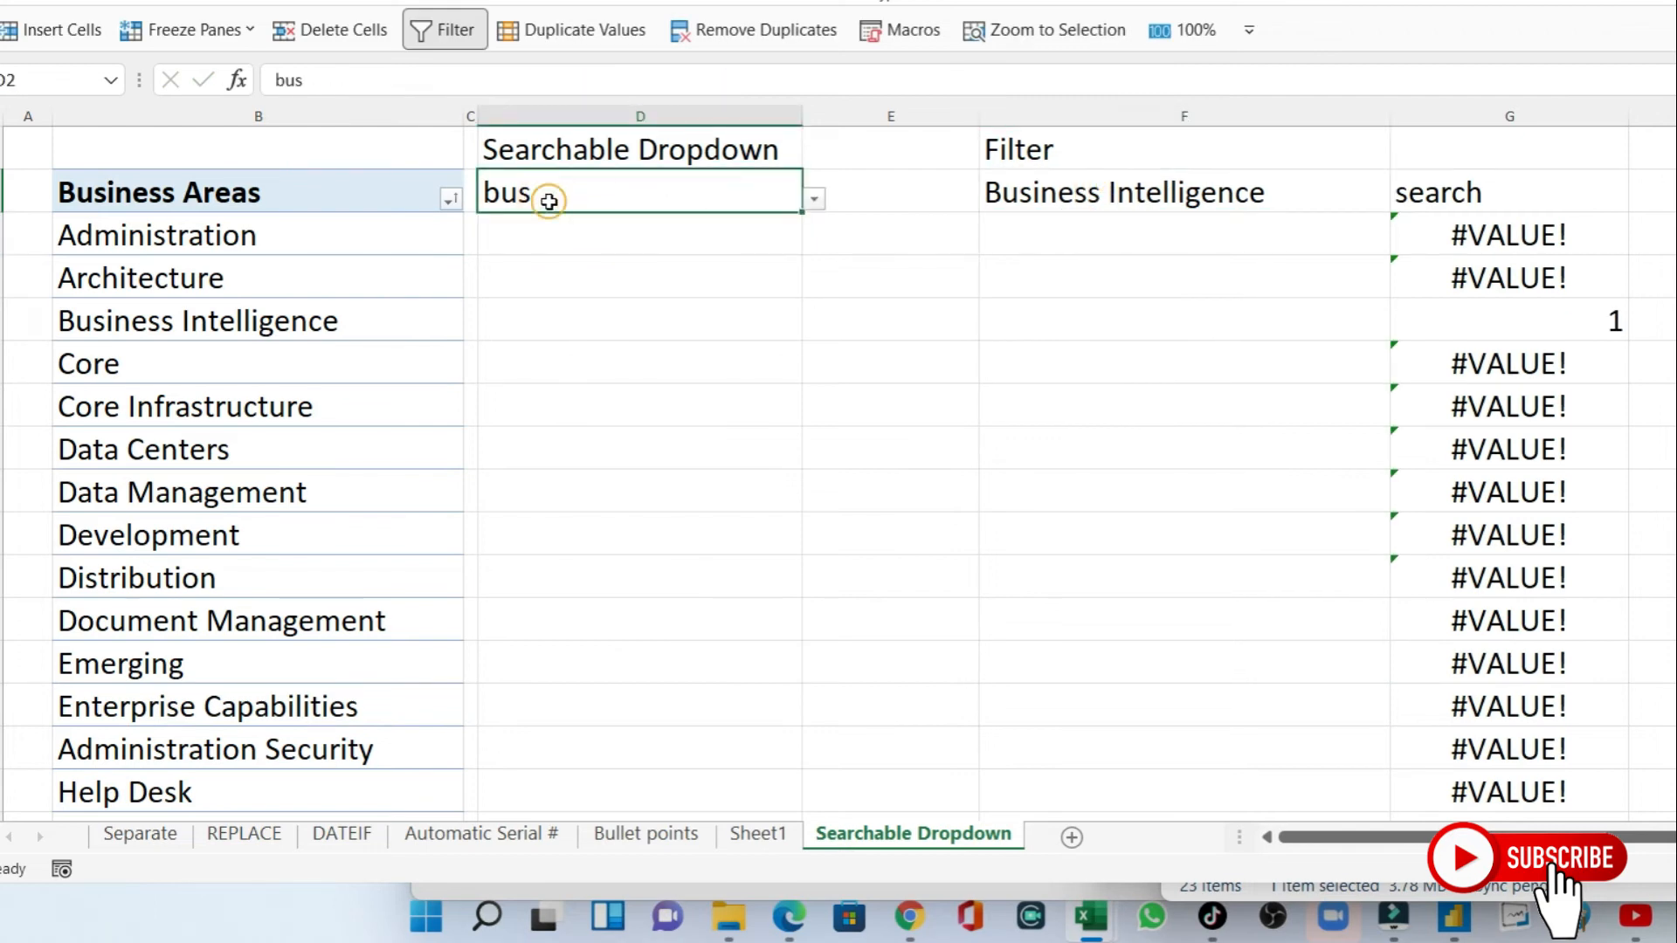
text(admi)
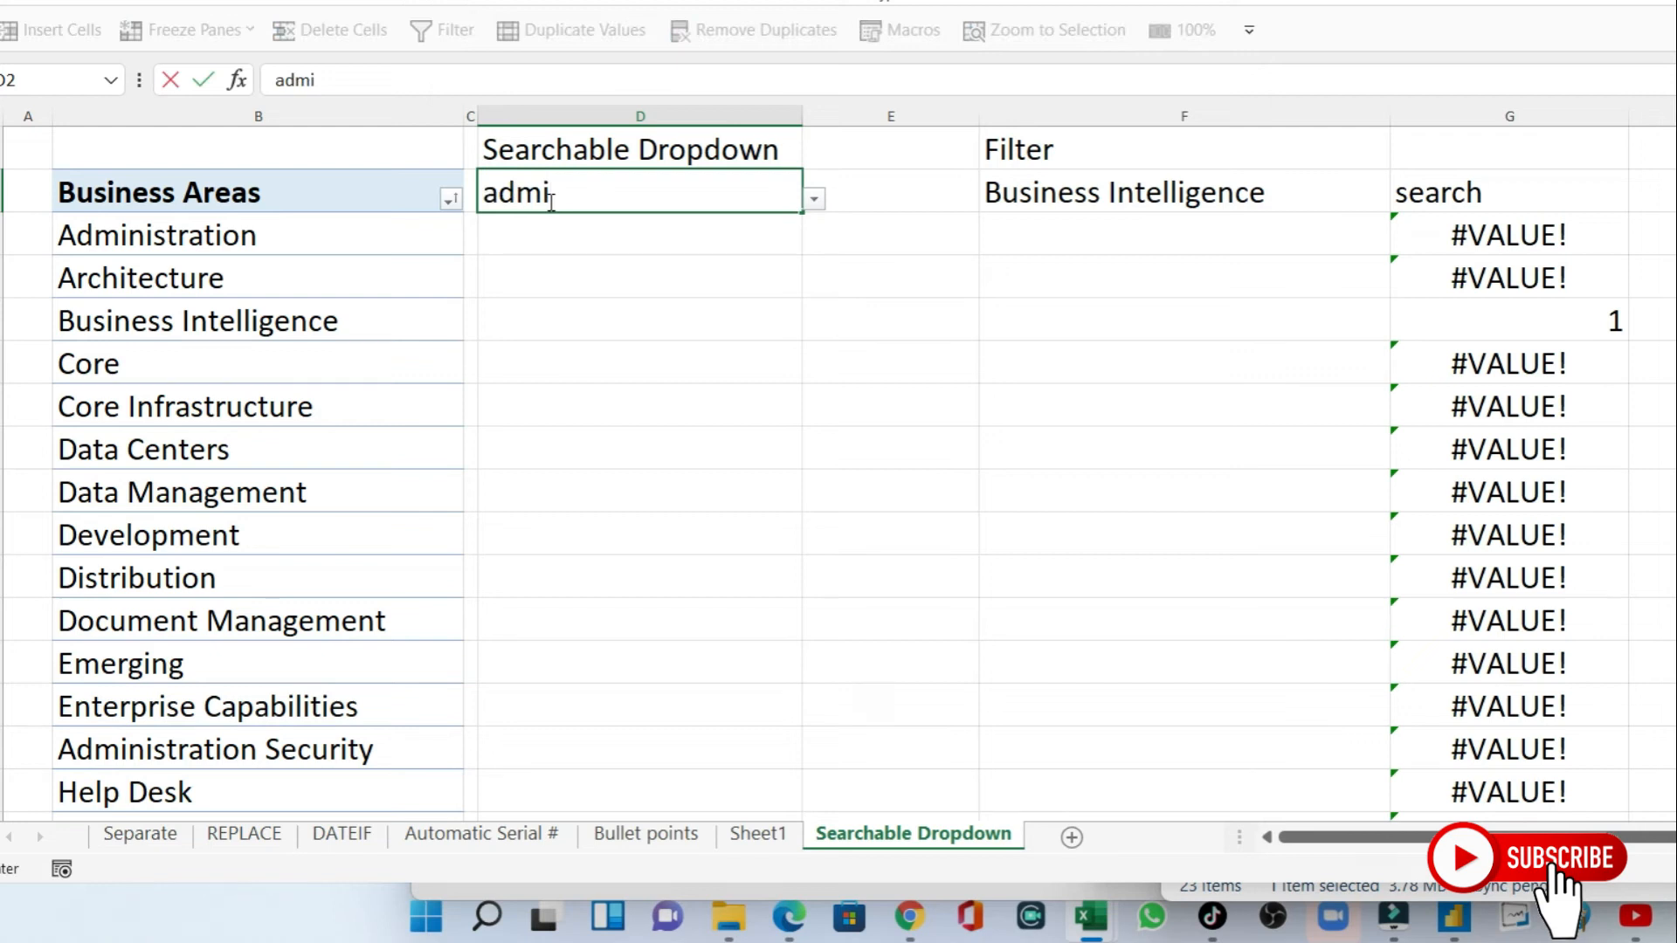
key(Return)
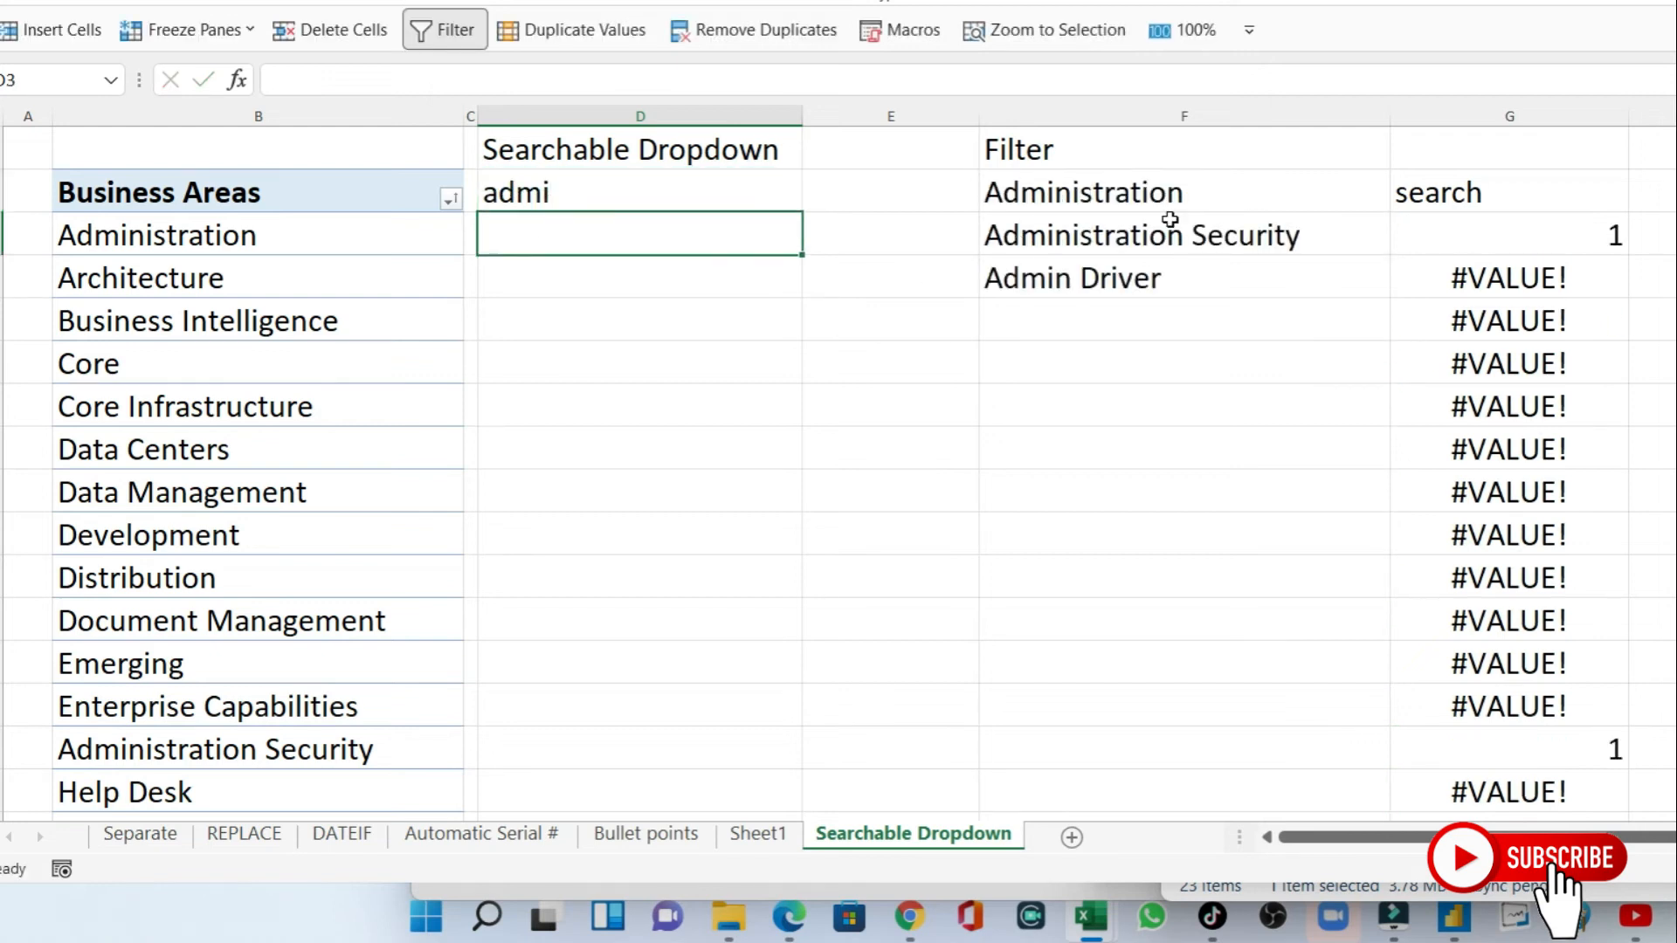
Examine the filtered list for admi against the column G search results and their matching Business Areas entries.
click(1135, 188)
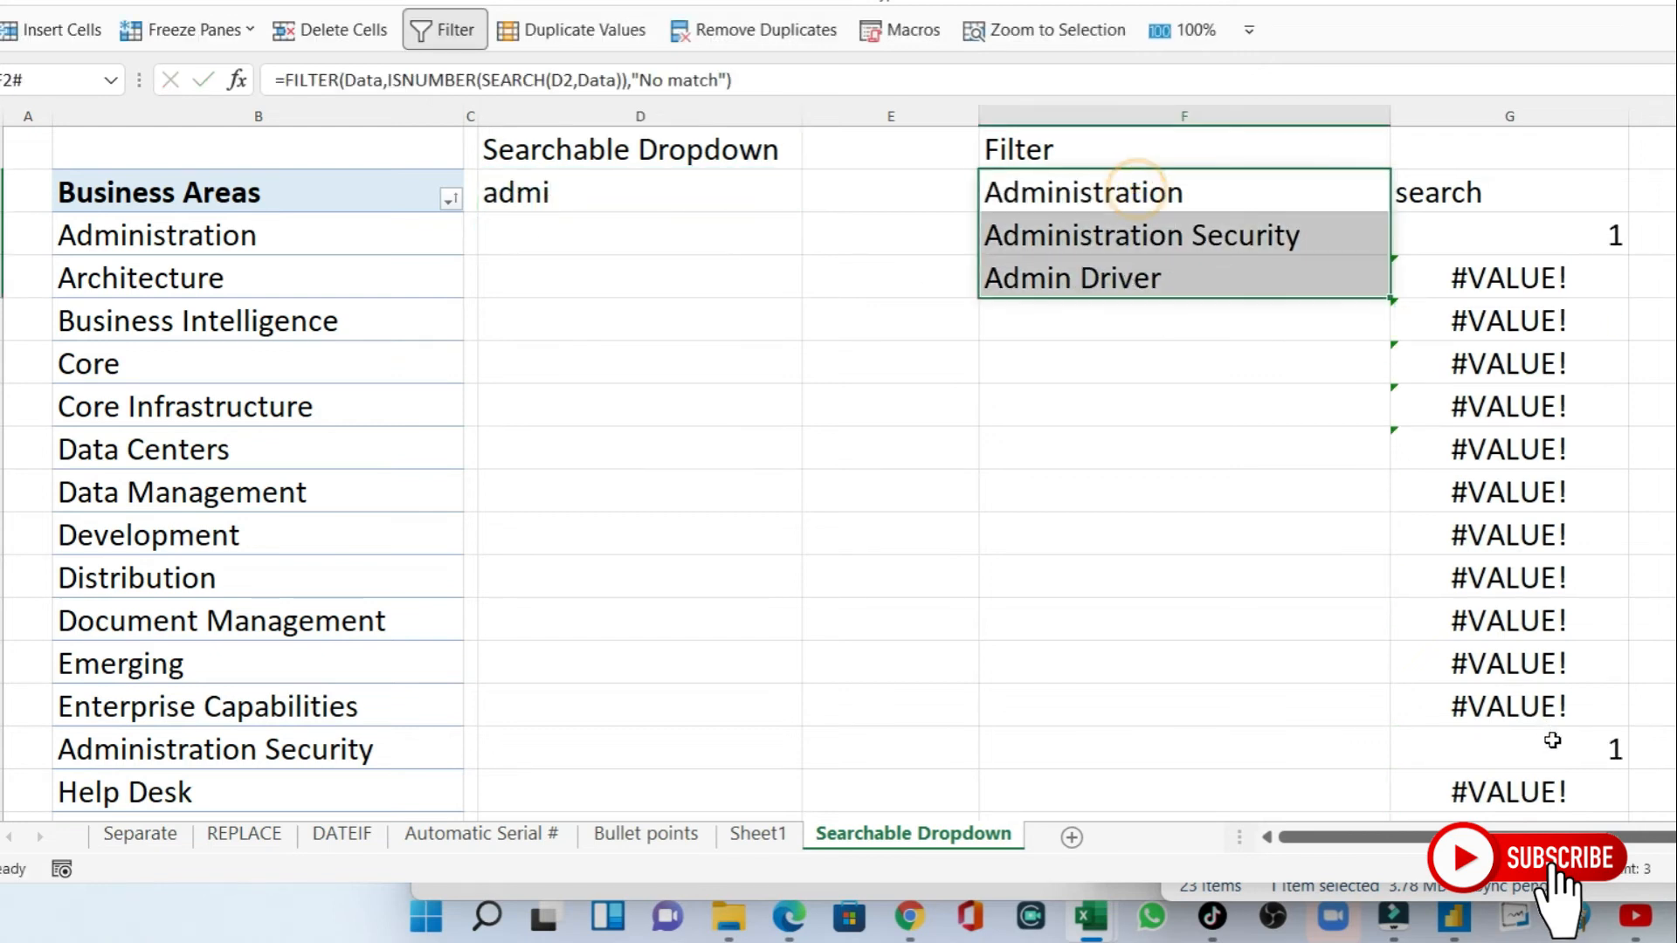
click(1553, 739)
click(1524, 228)
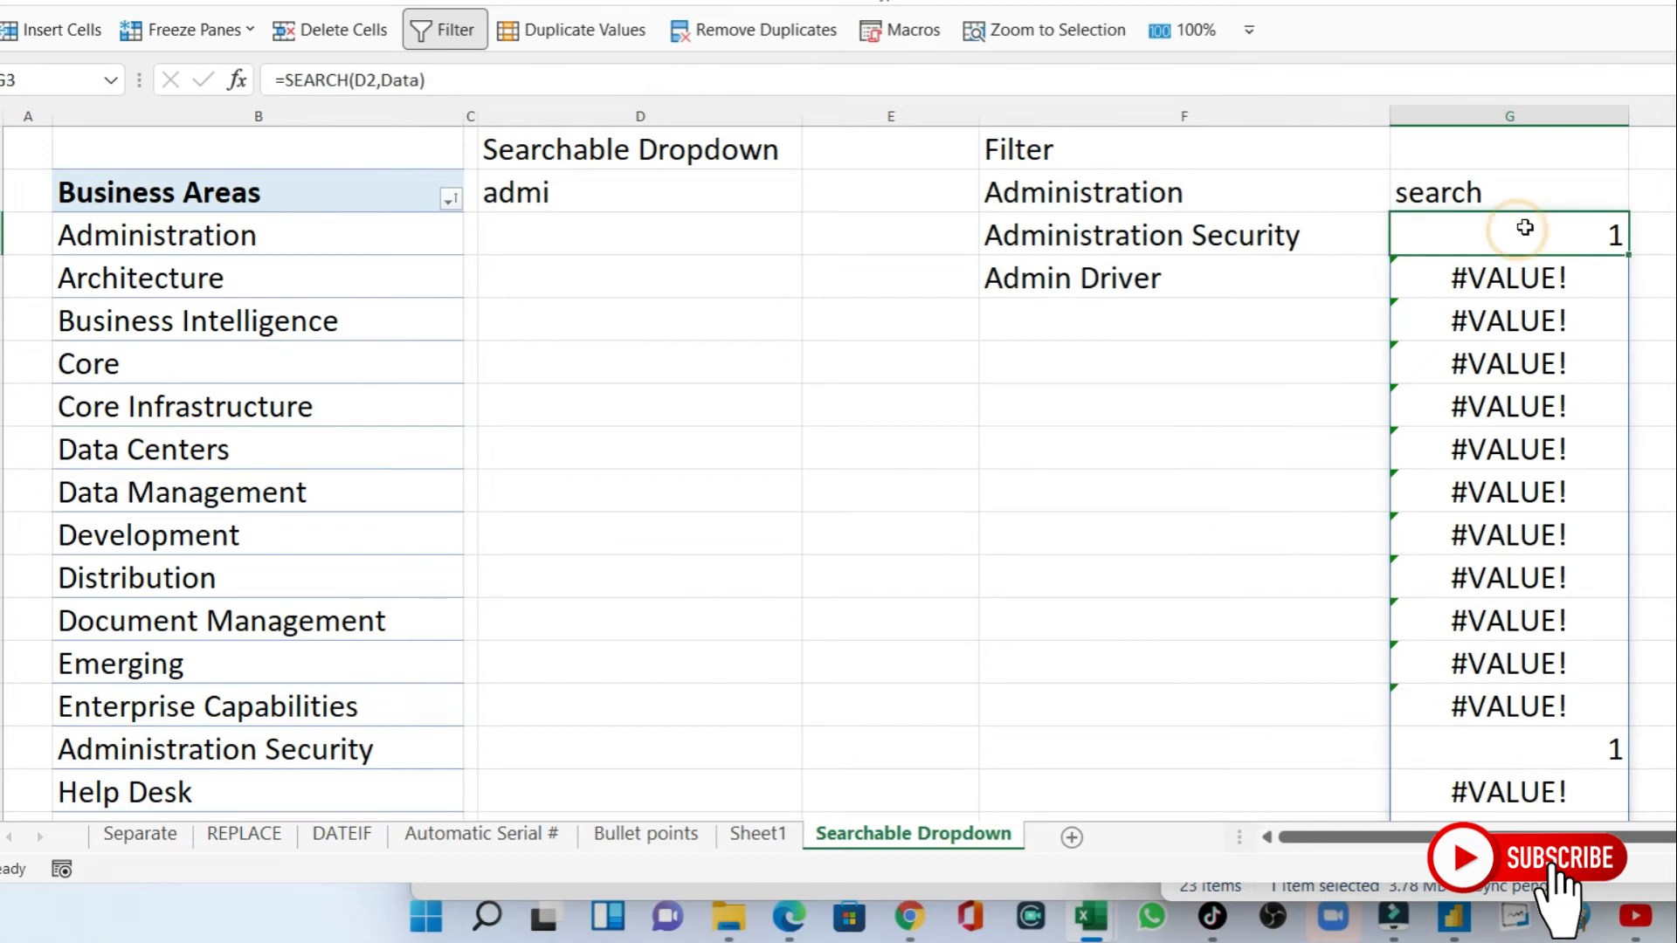
click(1540, 227)
click(181, 249)
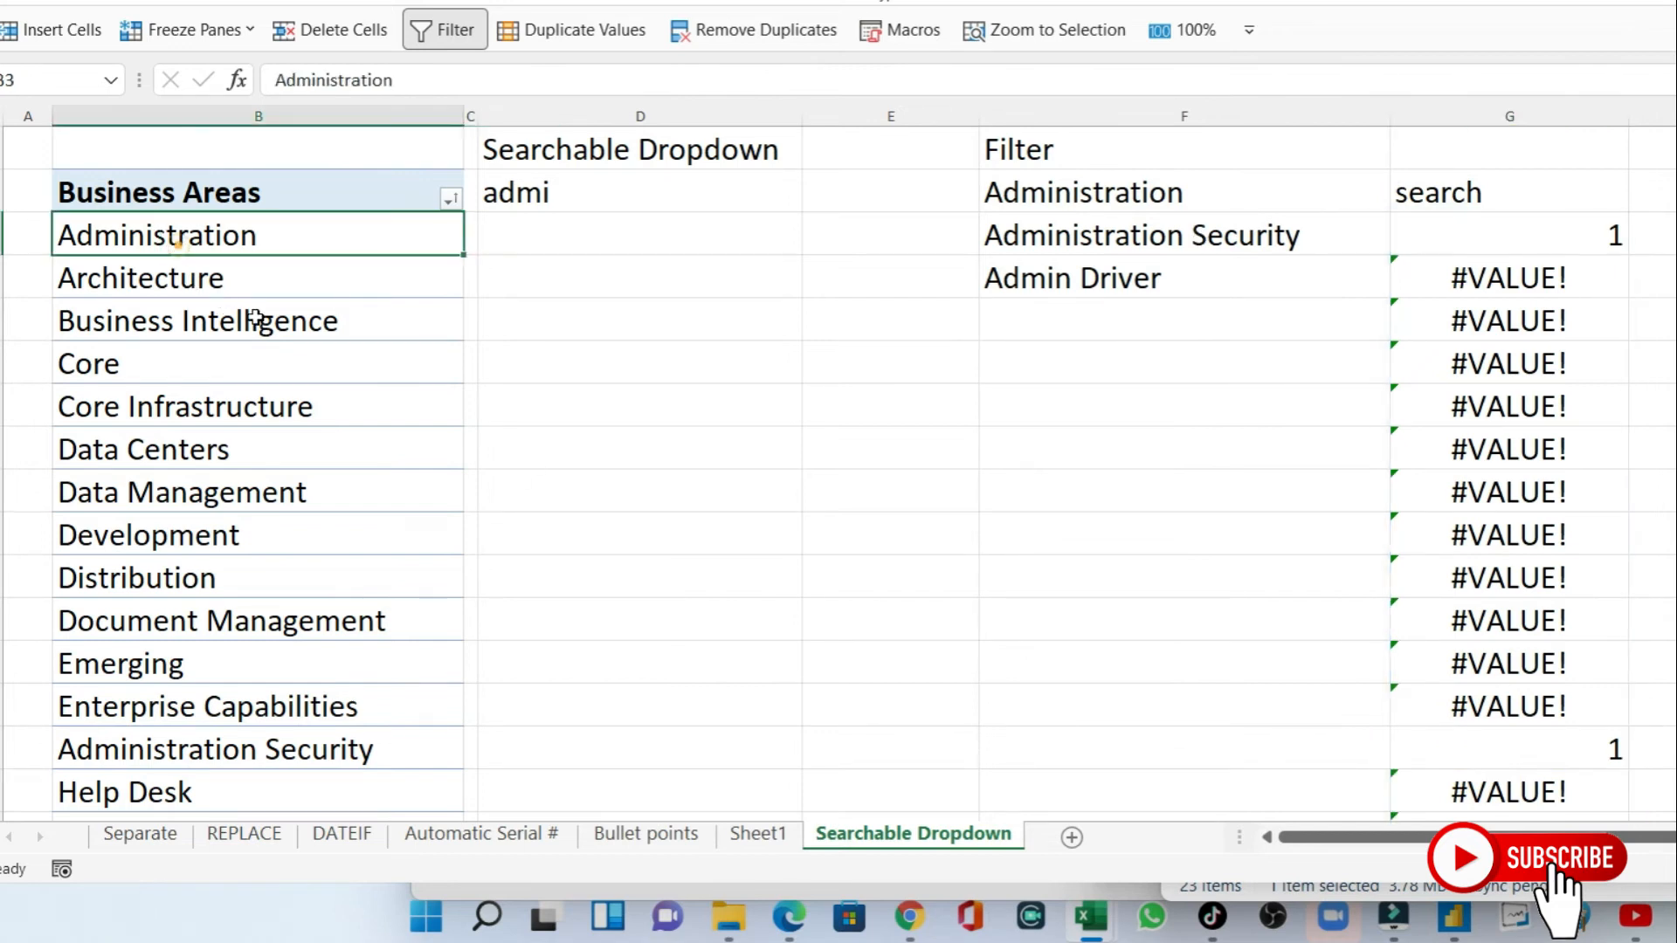
scroll(1502, 766, down, 1)
click(1484, 620)
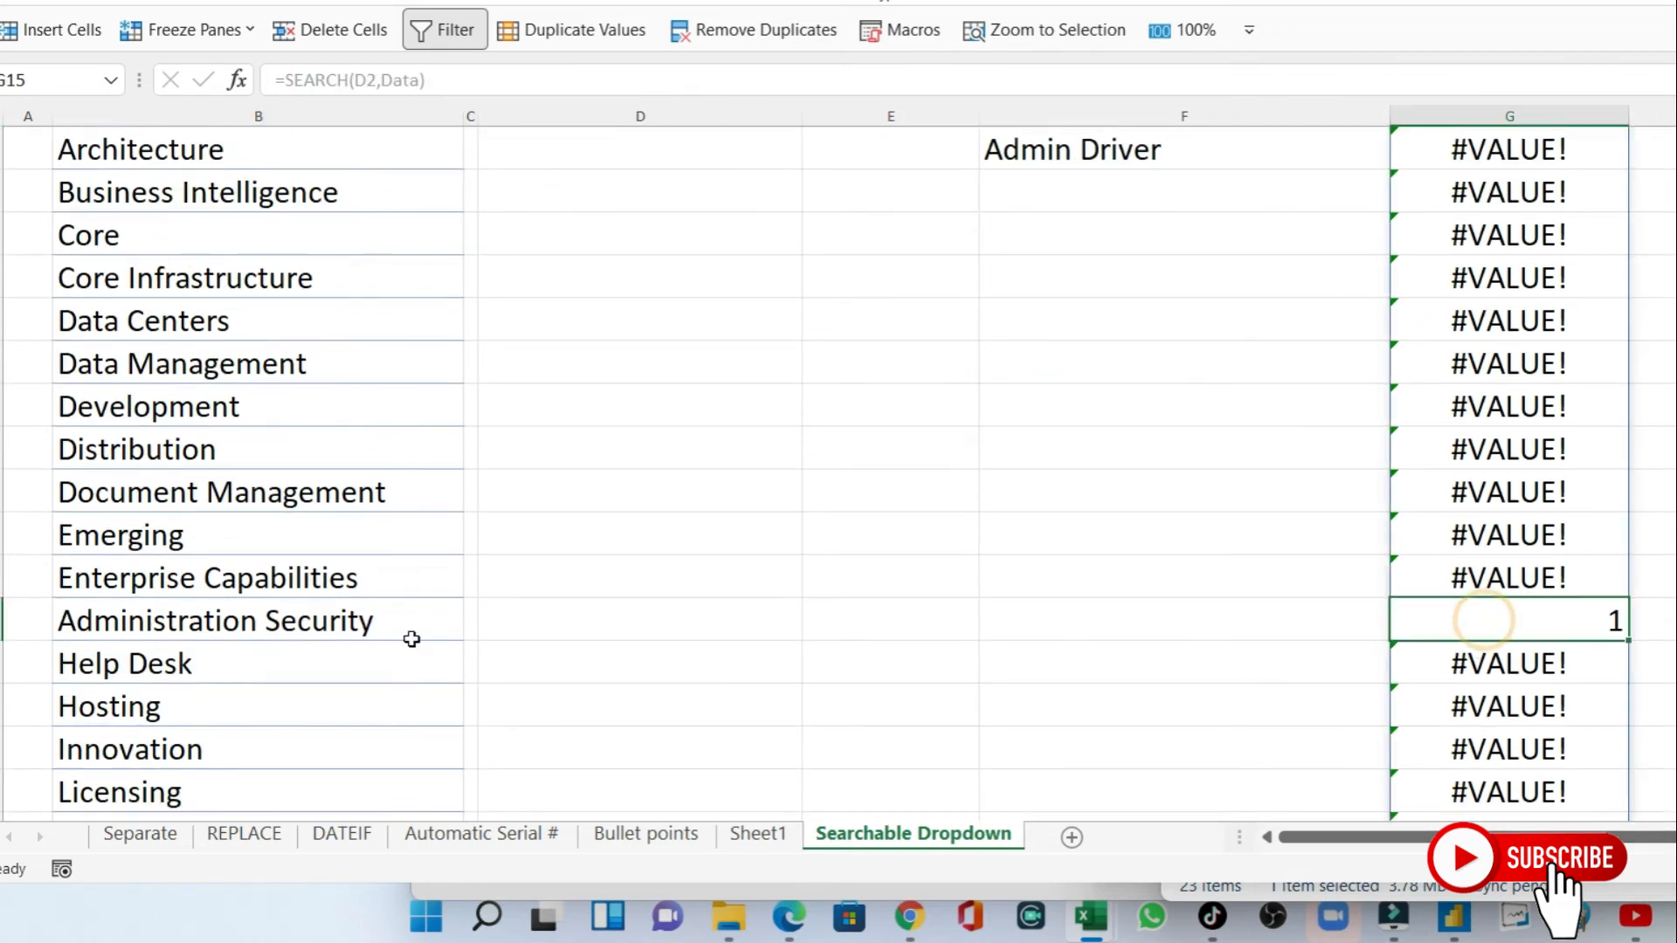
click(291, 617)
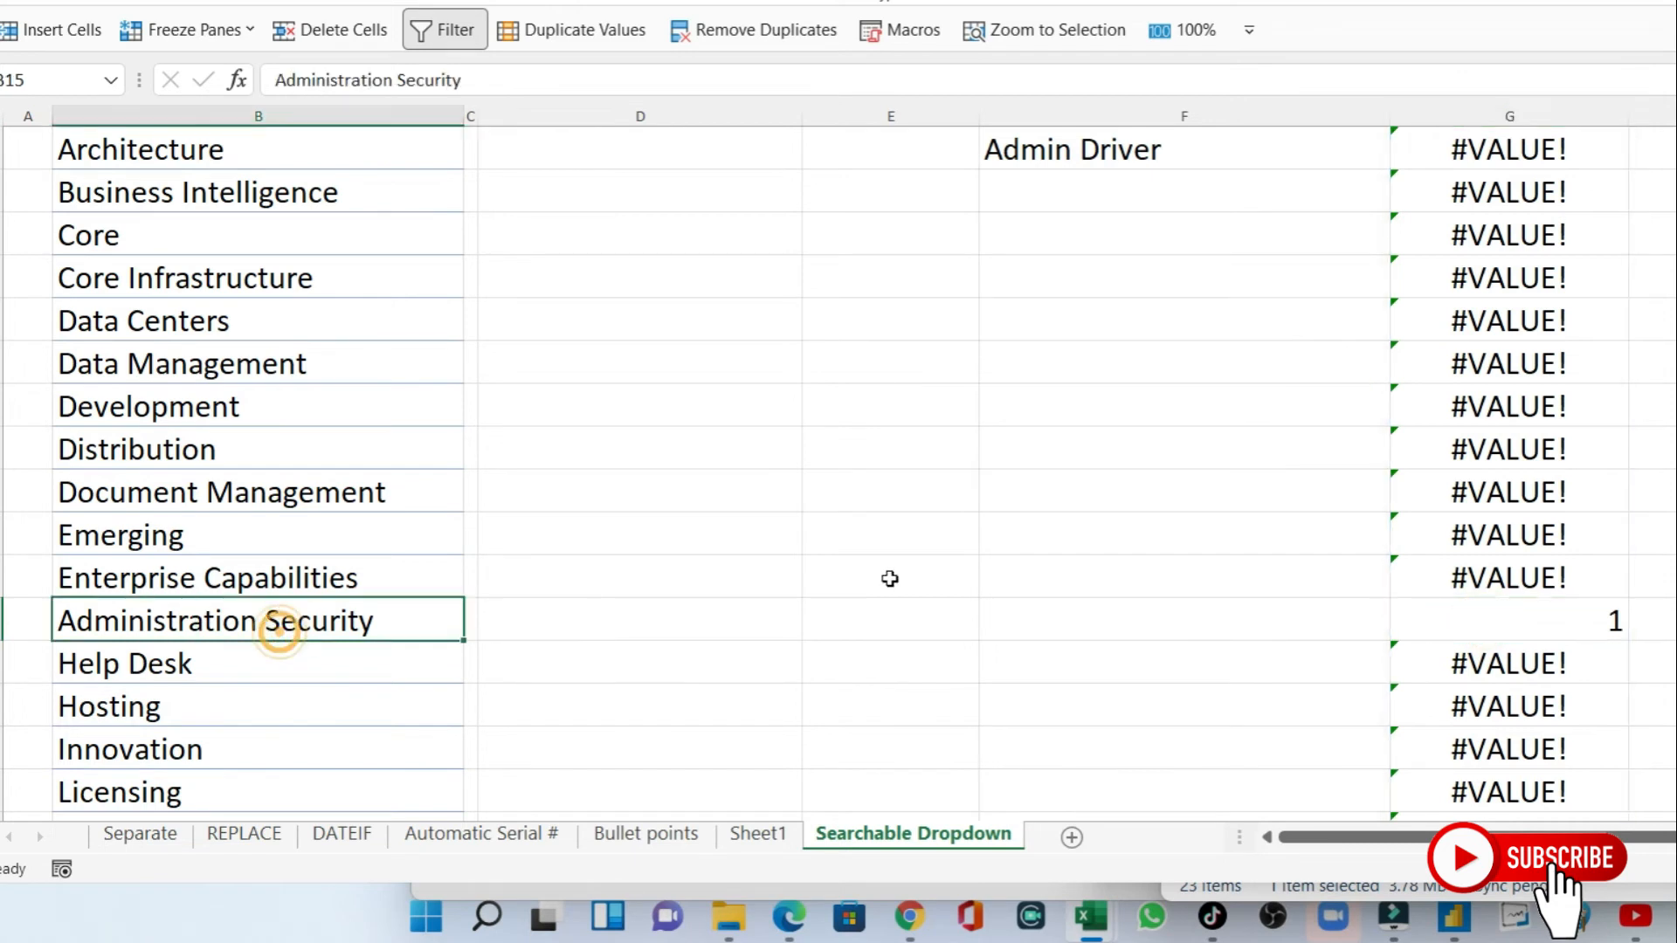
Set the search term in D2 to h and compare the filtered list with the matches in columns B and G.
scroll(1009, 324, up, 1)
click(626, 203)
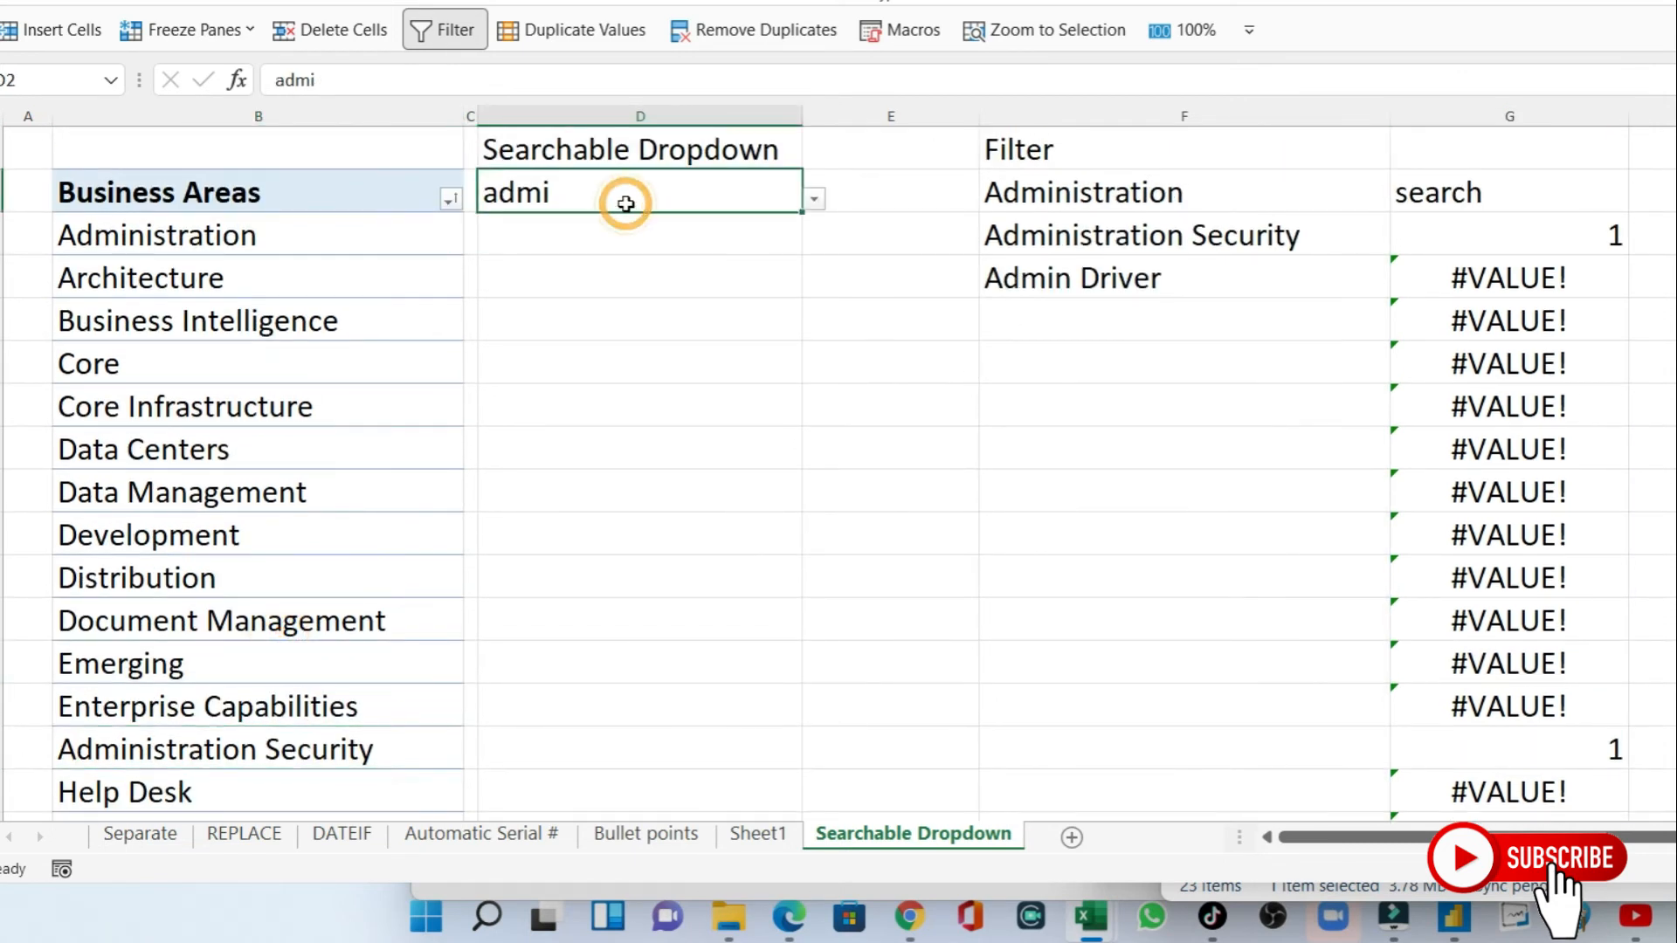
text(h)
key(Return)
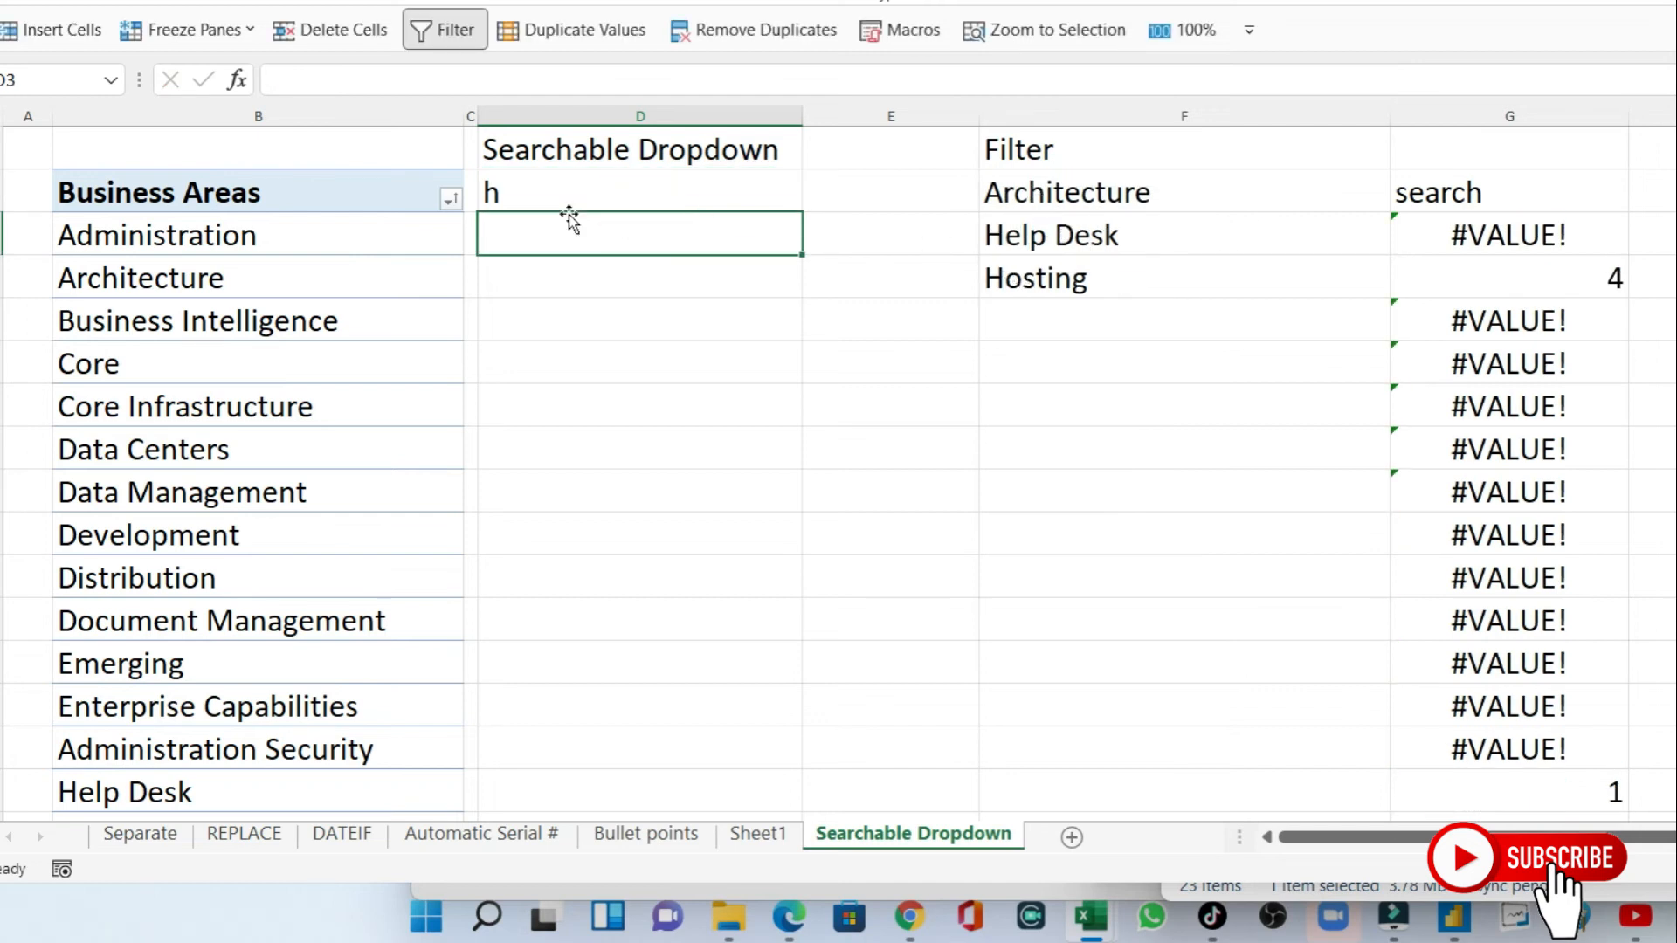
click(1492, 280)
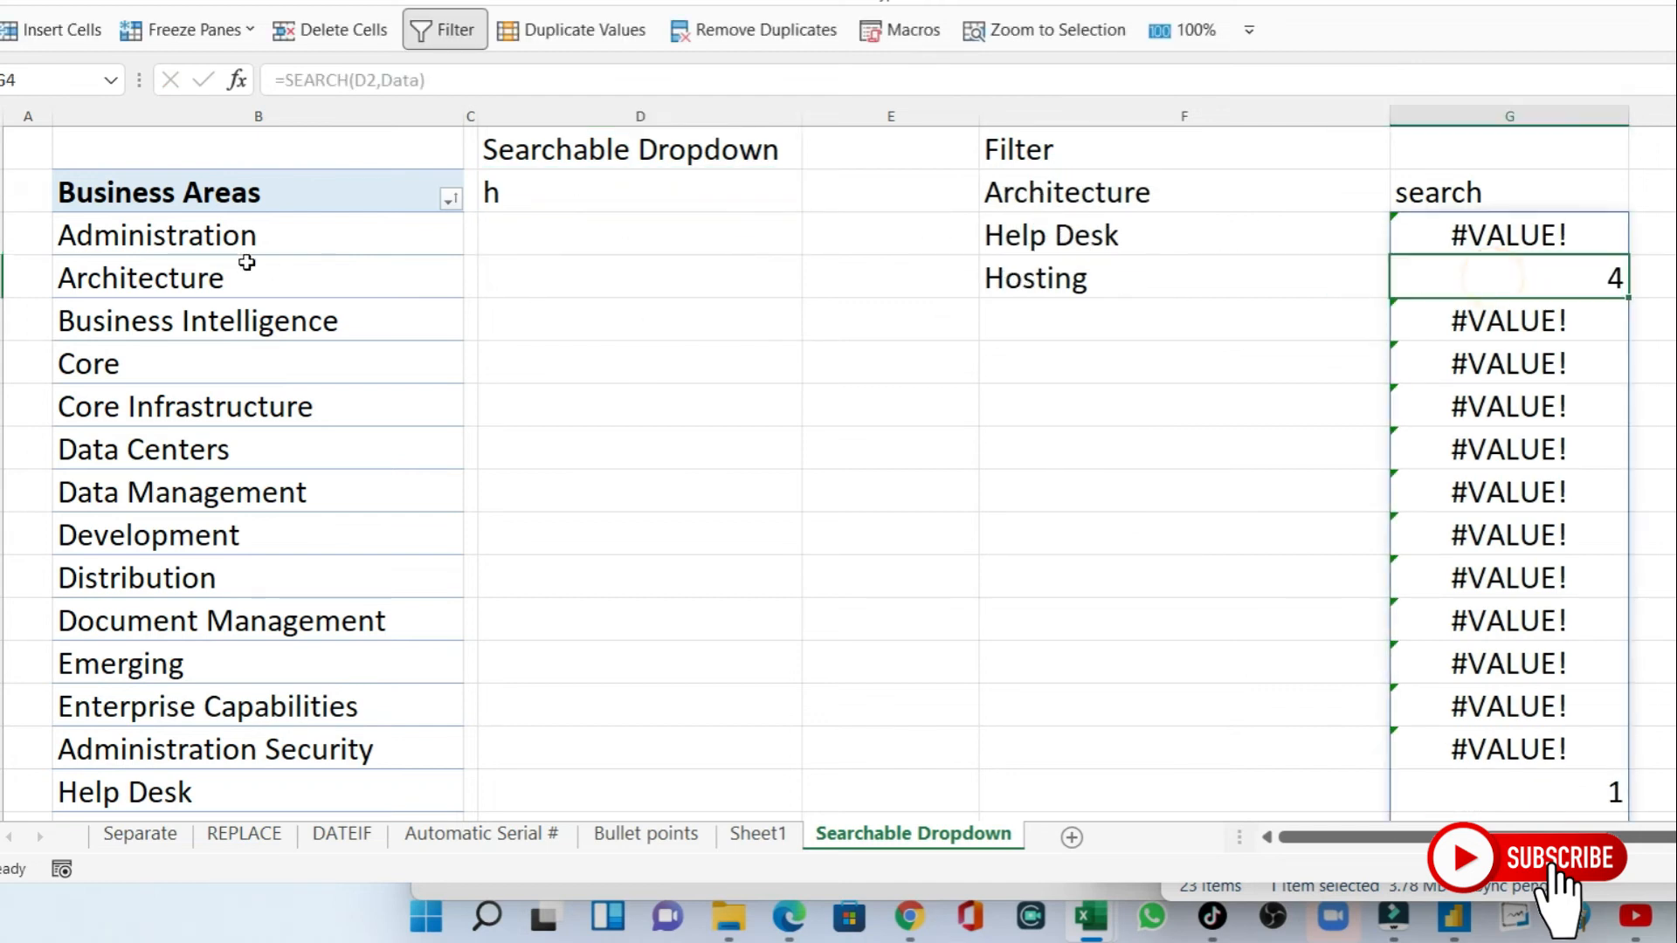
click(170, 288)
scroll(1564, 725, down, 2)
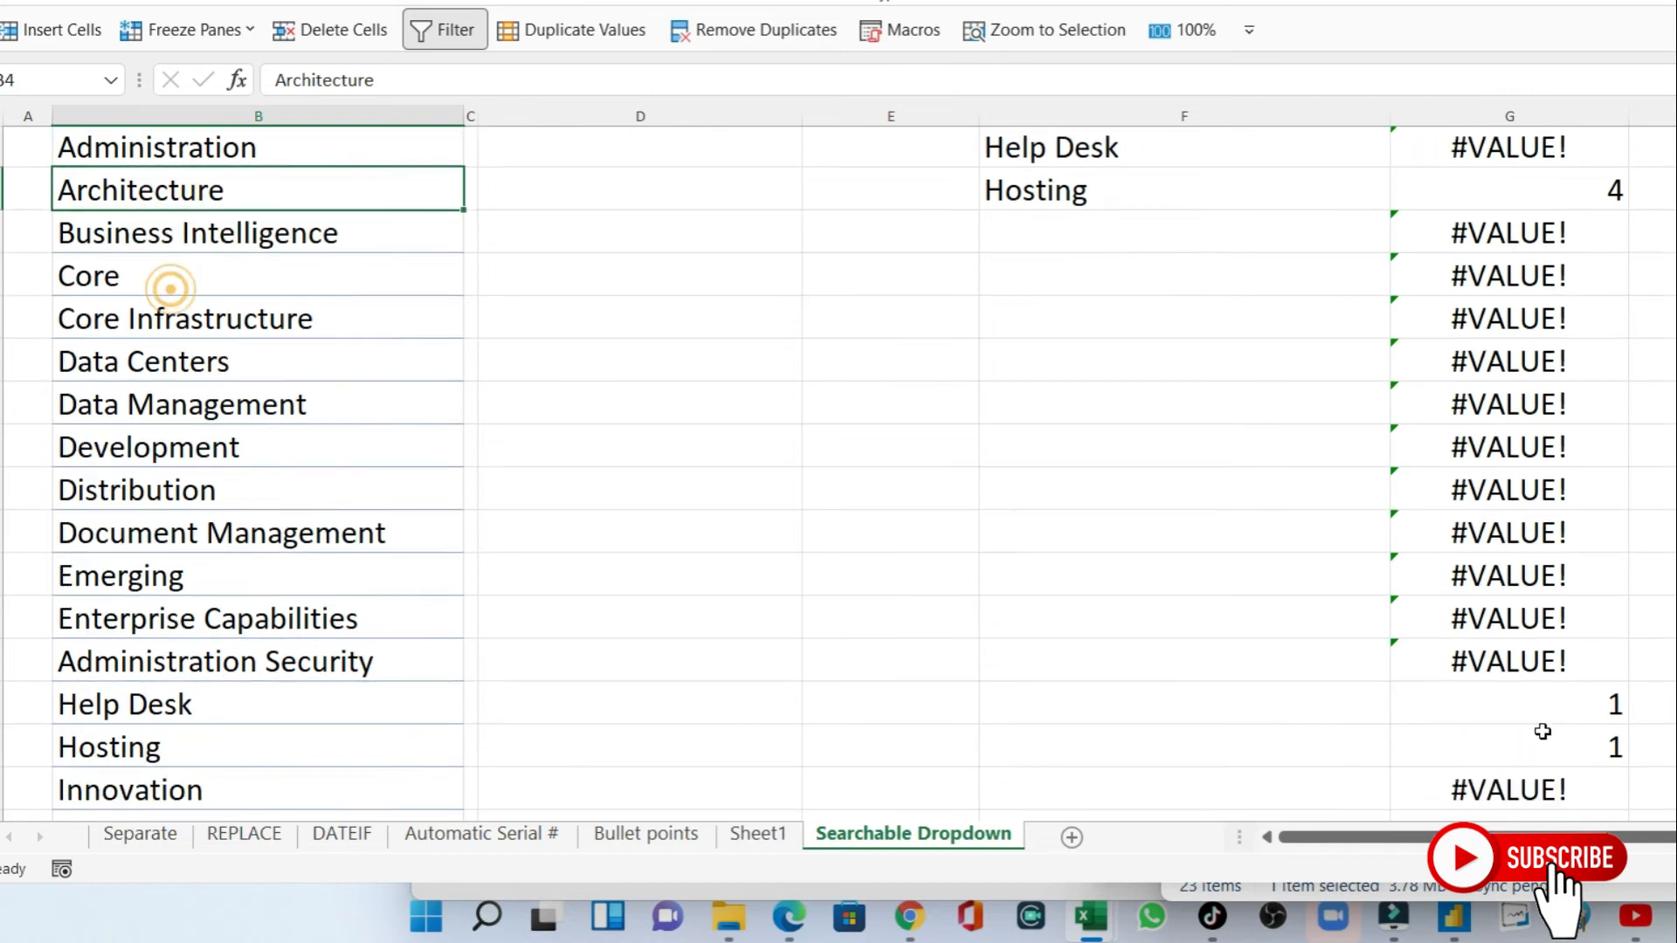
click(1525, 551)
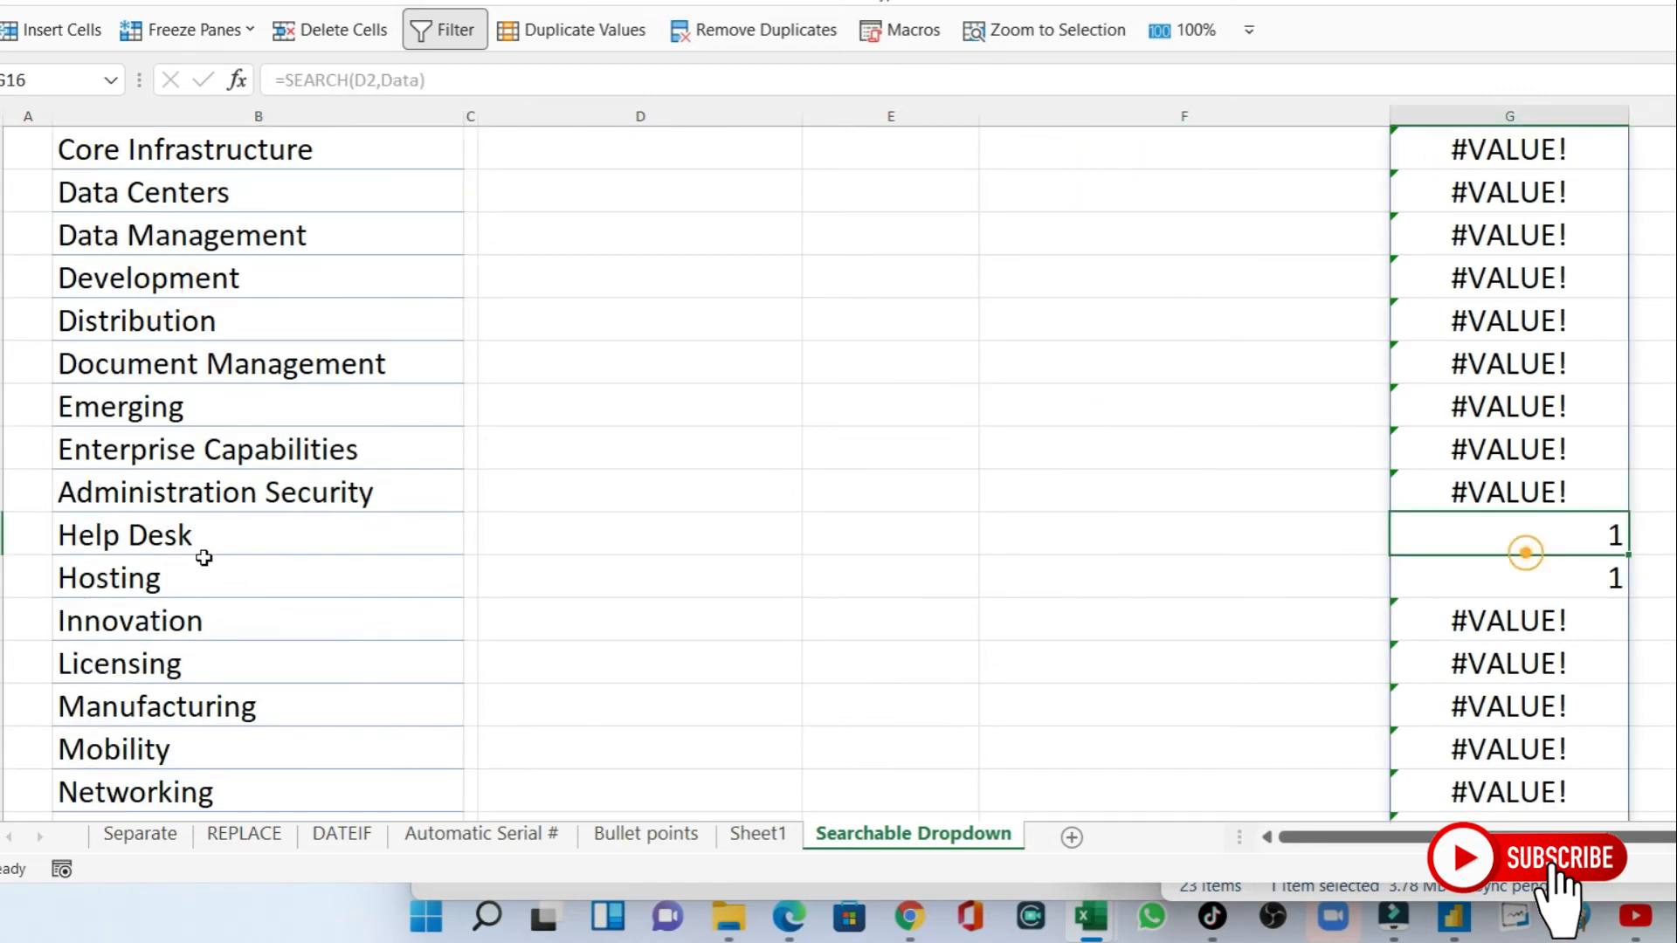
scroll(965, 302, up, 2)
drag(1022, 194, 1039, 280)
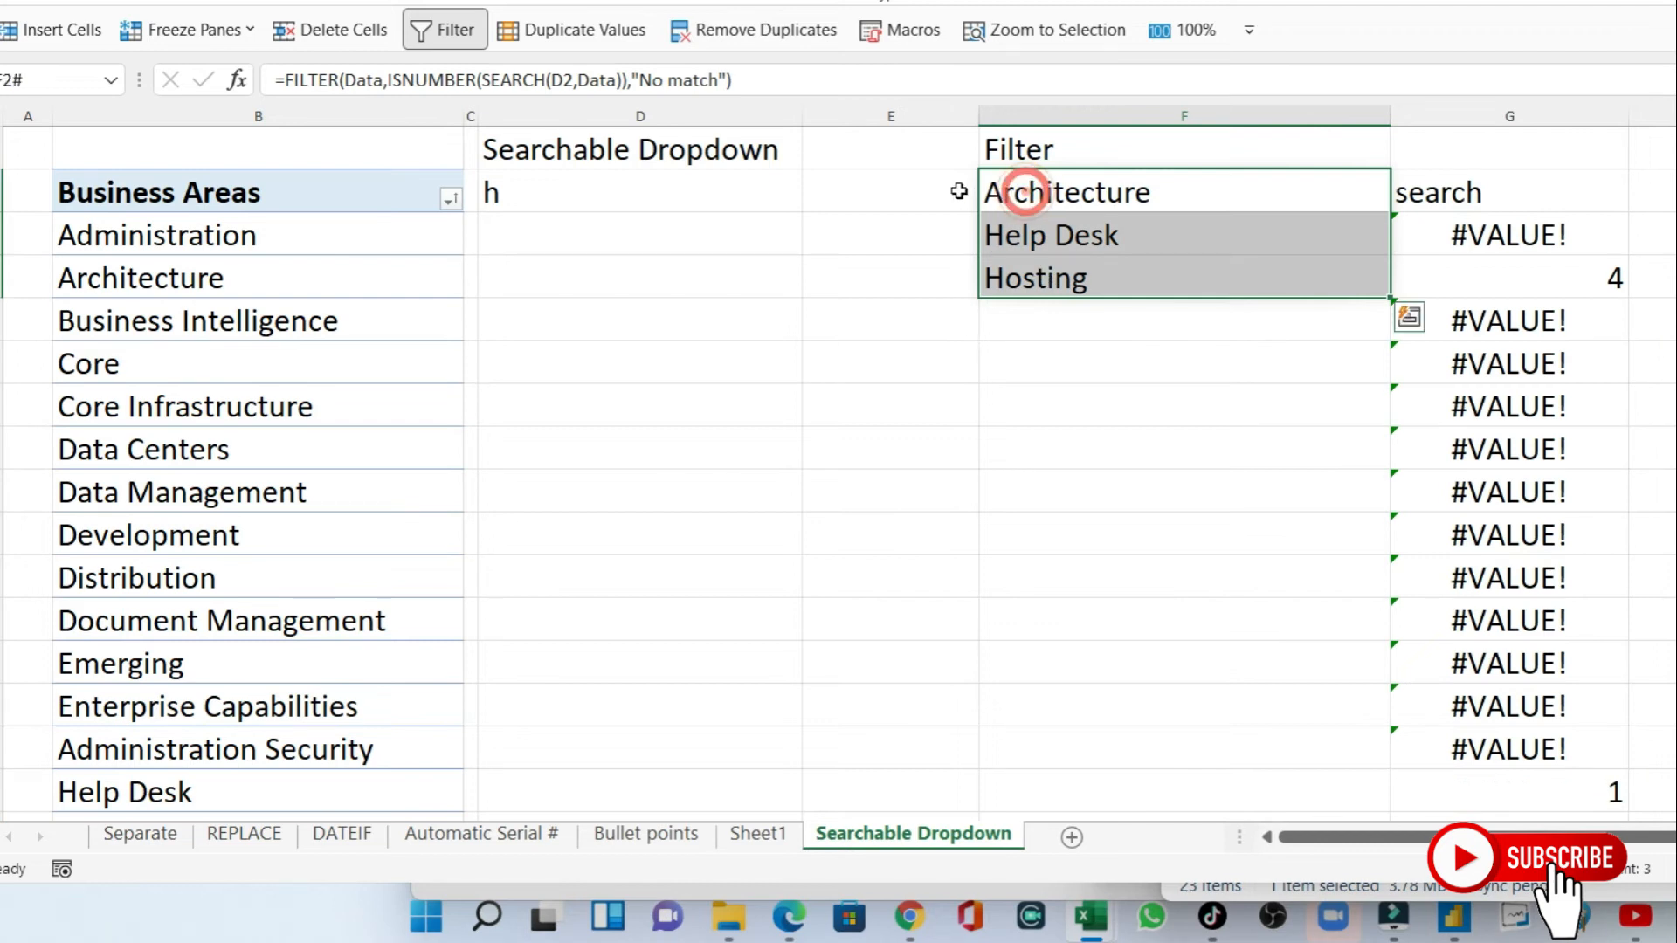
Inspect the items offered by D2's dropdown list and the formula cell F2 where the filtered list starts.
click(592, 179)
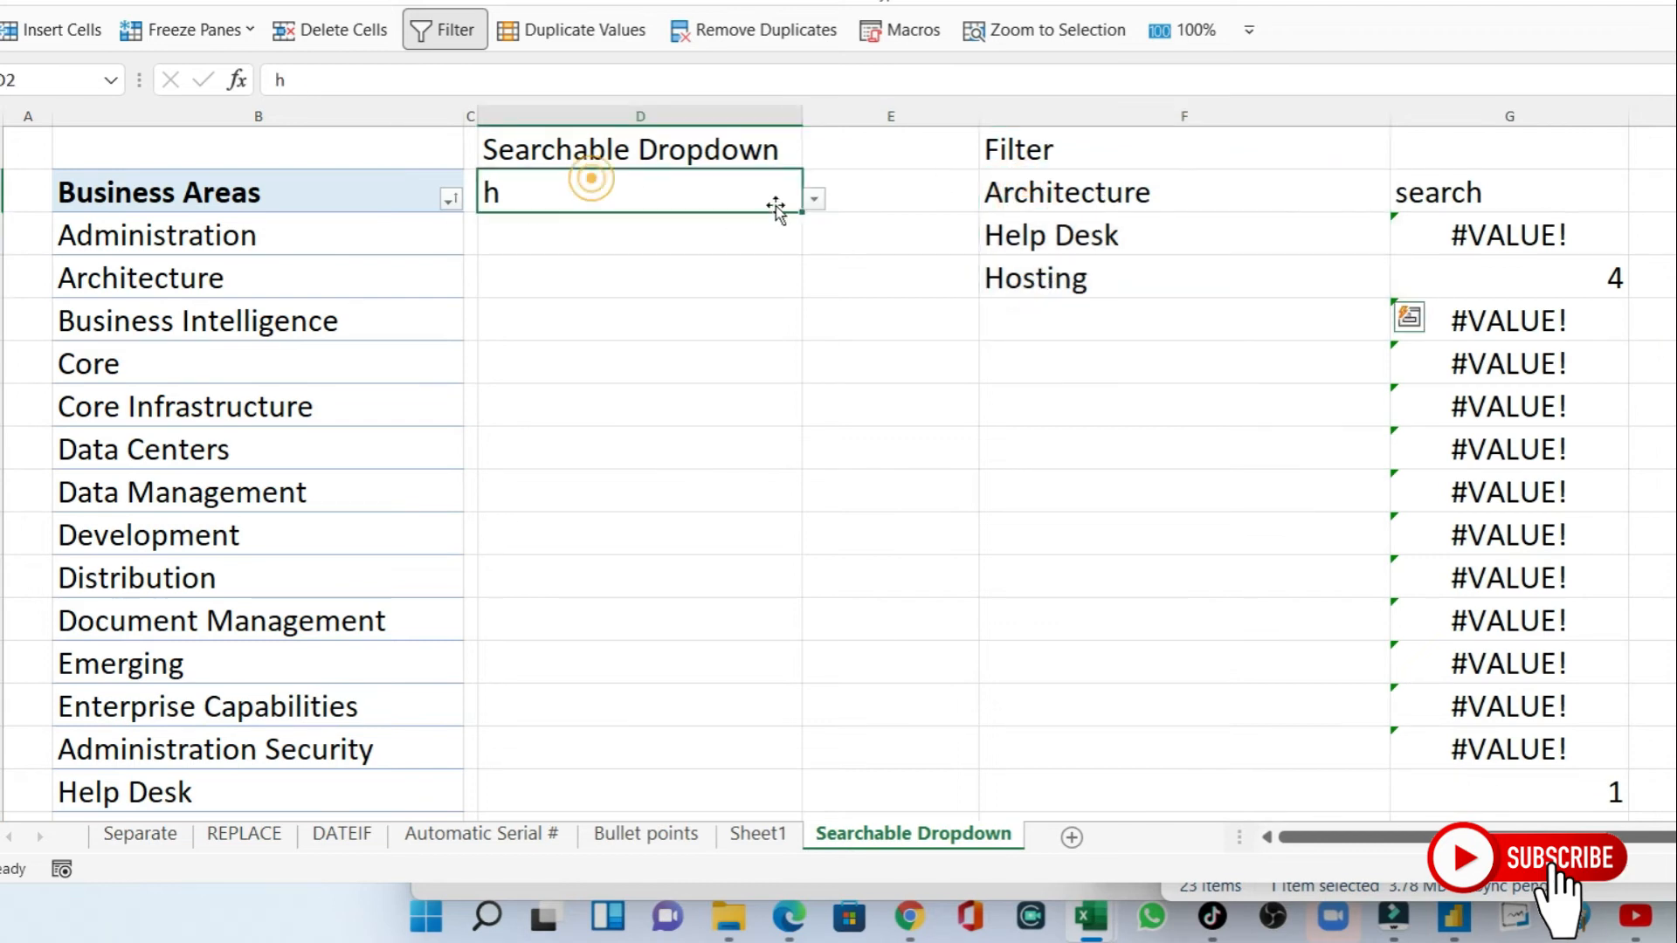
click(813, 199)
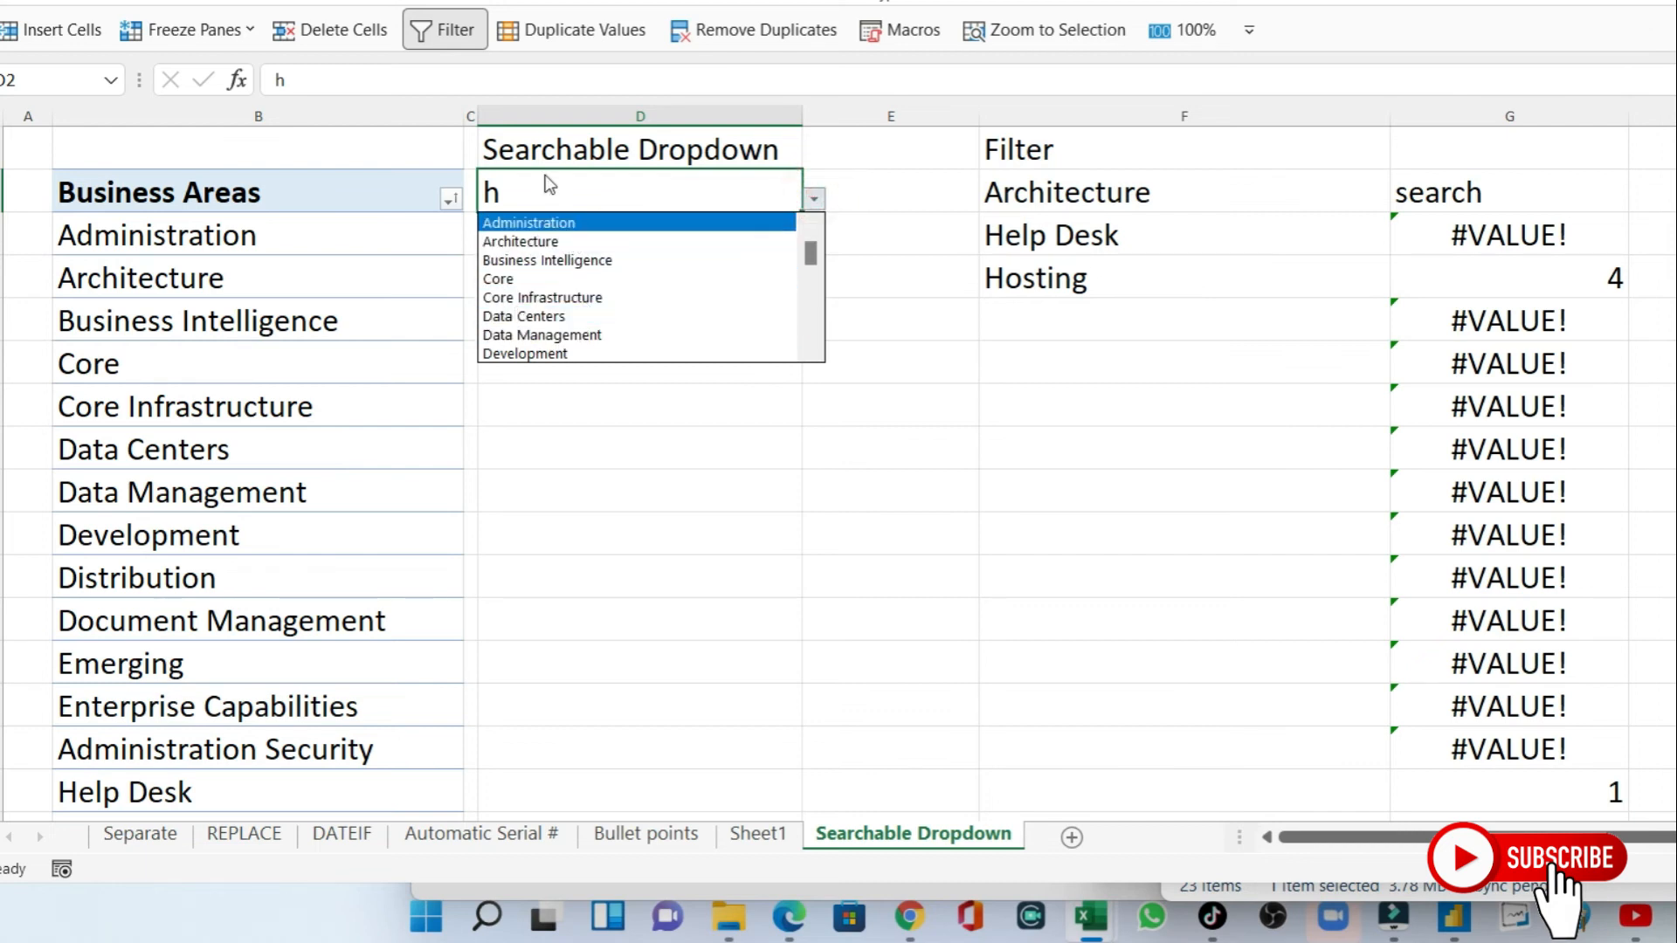
click(985, 455)
click(1080, 194)
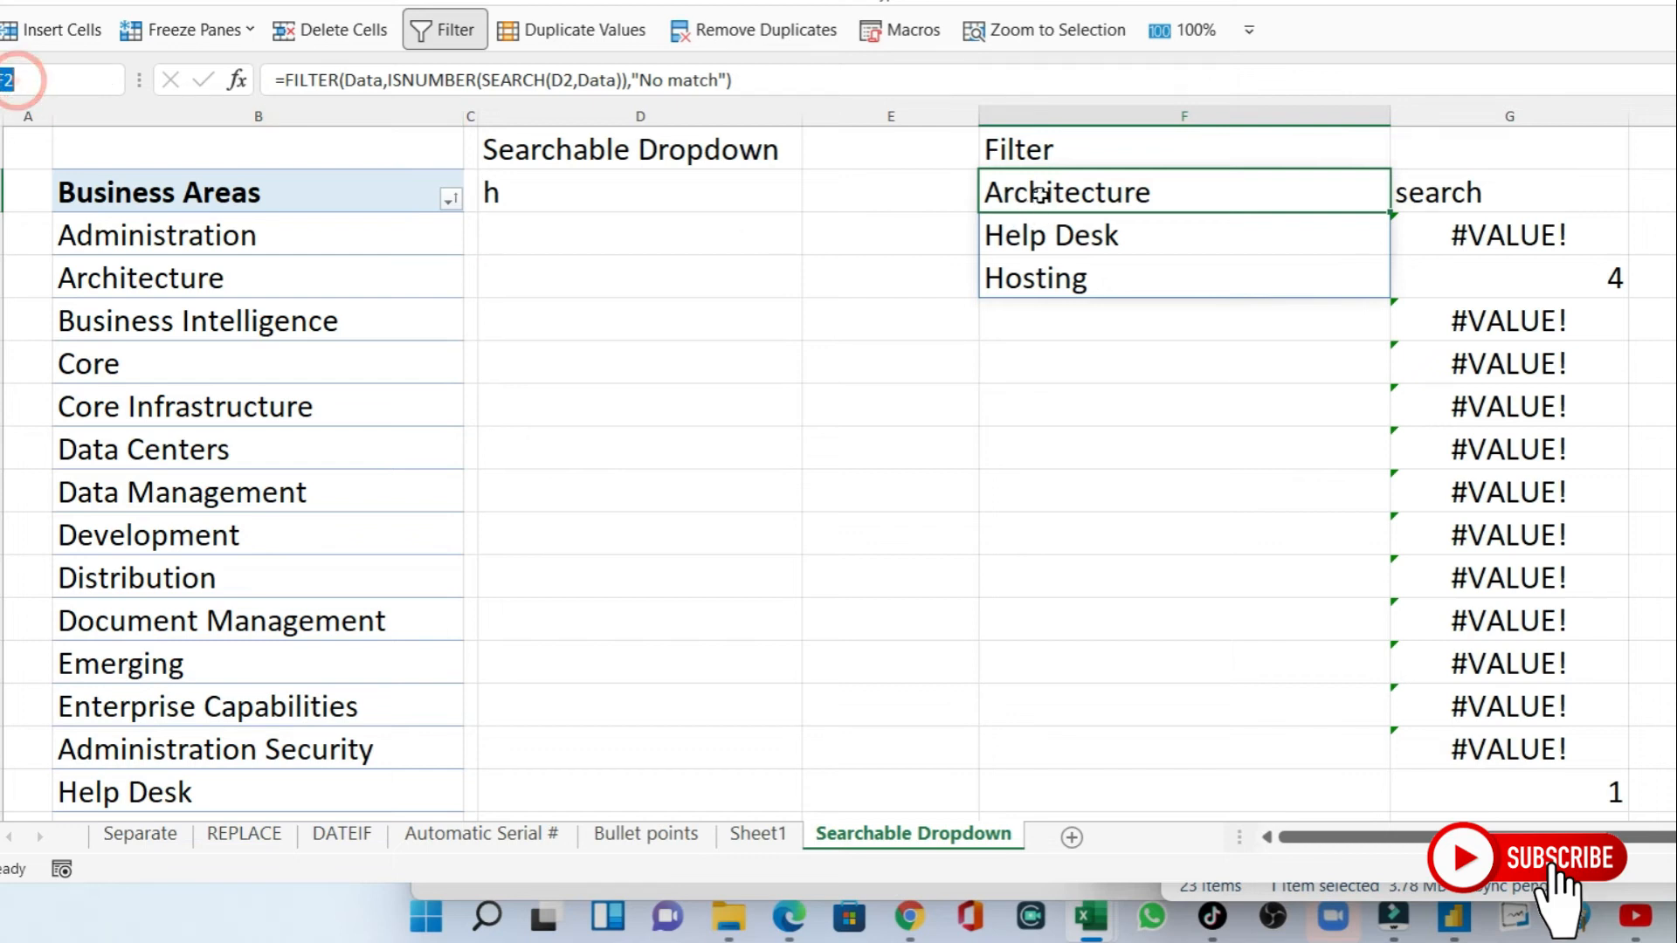
click(722, 404)
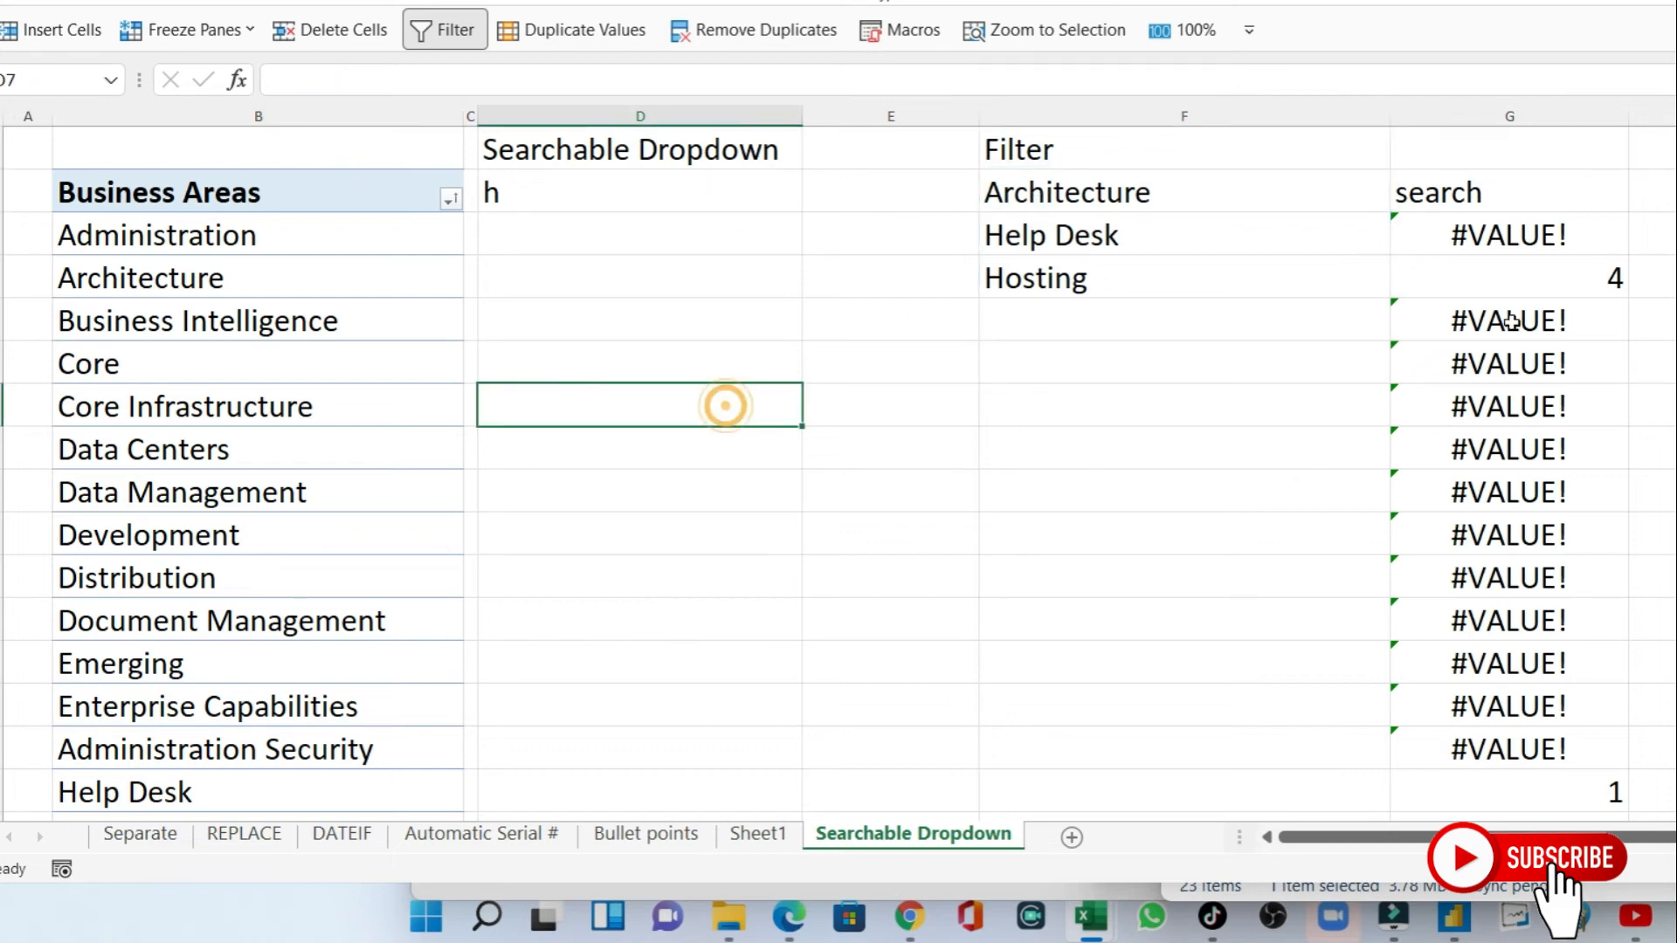
Clear the entire contents of column G, removing the helper search formula and its heading.
click(1485, 111)
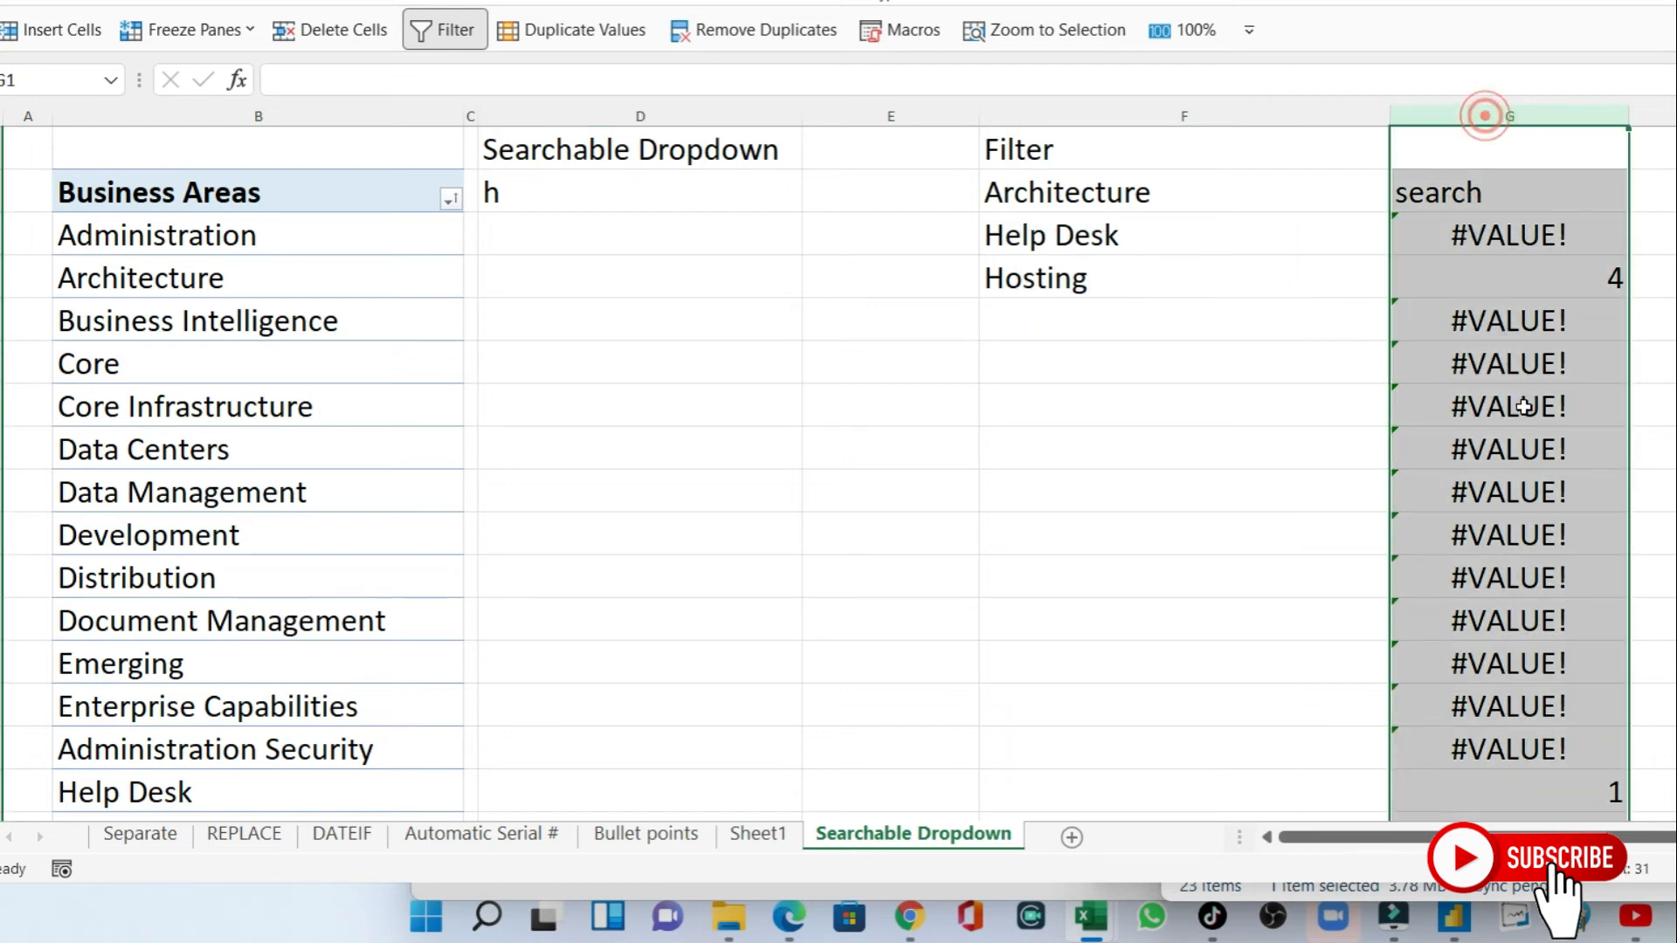
key(Delete)
click(1470, 209)
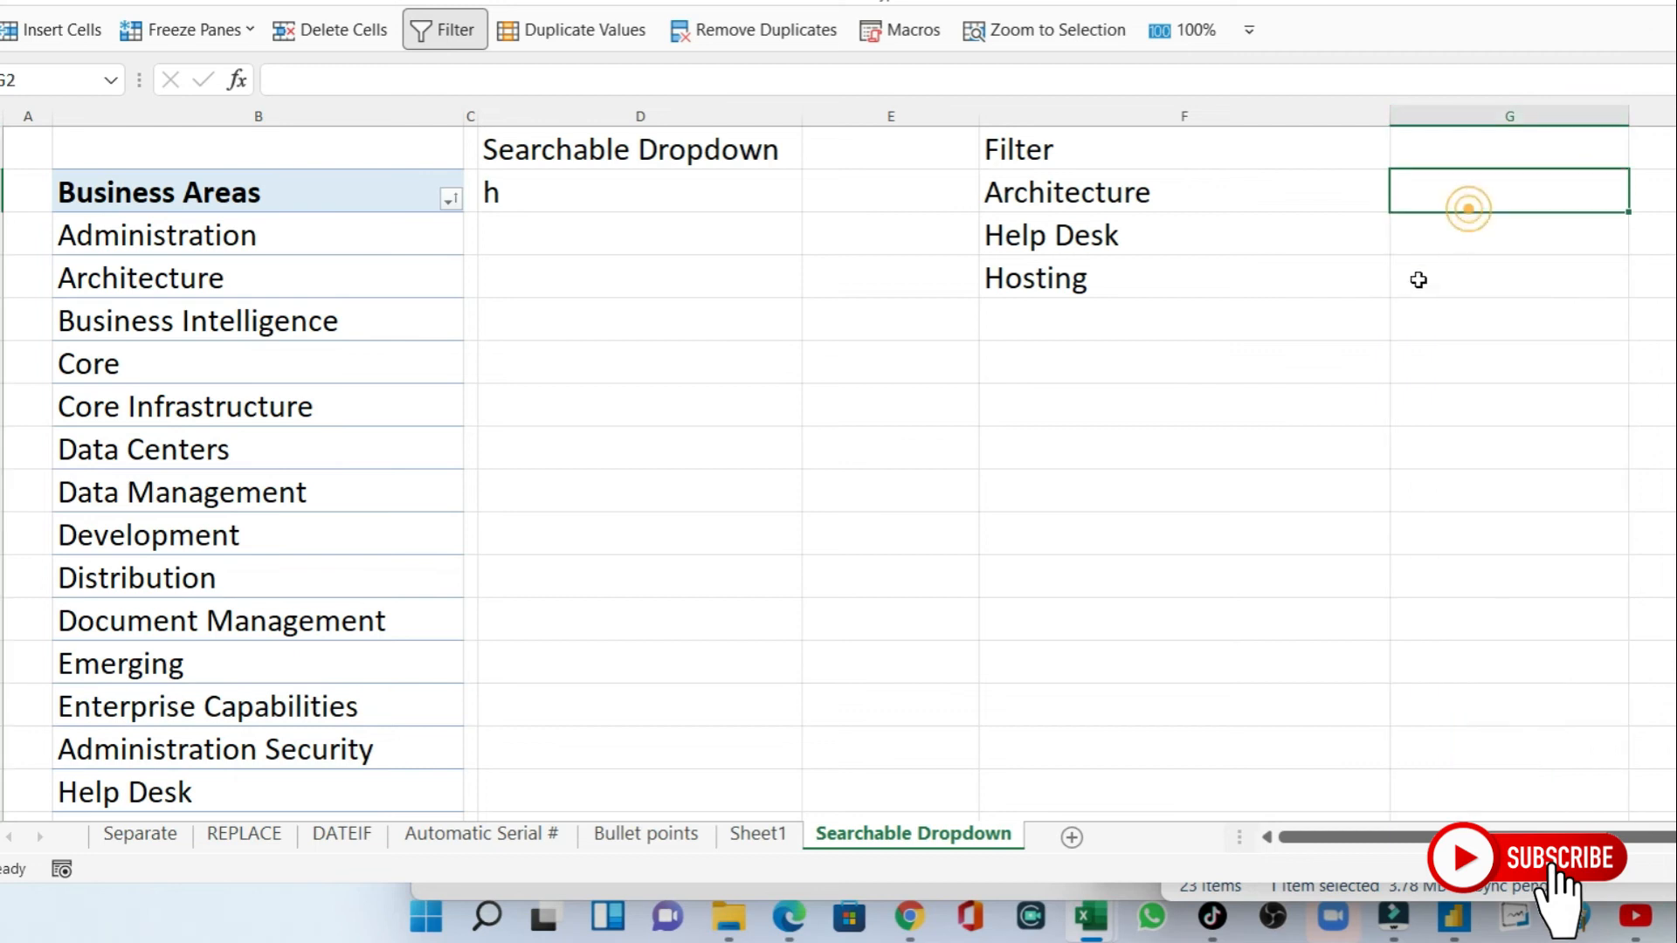
Fill the heading cells D1:F1, from Searchable Dropdown to Filter, with orange.
click(1022, 185)
click(1018, 150)
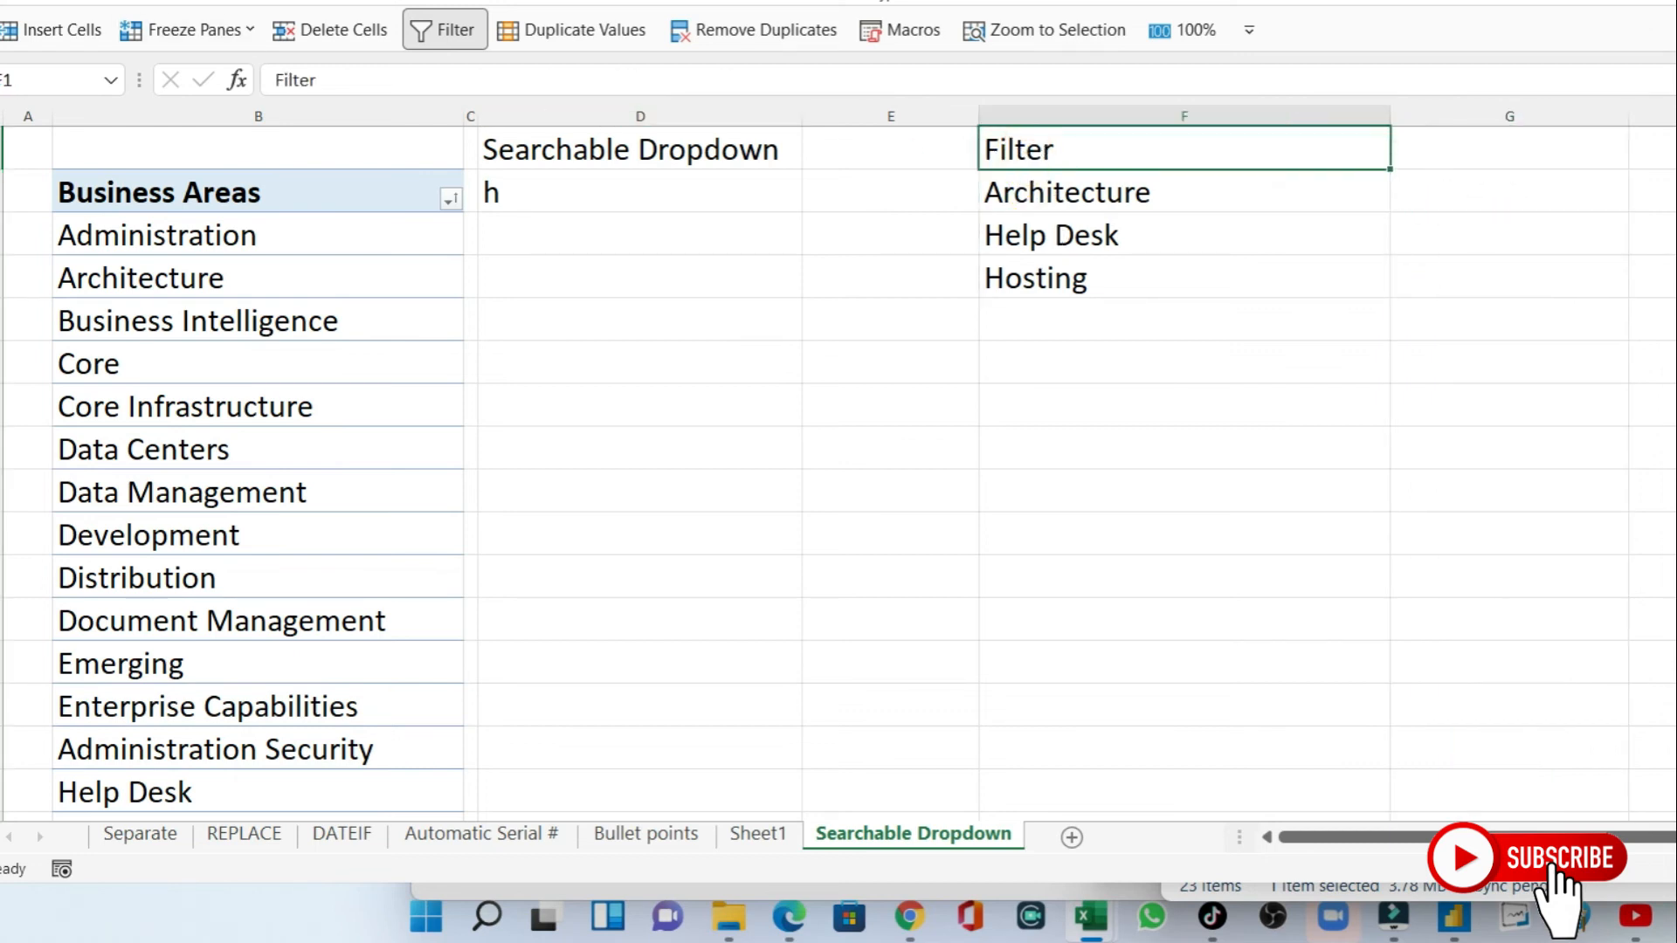
drag(579, 157, 984, 151)
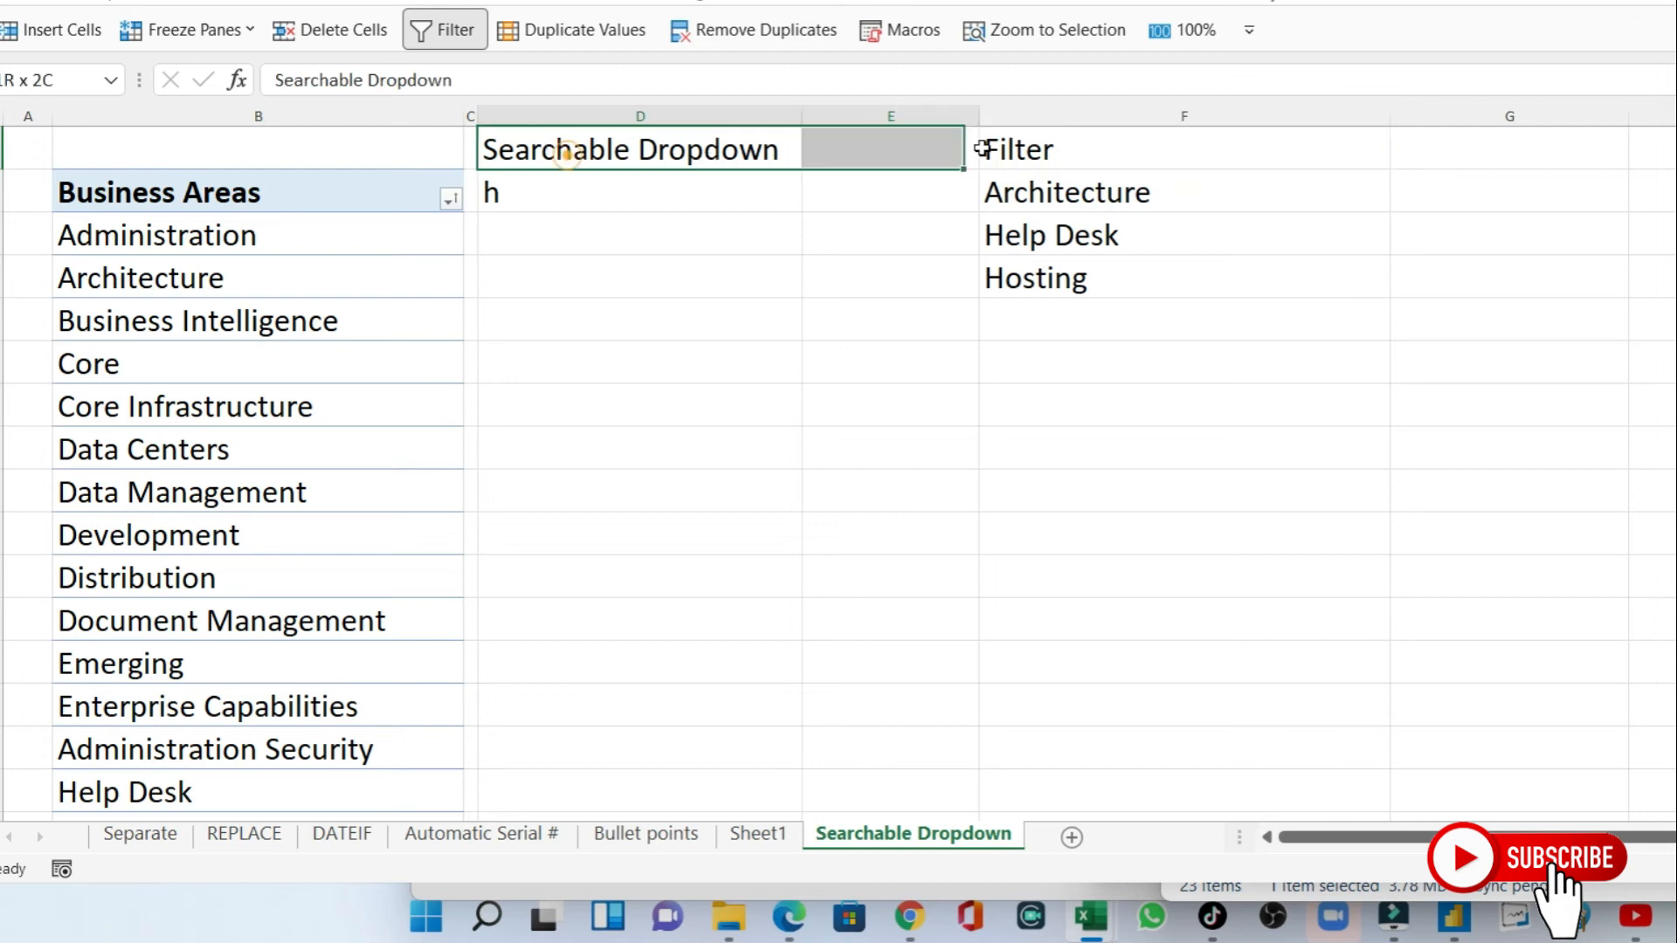
click(350, 0)
click(1064, 354)
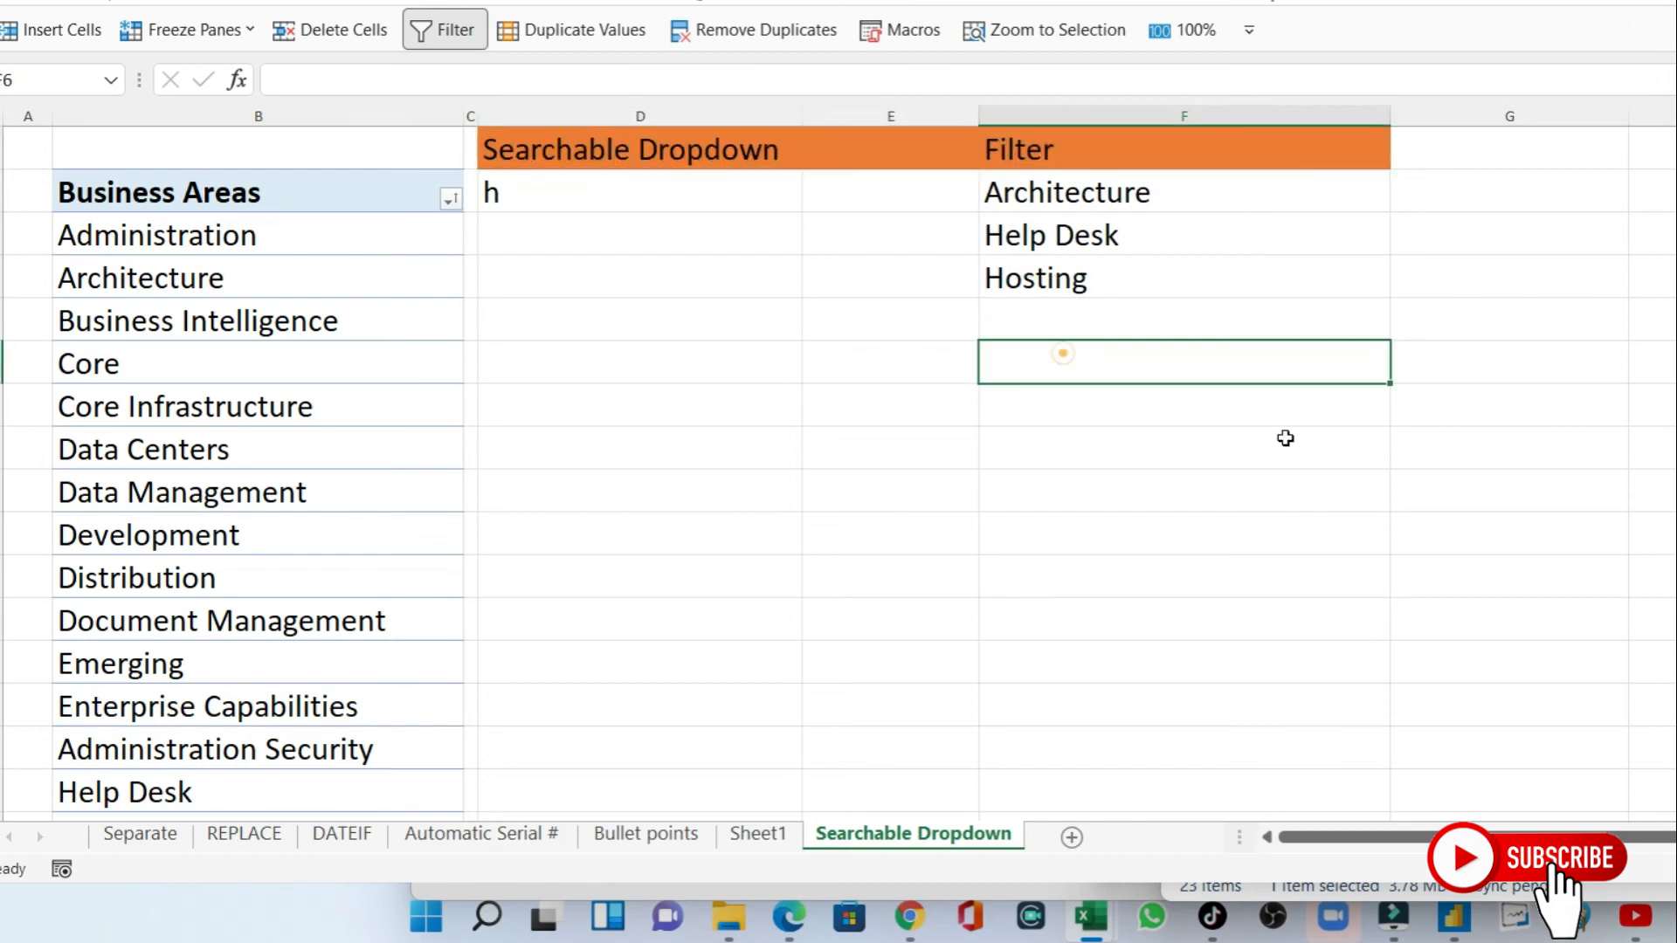
Enter the spill reference =F2# in cell G2 to repeat the filtered list from column F.
click(1459, 198)
drag(1013, 179, 1030, 245)
click(1476, 204)
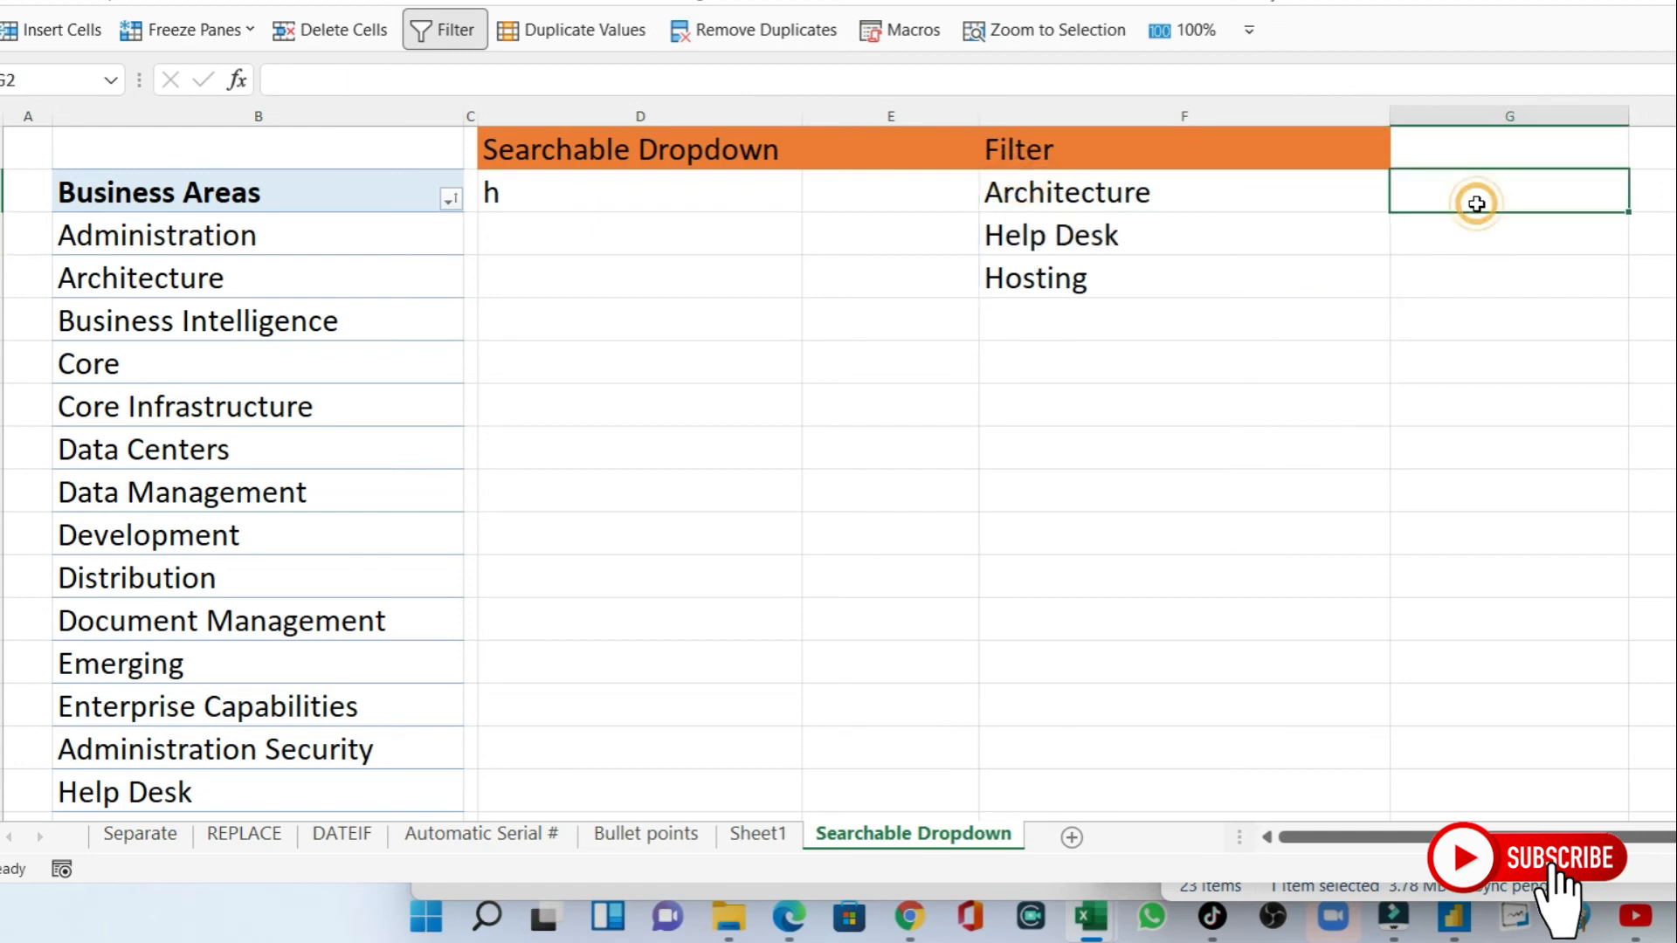
double_click(1479, 204)
click(1479, 204)
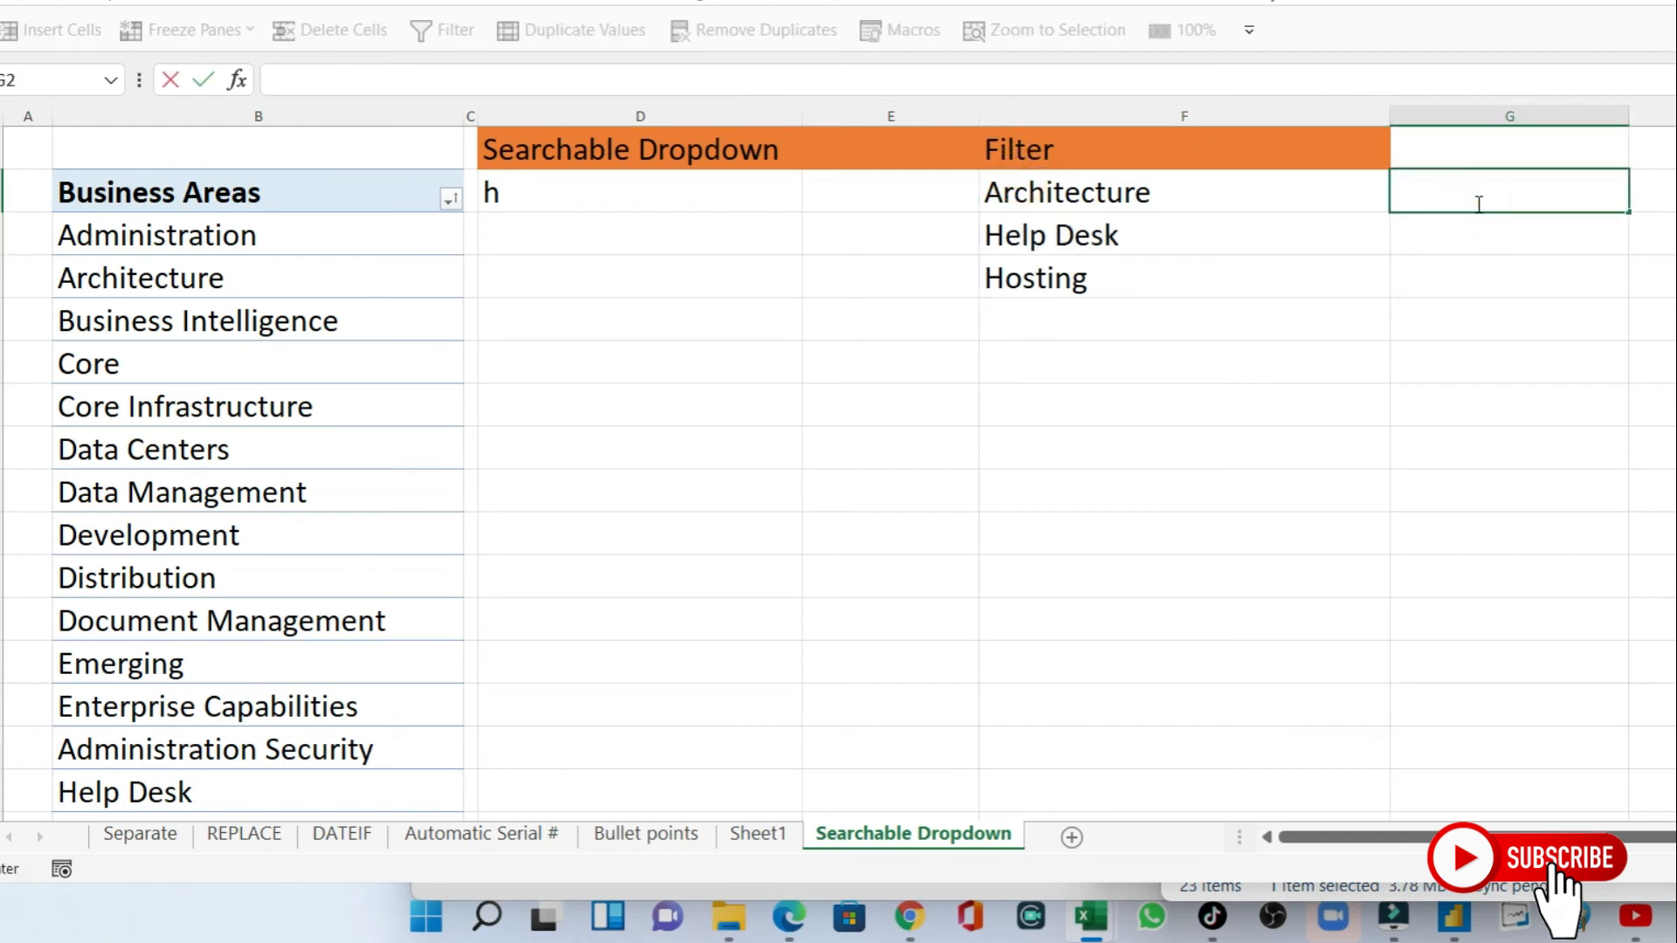
text(=)
click(1155, 193)
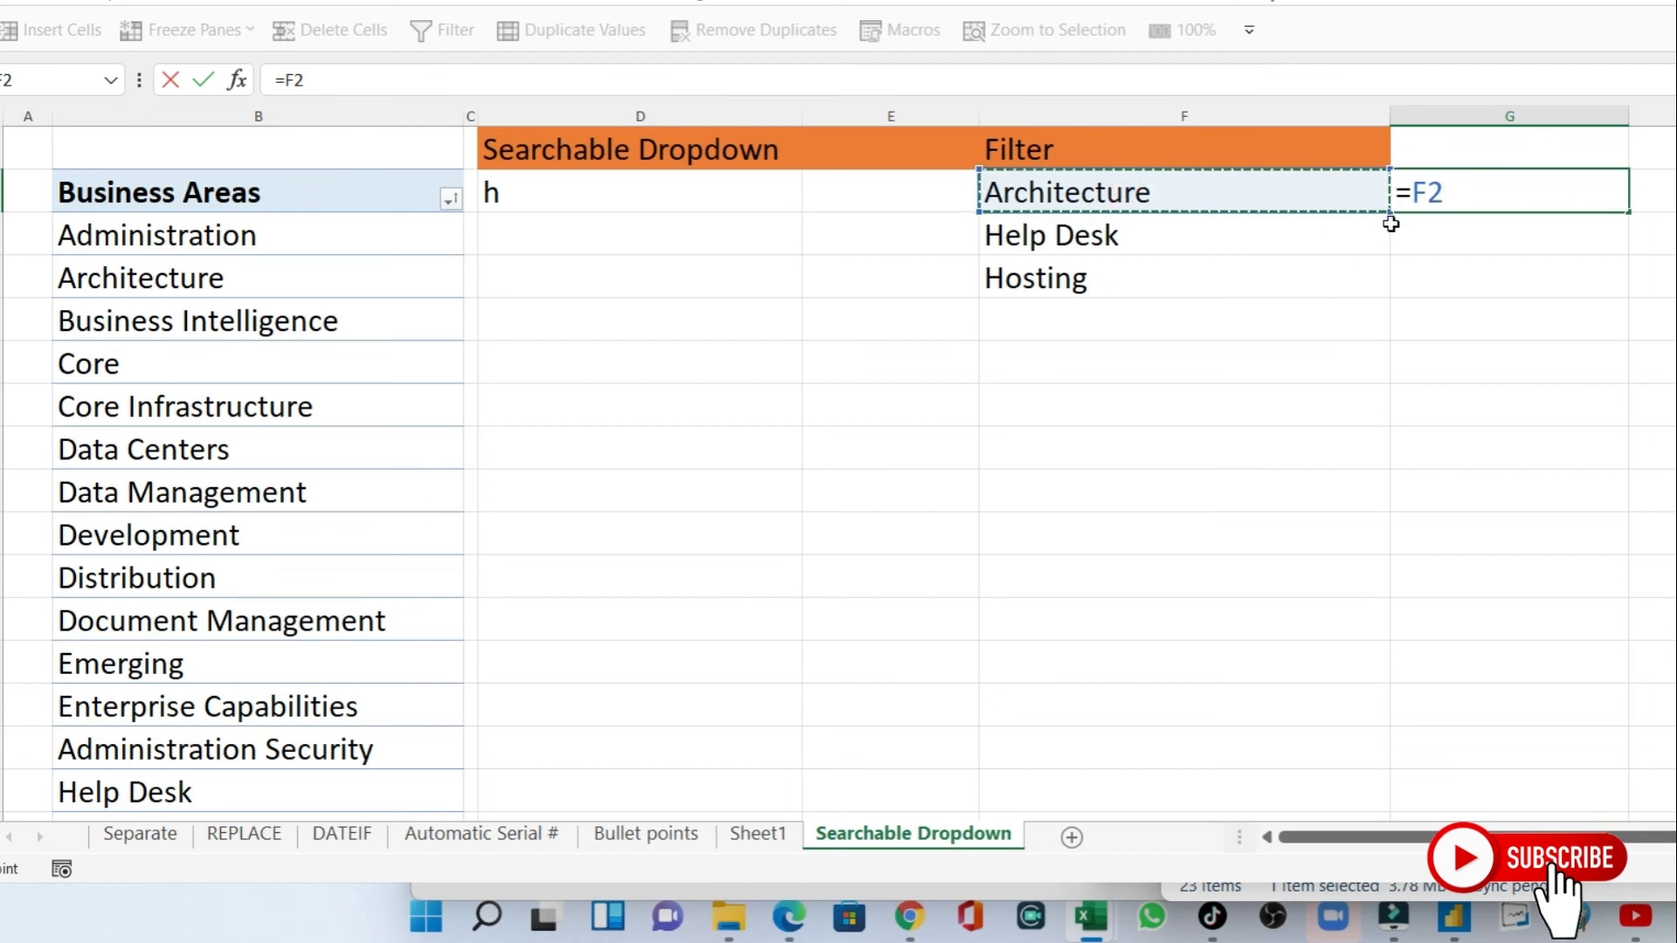
text(#)
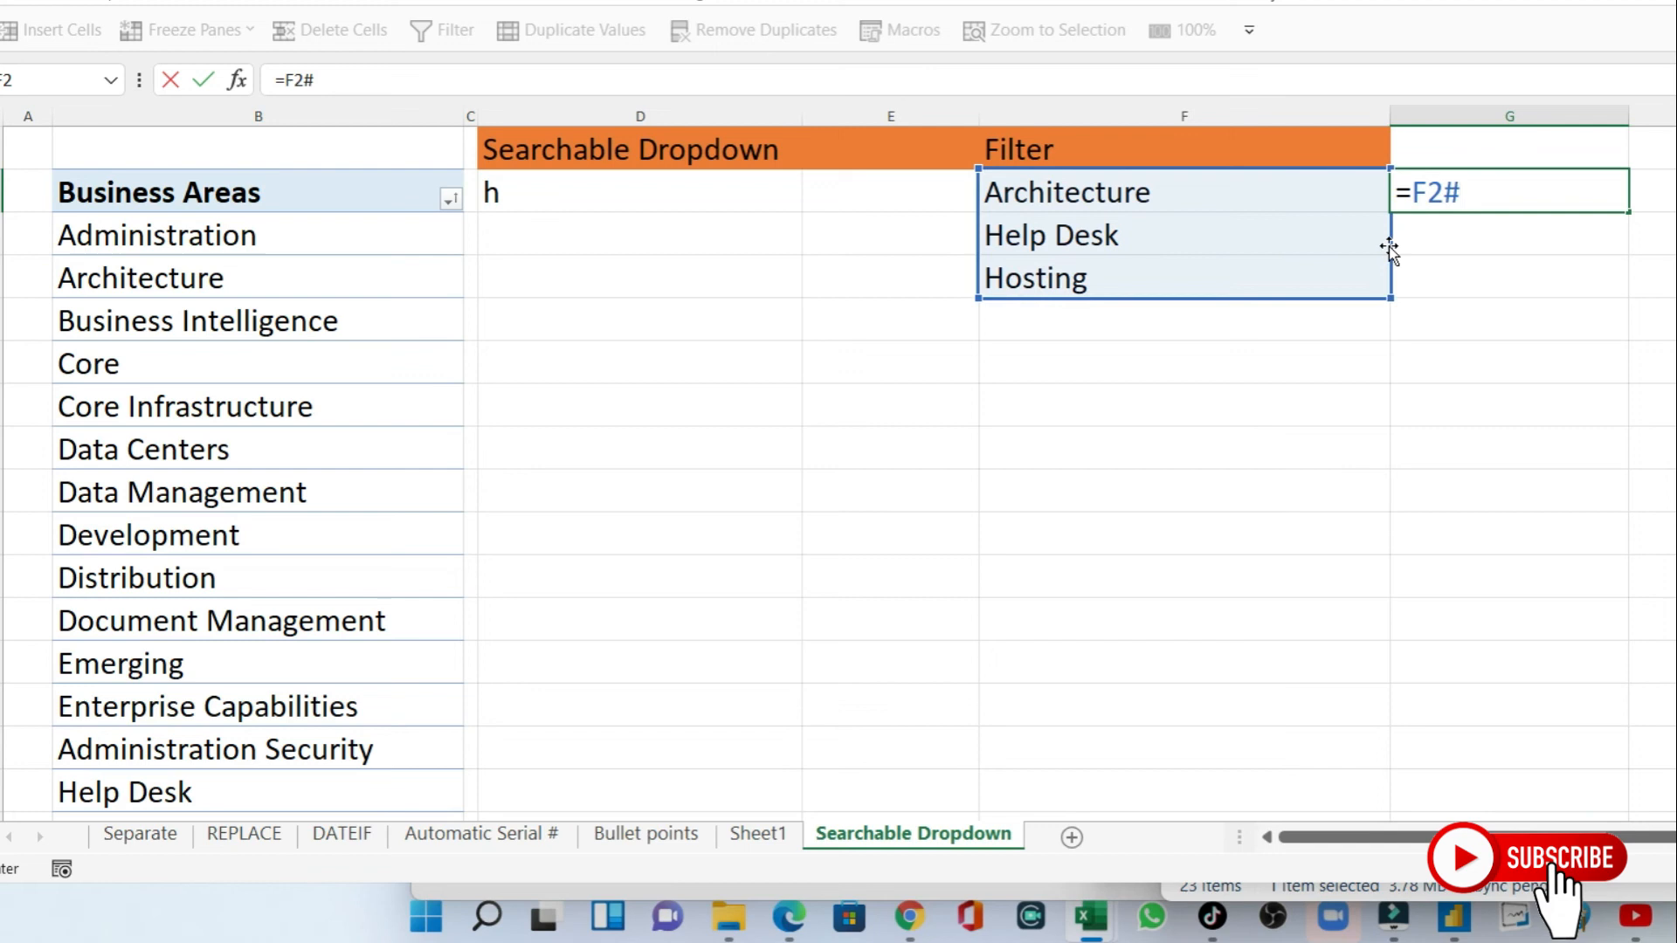
key(Return)
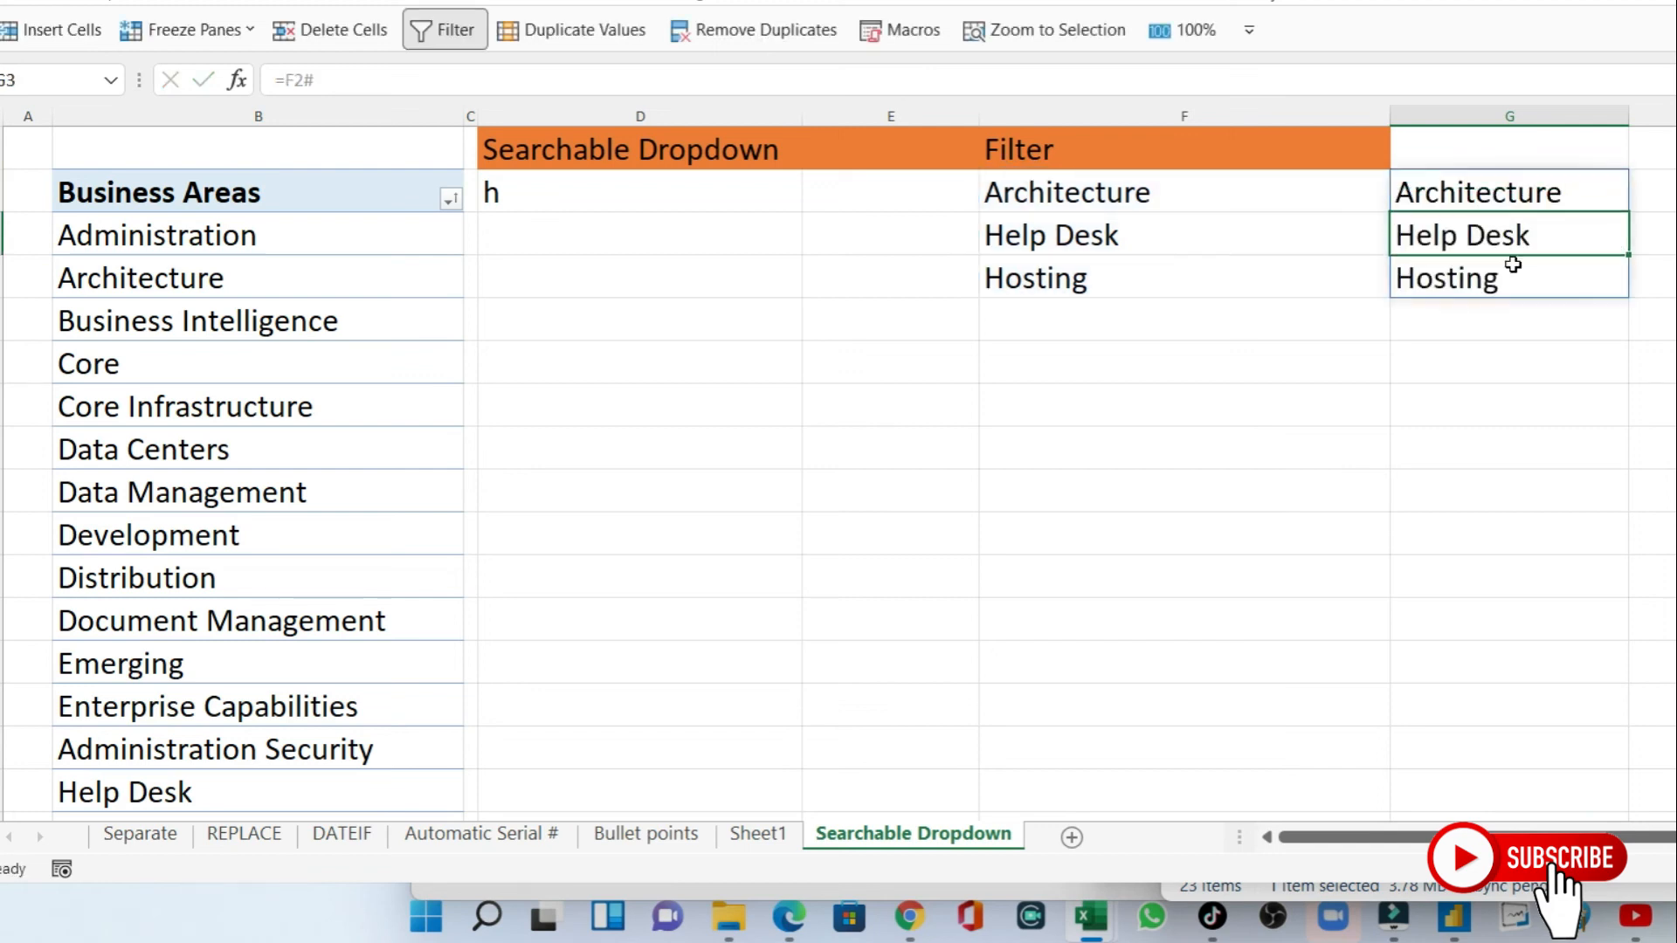
Inspect the =F2# formula in G2 and delete the repeated list from column G.
drag(1505, 191, 1515, 288)
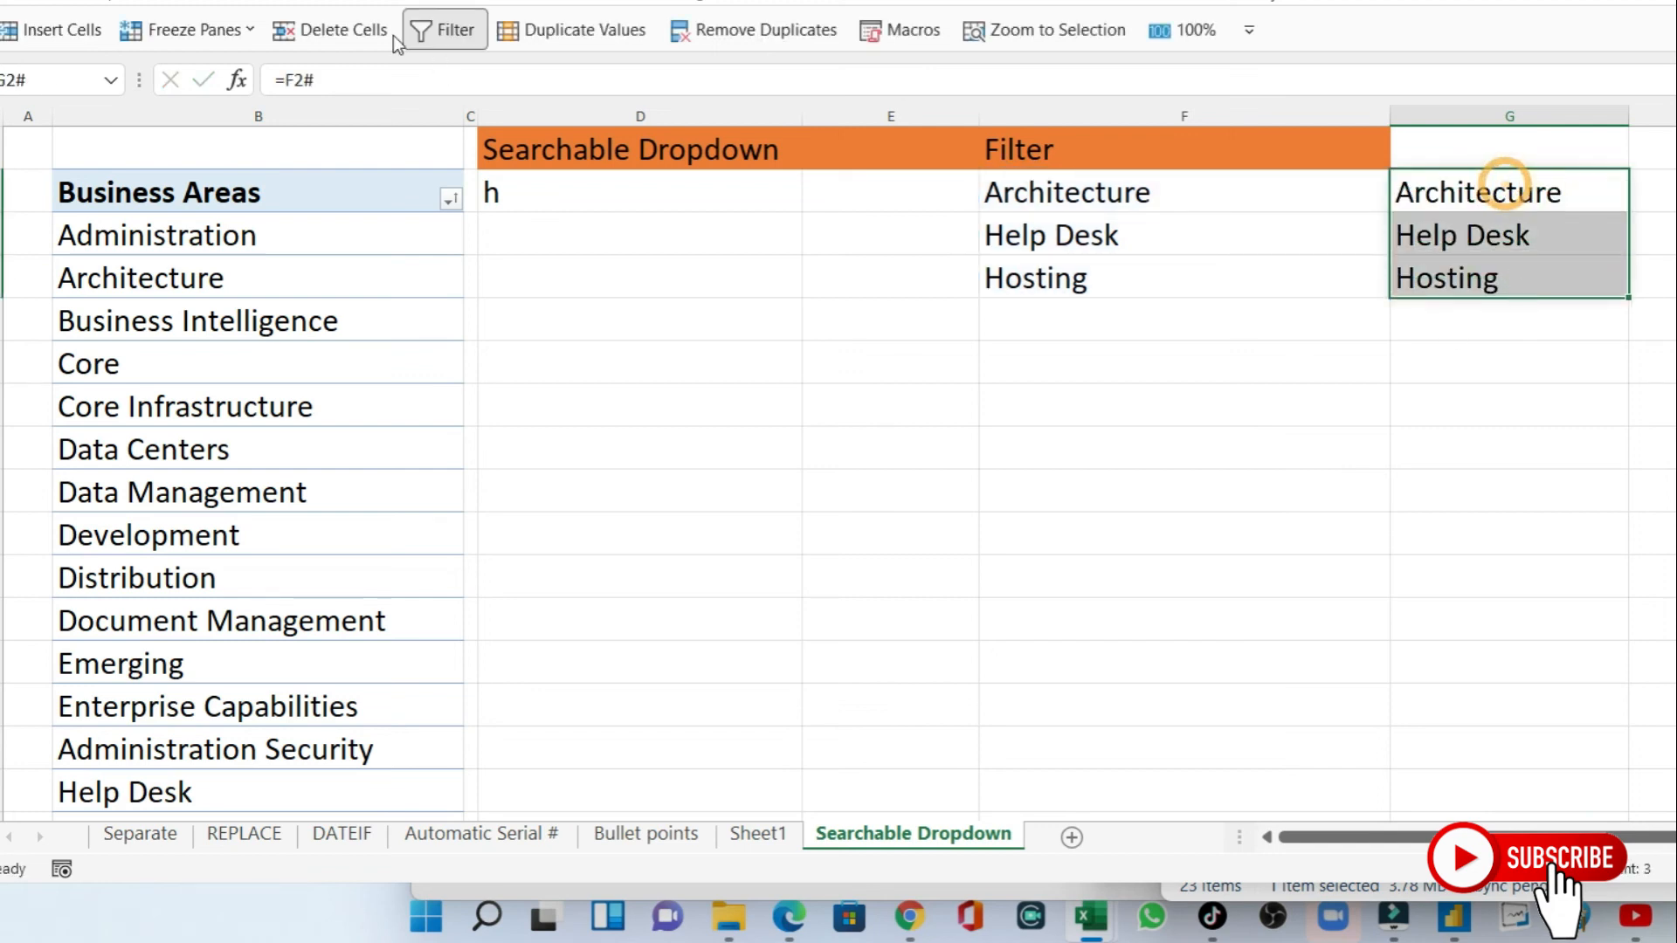
click(324, 82)
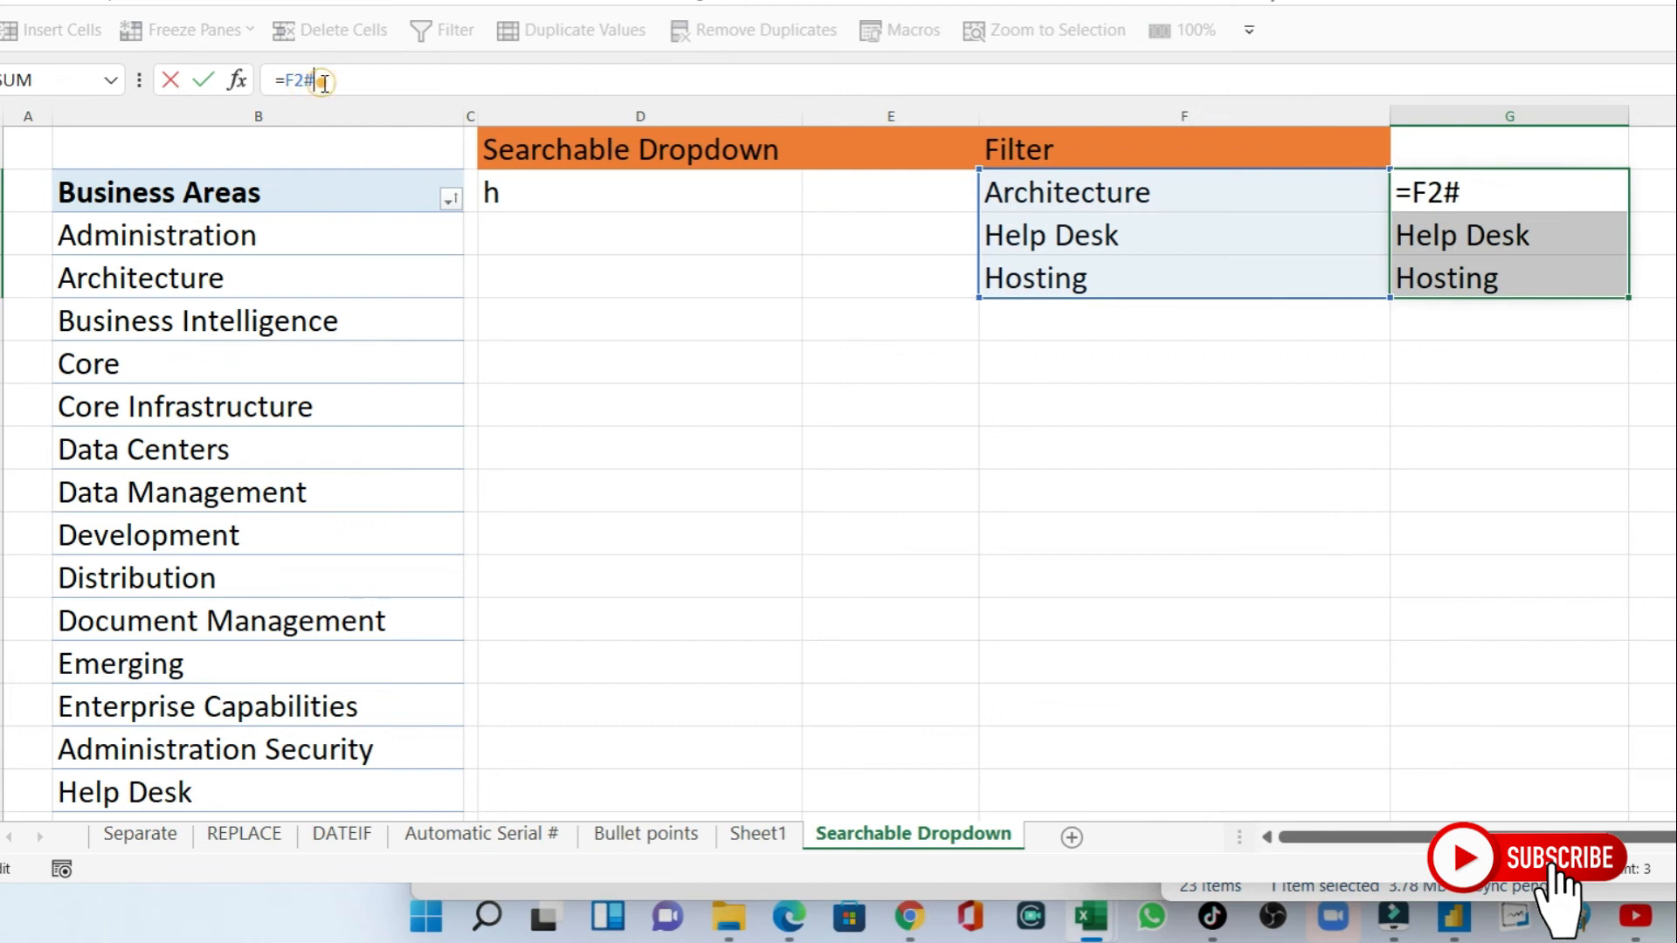
key(BackSpace)
key(BackSpace)
key(BackSpace)
key(BackSpace)
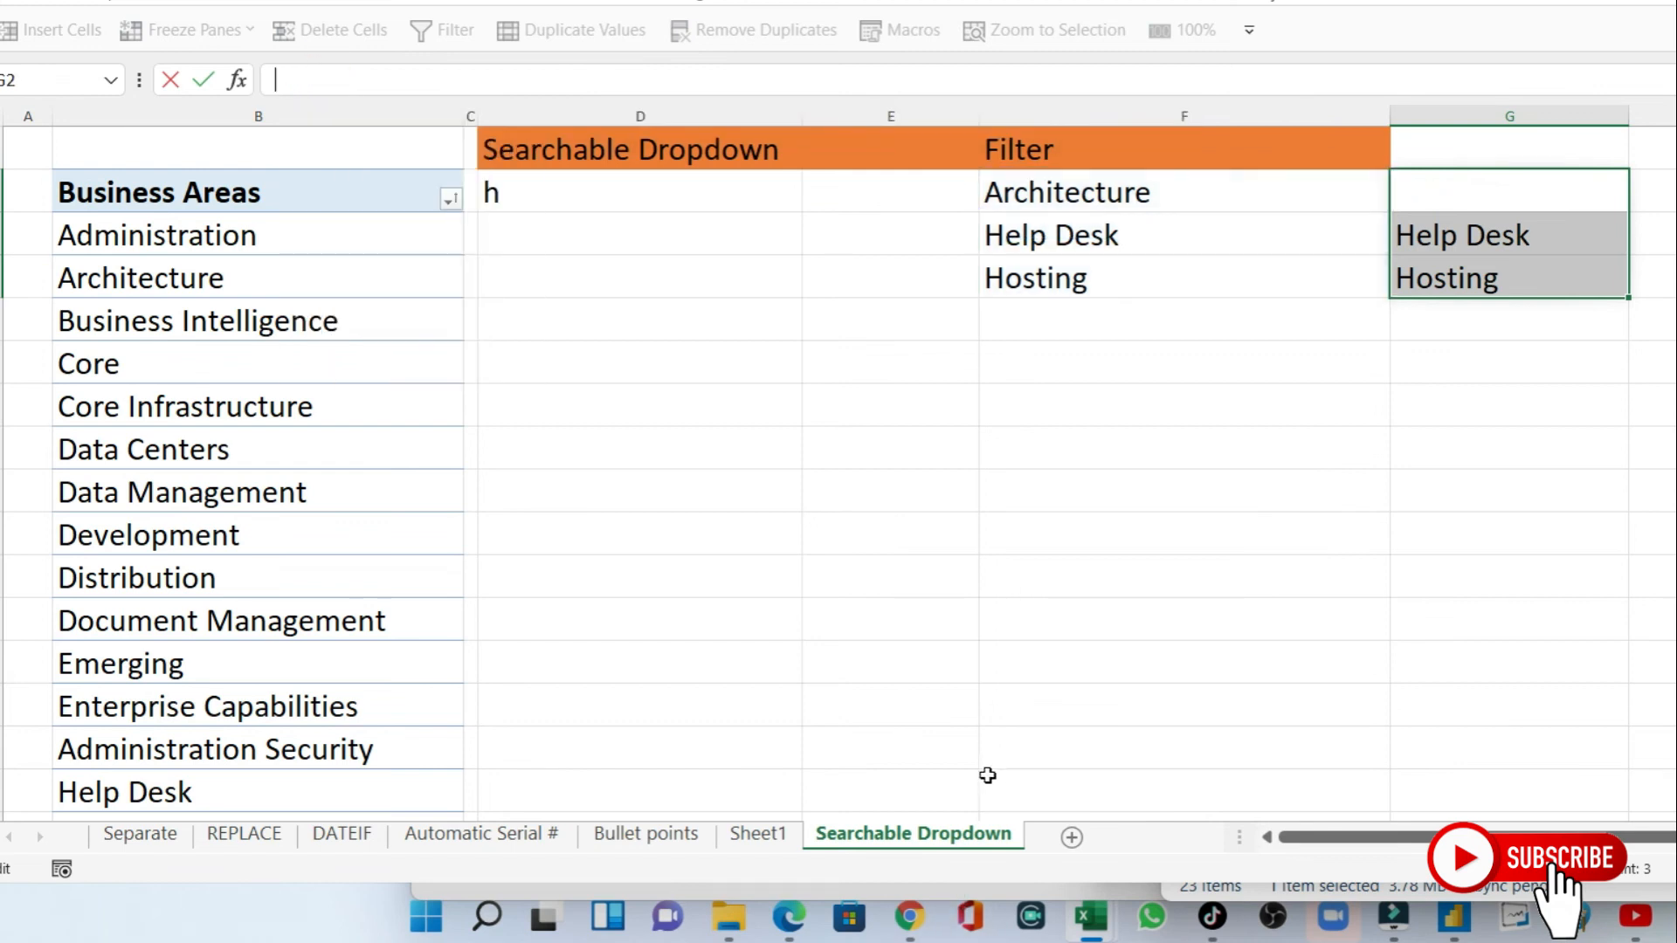
key(Escape)
click(1261, 548)
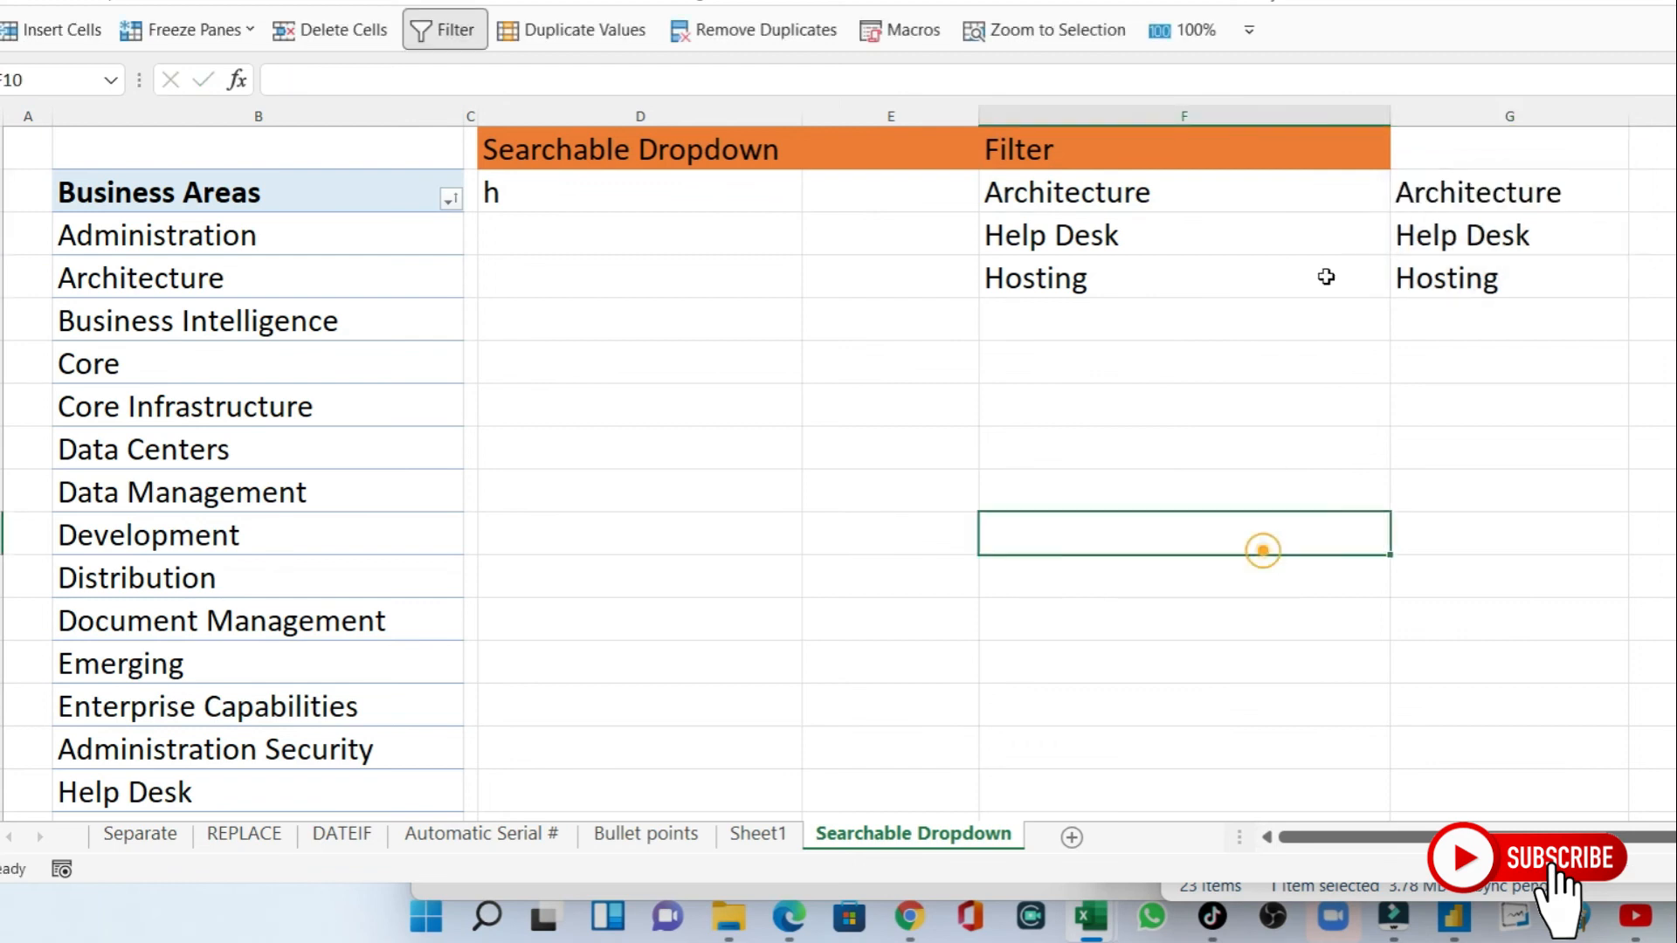
drag(1490, 177, 1495, 302)
key(Delete)
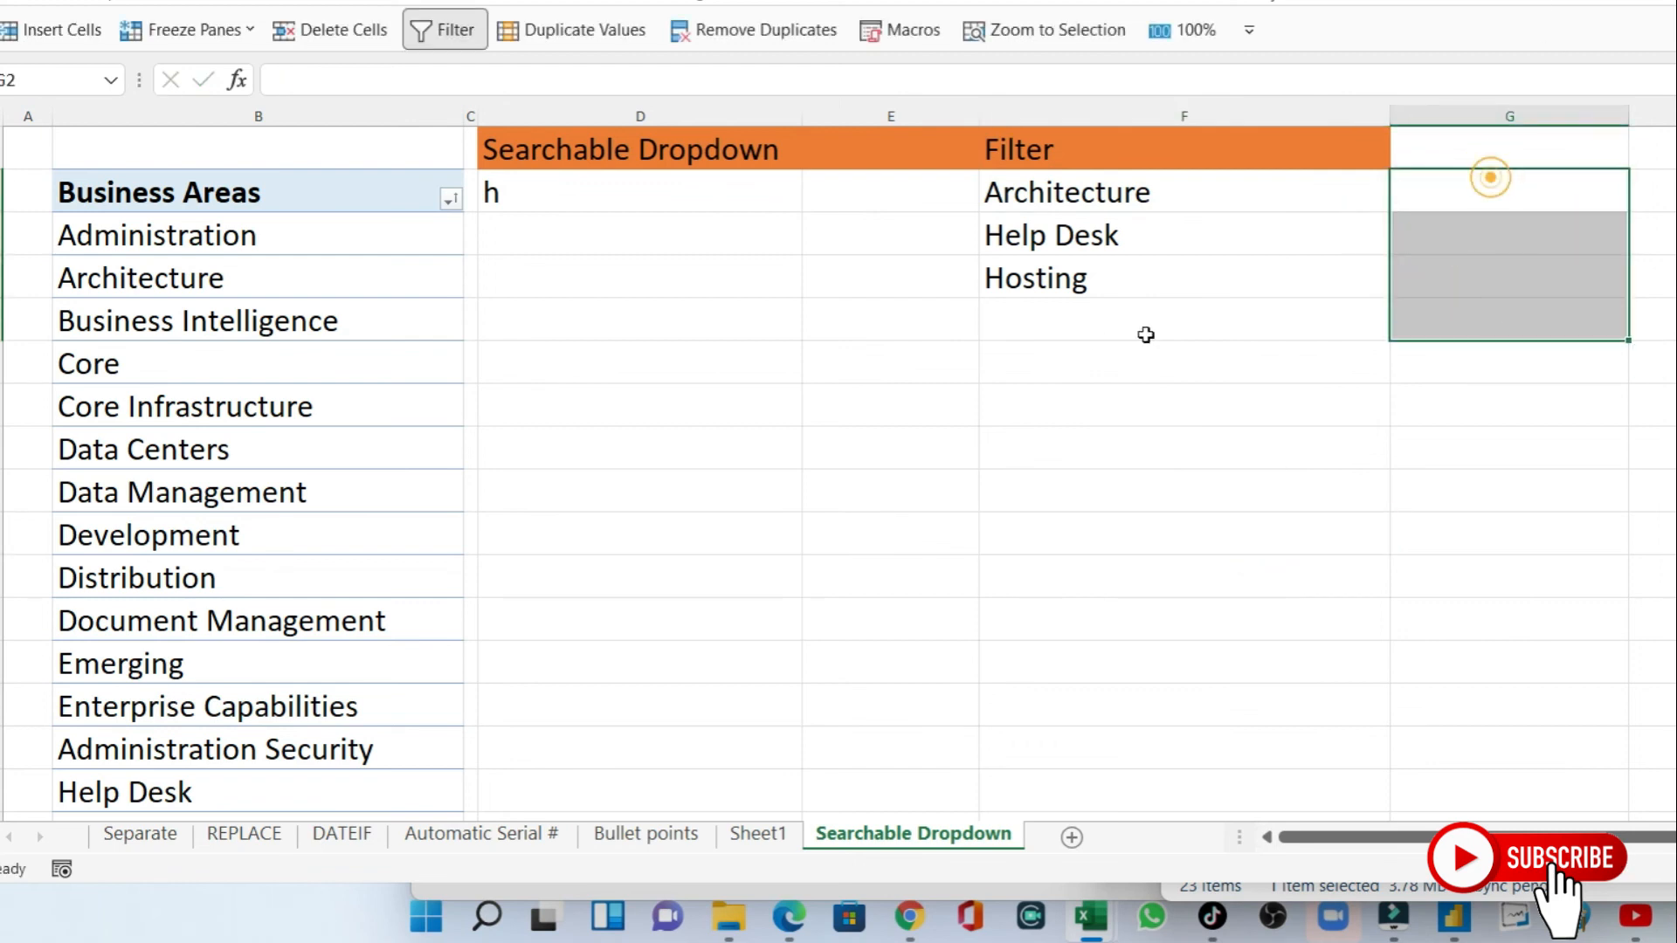
Replace the source of D2's list data validation with the spill reference =F2#.
click(1092, 337)
click(587, 190)
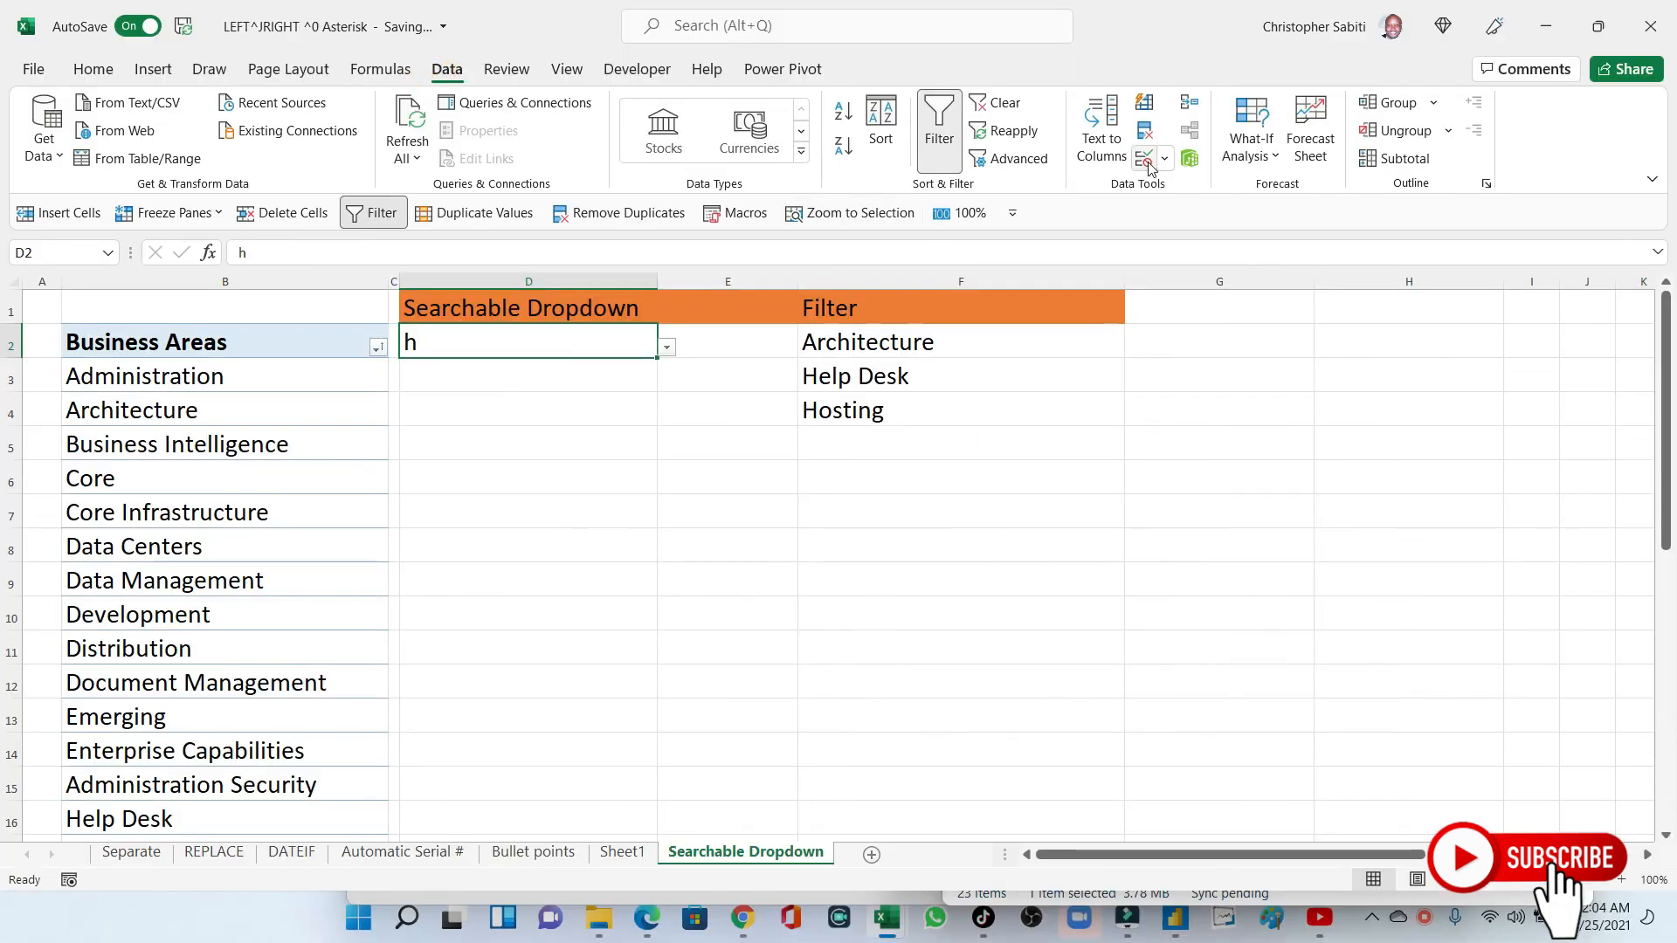
click(1144, 158)
drag(882, 329, 1319, 308)
click(1134, 341)
drag(1170, 503, 1131, 504)
scroll(311, 428, up, 1)
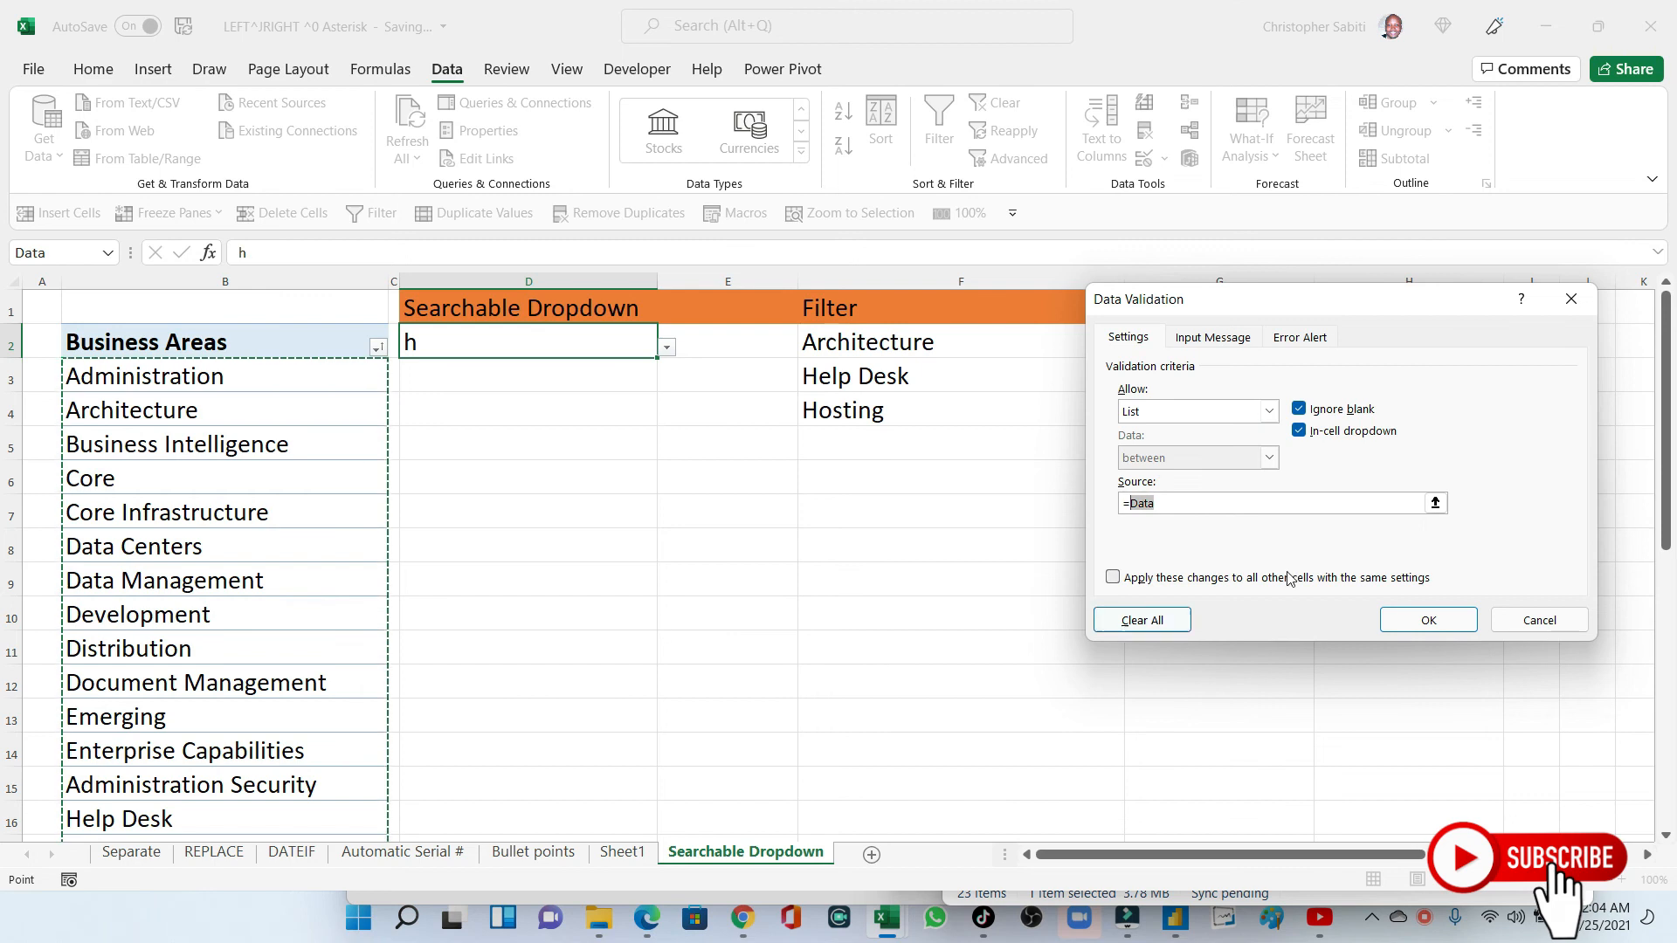
key(BackSpace)
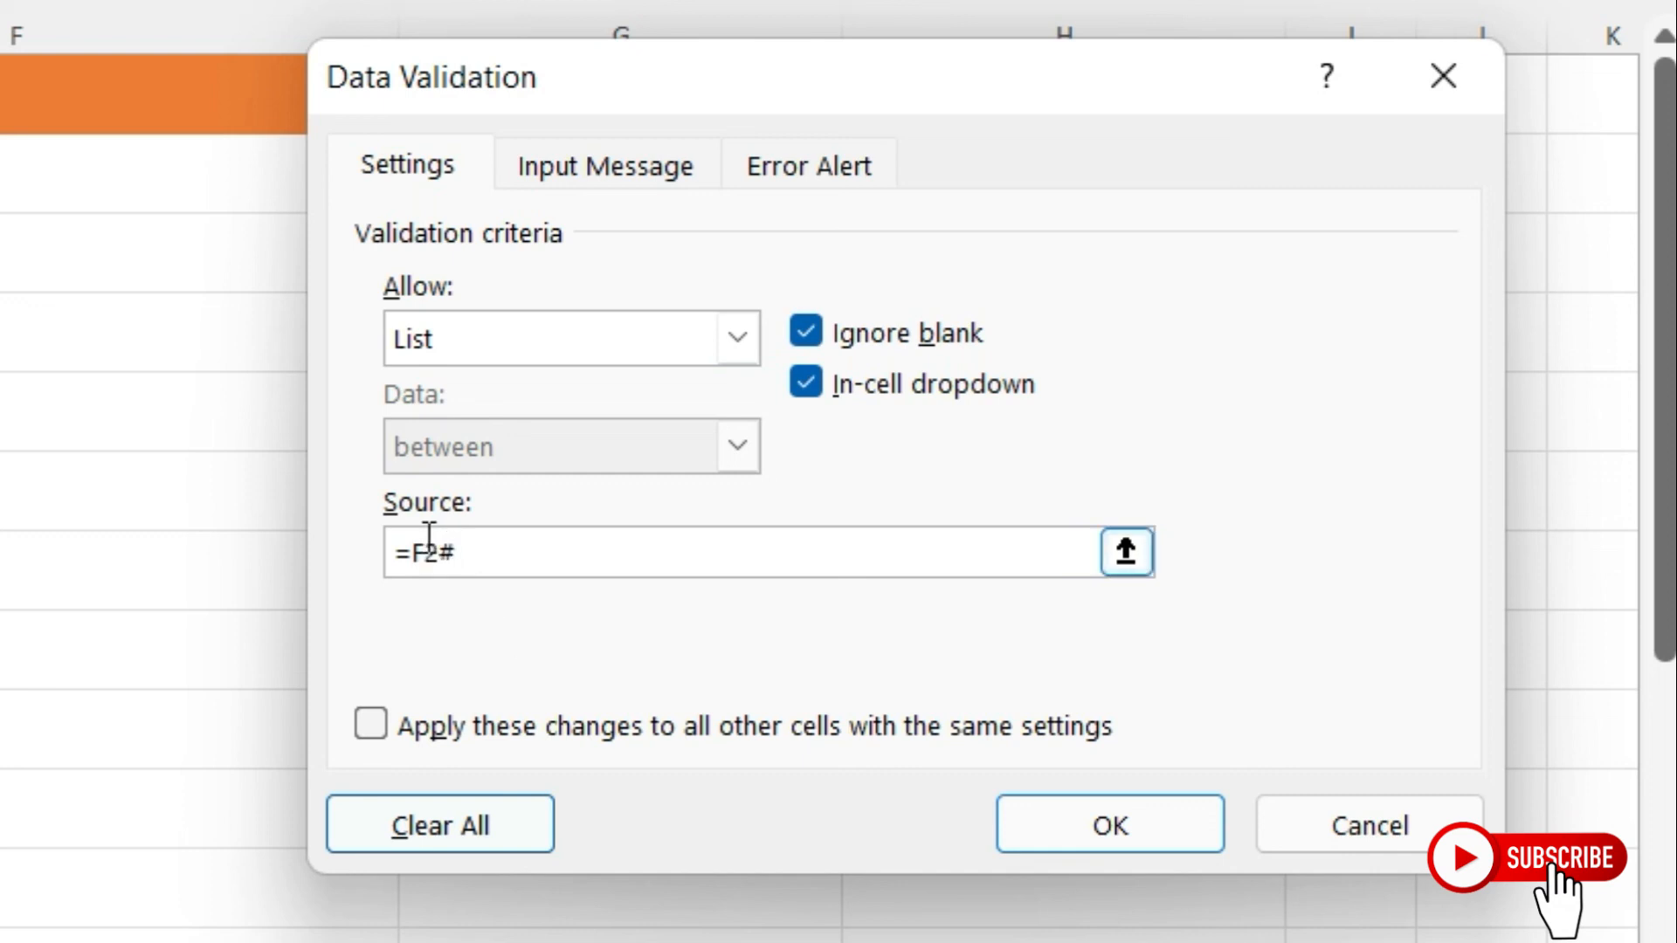
Make the validation source an absolute reference, =$F$2#, and apply the data validation to D2.
click(426, 540)
click(425, 550)
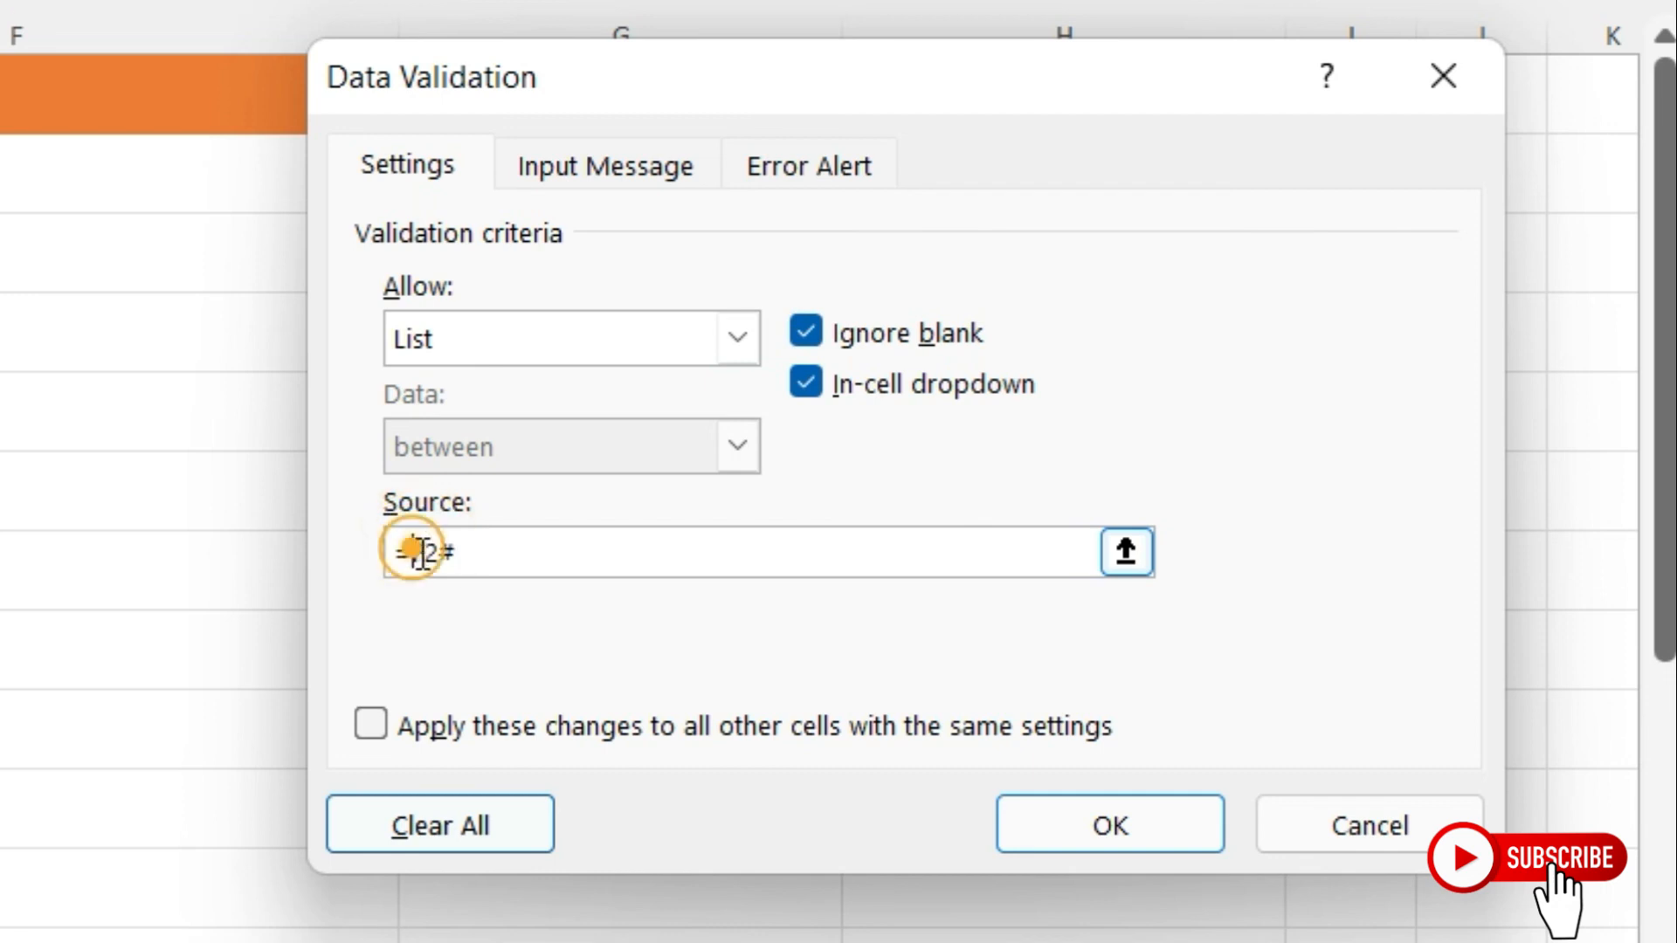
click(404, 550)
text($)
click(408, 552)
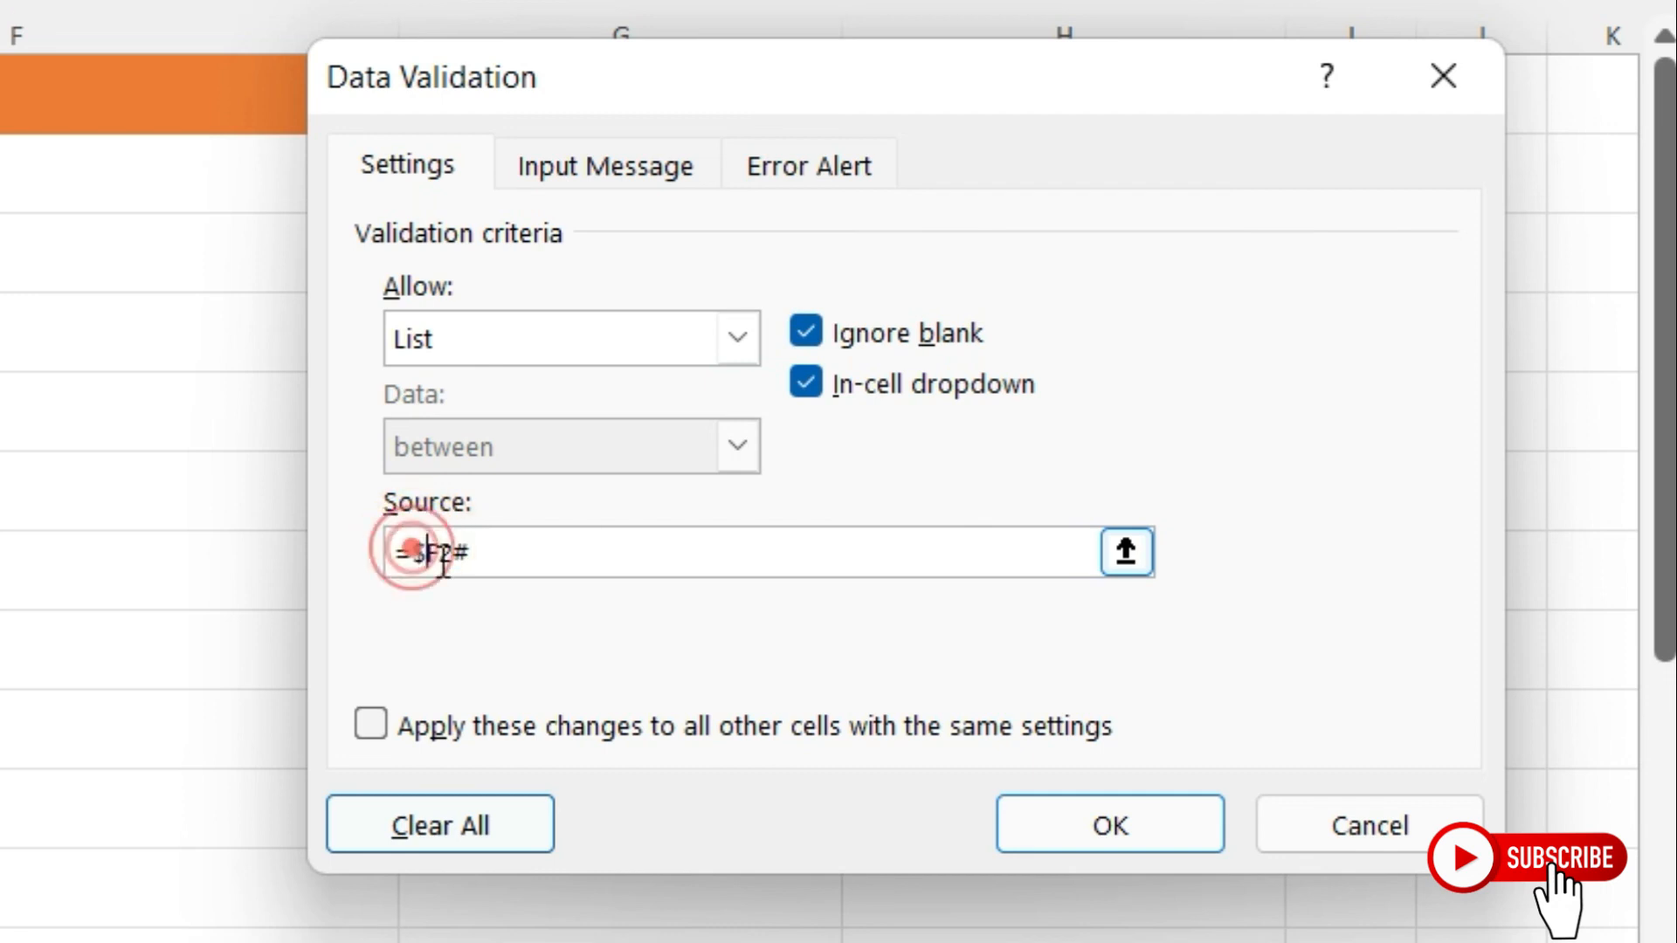
click(446, 549)
click(442, 552)
text($)
click(493, 552)
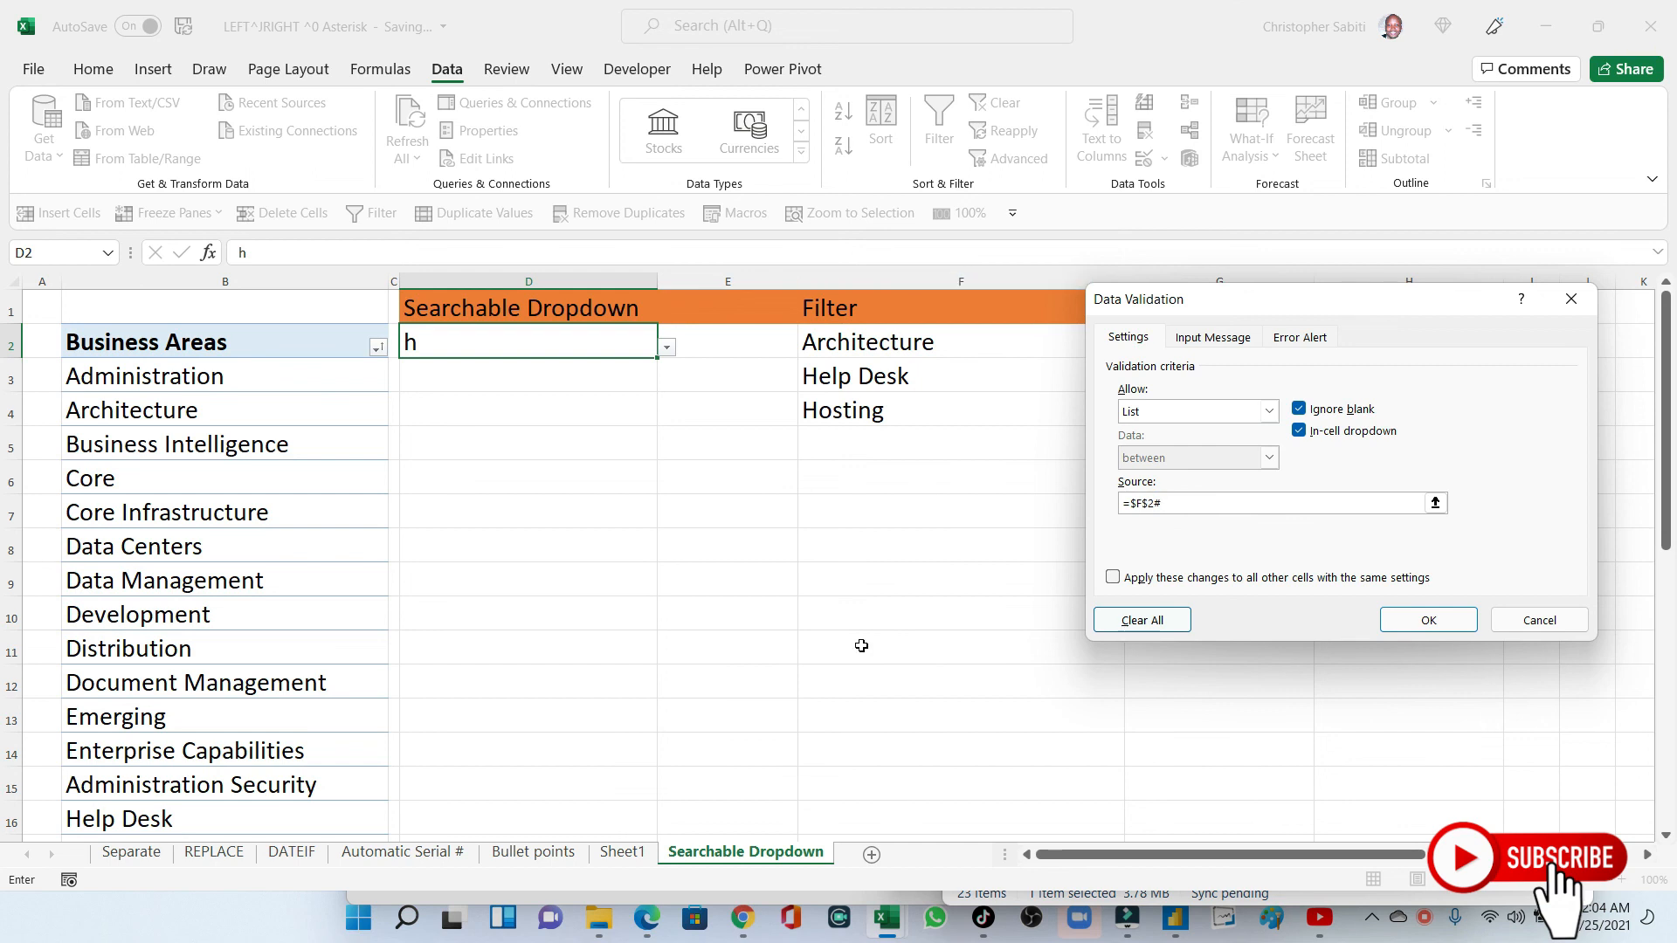
click(1429, 620)
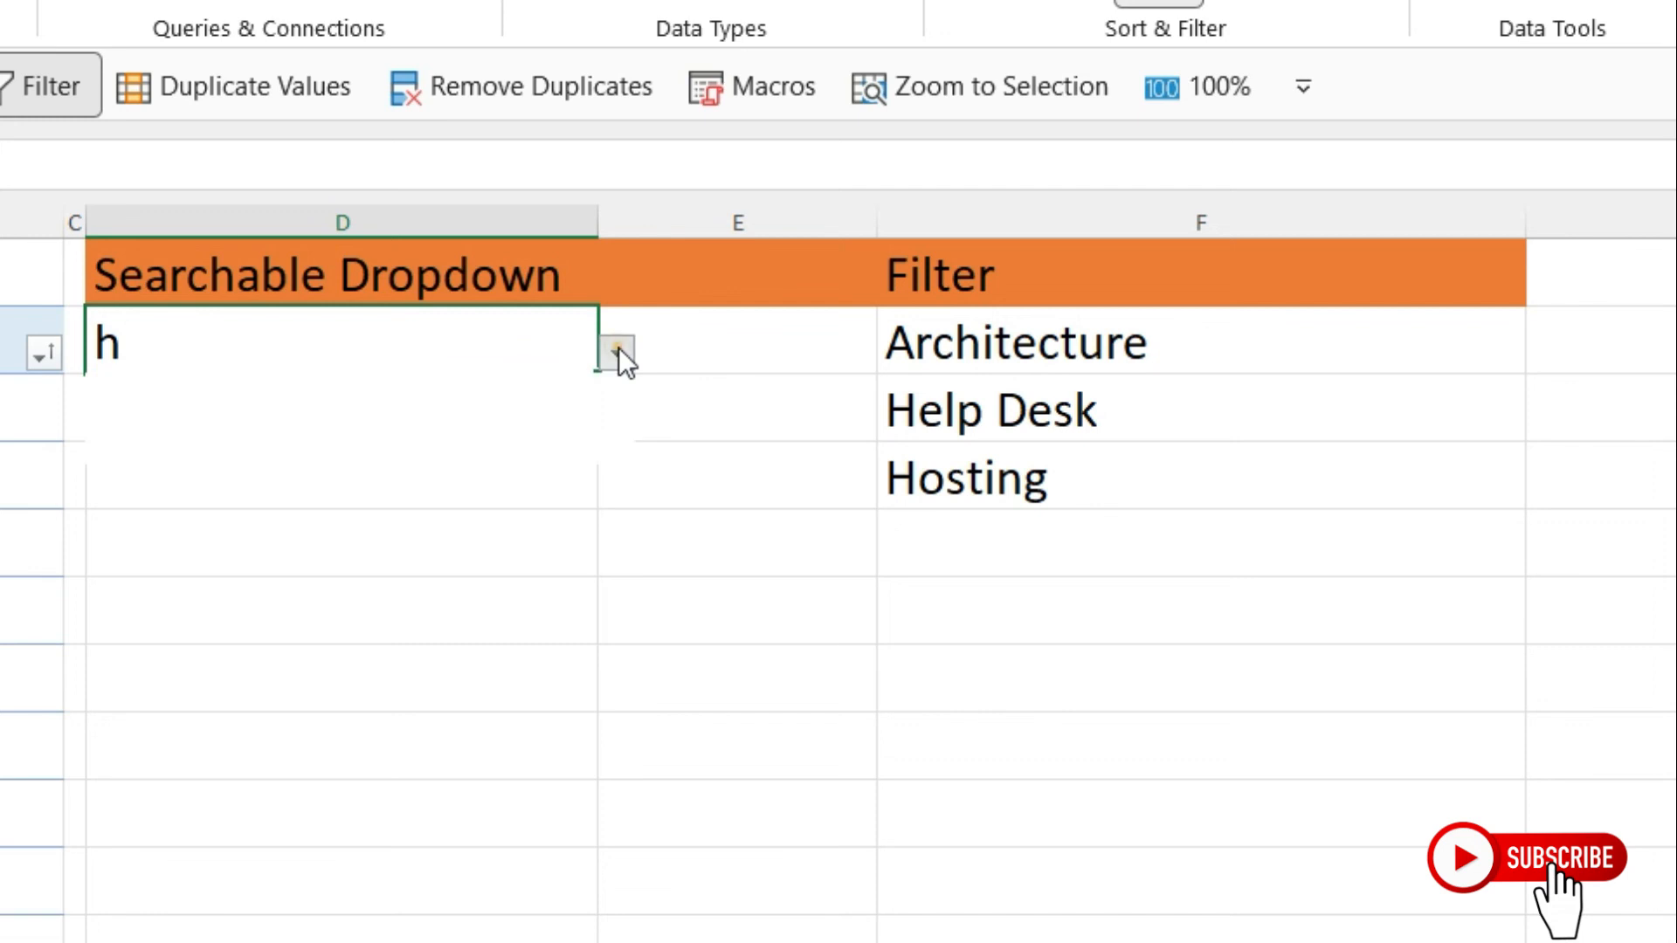
Check D2's dropdown items for h, and again with the search term set to mana.
click(667, 350)
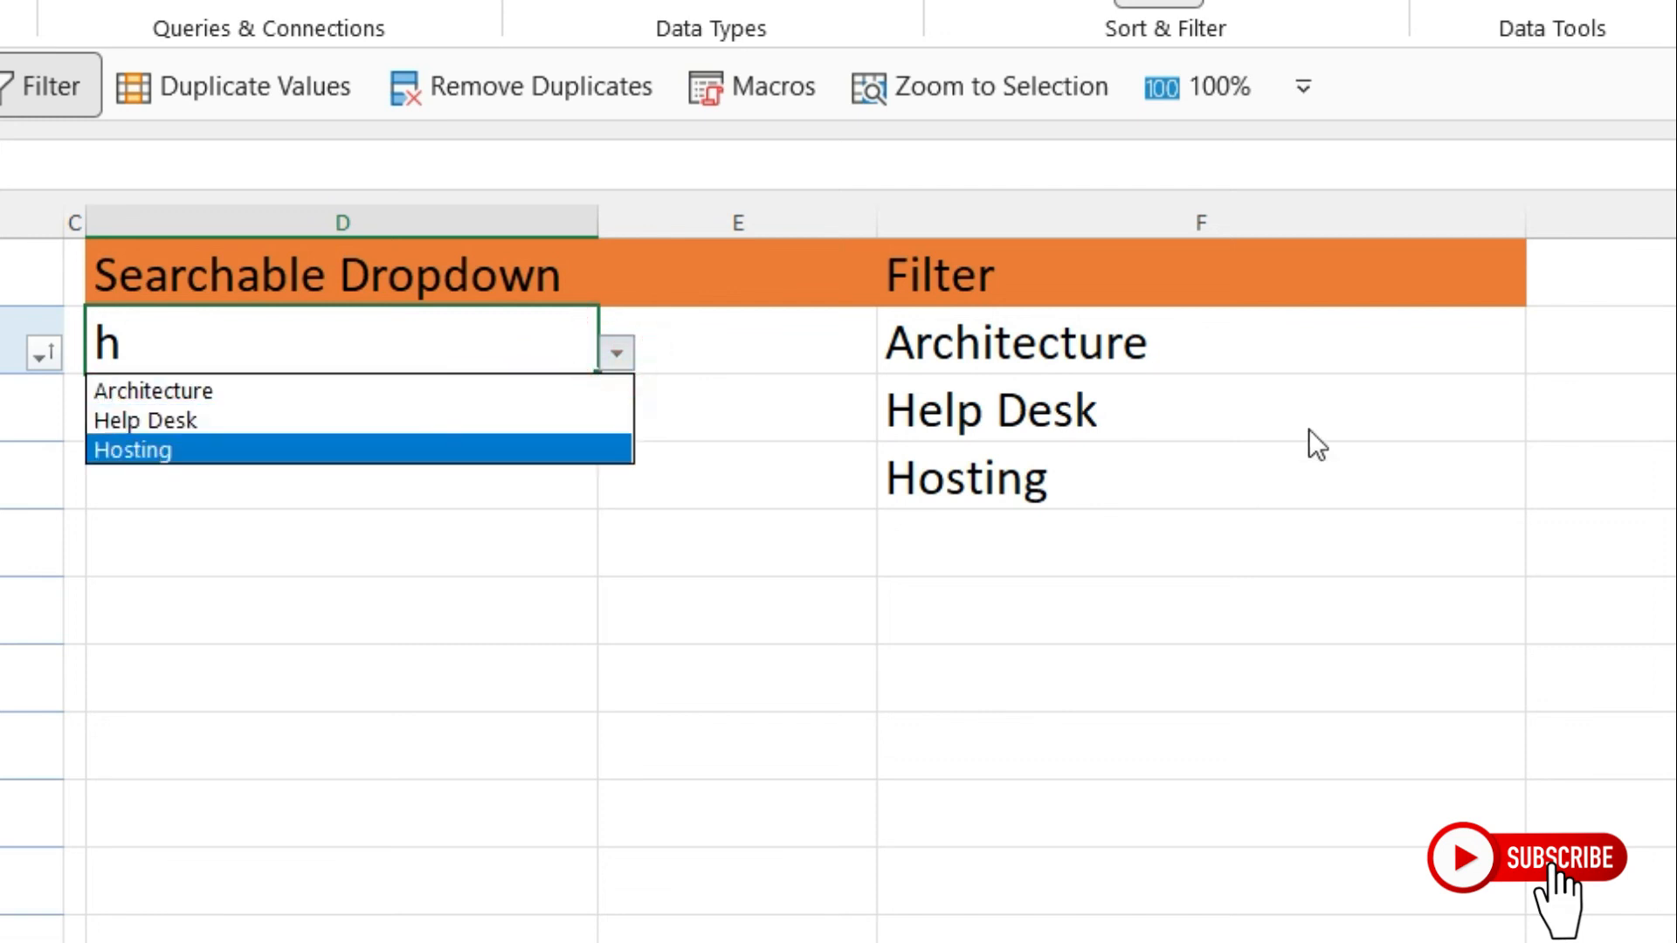
click(255, 340)
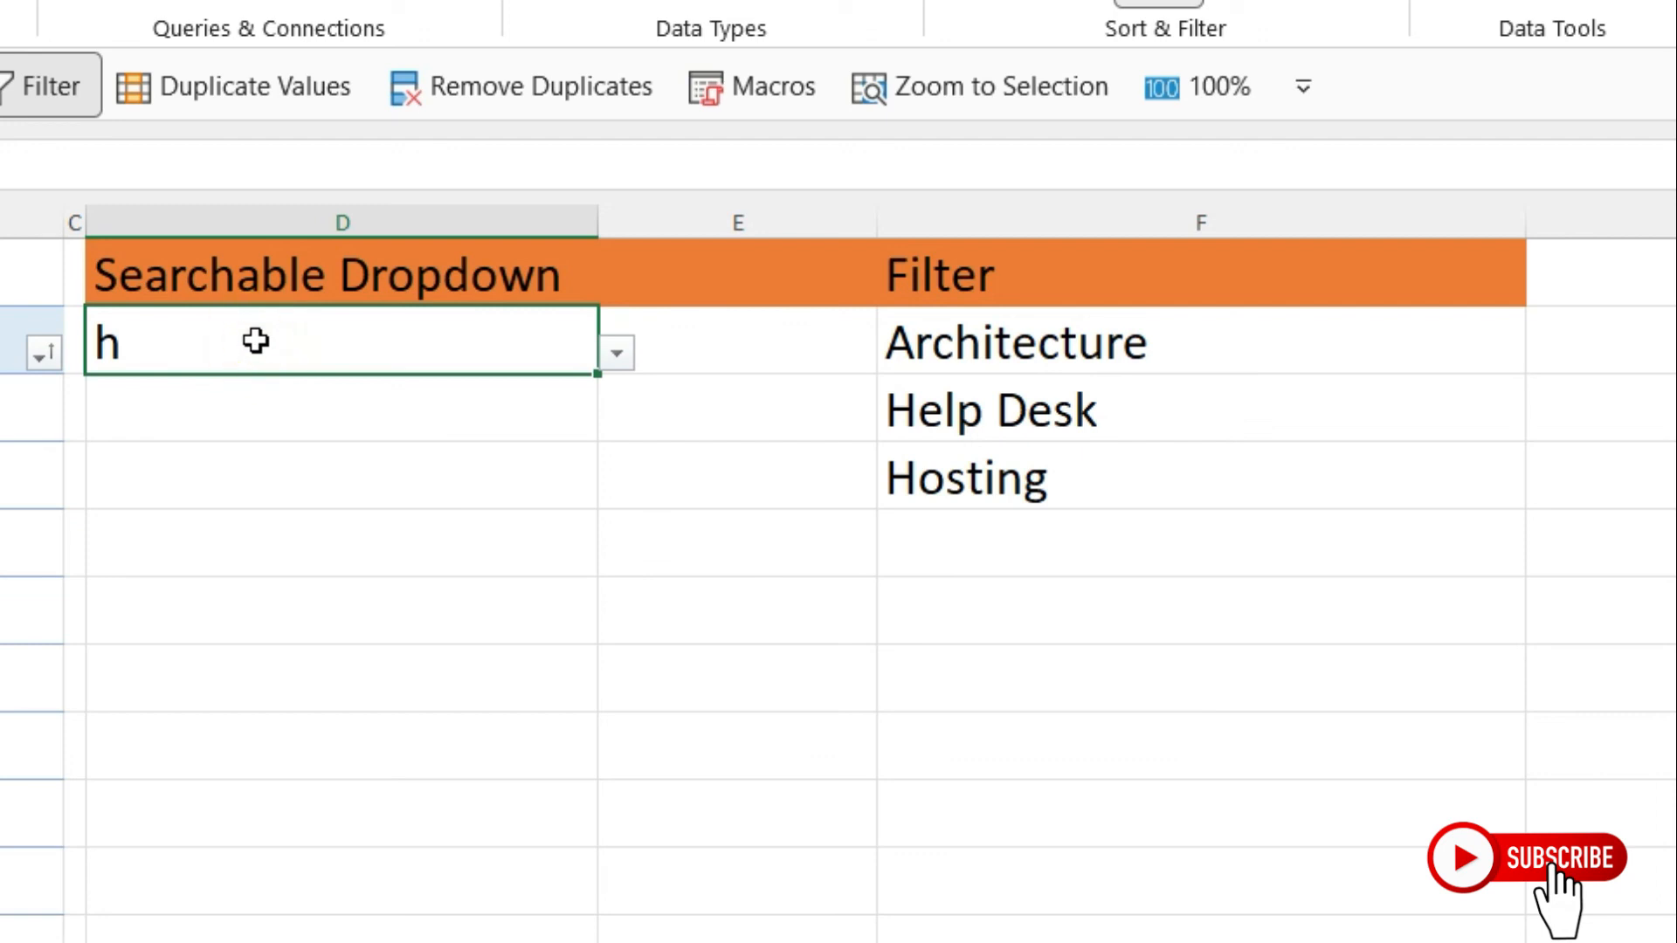
click(258, 341)
text(mana)
key(Return)
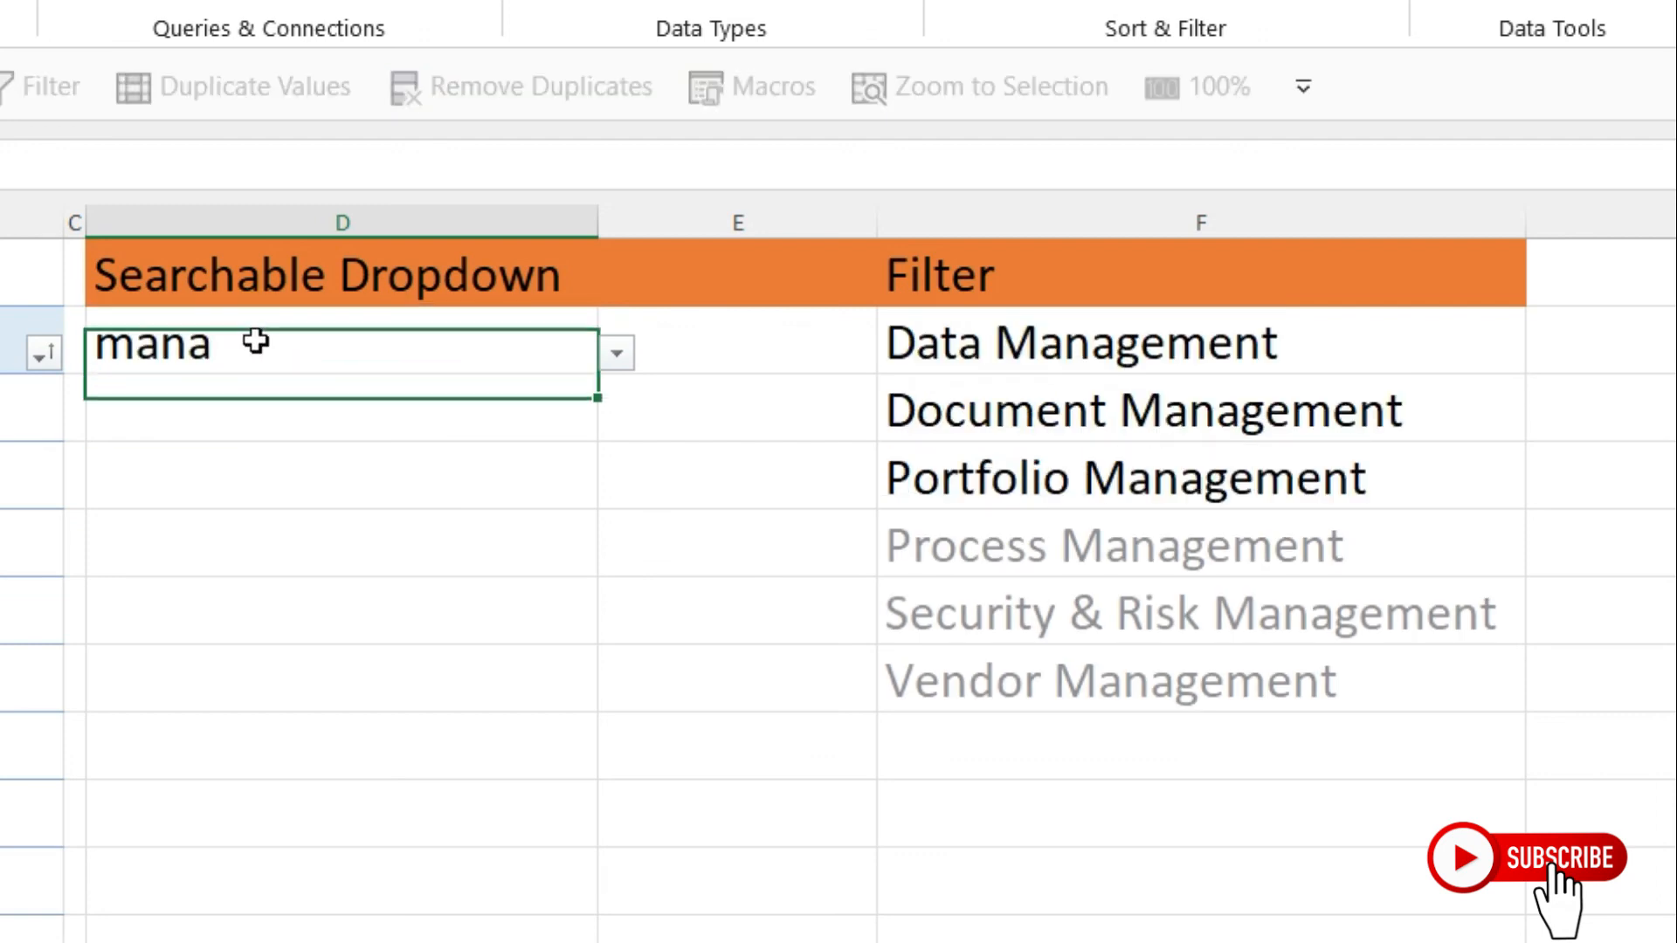
click(419, 351)
click(615, 353)
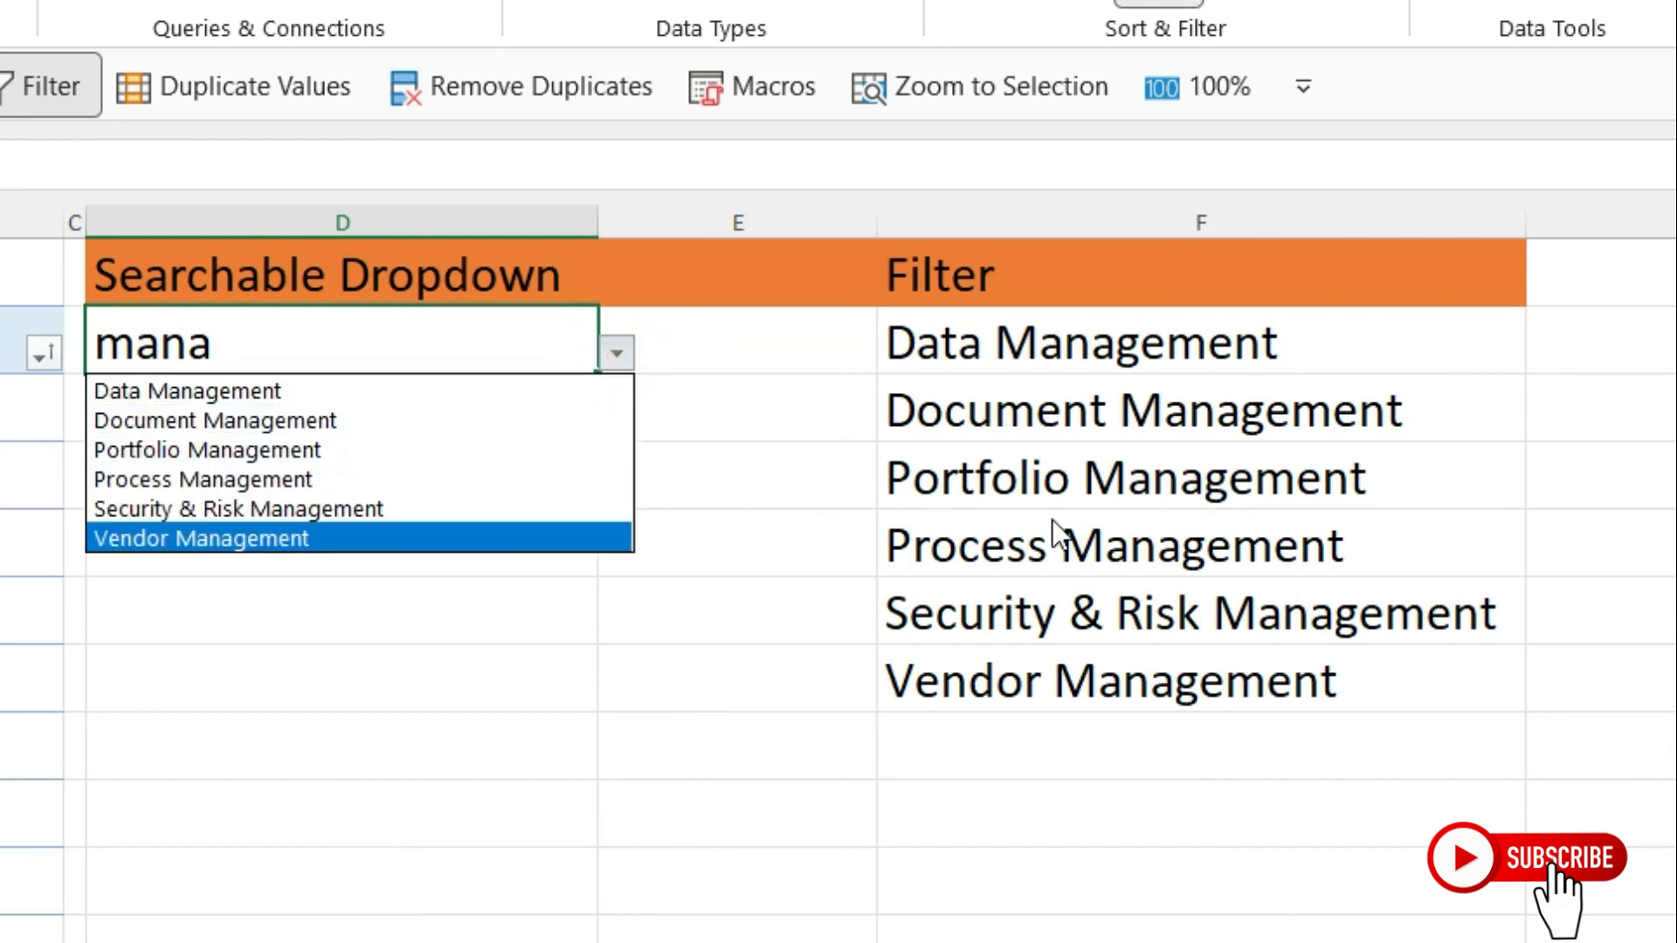
Set the search term in D2 to s and check the items in its dropdown.
click(202, 346)
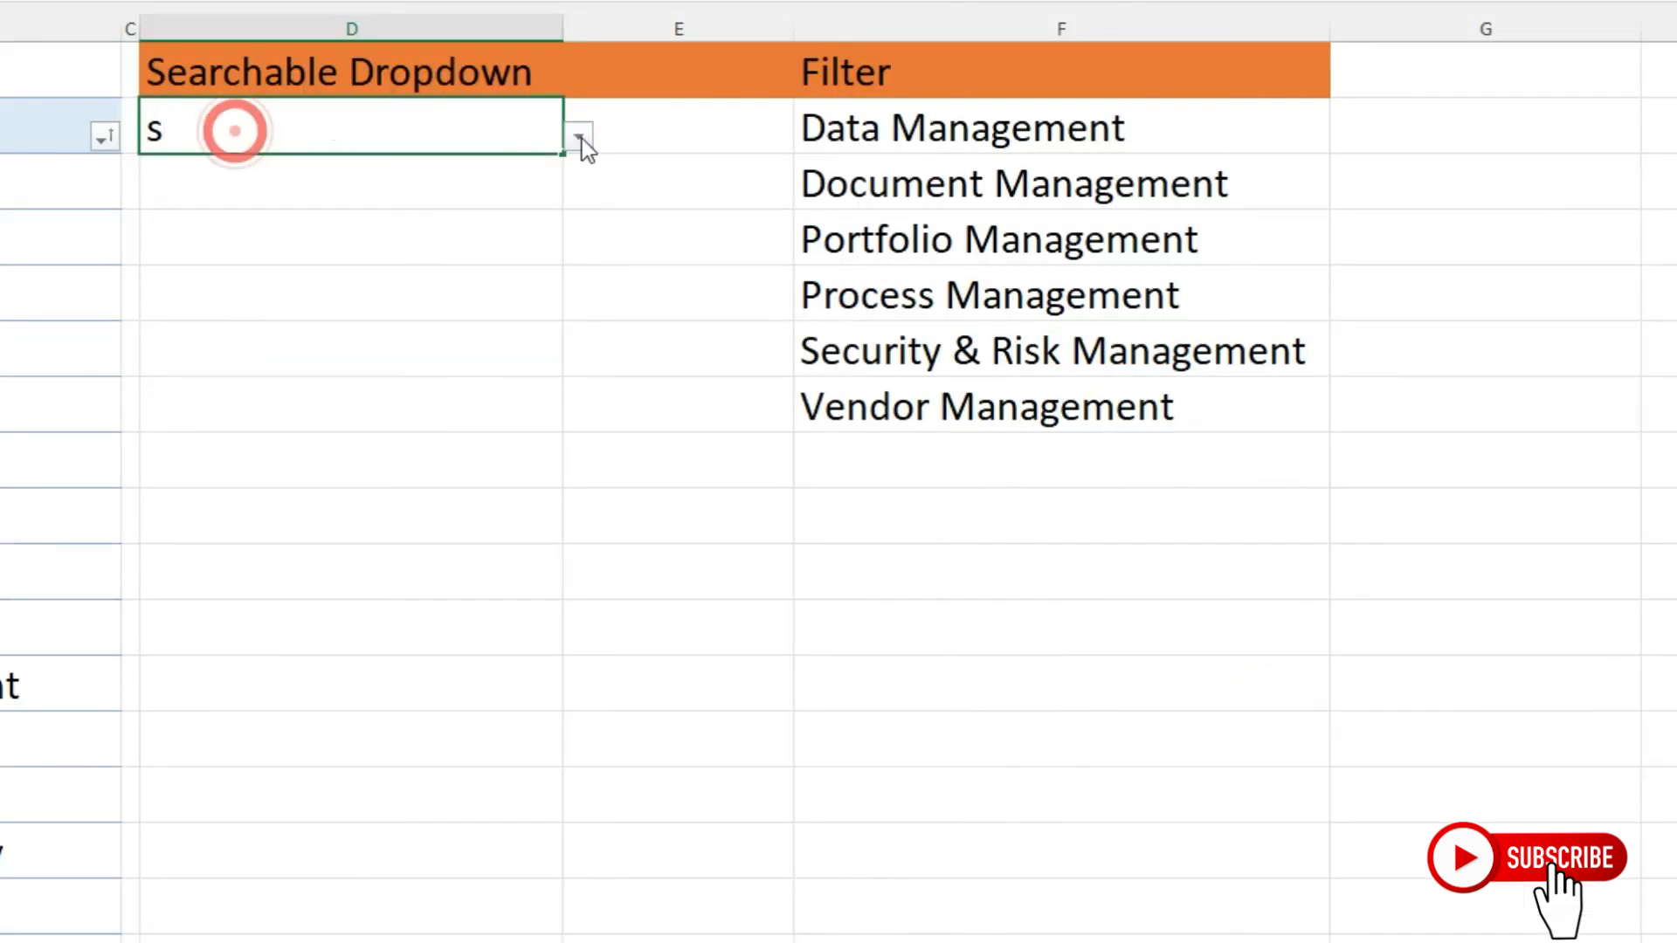
click(579, 137)
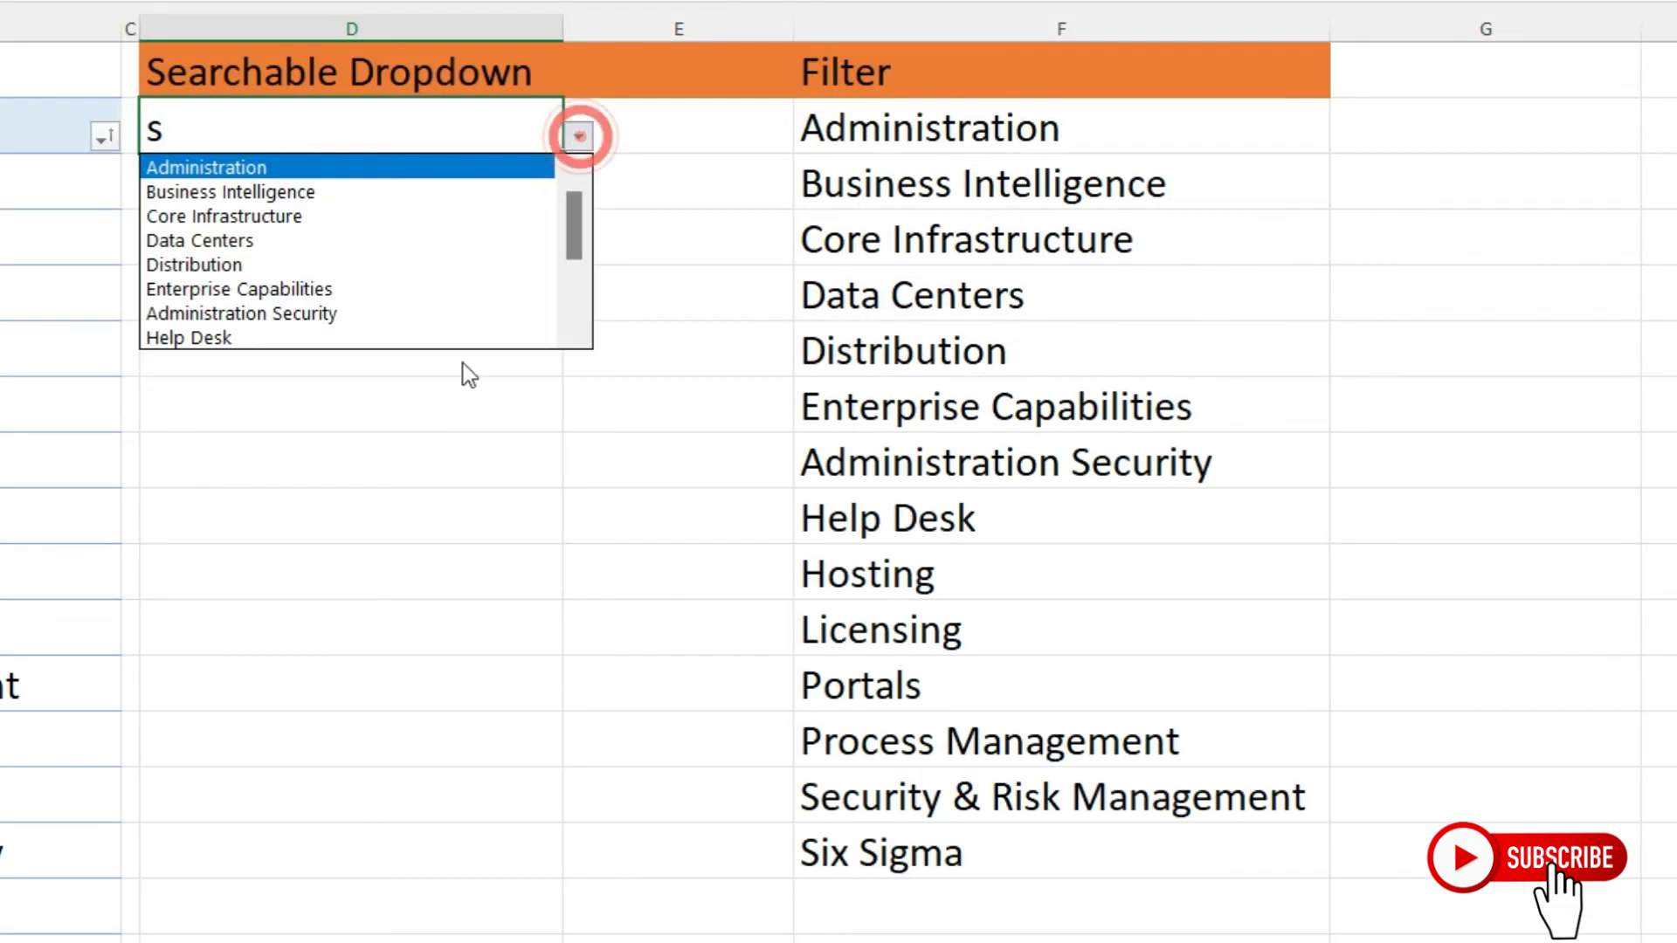
key(Escape)
Extend the search term in D2 to ss and review the items its dropdown offers.
double_click(171, 127)
text(s)
click(579, 136)
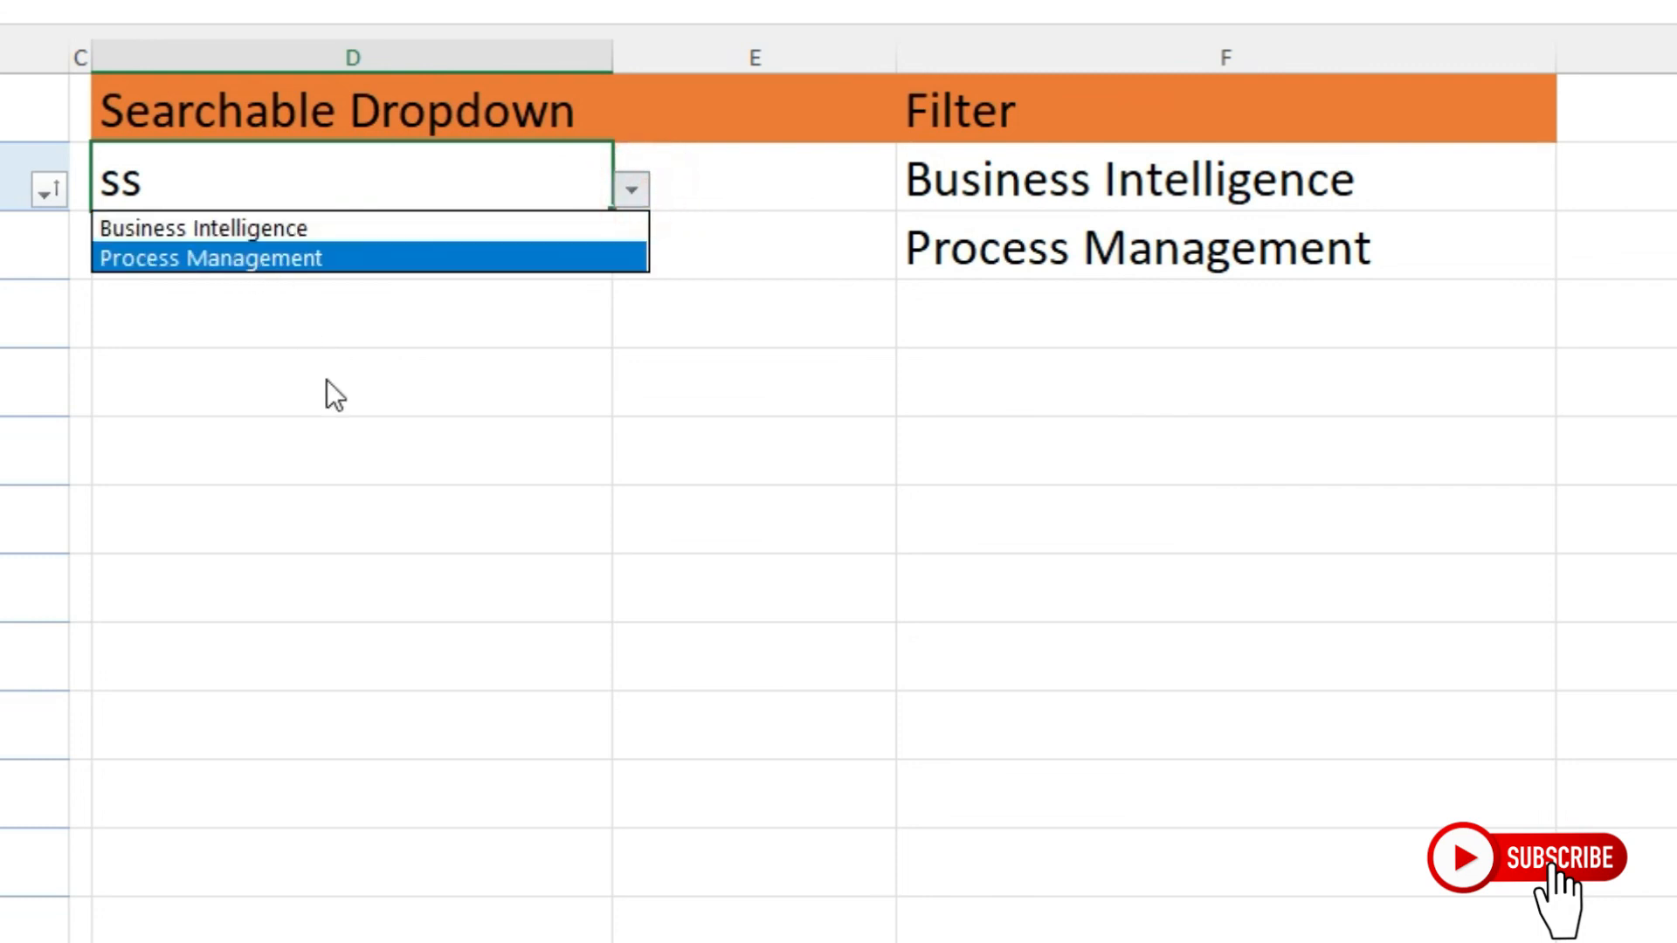
click(224, 169)
click(629, 192)
click(232, 360)
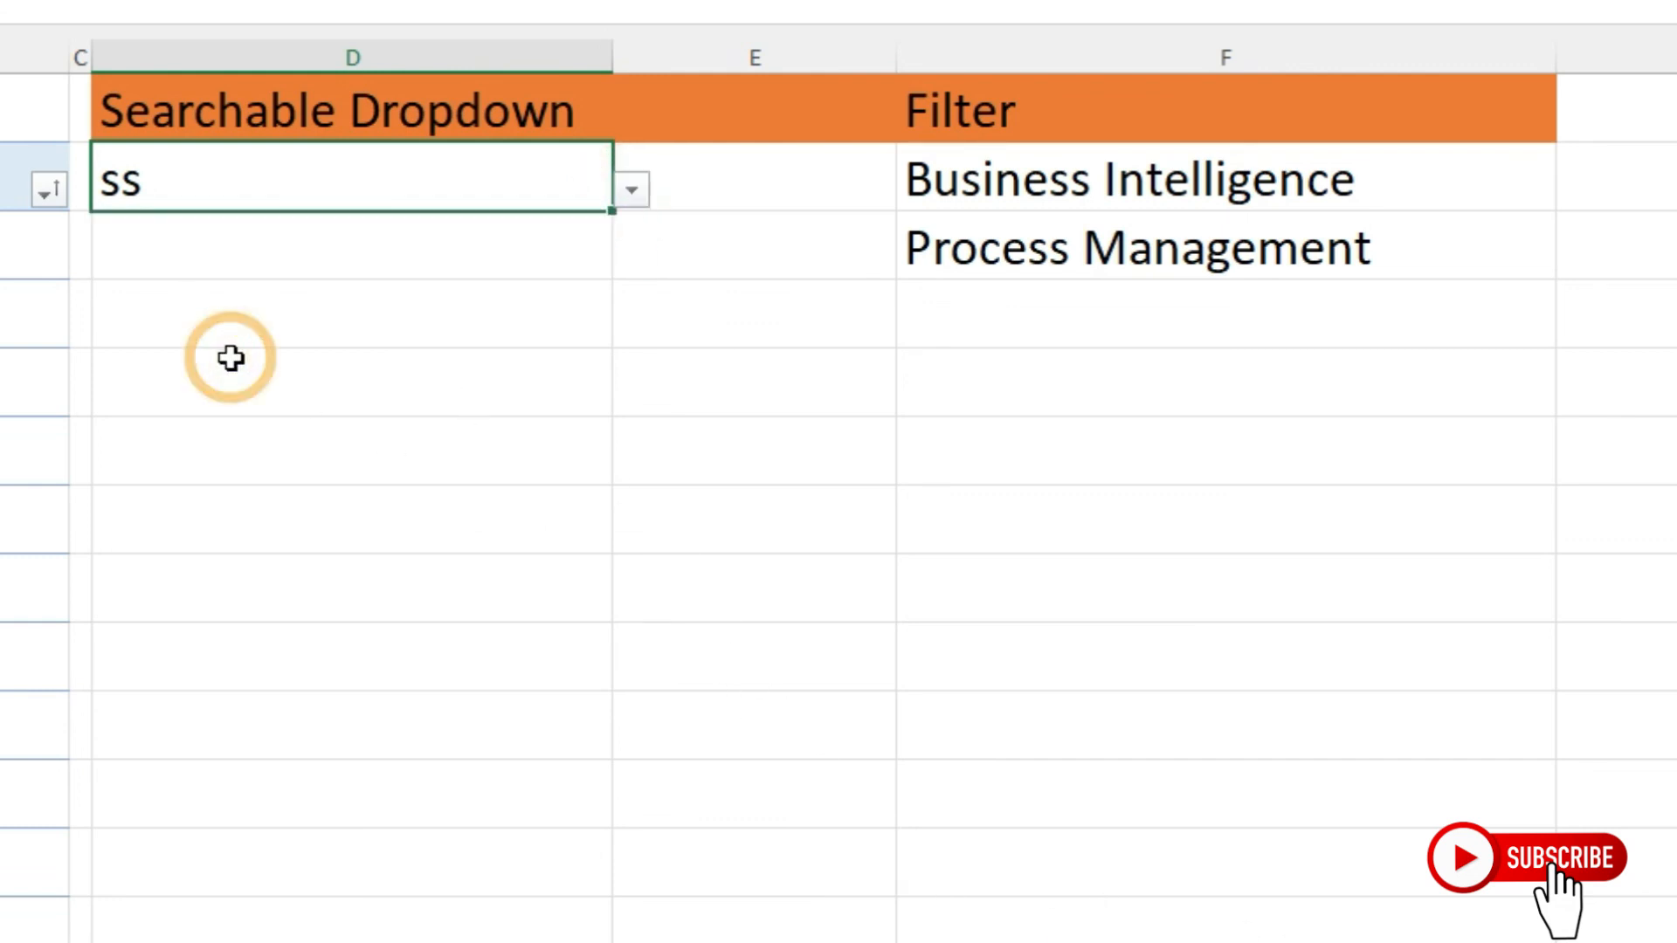